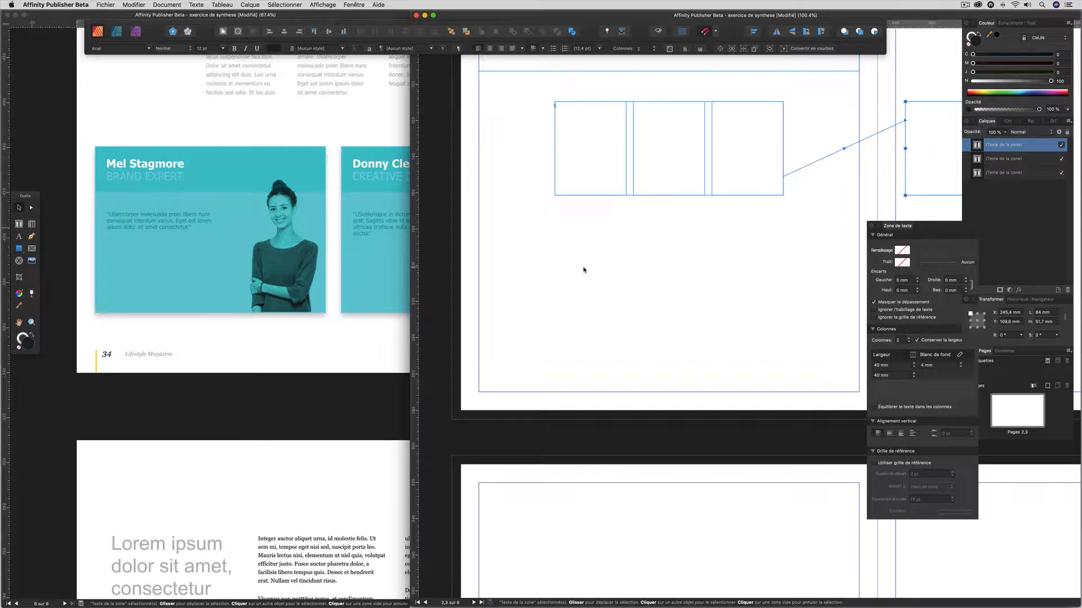
Deselect the text frames and add a horizontal guide beneath the three-column text frame, about 185 mm down the page.
left_click(513, 108)
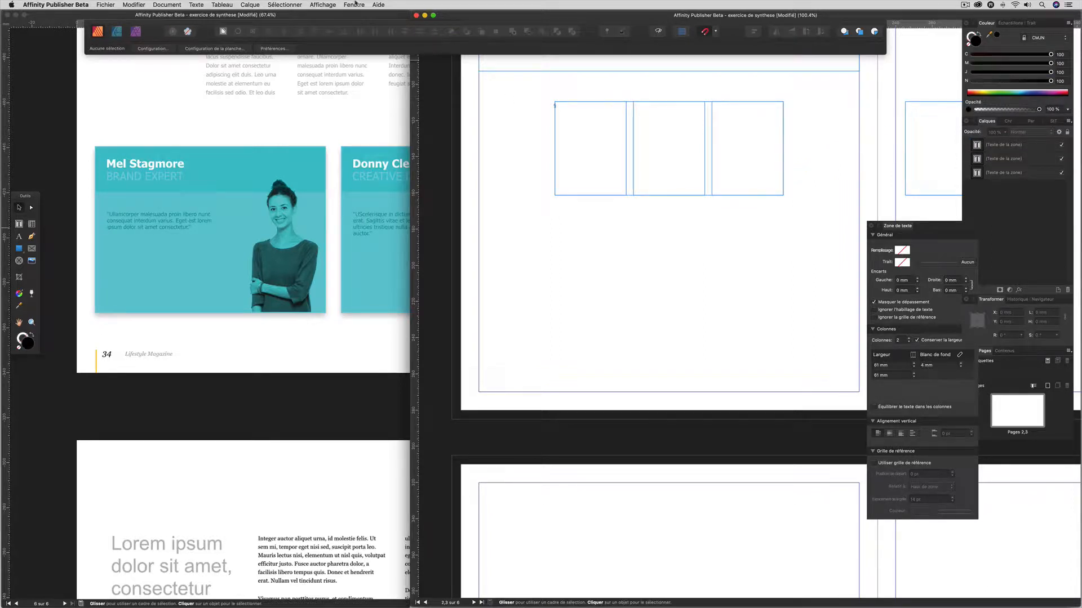
left_click(325, 4)
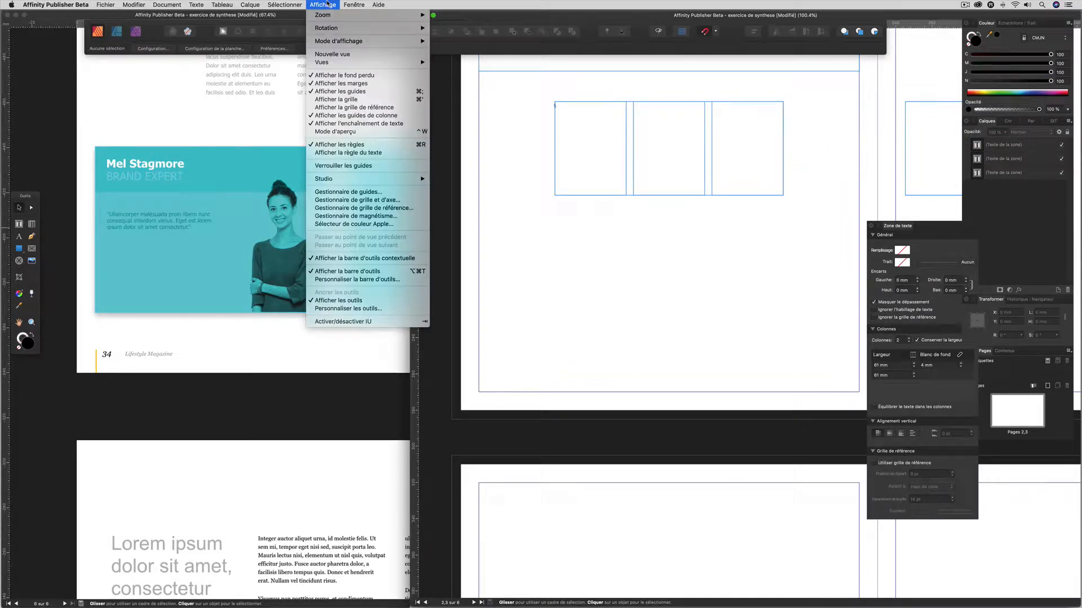
left_click(364, 146)
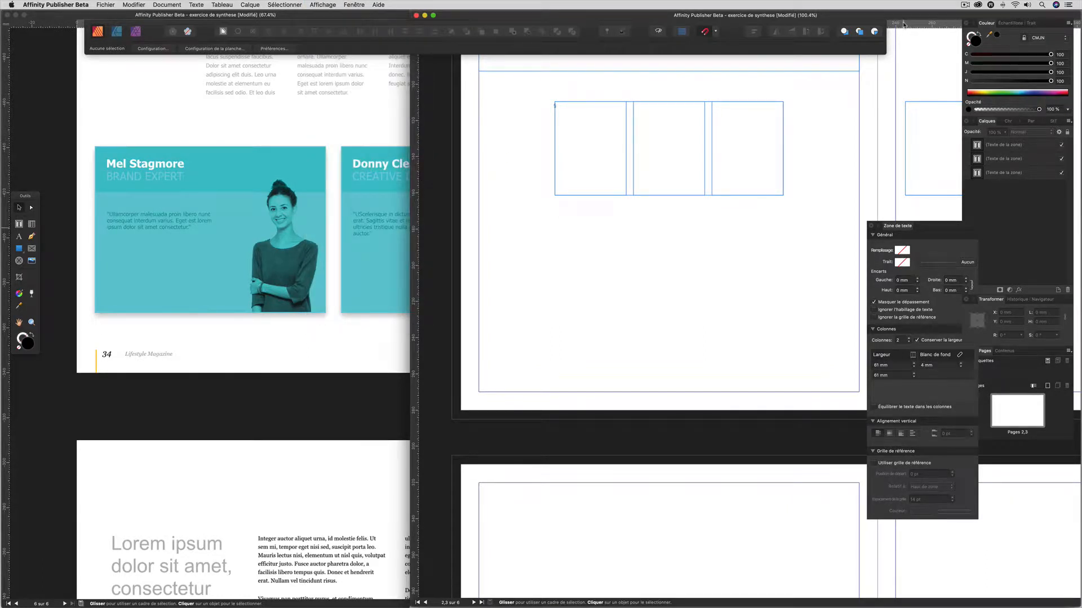
left_click_drag(904, 24, 779, 238)
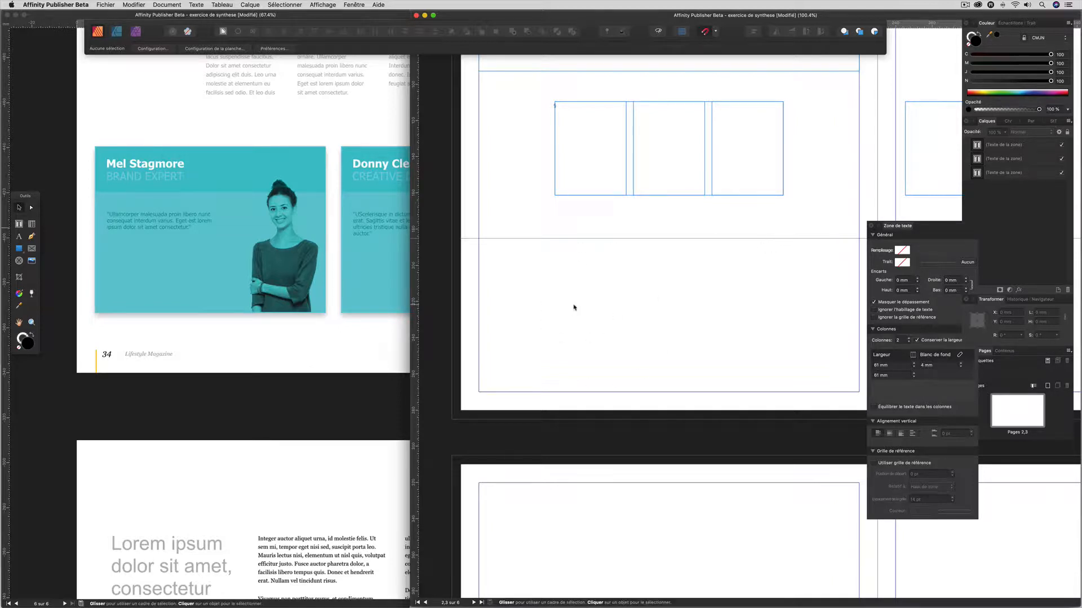
Place the image 620517587_4.jpg from the travaux/images-magazine folder below the horizontal guide.
left_click(105, 4)
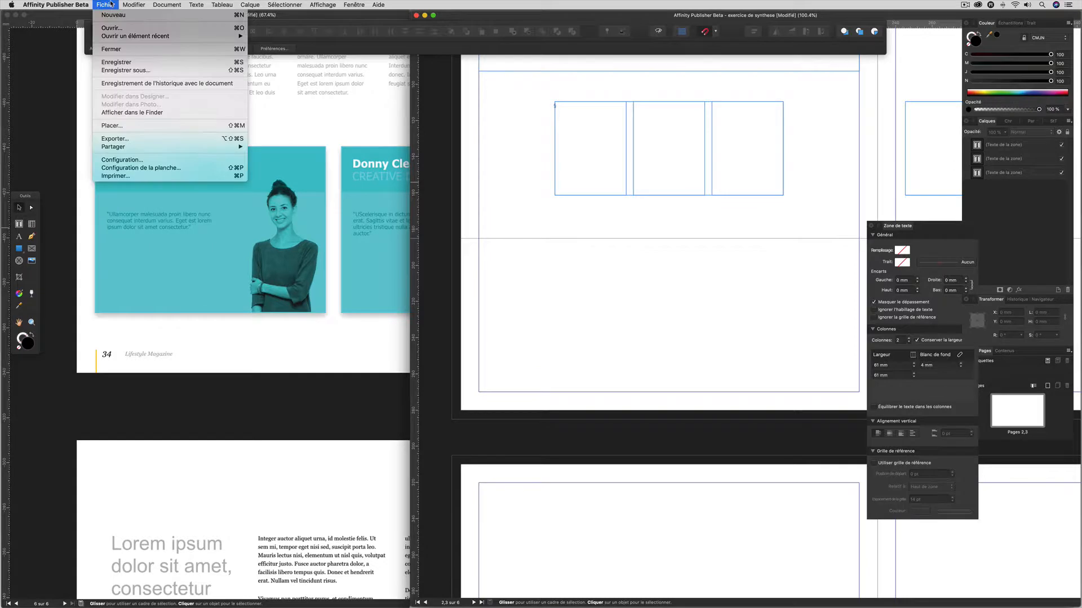
left_click(130, 125)
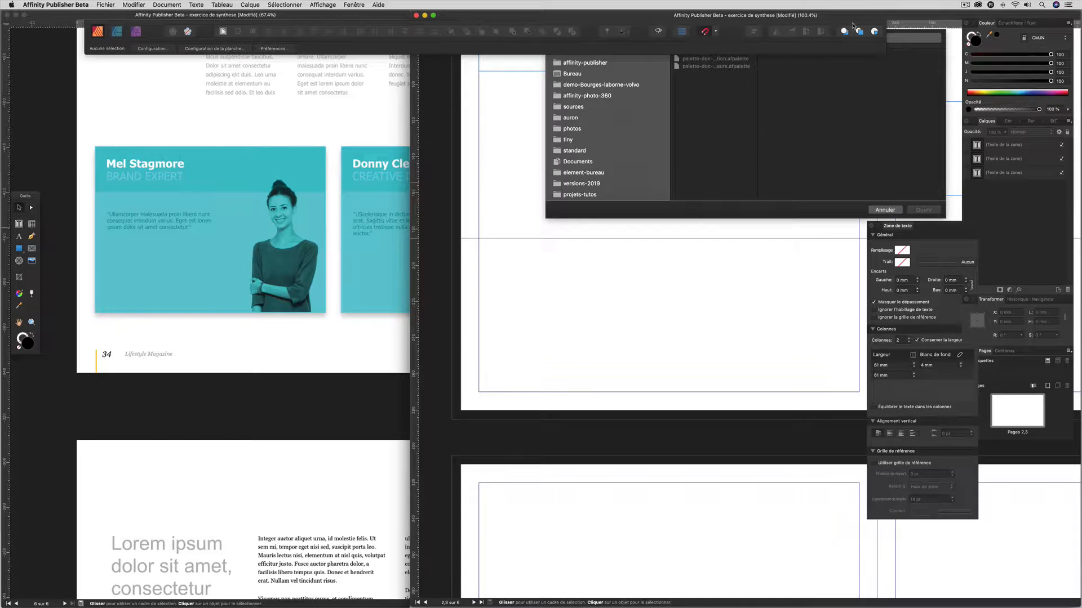
left_click_drag(878, 25, 542, 22)
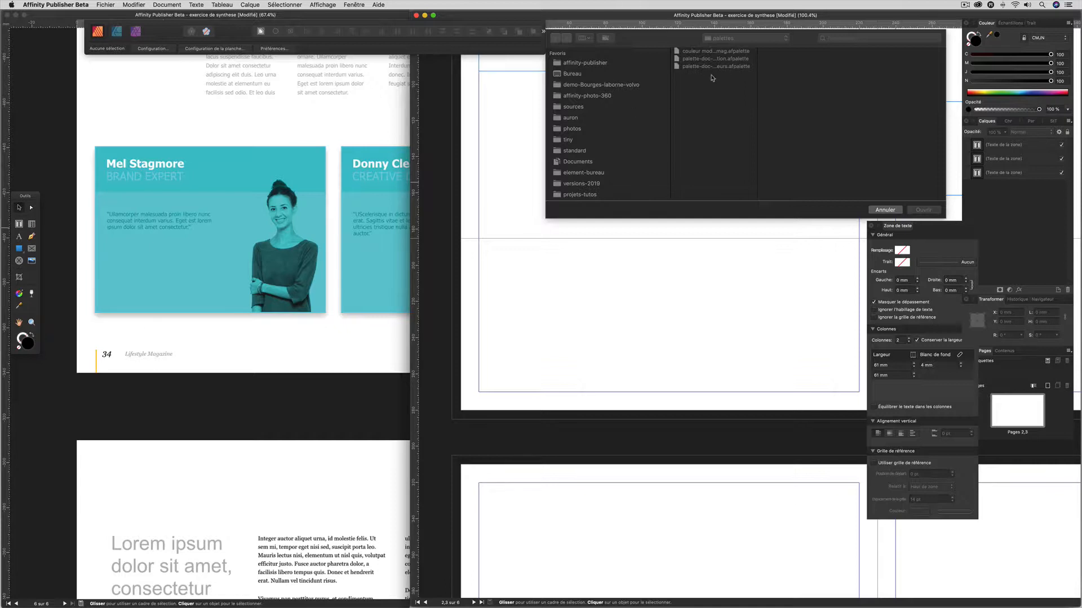
left_click(734, 39)
left_click(734, 47)
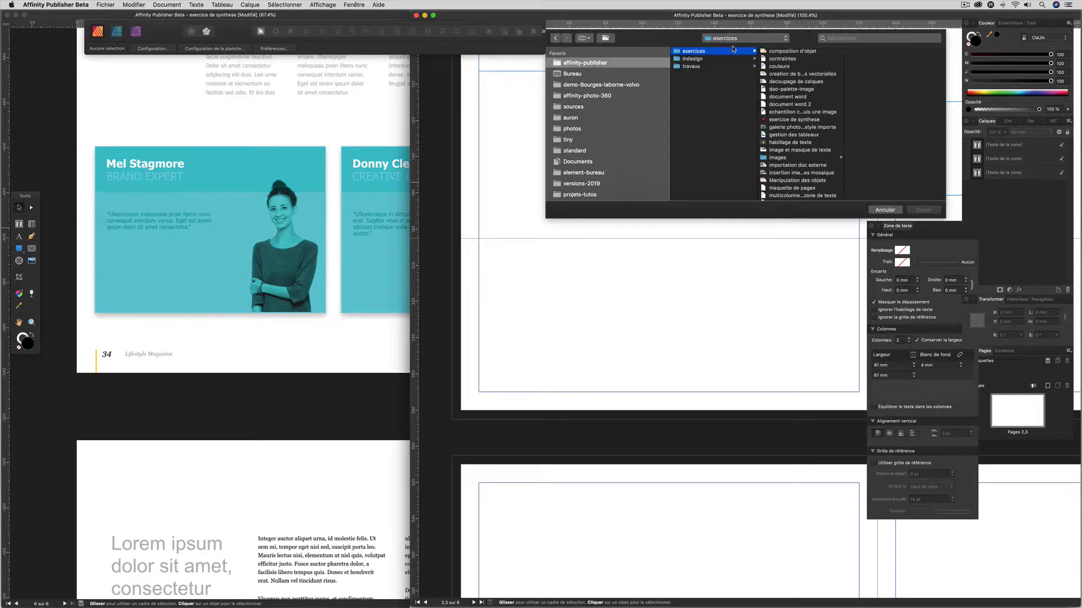
left_click(711, 66)
left_click(792, 75)
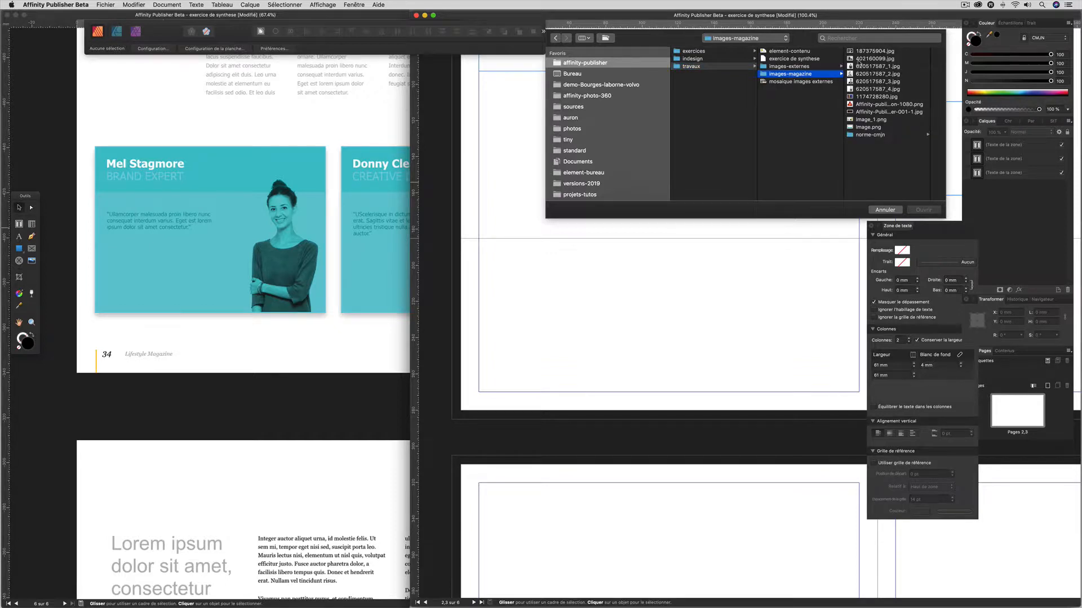
left_click(860, 89)
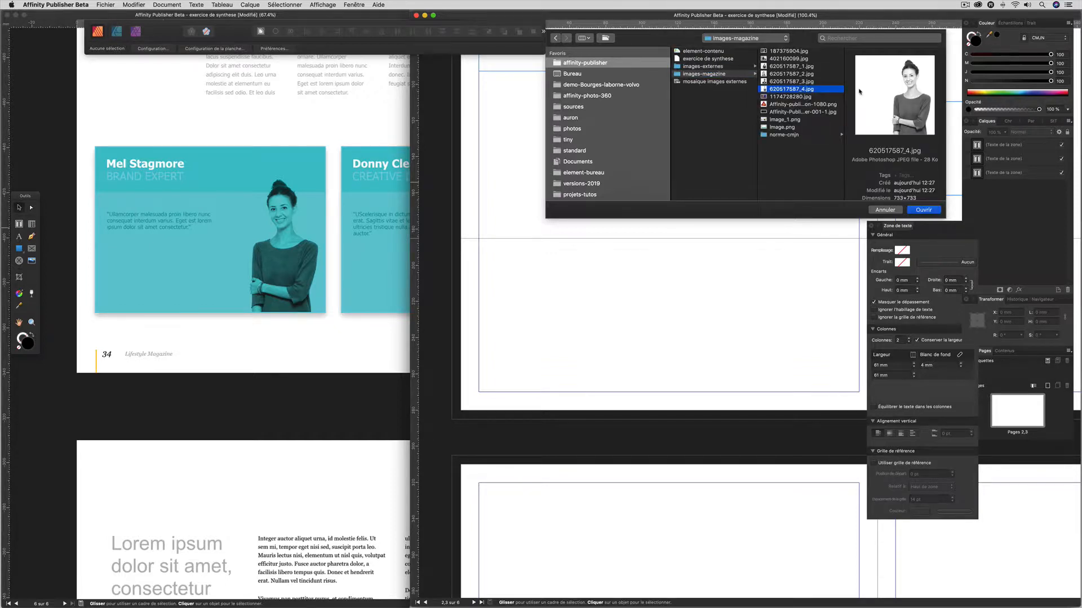
left_click(921, 211)
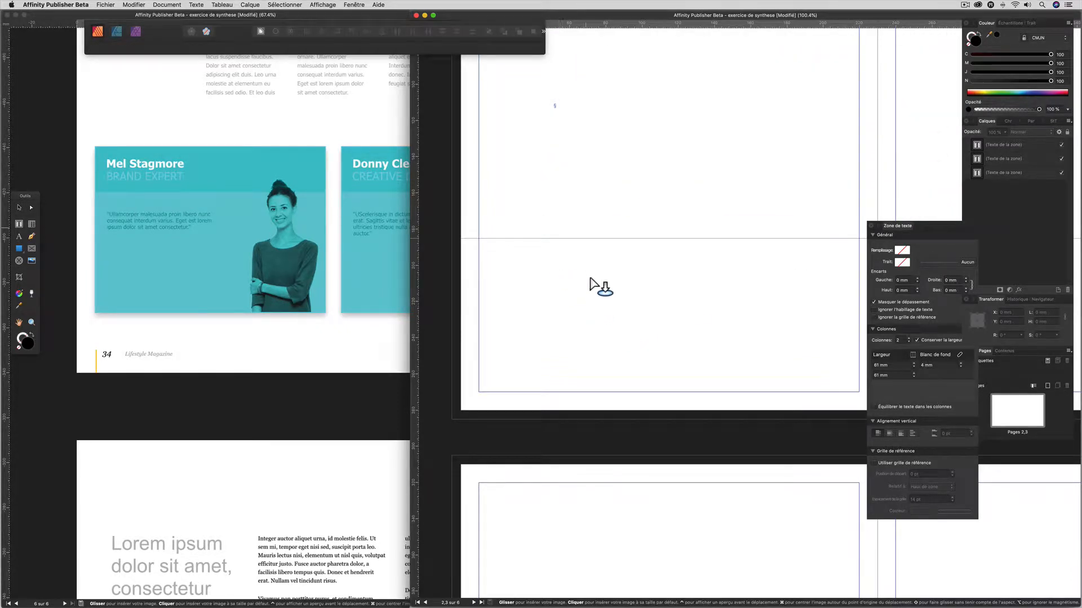
left_click(510, 248)
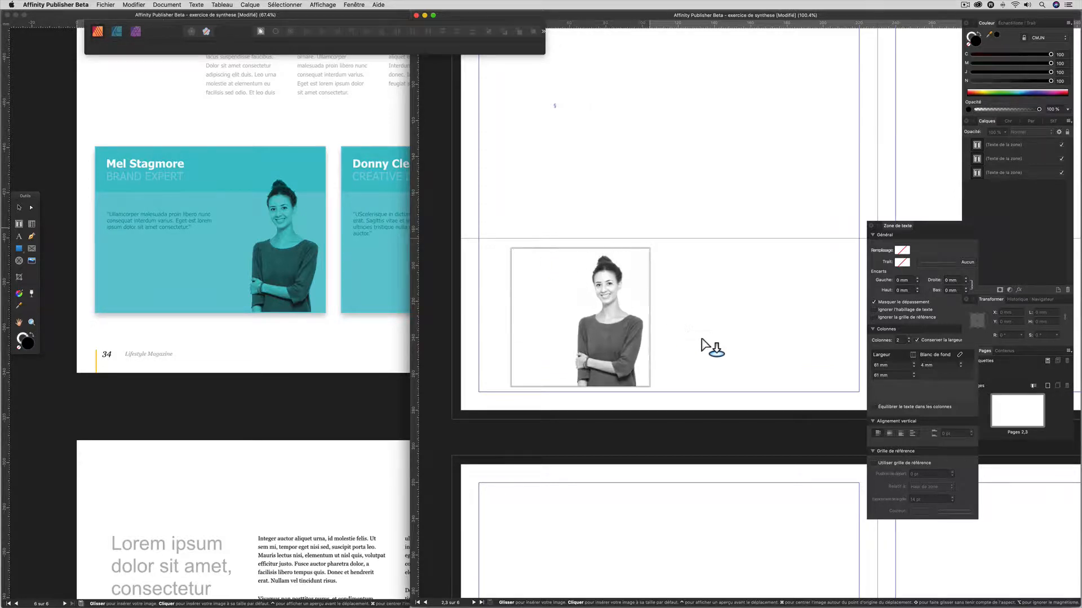
left_click_drag(697, 340, 706, 347)
Resize the placed portrait to about 71.7 mm square on the bottom margin and move it to about X 46.6 mm.
left_click_drag(510, 248, 501, 239)
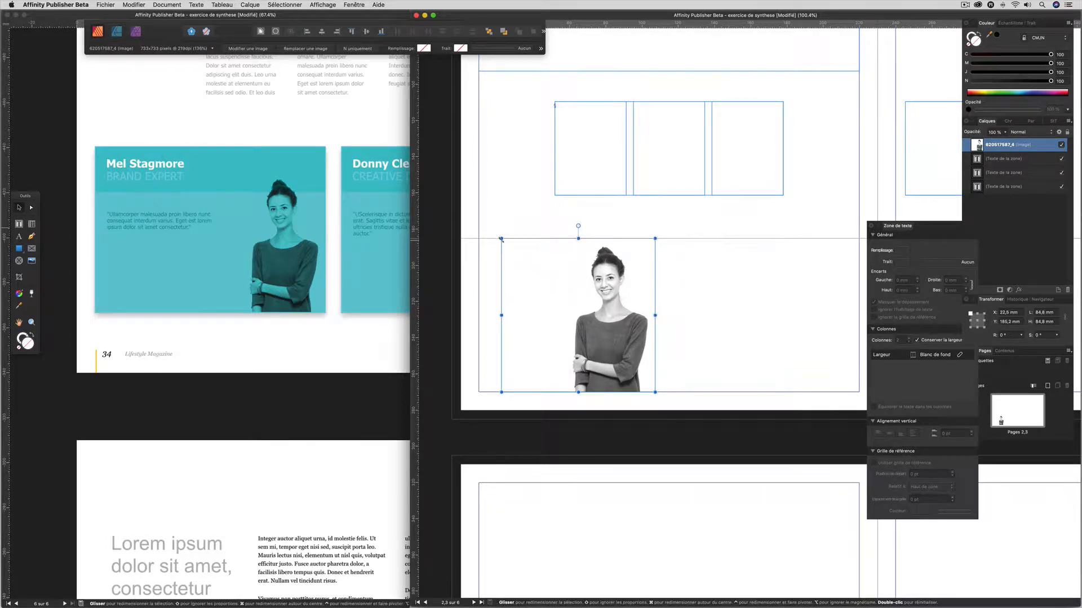
left_click_drag(501, 238, 531, 262)
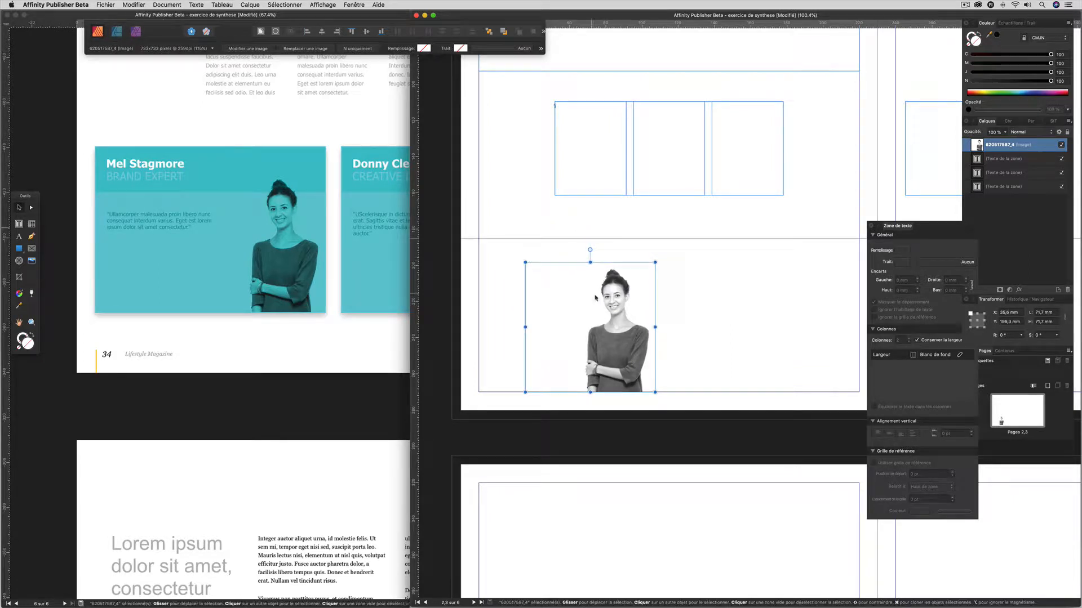
left_click_drag(611, 308, 647, 322)
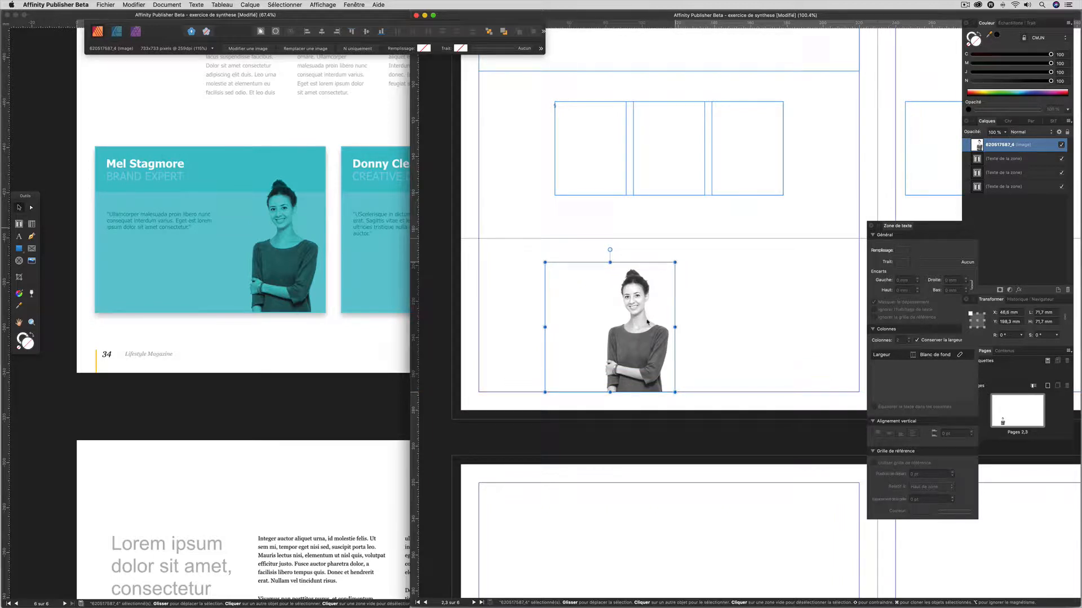
left_click(705, 324)
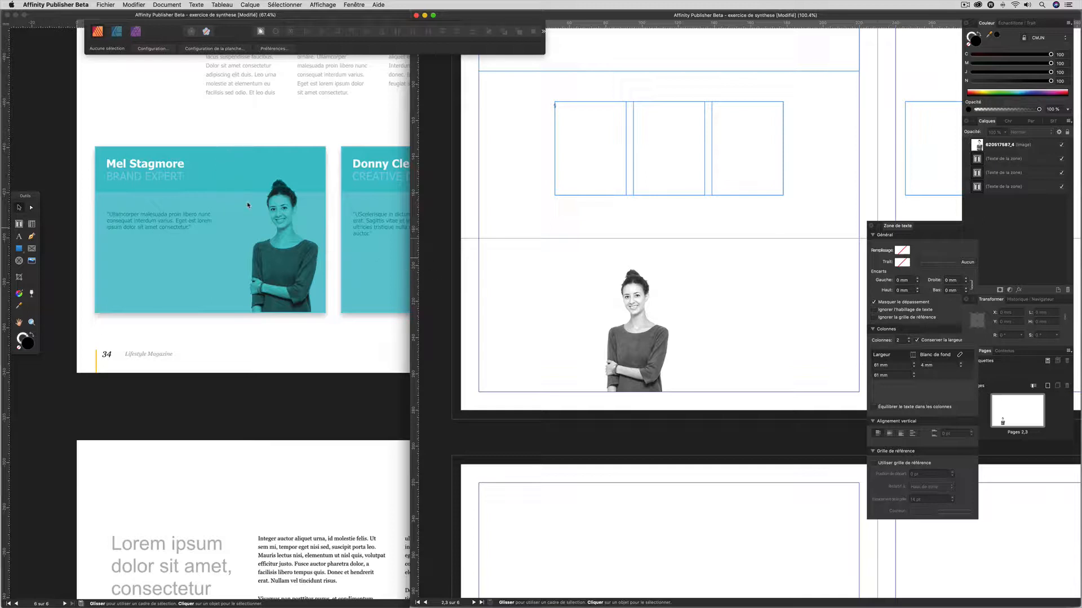
Draw a rectangle about 119 × 85 mm over the portrait, from the guide to the bottom margin, and fill it with the lighter turquoise swatch.
left_click(19, 249)
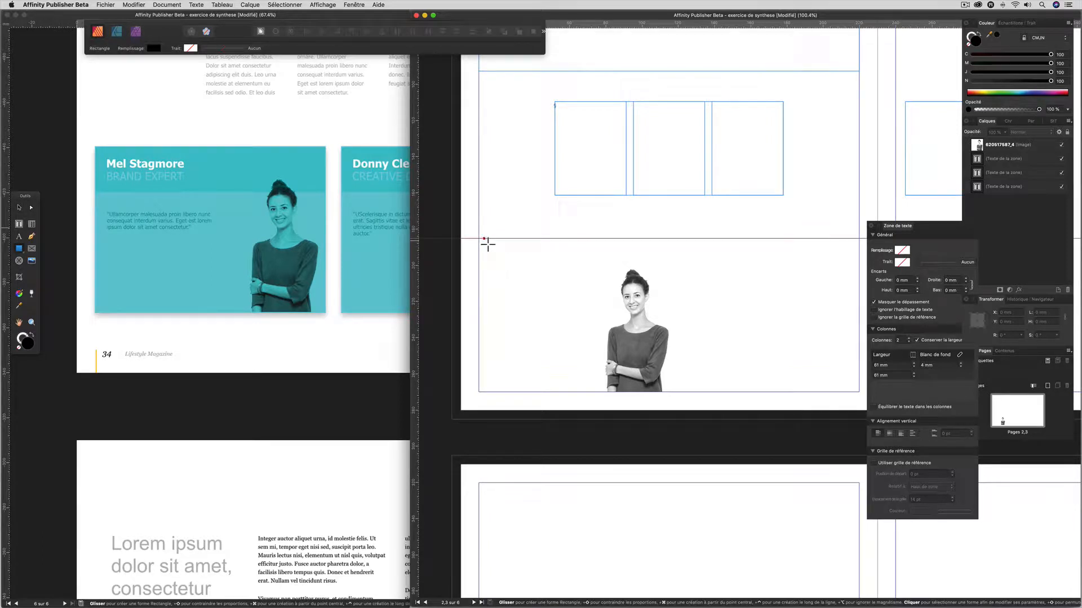
left_click_drag(482, 243, 694, 391)
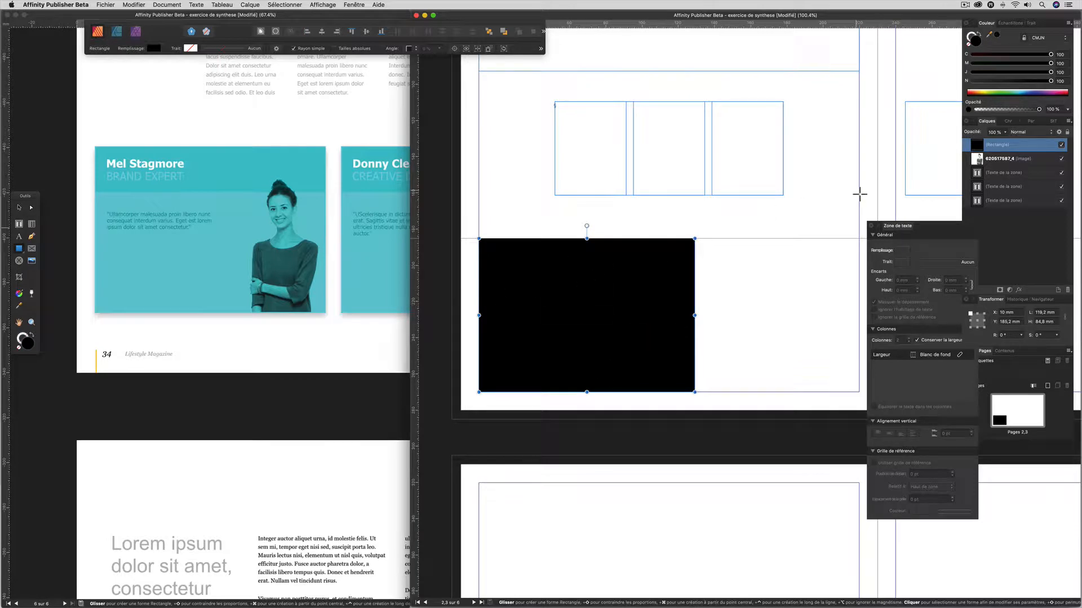
left_click(1009, 23)
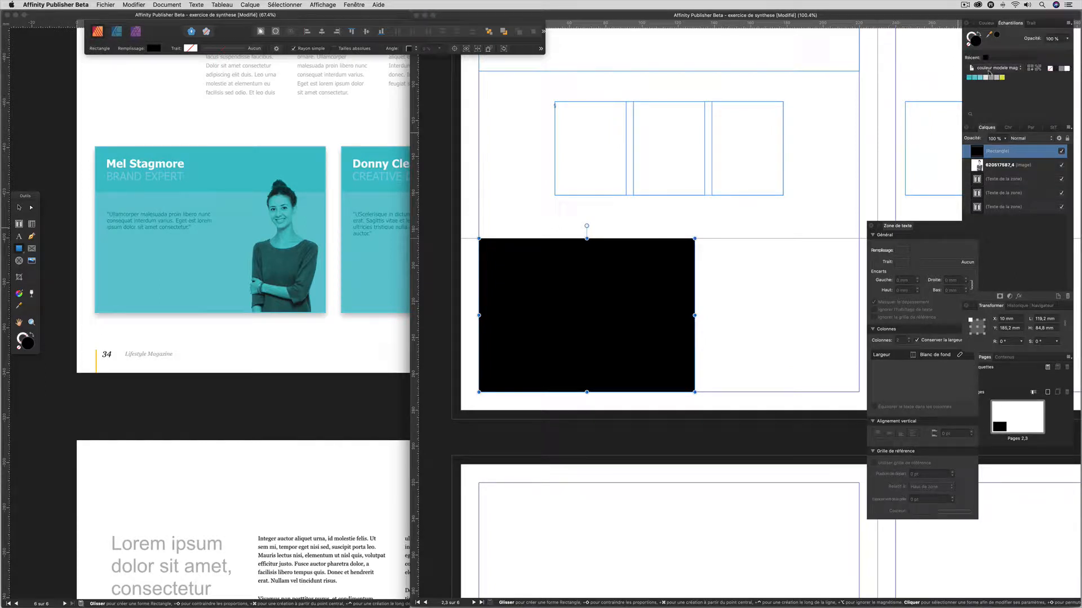
left_click(976, 79)
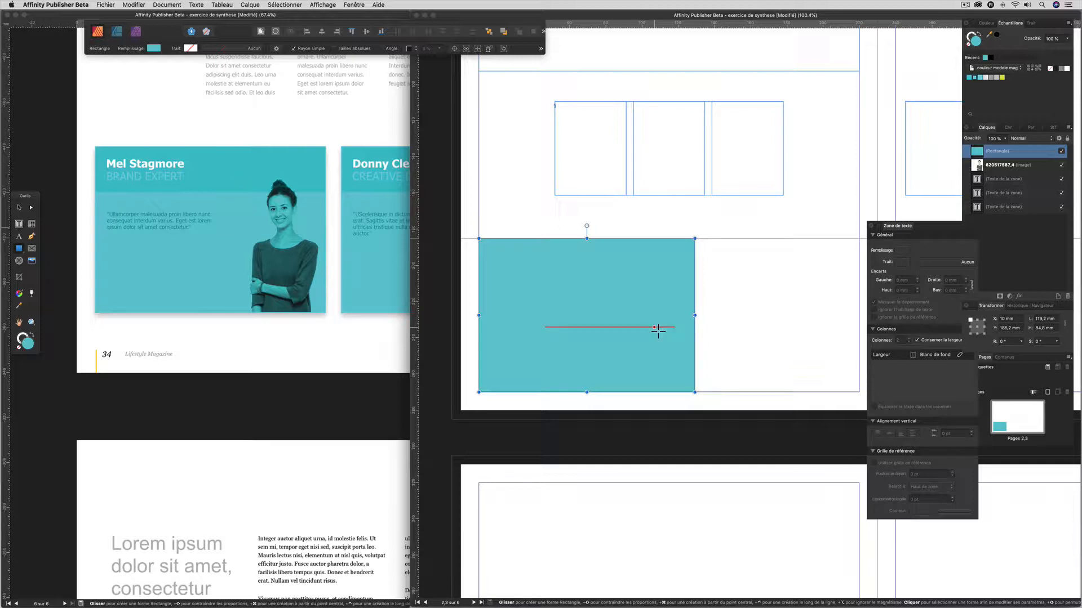
Duplicate the turquoise rectangle, set the copy's height to 21.2 mm, and fill it with the darker turquoise swatch.
left_click(142, 4)
left_click(152, 85)
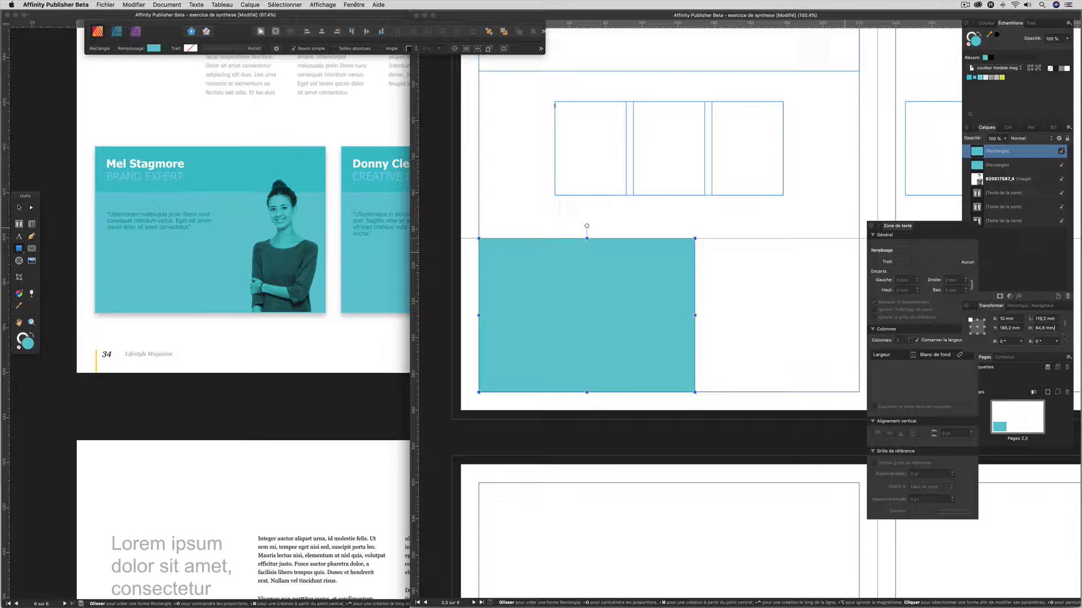
key("Return")
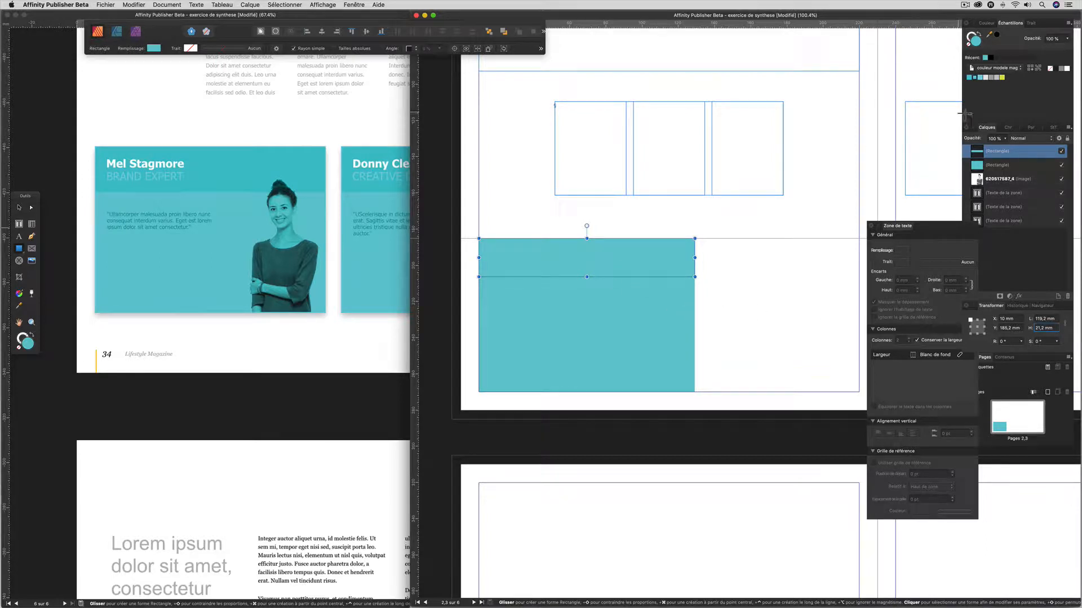
left_click(969, 78)
left_click(970, 77)
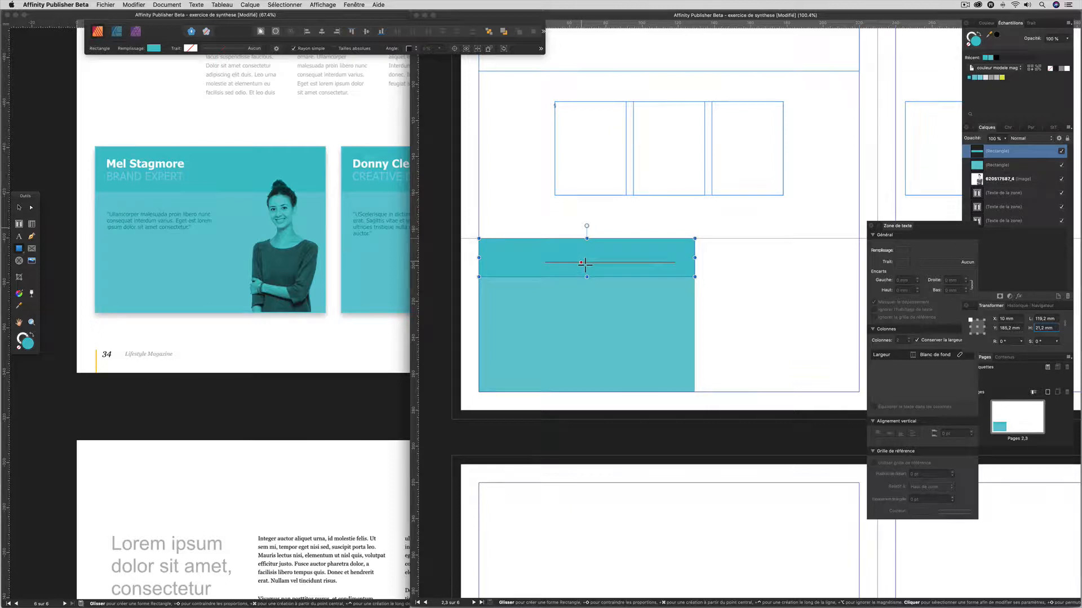
Try the portrait layer above both rectangles and return it beneath them.
key("v")
left_click_drag(975, 181, 977, 151)
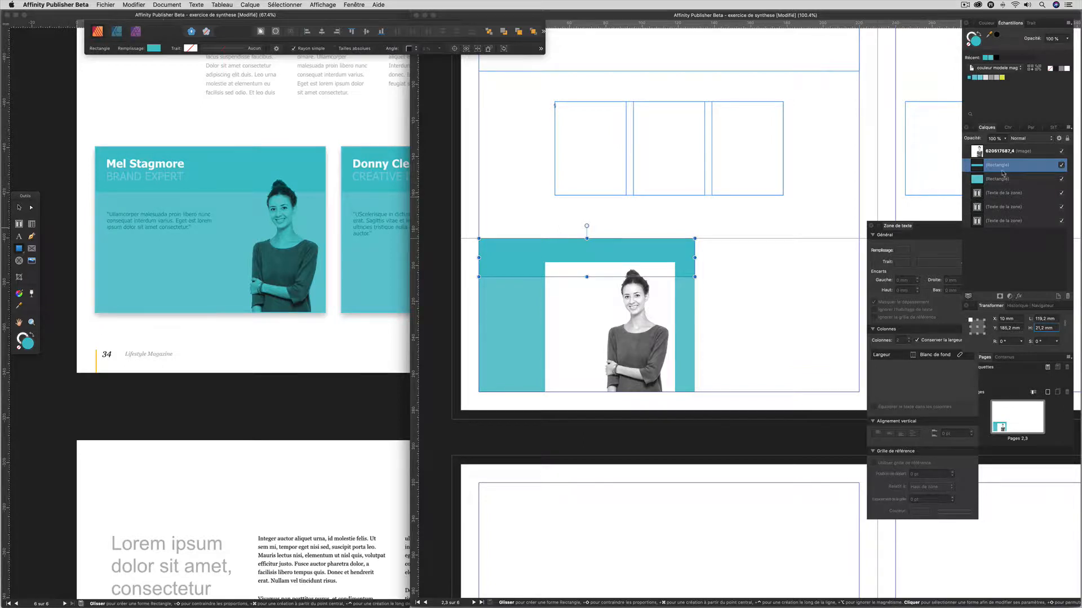
left_click_drag(979, 153, 979, 186)
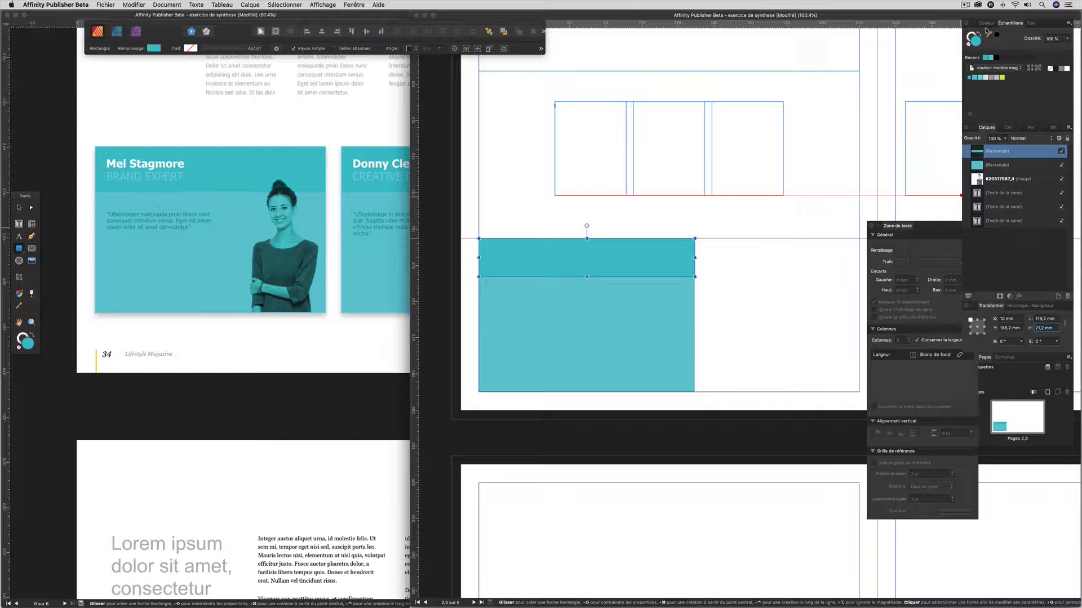
Test 50% fill opacity on the header strip and the large rectangle, and restore both to 100%.
left_click(986, 23)
left_click_drag(1039, 110, 1009, 112)
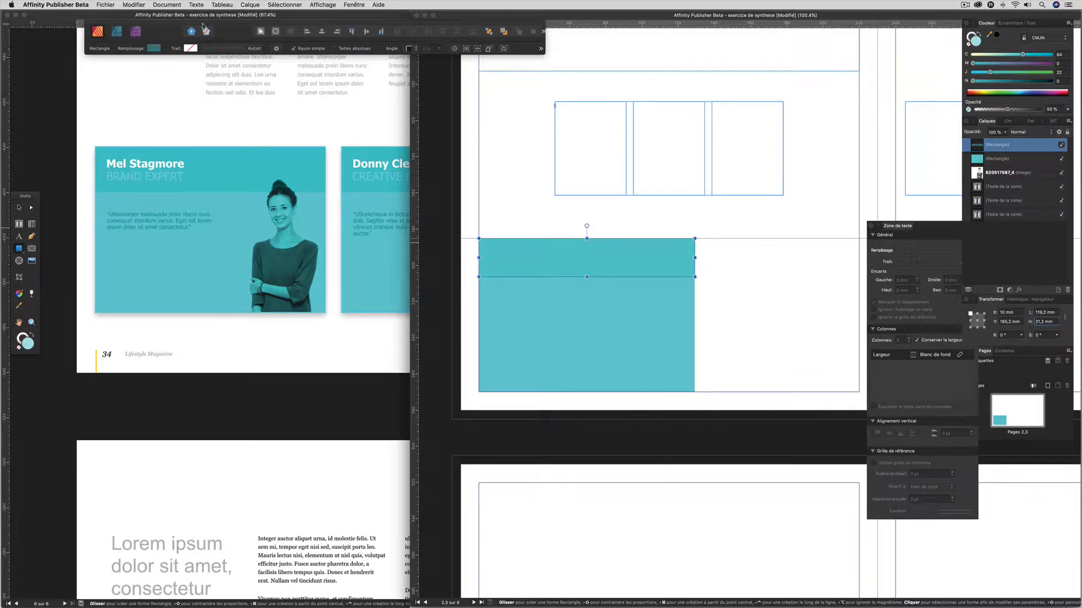
left_click(20, 208)
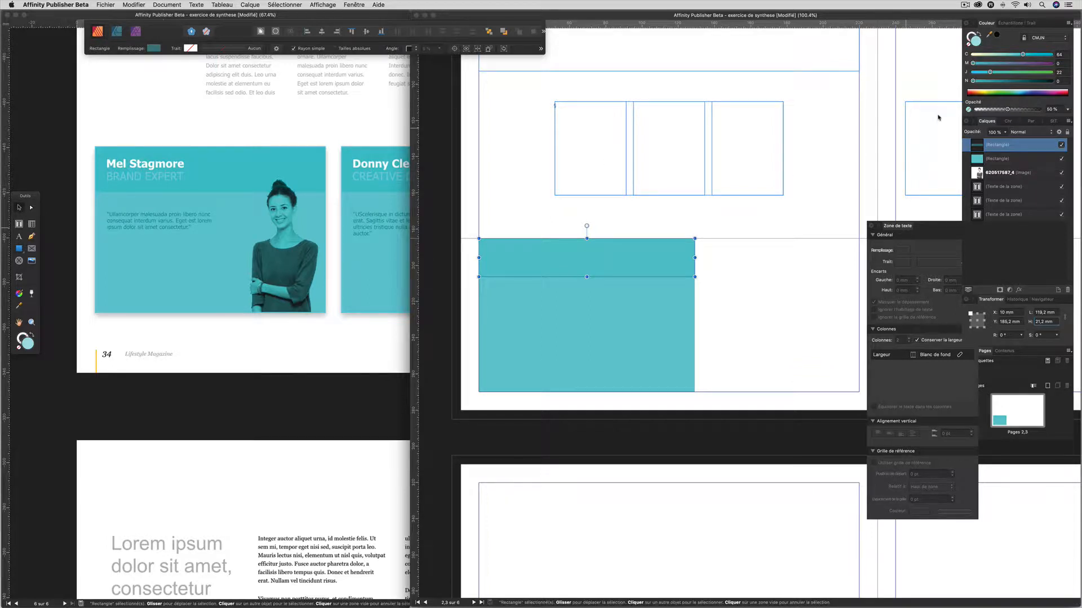
left_click(977, 159)
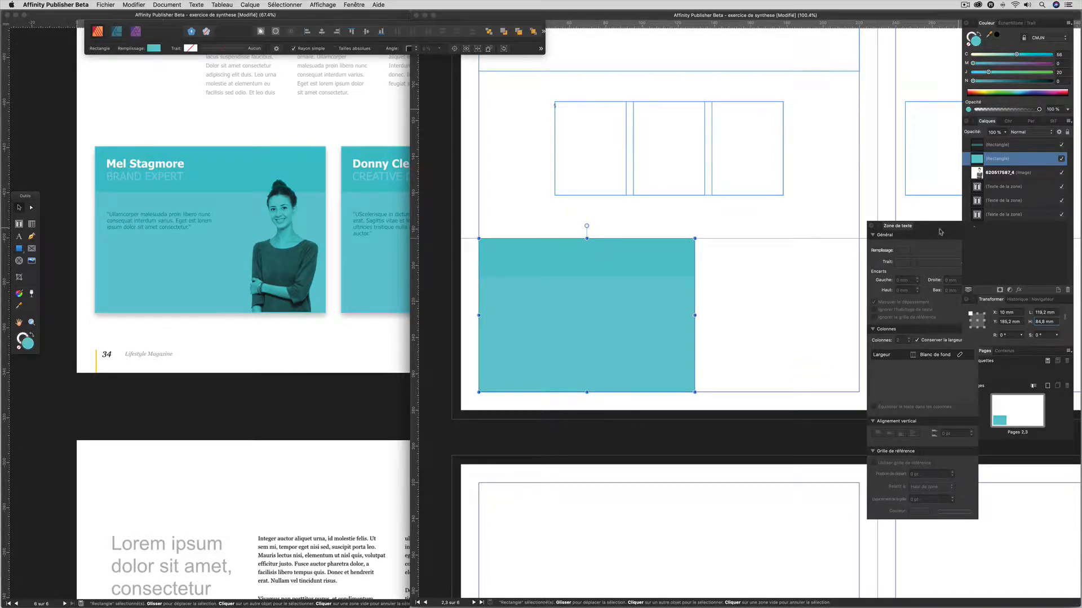
left_click_drag(1038, 109, 1008, 109)
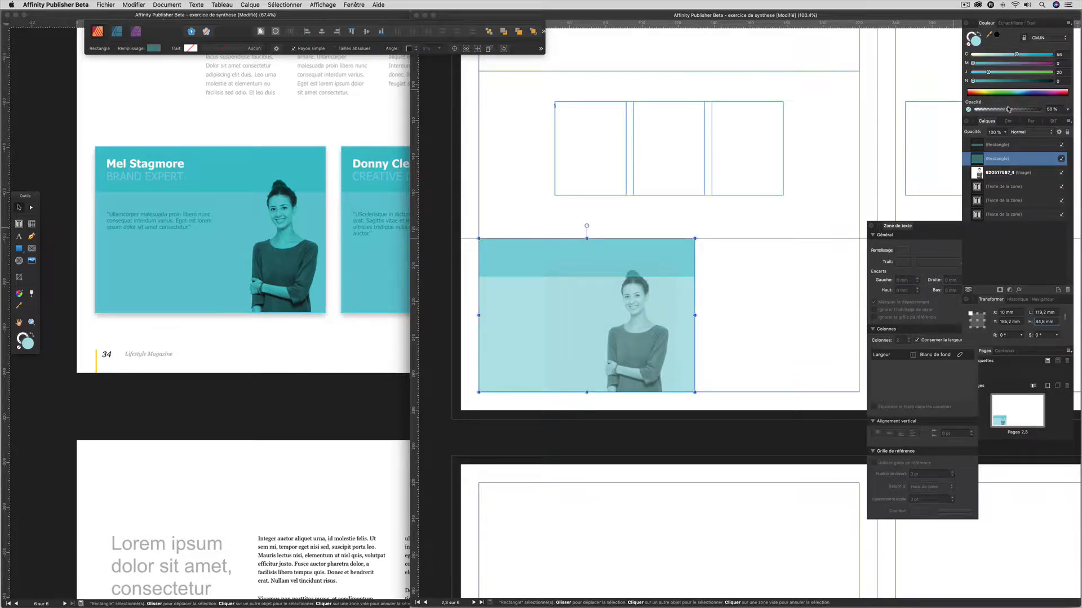
left_click_drag(1009, 108, 1041, 110)
left_click(597, 269)
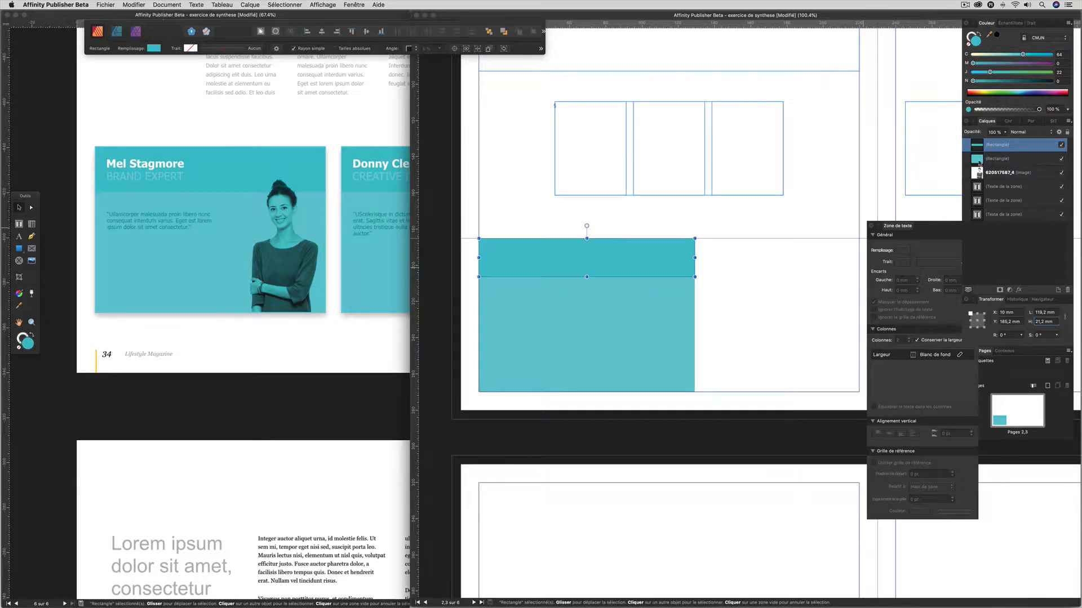
Bring the portrait layer above both turquoise rectangles and shift the image right to about X 55.5 mm.
left_click_drag(979, 176, 978, 141)
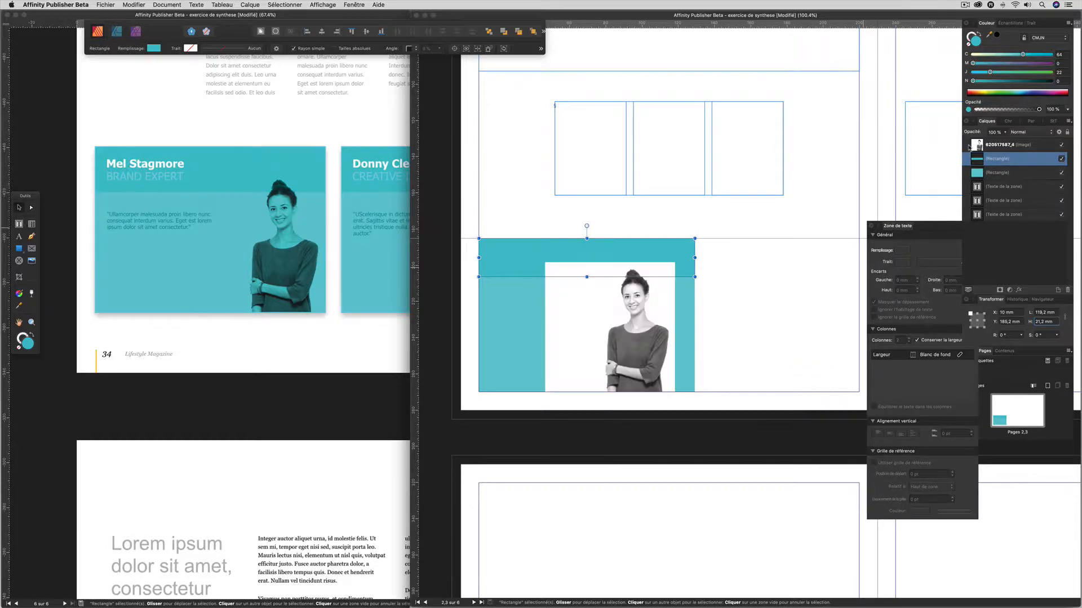
left_click(638, 328)
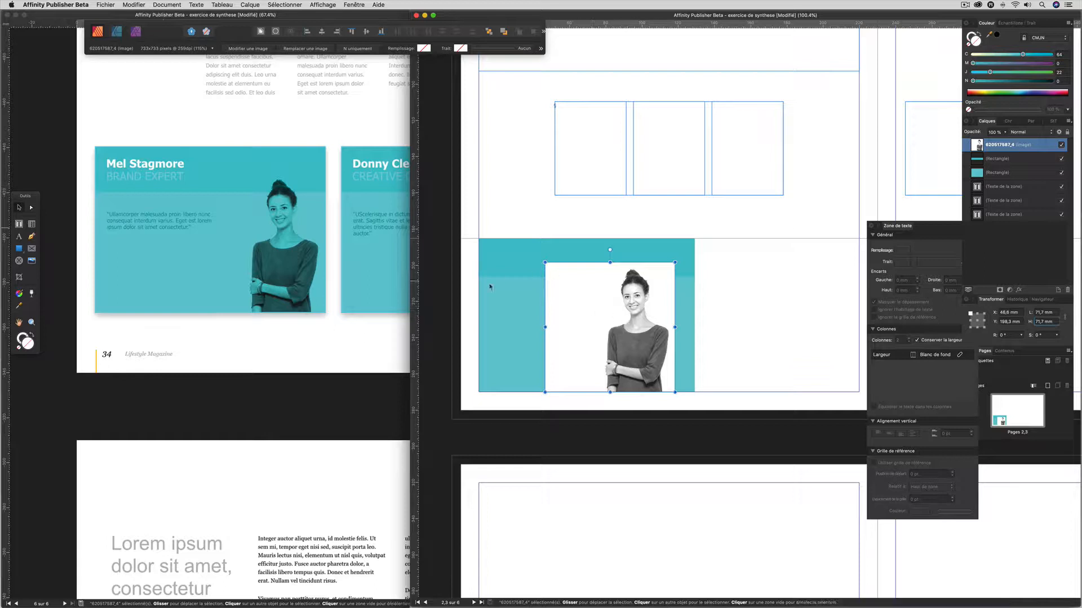
left_click_drag(641, 323, 654, 323)
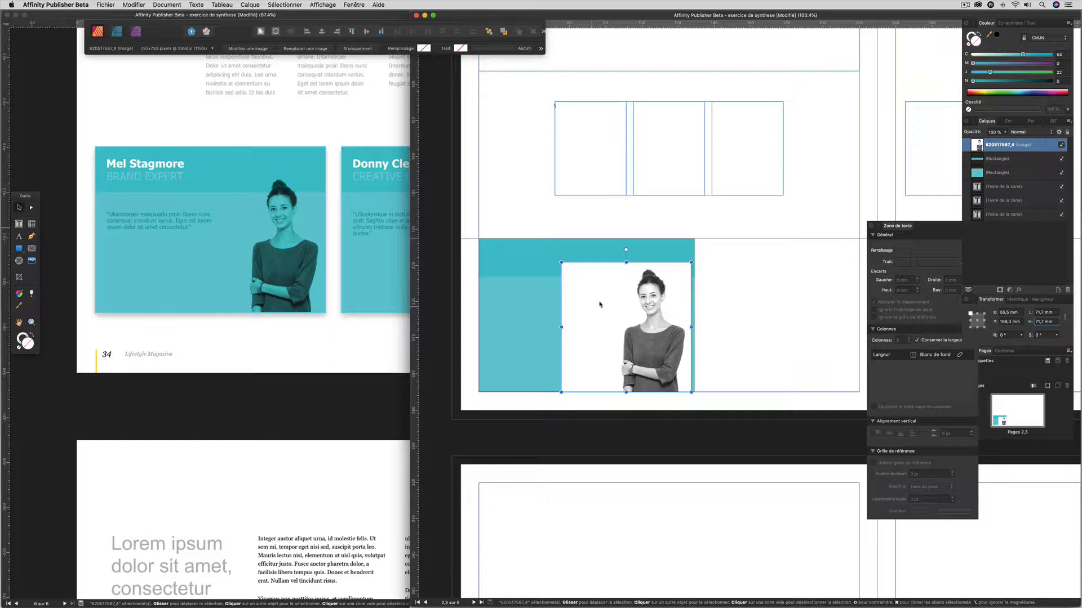
Set the portrait layer's blend mode to Produit.
left_click(1027, 134)
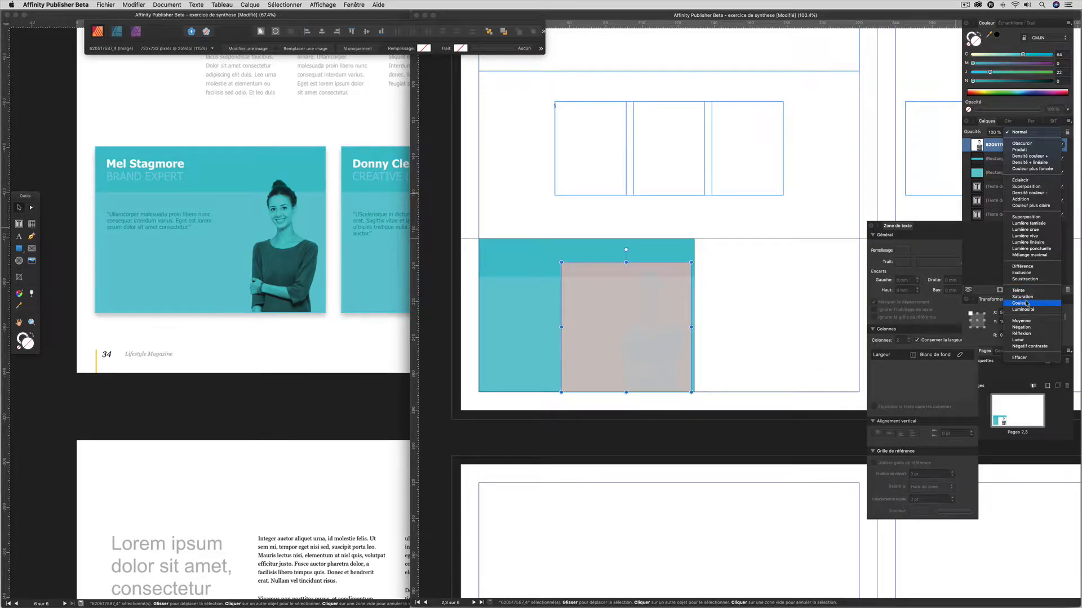
left_click(1023, 150)
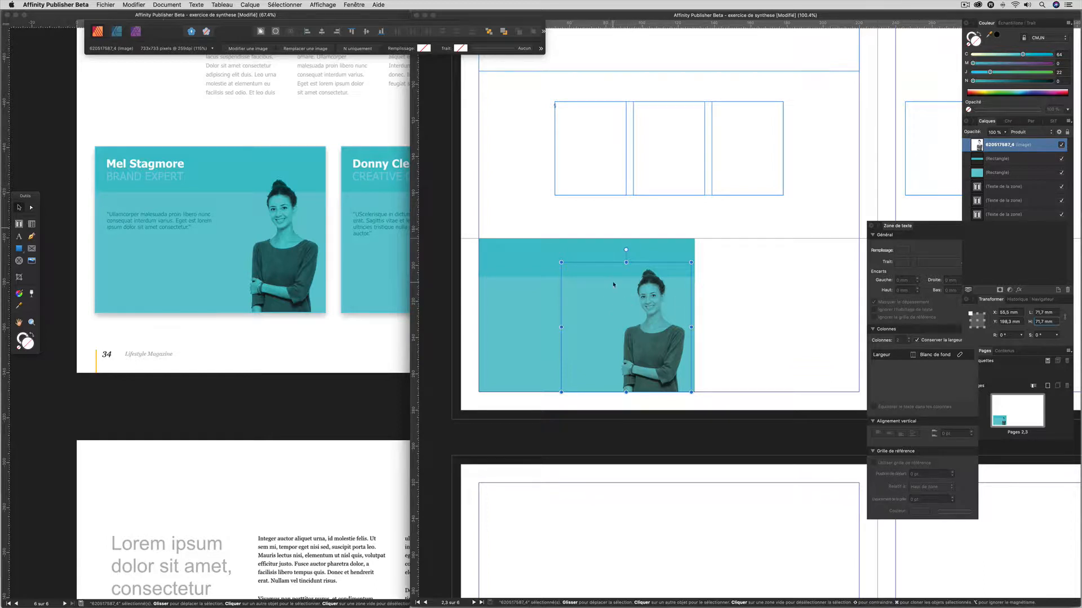
Shift the portrait image to about X 57 mm so it meets the card's outer edge, and deselect it.
left_click(980, 160)
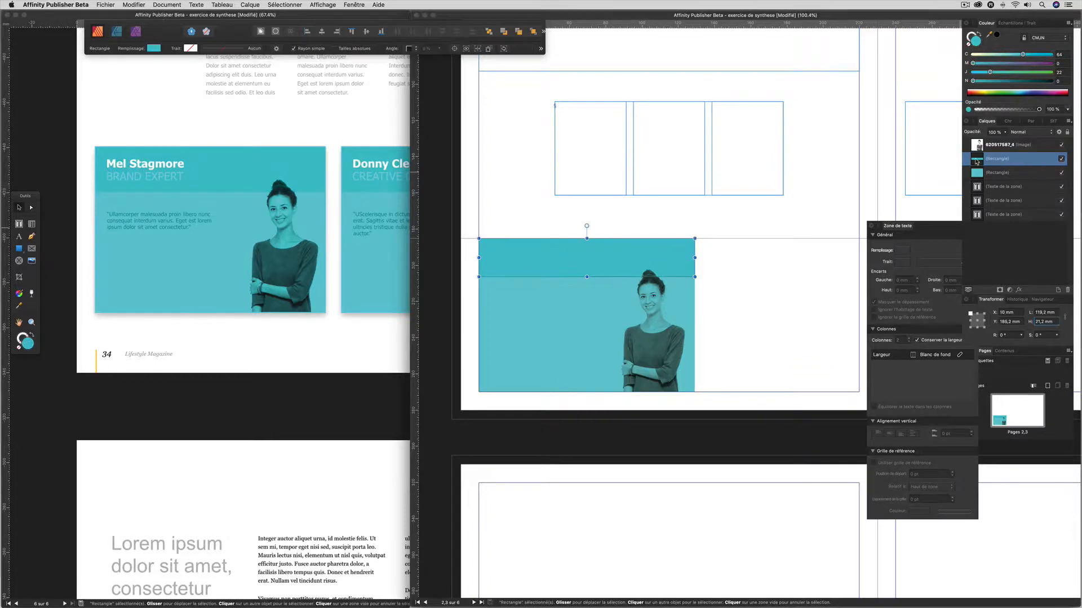
left_click(980, 175)
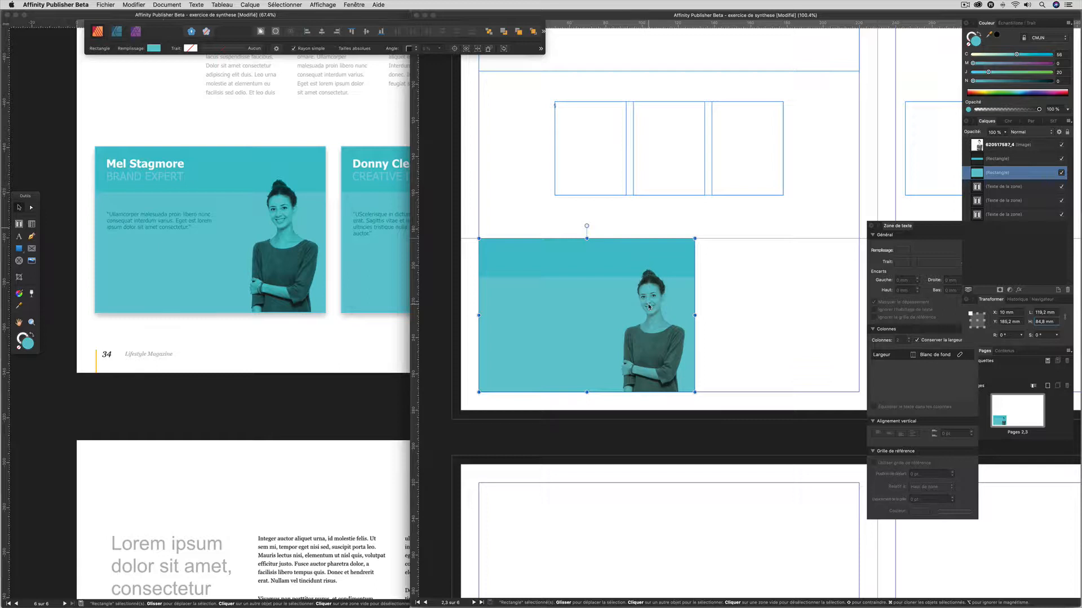
left_click(669, 346)
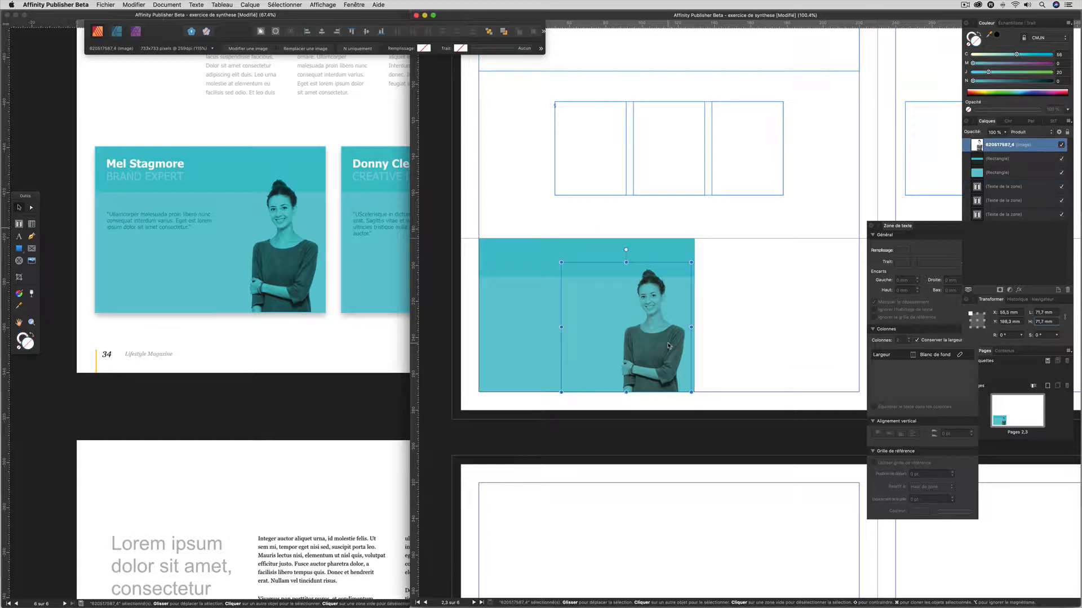
left_click_drag(668, 345, 670, 346)
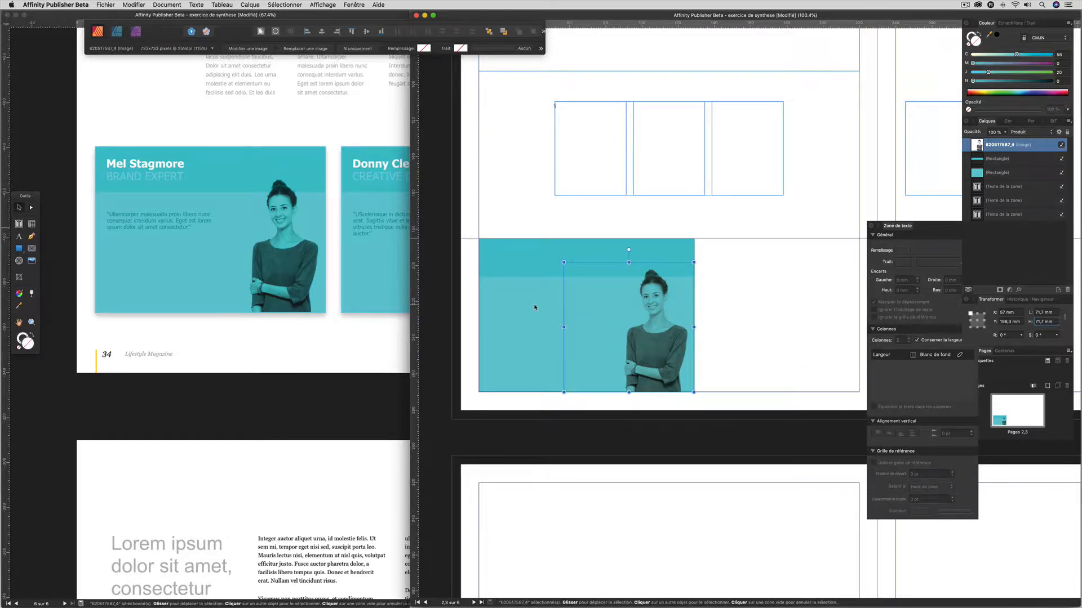
left_click(738, 302)
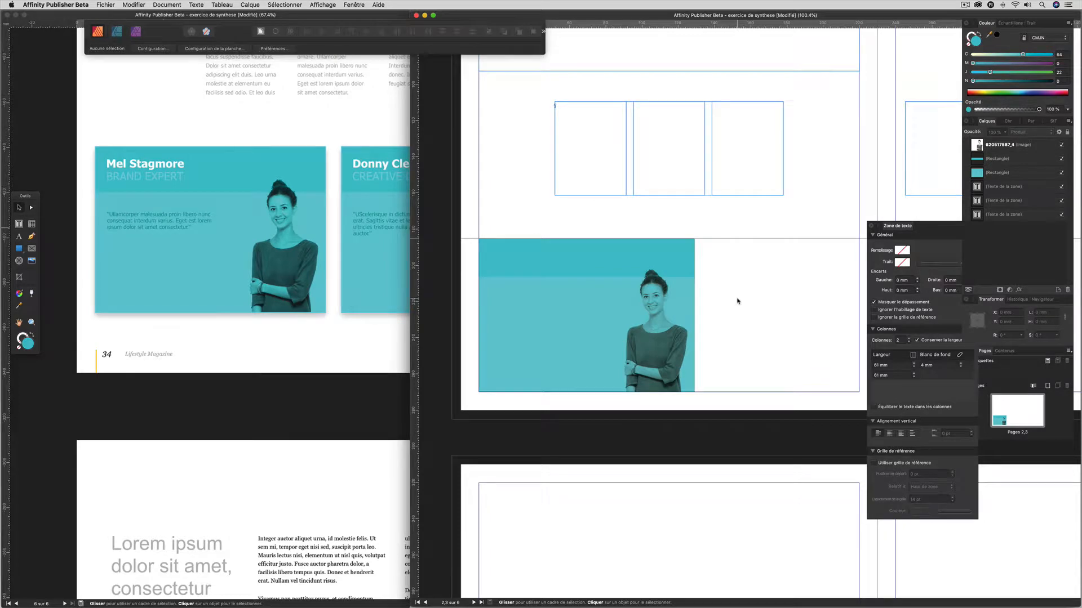
Trim both turquoise rectangles on their left side to about 106.2 mm wide and move the whole card to the margin at X 10 mm.
left_click(519, 297)
left_click_drag(478, 315, 502, 315)
left_click(488, 270)
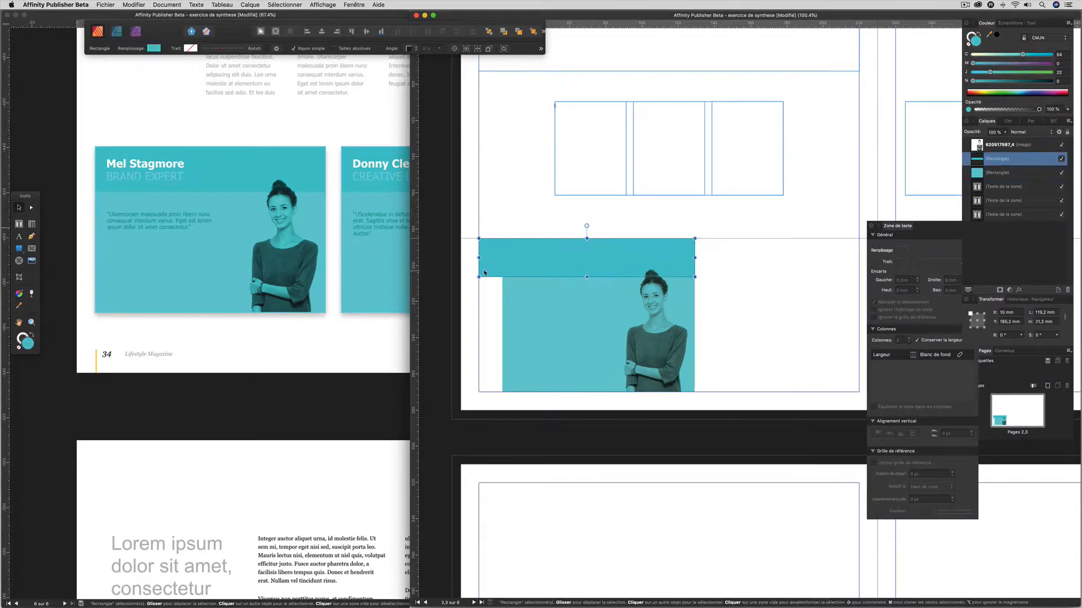
left_click_drag(478, 257, 729, 404)
left_click_drag(659, 351, 836, 343)
key("super+z")
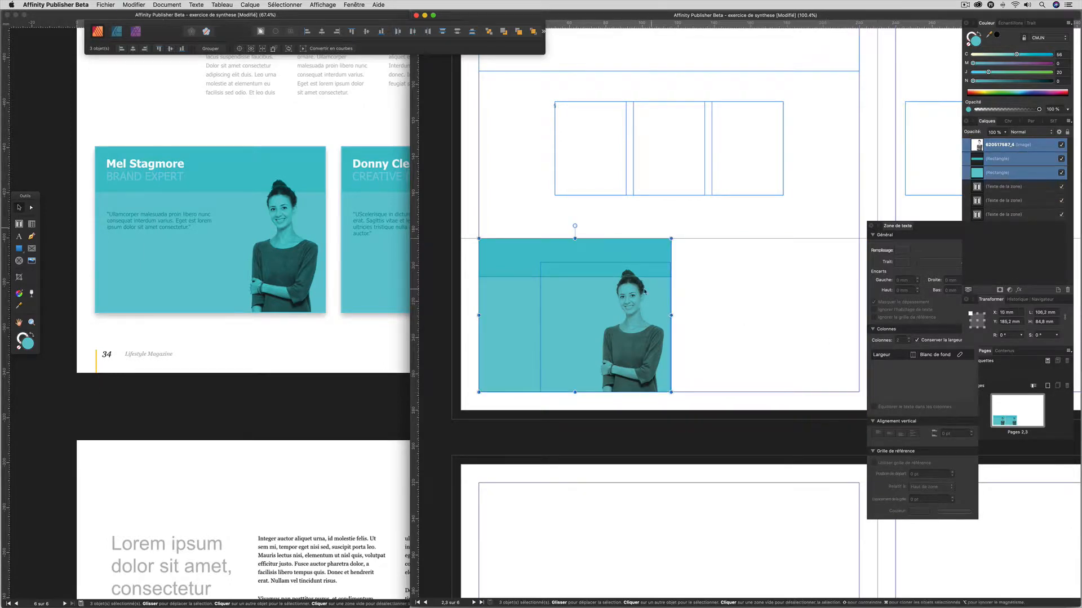
left_click(699, 293)
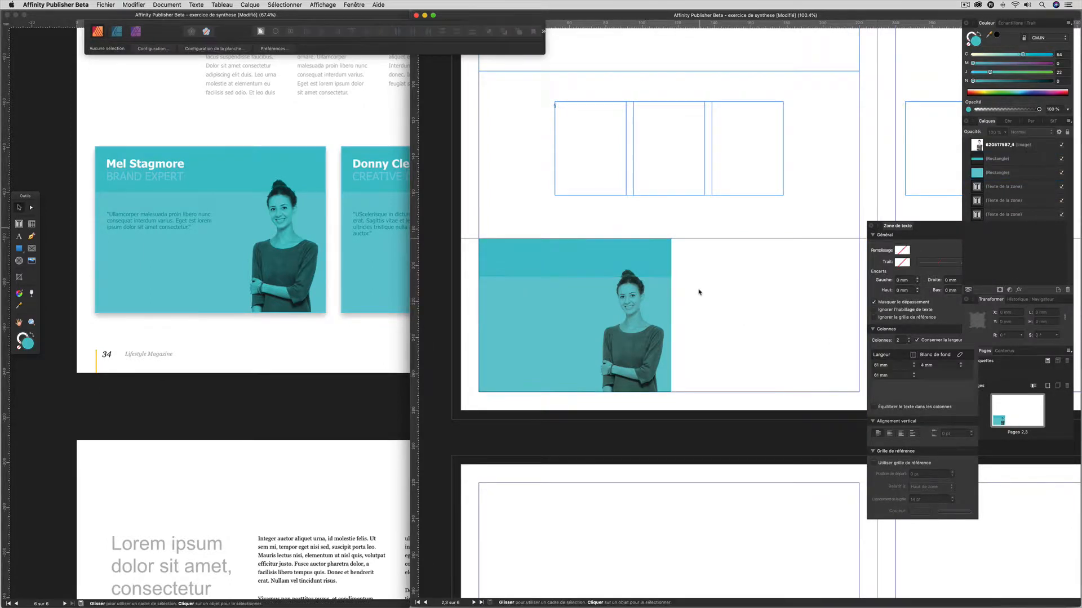
Stretch the header strip across the 210 mm between margins, halve that width and subtract 5 mm to get 100 mm.
left_click(502, 261)
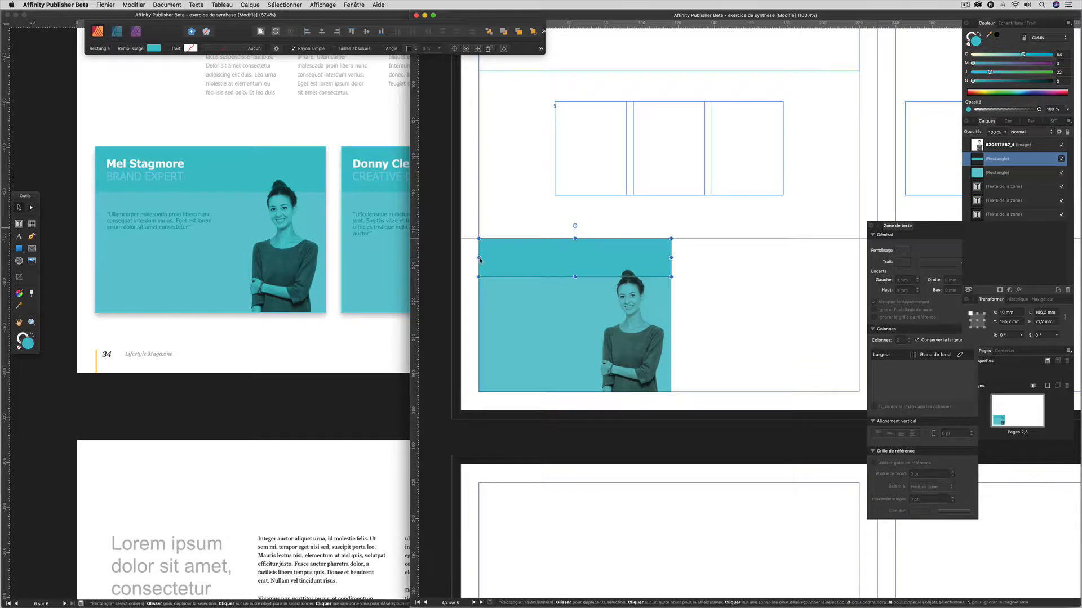
left_click_drag(670, 258, 861, 257)
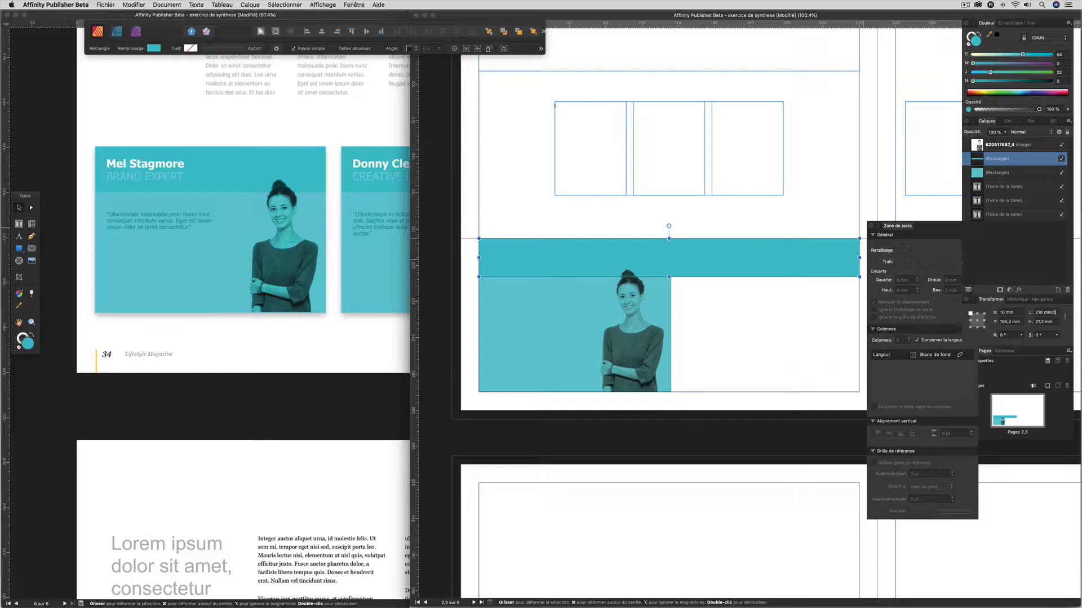
key("Return")
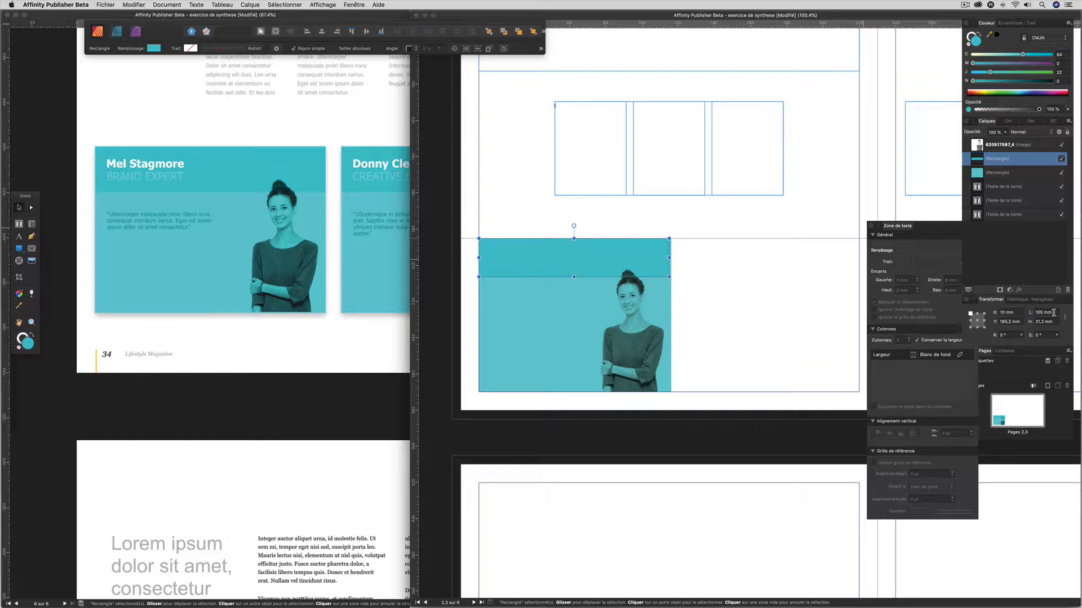
left_click(1053, 313)
type("-5")
key("Return")
Move the portrait to about X 38.3 mm and narrow the large rectangle to 100 mm, matching the header strip.
left_click(665, 303)
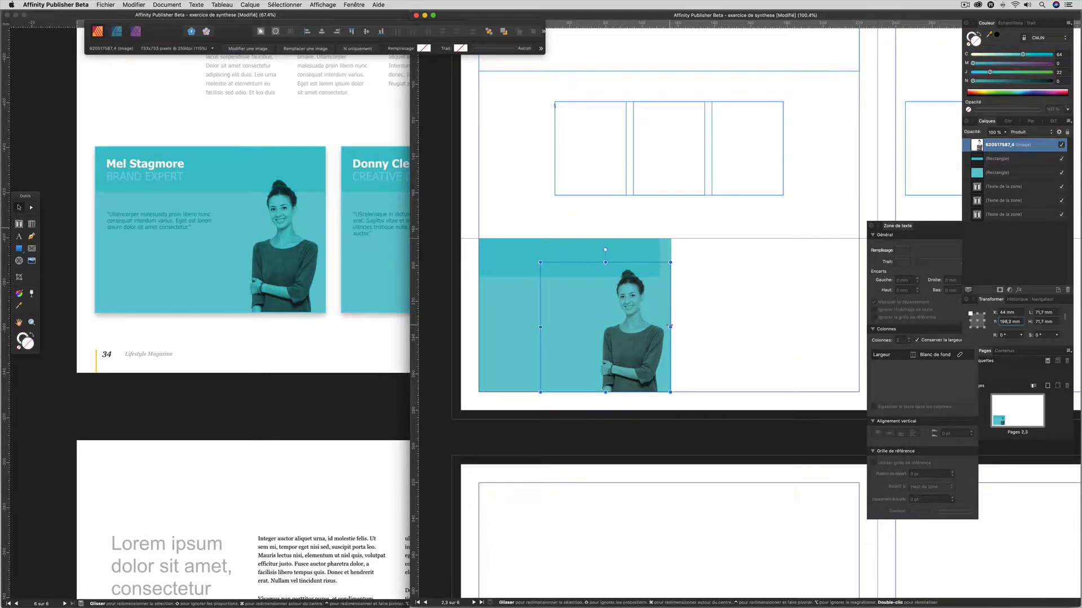
left_click_drag(647, 328, 637, 328)
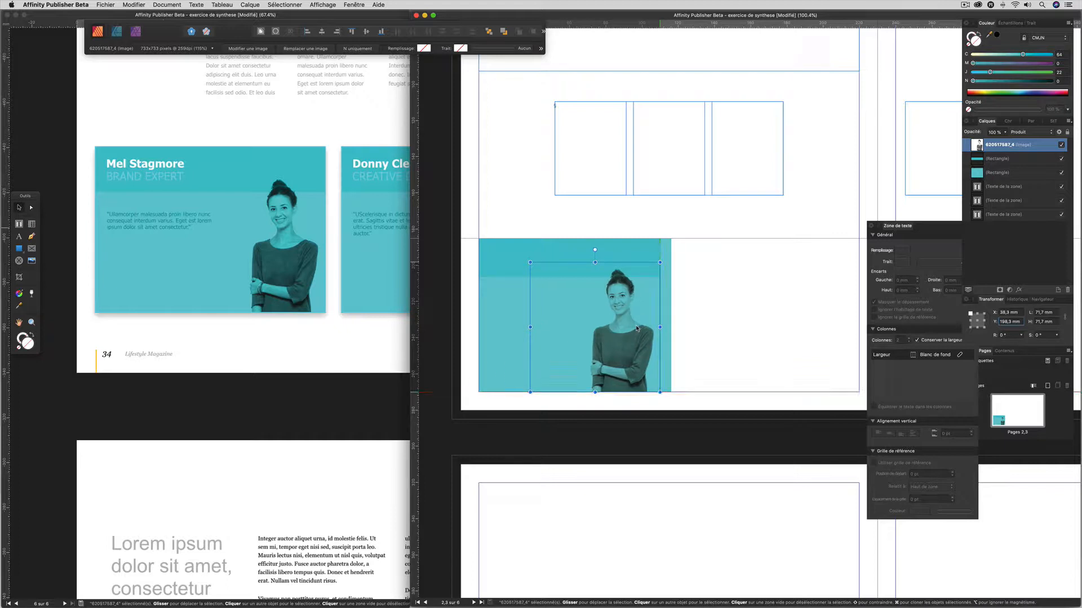
left_click(669, 307)
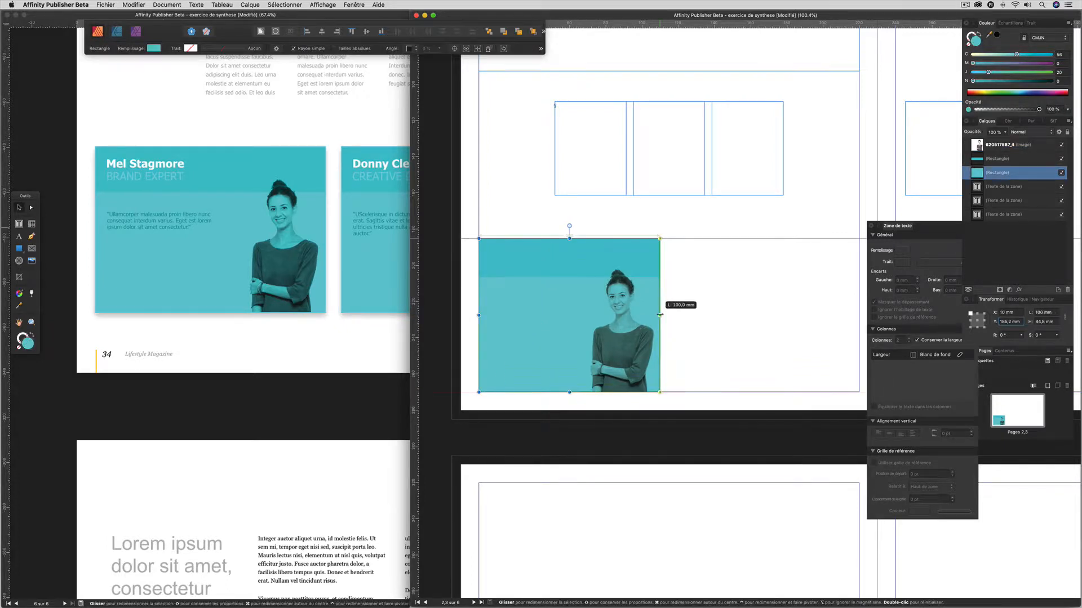
Duplicate the complete card beside the original at X 120 mm, against the right margin.
left_click_drag(470, 232, 677, 399)
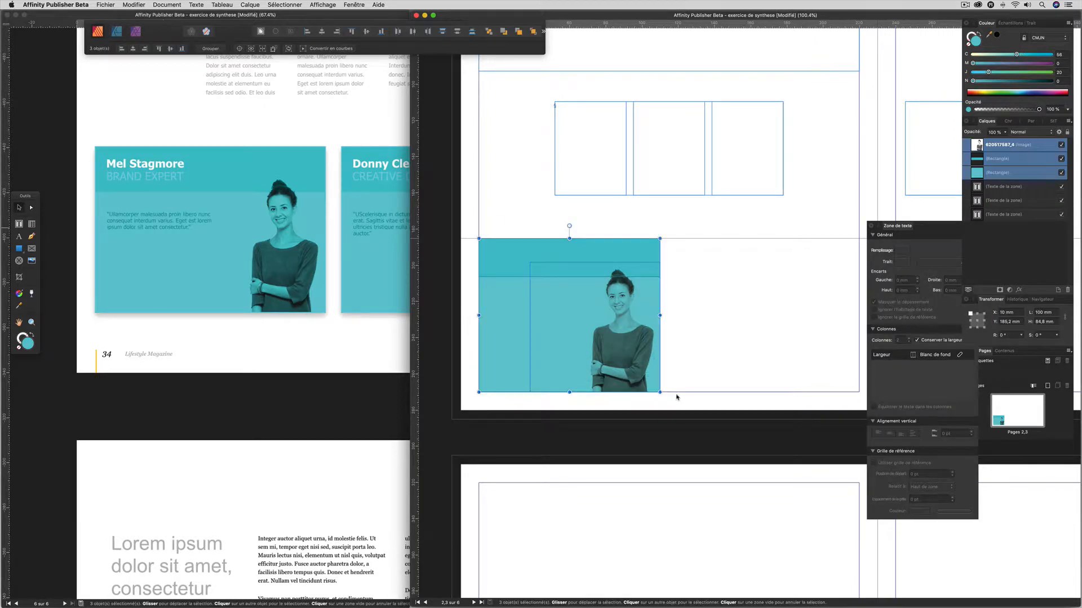
left_click_drag(592, 325, 762, 299)
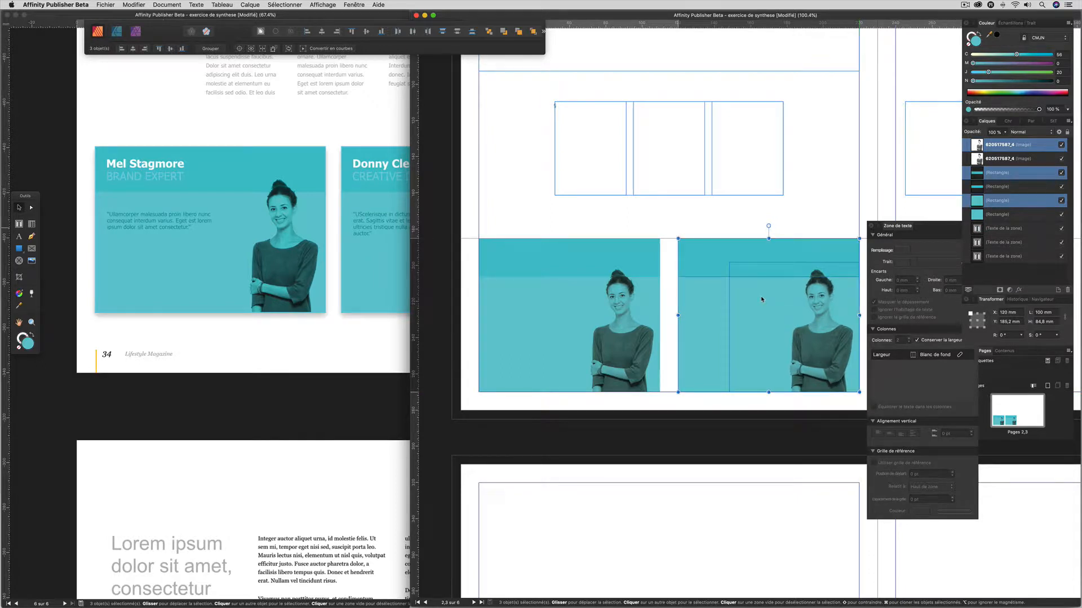
left_click(756, 221)
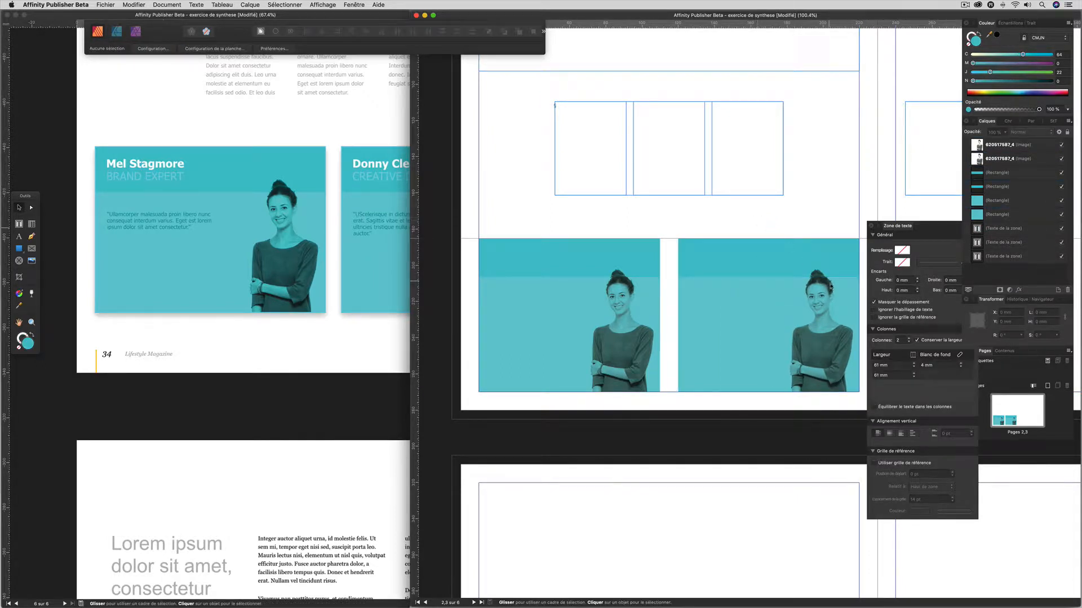
Replace the second card's portrait with 620517587_3.jpg from the images-magazine folder.
left_click(821, 296)
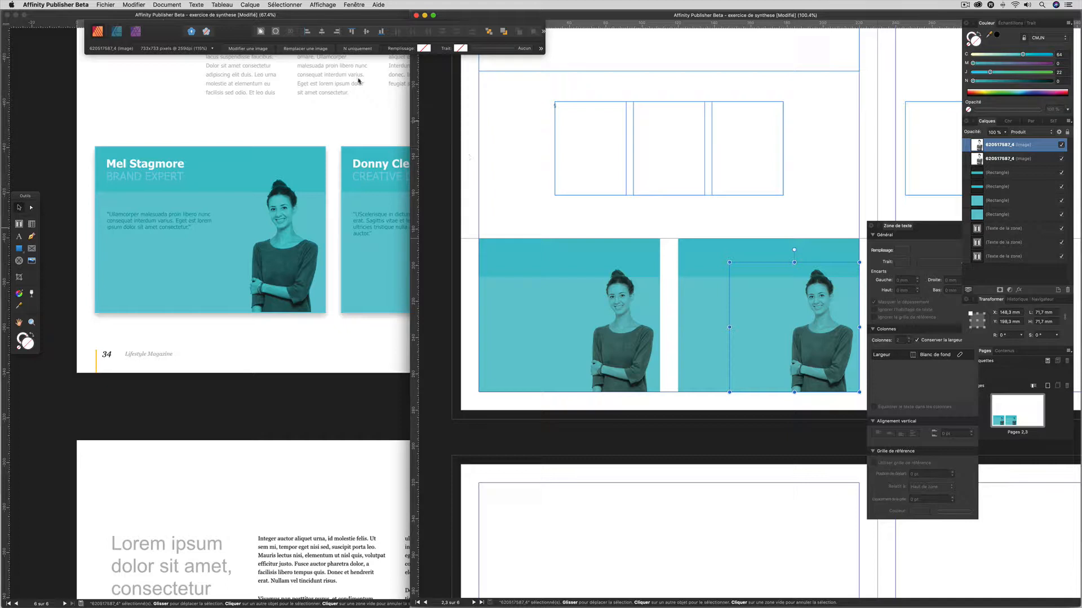
left_click(305, 51)
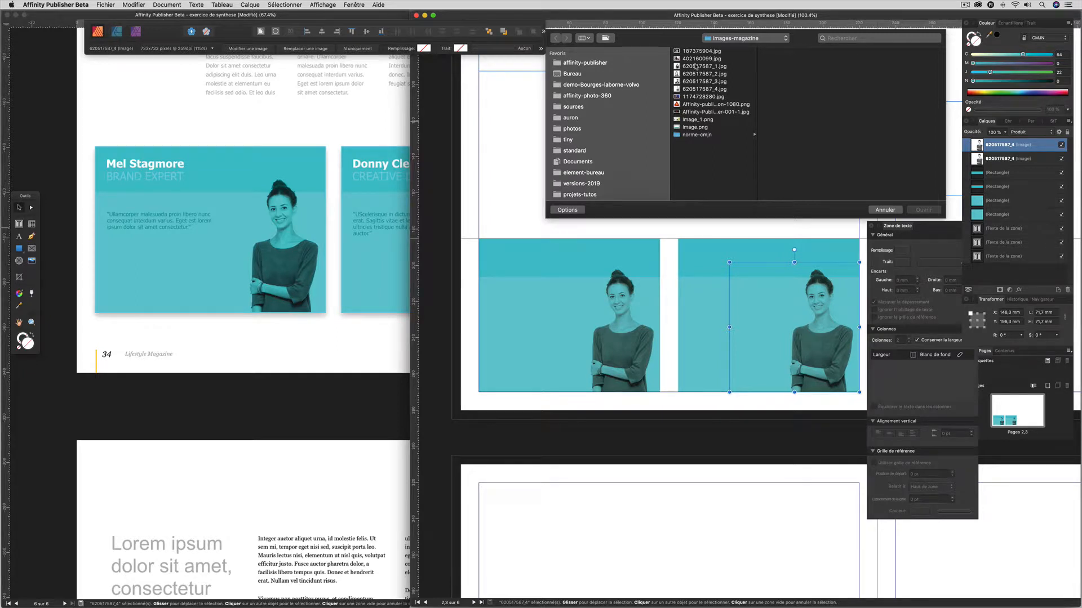
scroll(365, 196, "right", 10)
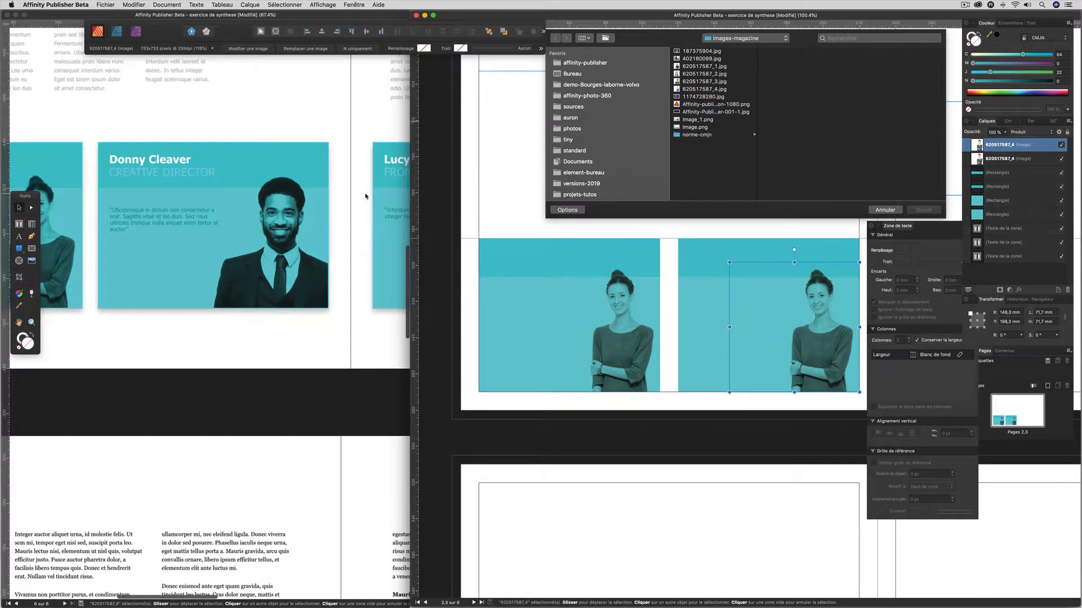
left_click(693, 82)
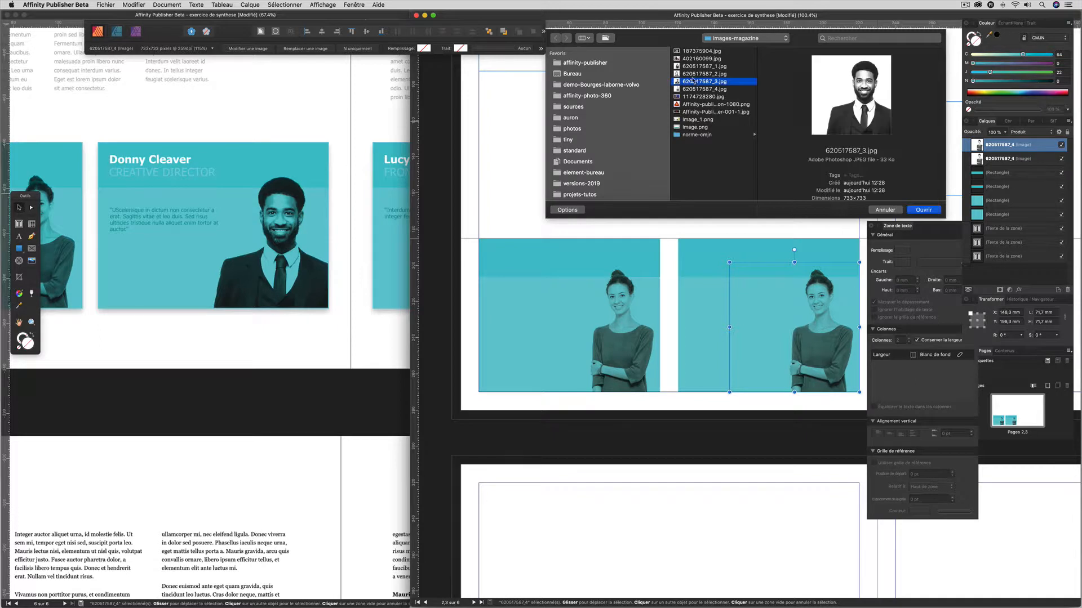
left_click(921, 210)
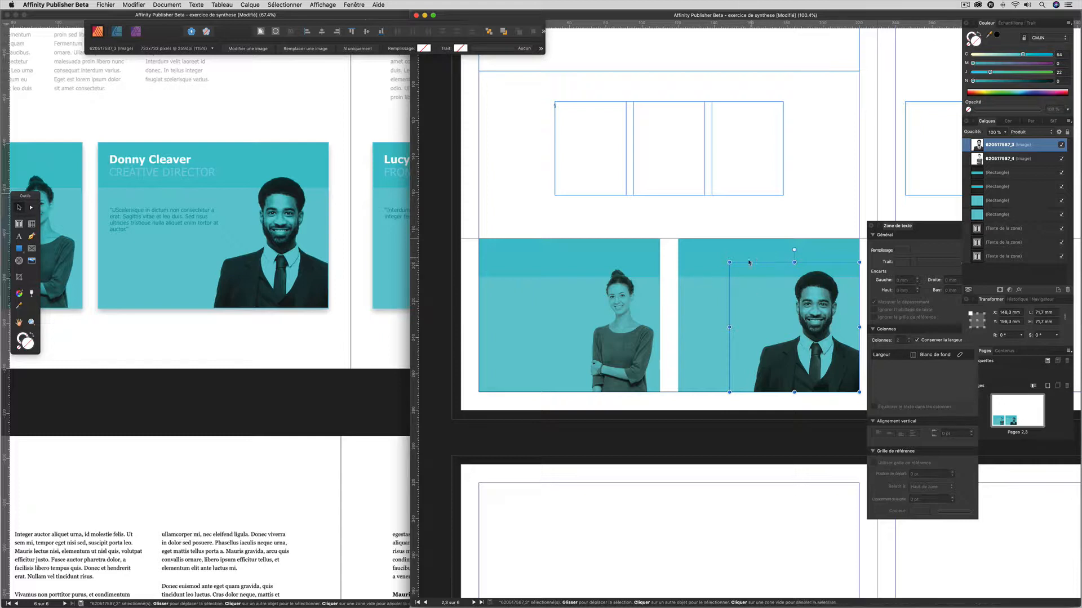
Duplicate the second card twice onto the facing page, at X 240 mm and X 350 mm in the same row.
scroll(743, 263, "down", 2)
scroll(744, 263, "right", 5)
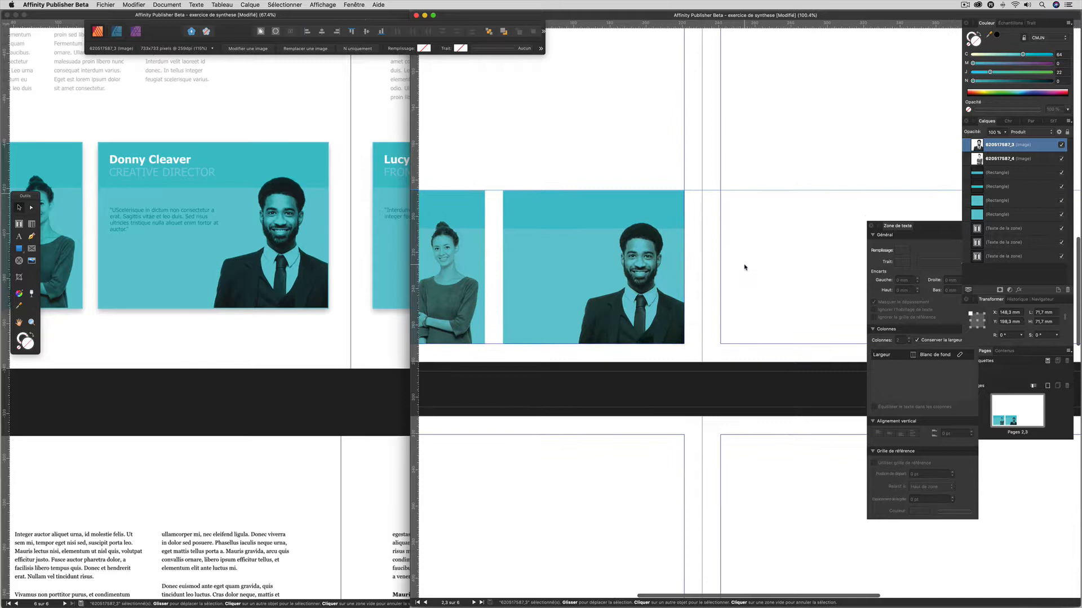
scroll(745, 267, "down", 1)
scroll(744, 267, "right", 2)
left_click_drag(458, 155, 659, 321)
mouse_move(614, 285)
left_mouse_down()
mouse_move(754, 273)
mouse_move(858, 281)
left_mouse_up()
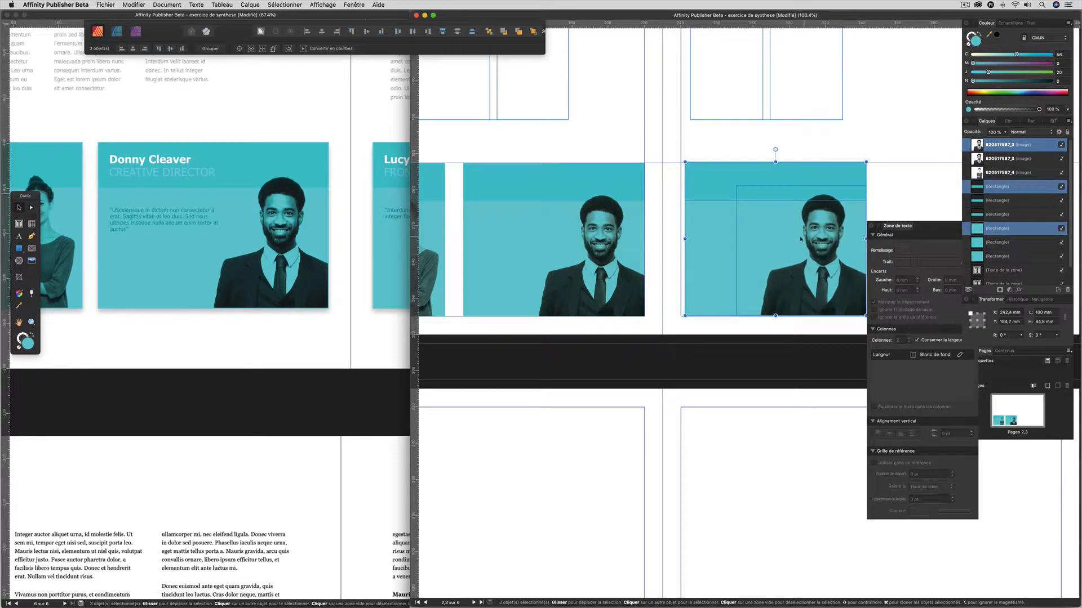
left_click_drag(800, 239, 780, 242)
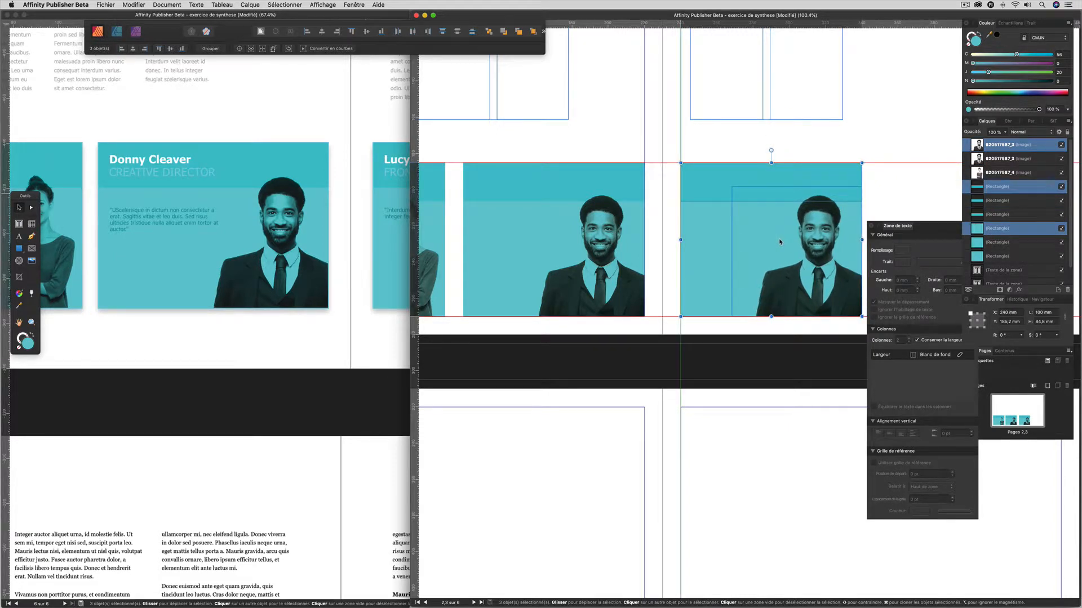
scroll(777, 239, "right", 5)
left_click_drag(551, 255, 737, 243)
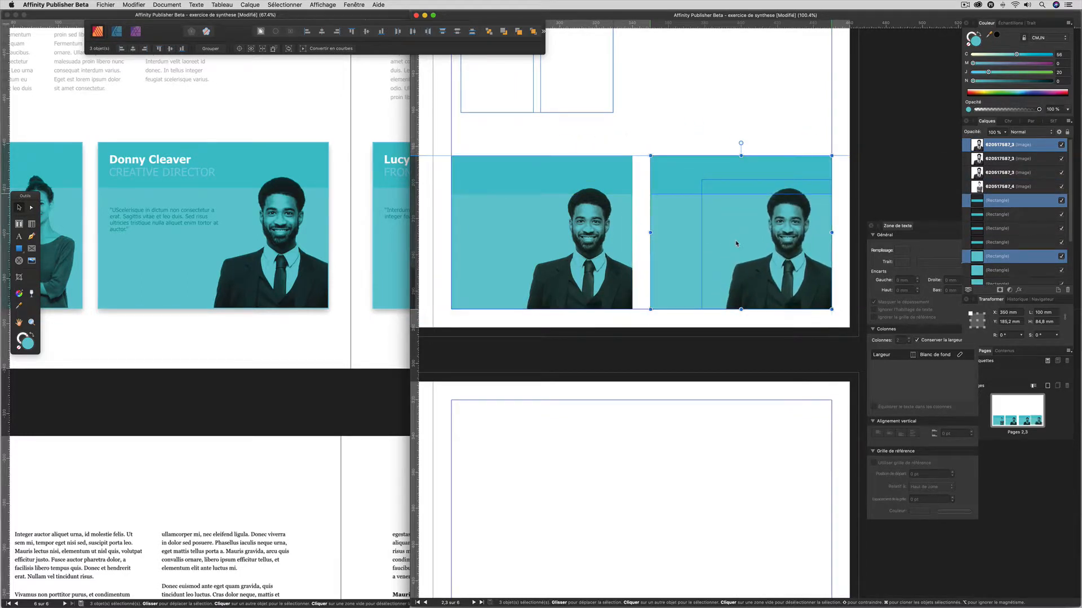
Replace the third card's portrait with 620517587_1.jpg, matching the reference spread.
left_click(587, 242)
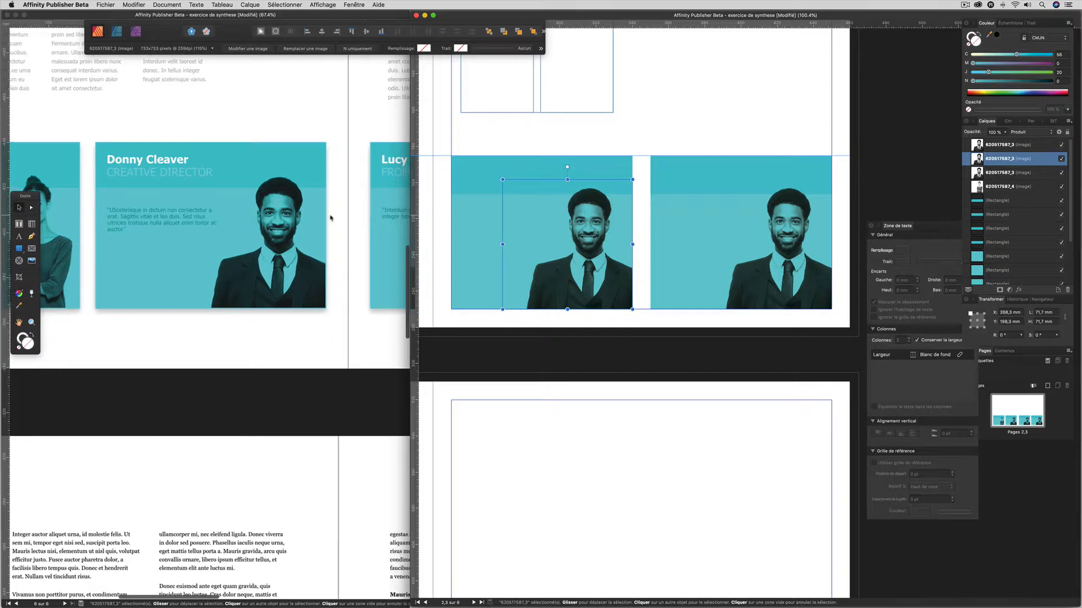
scroll(331, 218, "right", 10)
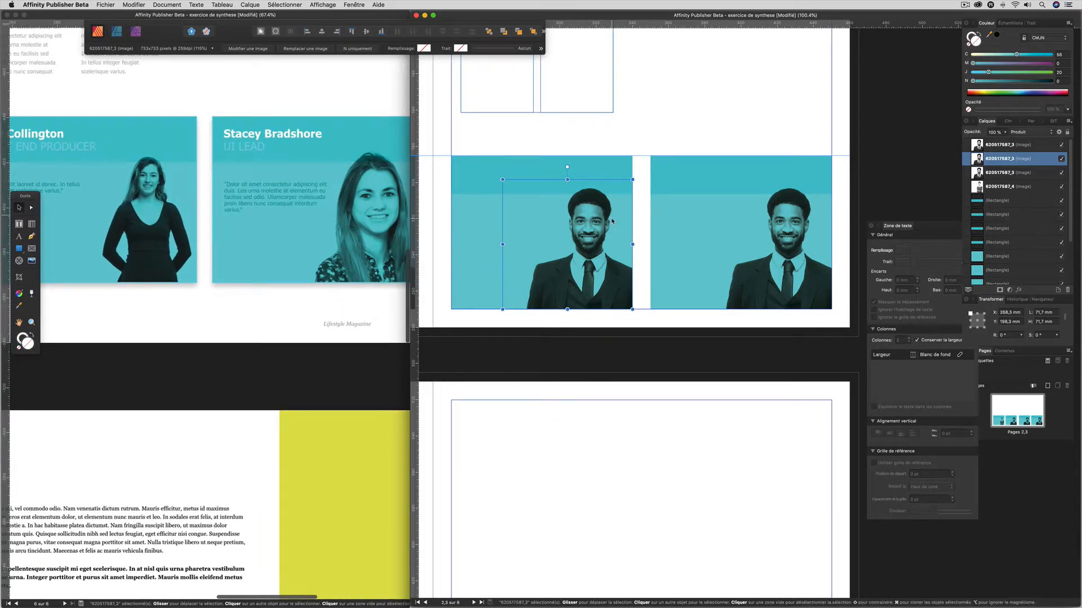
left_click(319, 49)
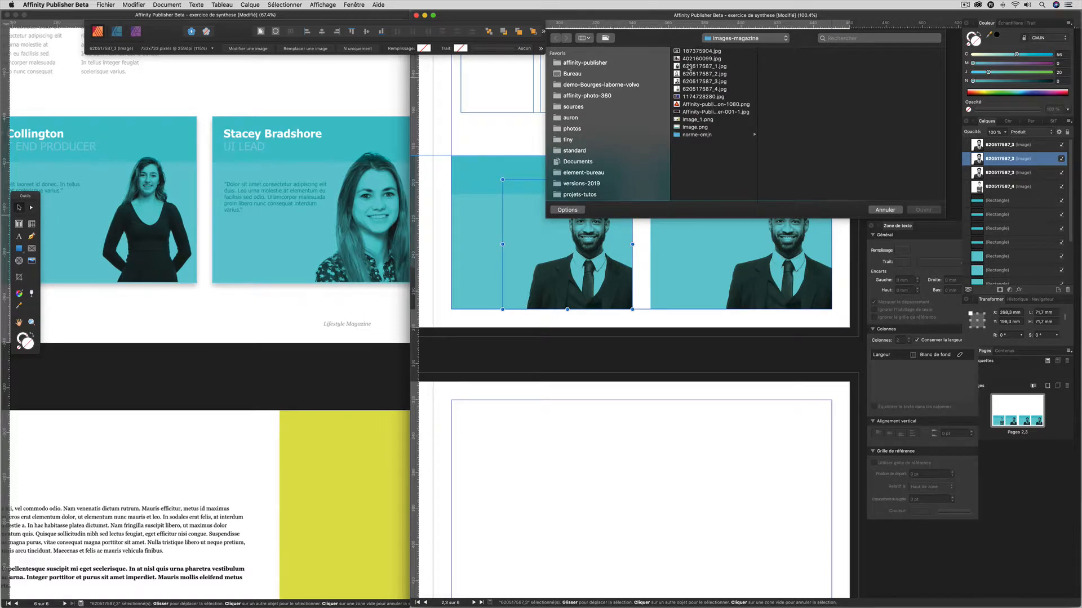
left_click(688, 67)
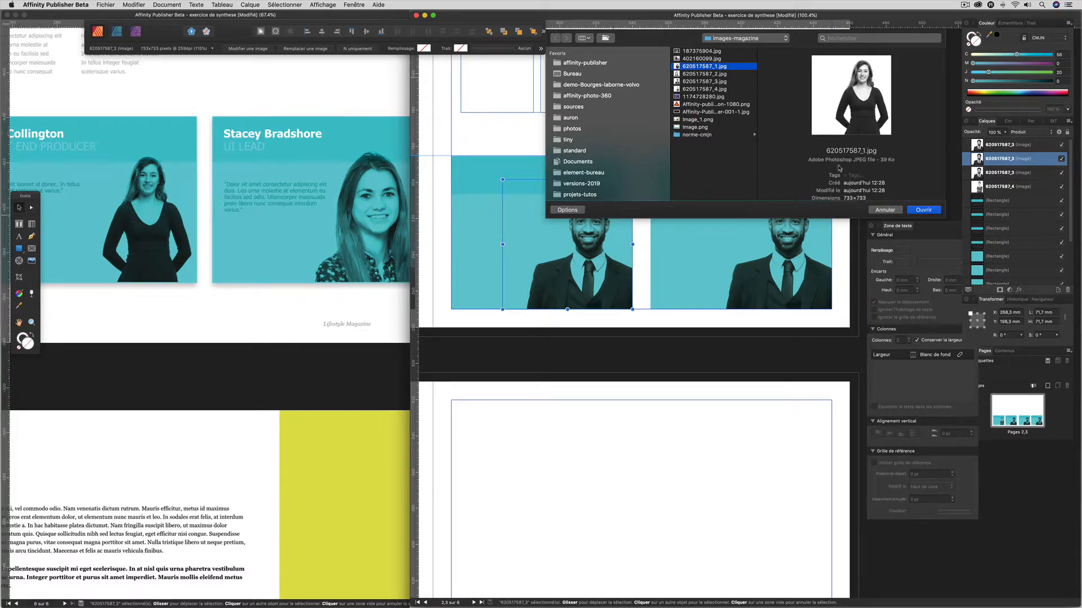
left_click(924, 209)
Replace the fourth card's portrait with 620517587_2.jpg and check the row of cards across the spread.
left_click(801, 228)
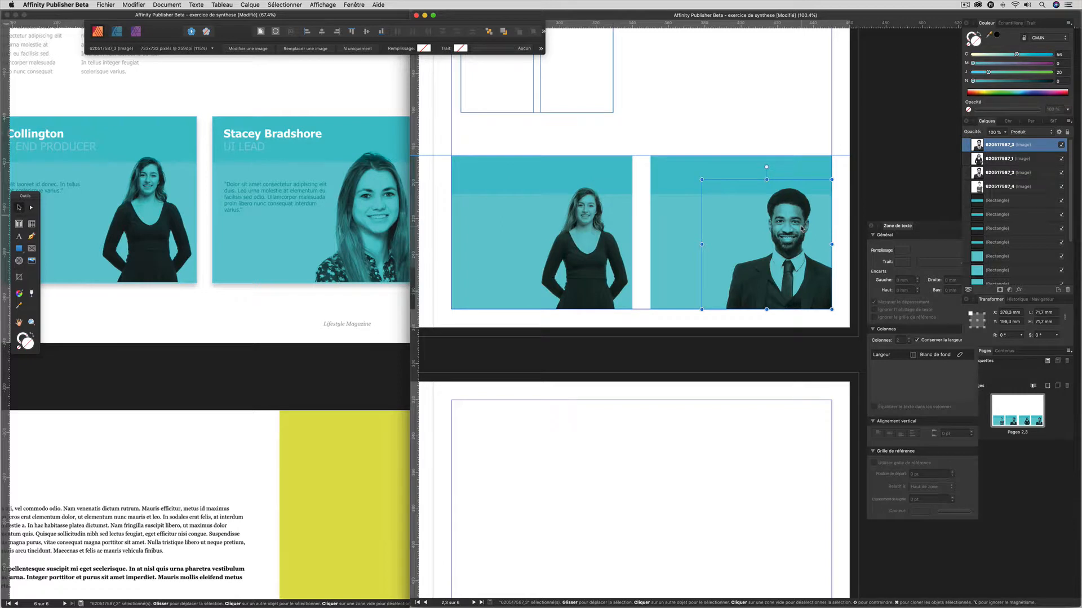
left_click(320, 49)
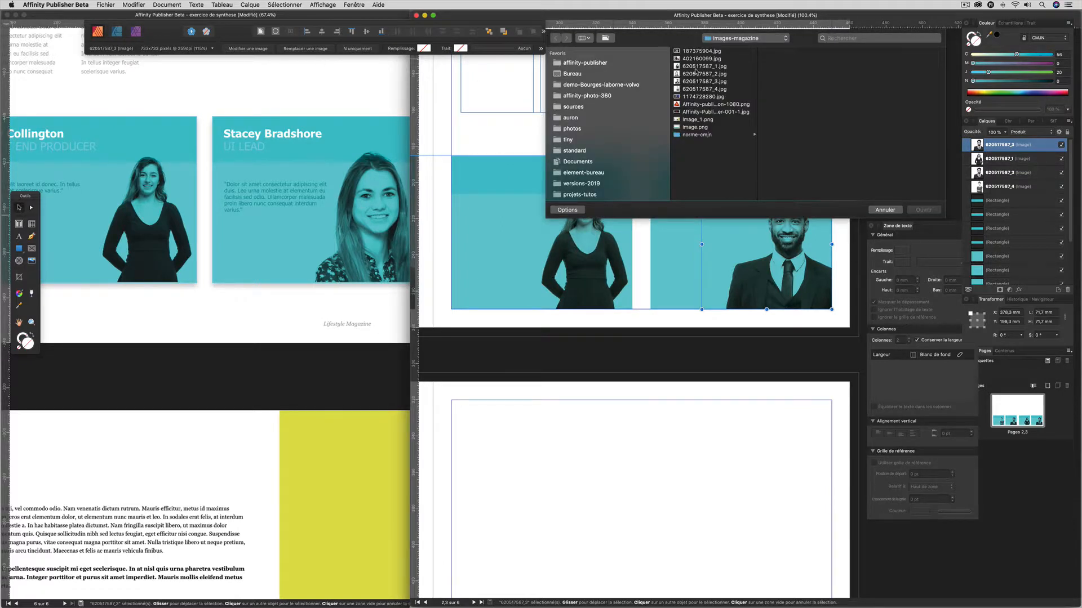
left_click(693, 74)
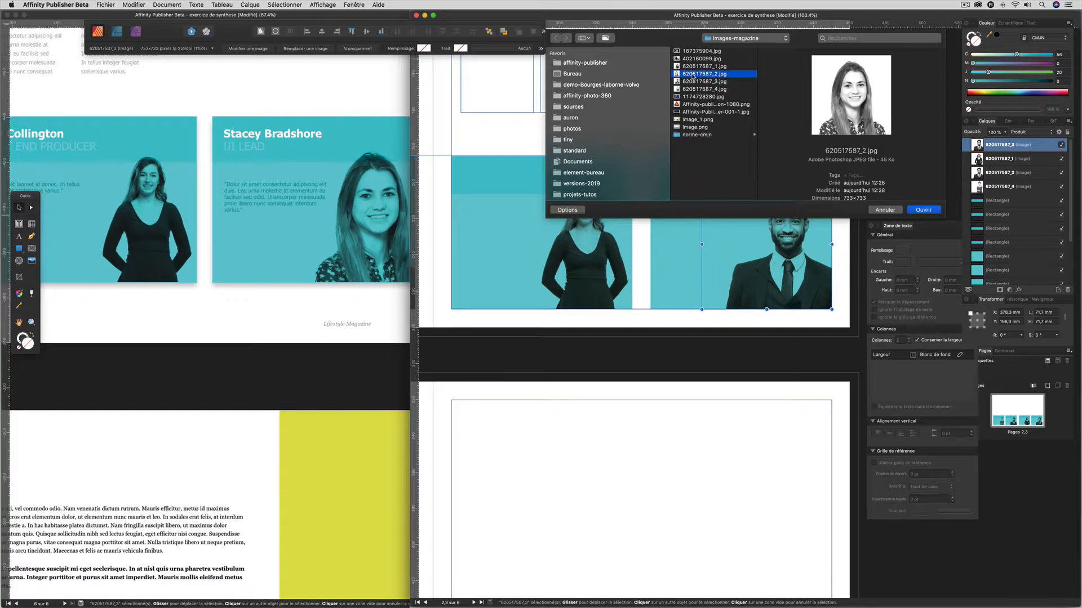
left_click(926, 211)
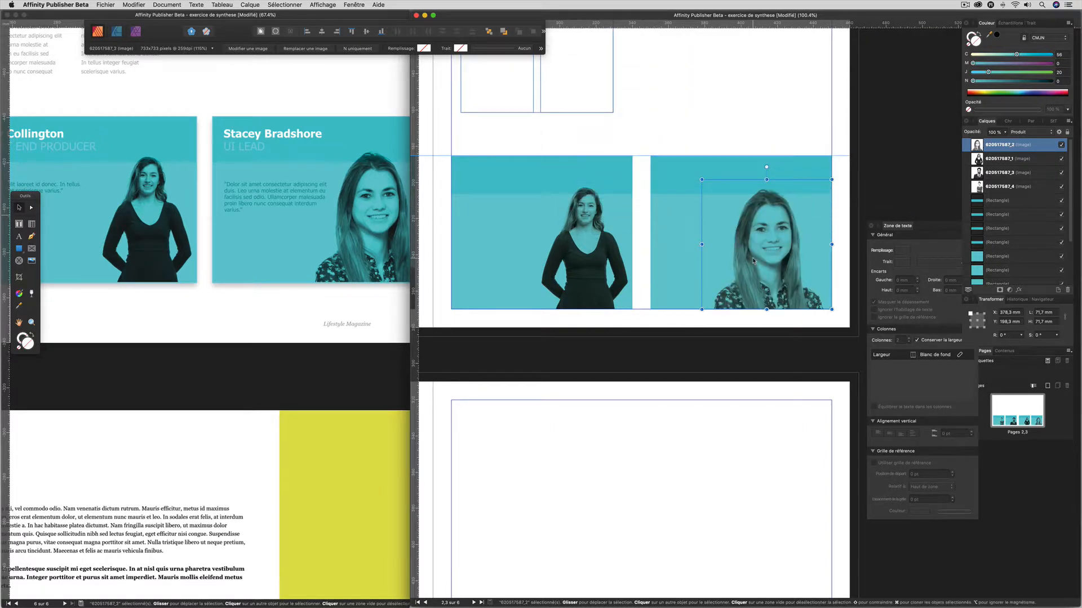
scroll(754, 262, "down", 1)
scroll(754, 261, "left", 1)
scroll(753, 261, "down", 1)
scroll(754, 261, "left", 5)
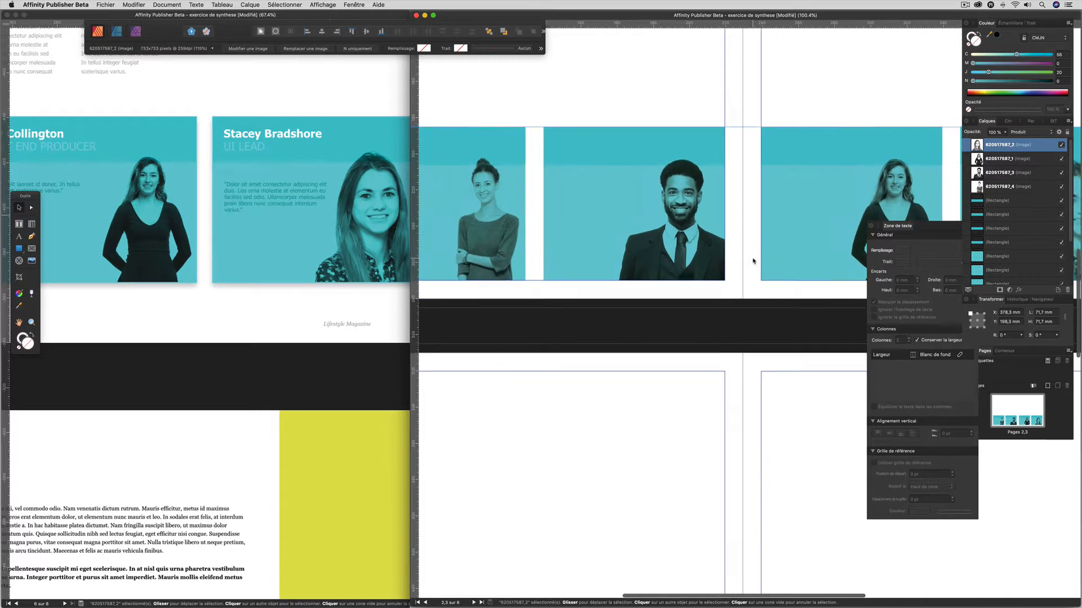
Examine the names, job titles and quotes on the turquoise cards in the reference spread.
scroll(349, 213, "left", 4)
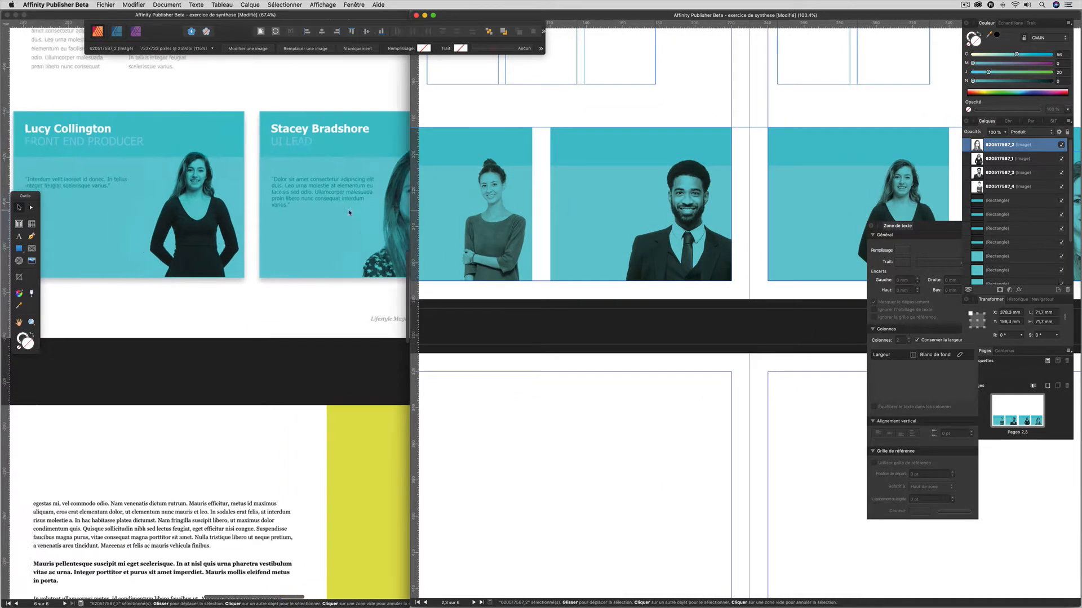
scroll(350, 213, "left", 10)
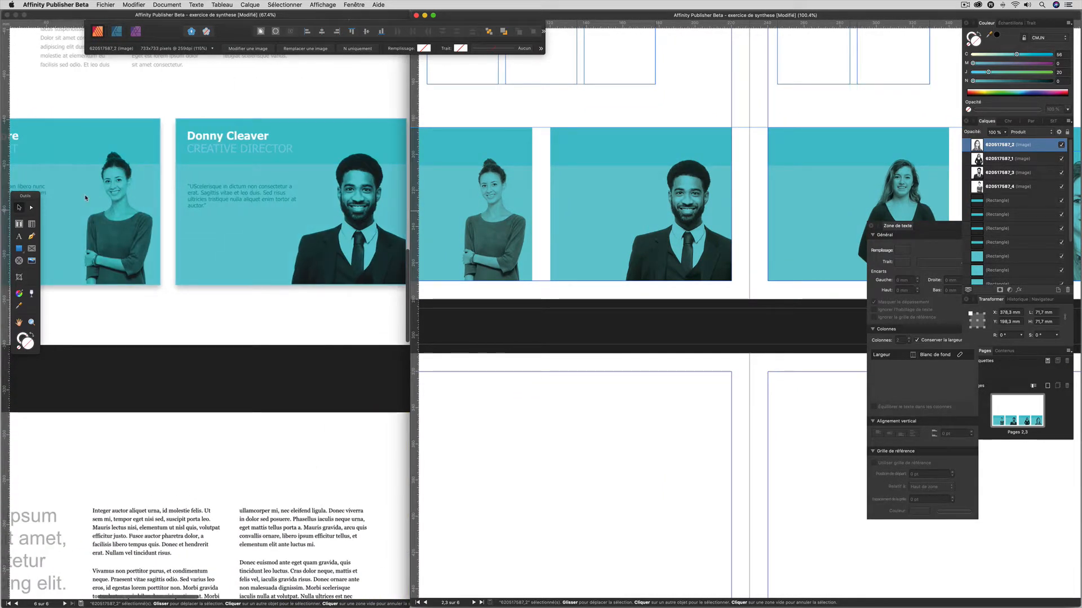
scroll(85, 194, "left", 8)
scroll(85, 198, "right", 2)
scroll(196, 206, "right", 4)
scroll(196, 207, "down", 1)
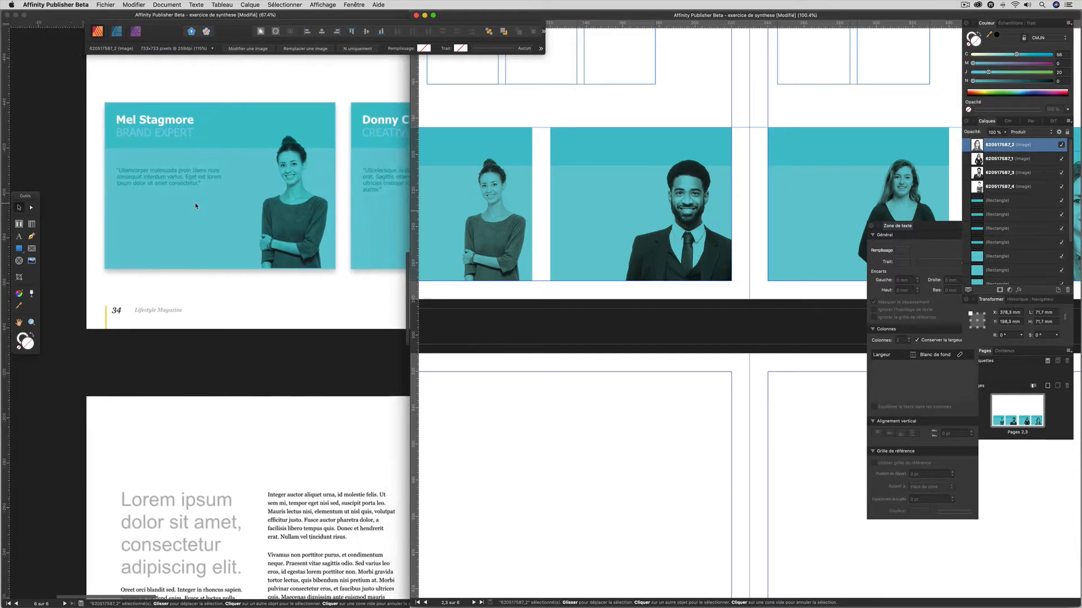
scroll(123, 147, "right", 2)
scroll(123, 148, "up", 1)
right_click(124, 148)
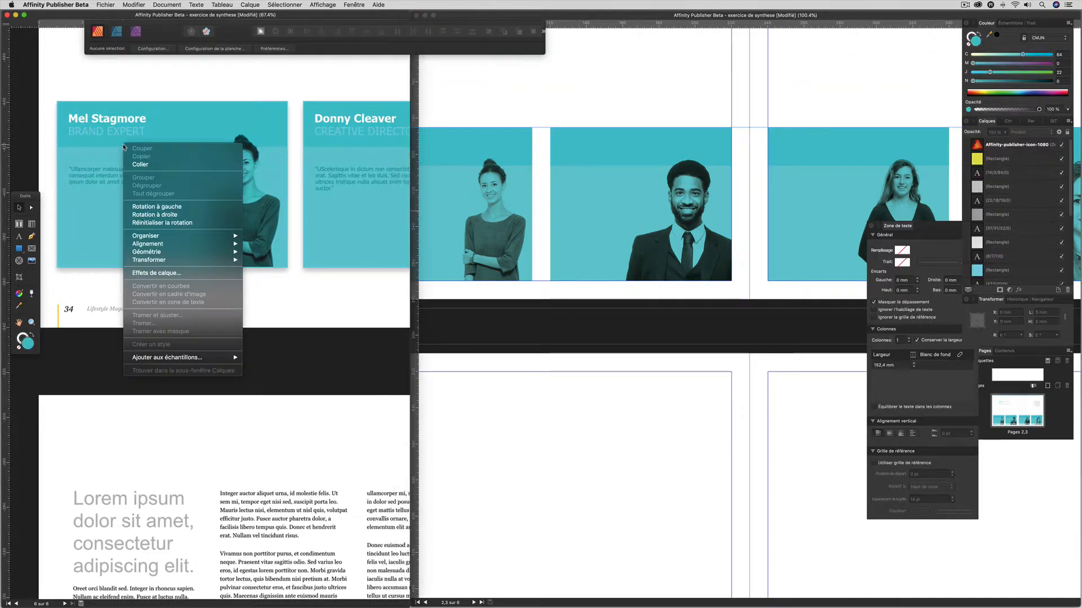
left_click(556, 75)
scroll(574, 122, "left", 5)
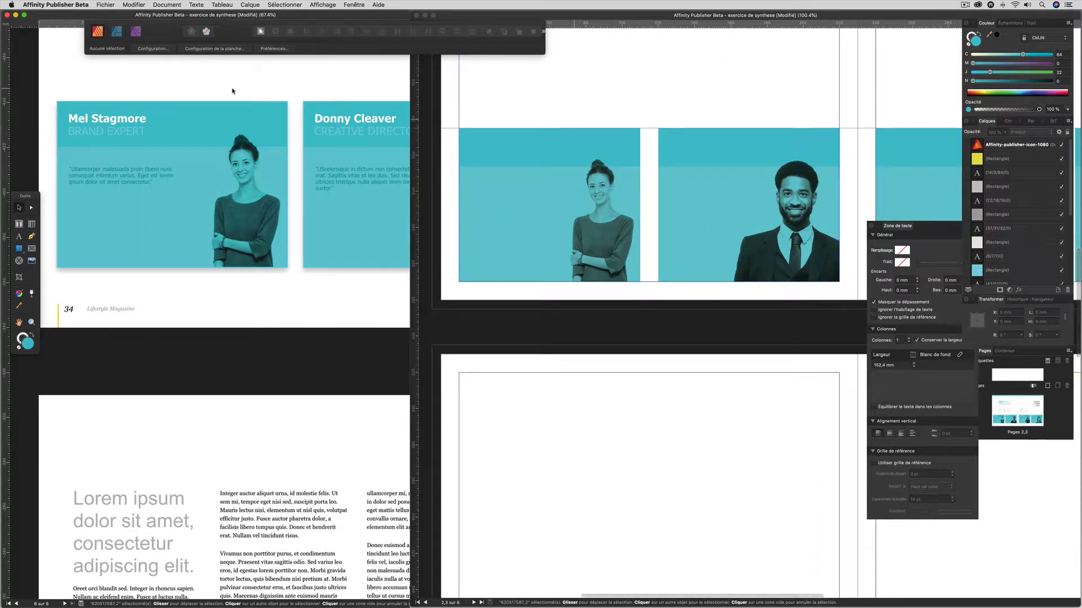
left_click(18, 237)
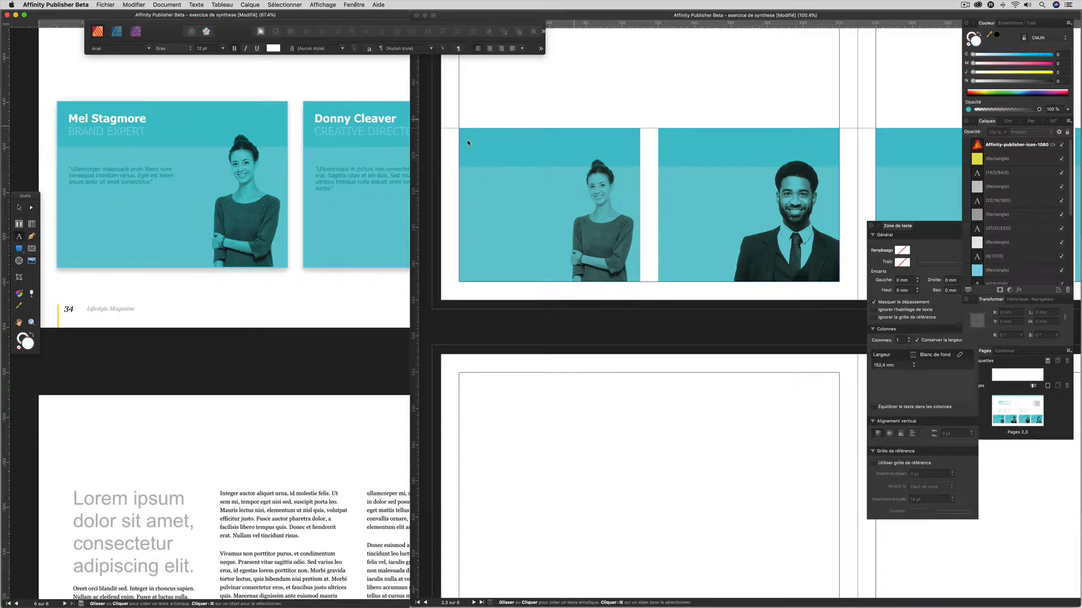
left_click(504, 93)
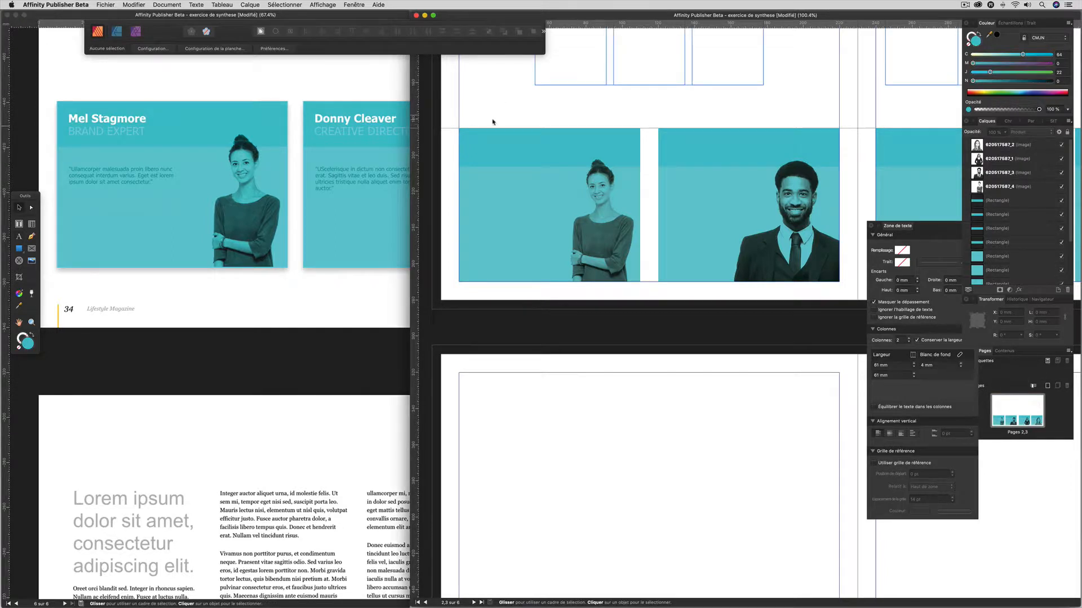
left_click(470, 138)
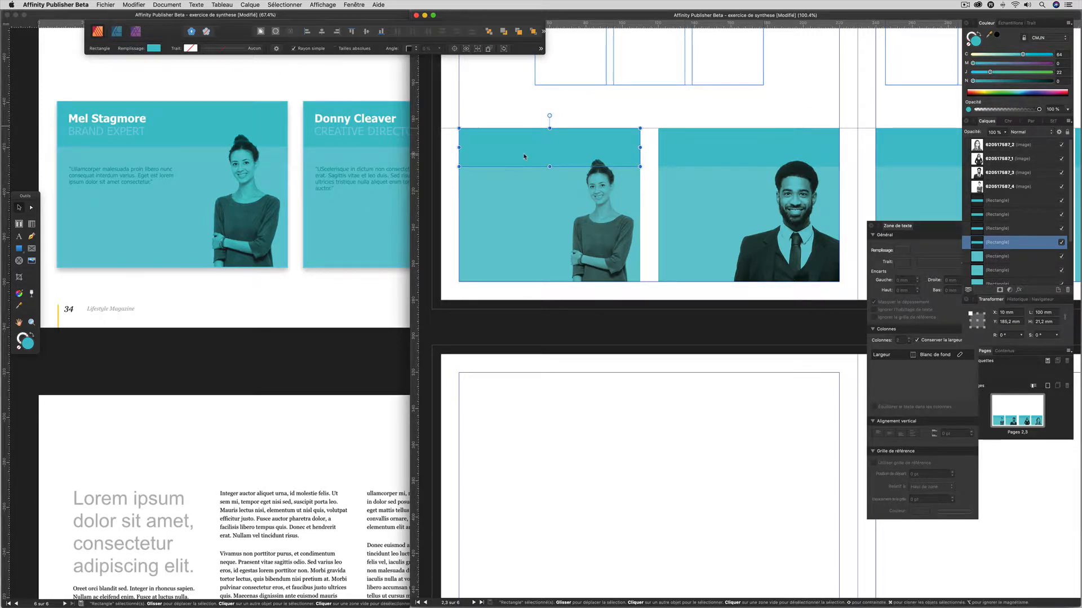
Group the background, header strip and portrait of the first card, and likewise those of the second card.
scroll(524, 157, "down", 5)
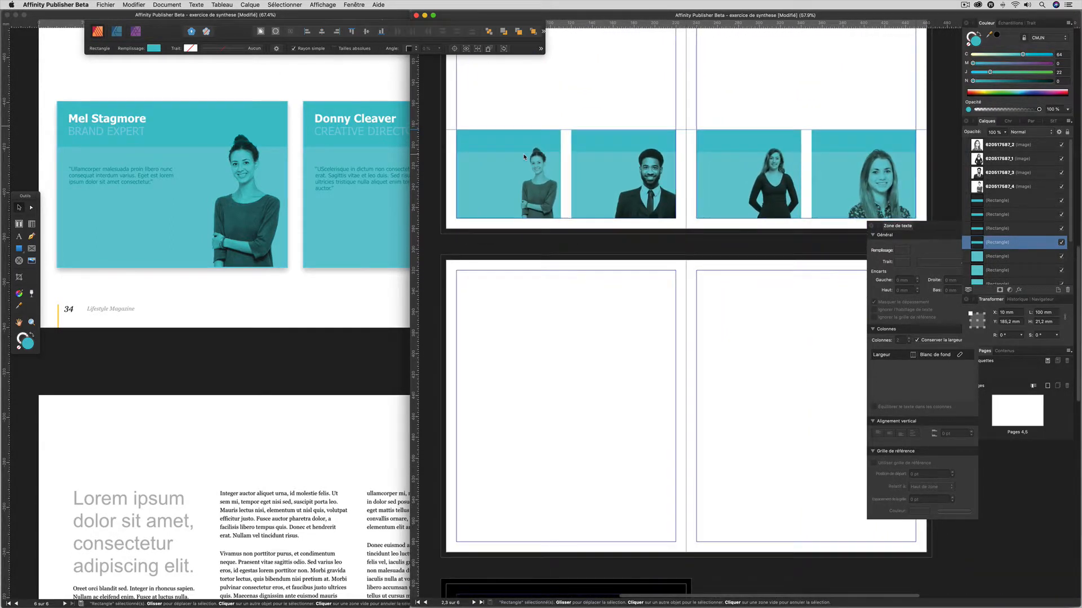
left_click_drag(451, 122, 564, 220)
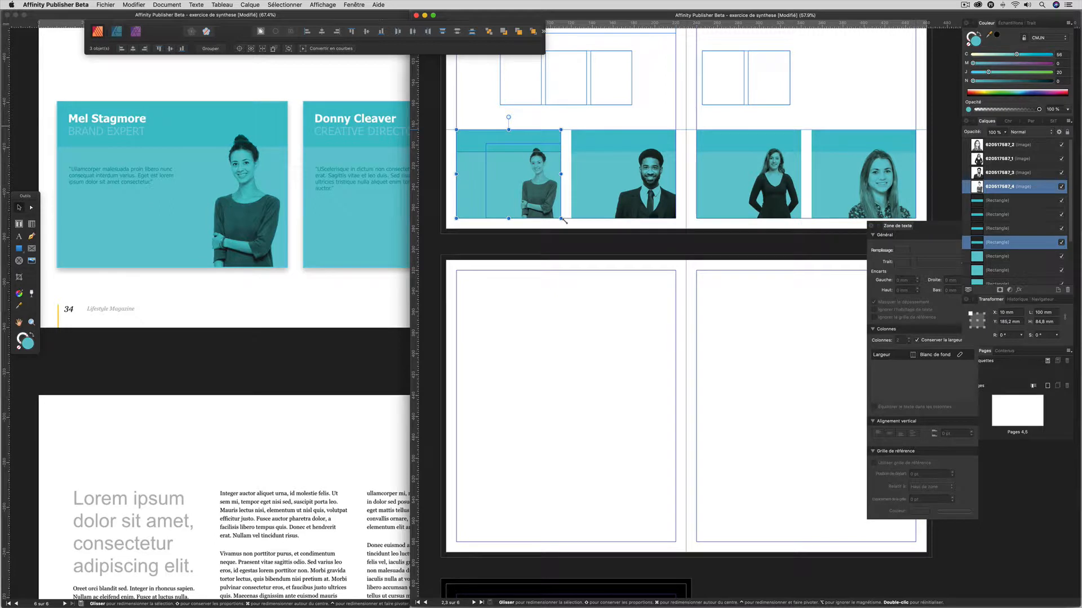
left_click(249, 5)
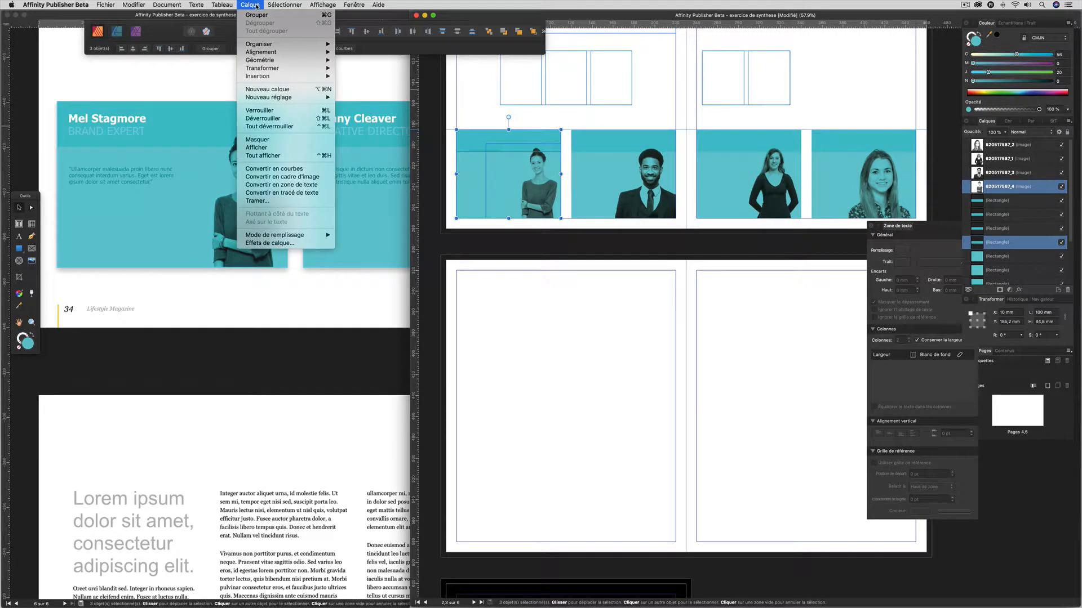
left_click(256, 15)
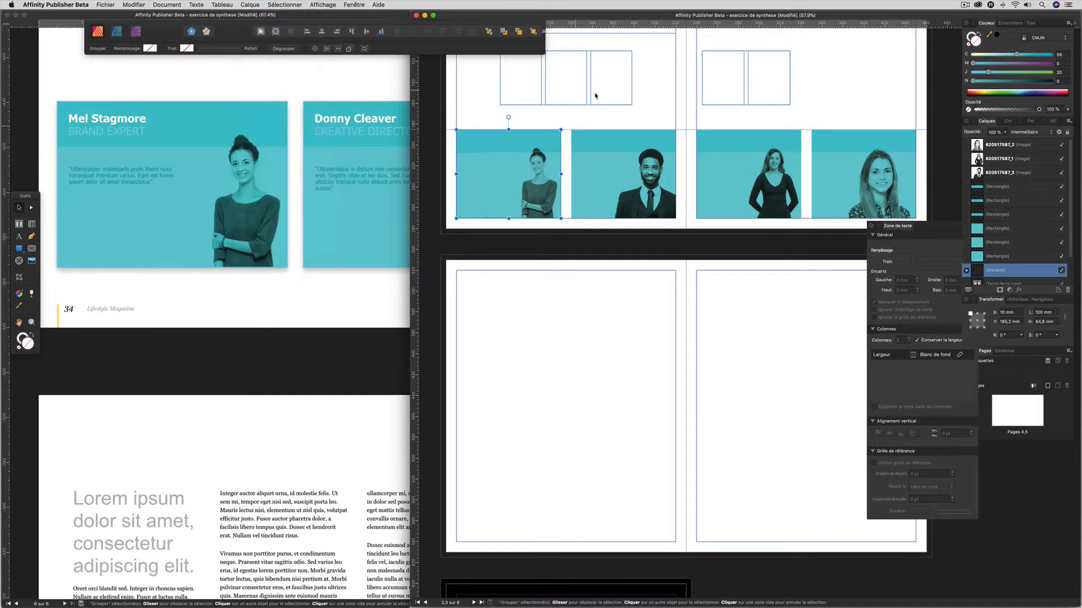
left_click_drag(568, 124, 690, 228)
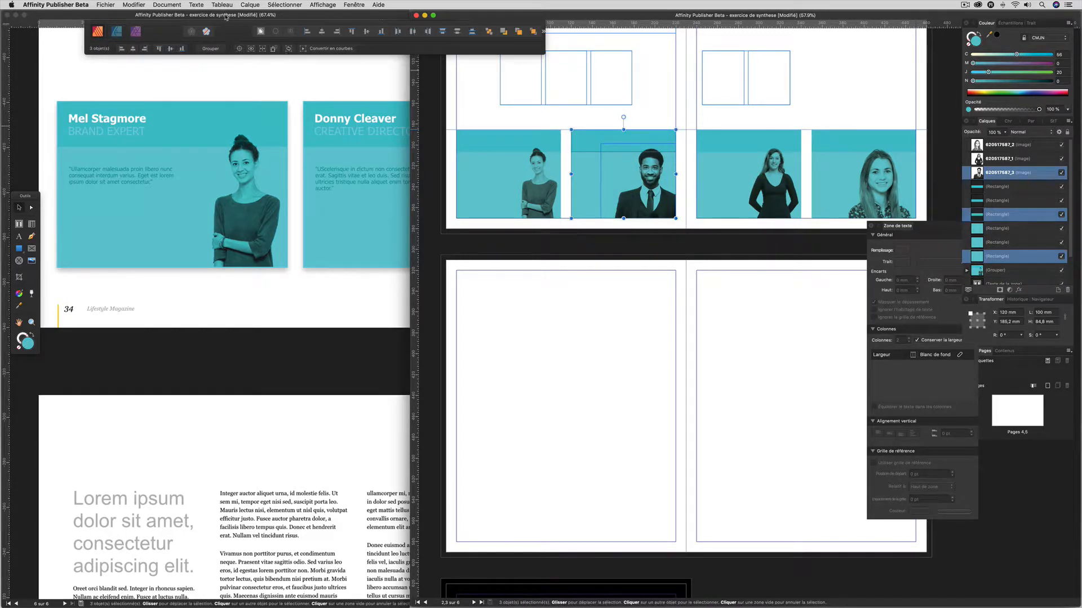
left_click(211, 49)
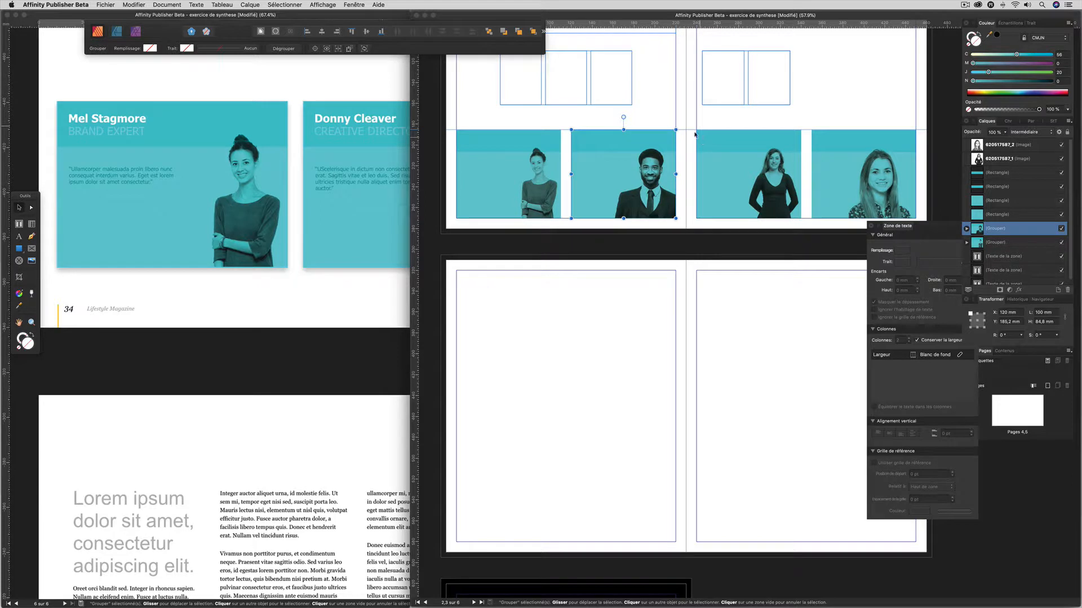
Group the background, header strip and portrait of the third card, and likewise those of the fourth card.
left_click_drag(691, 125, 810, 230)
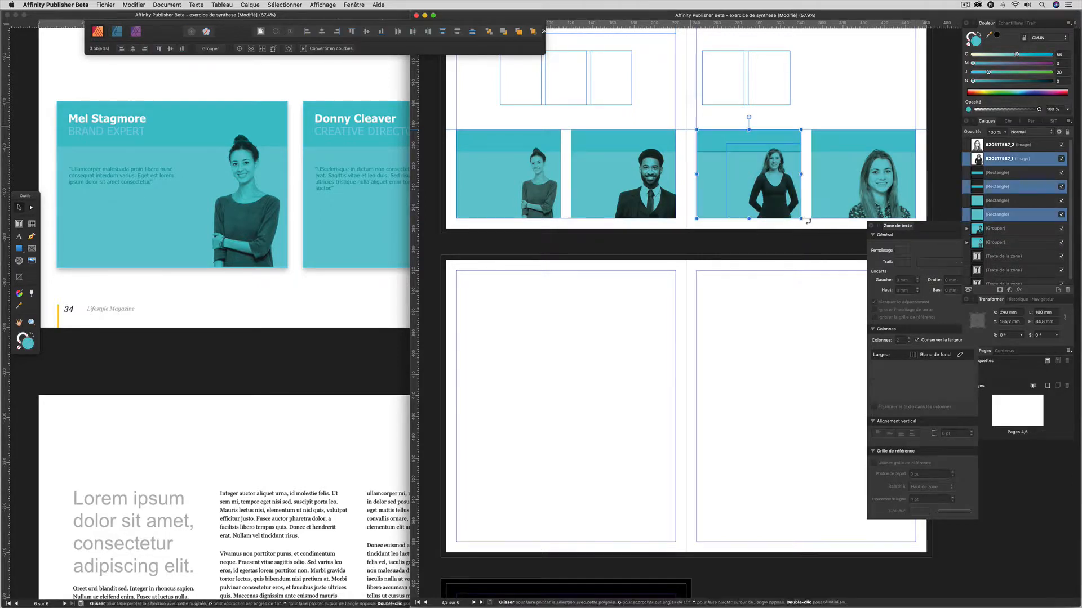
left_click(249, 4)
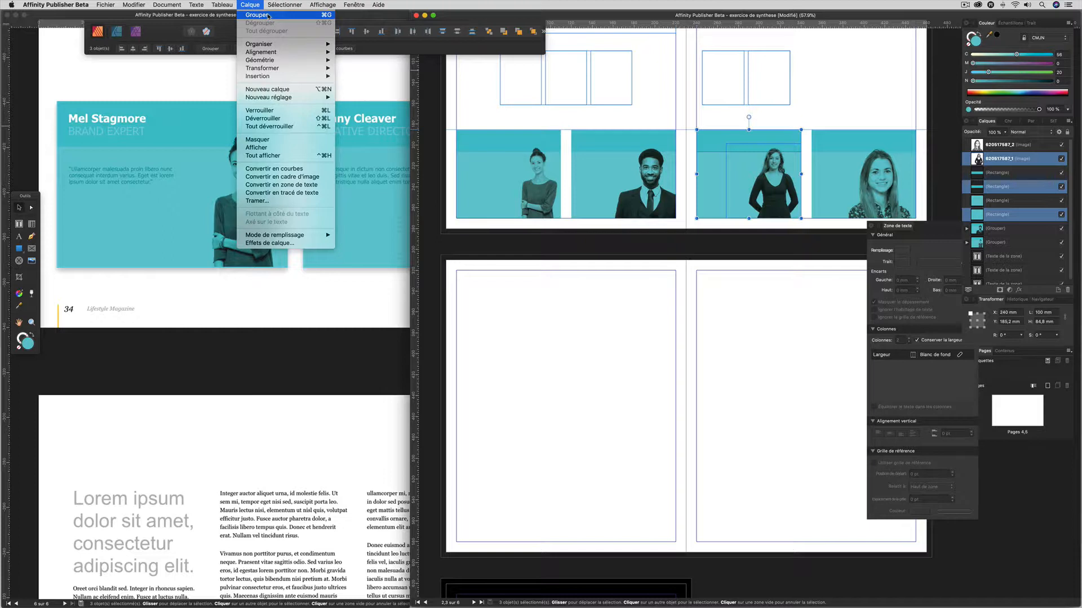
left_click(268, 16)
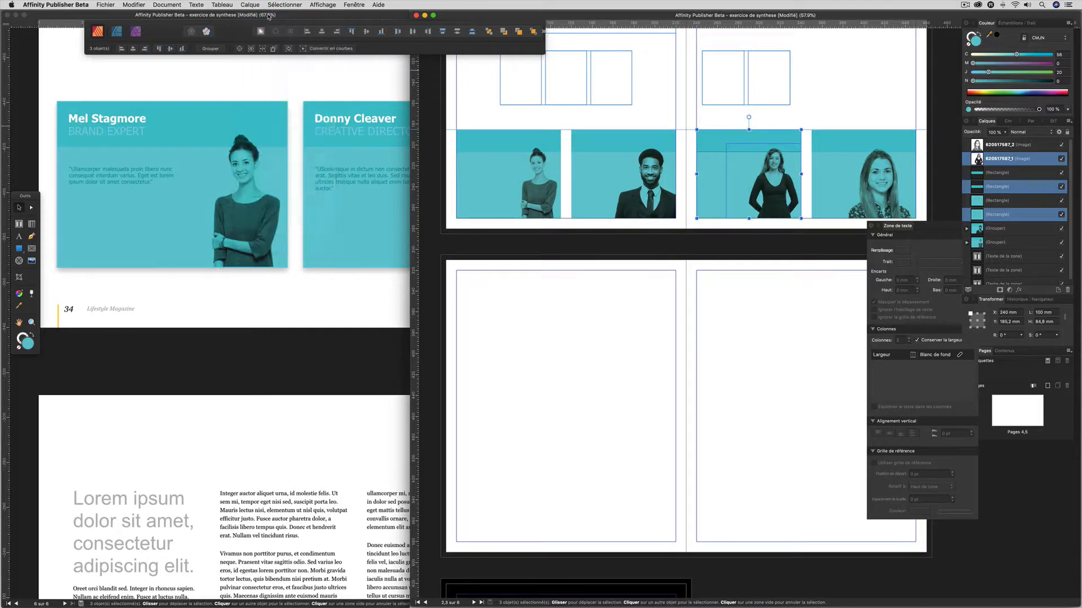
left_click_drag(806, 124, 952, 210)
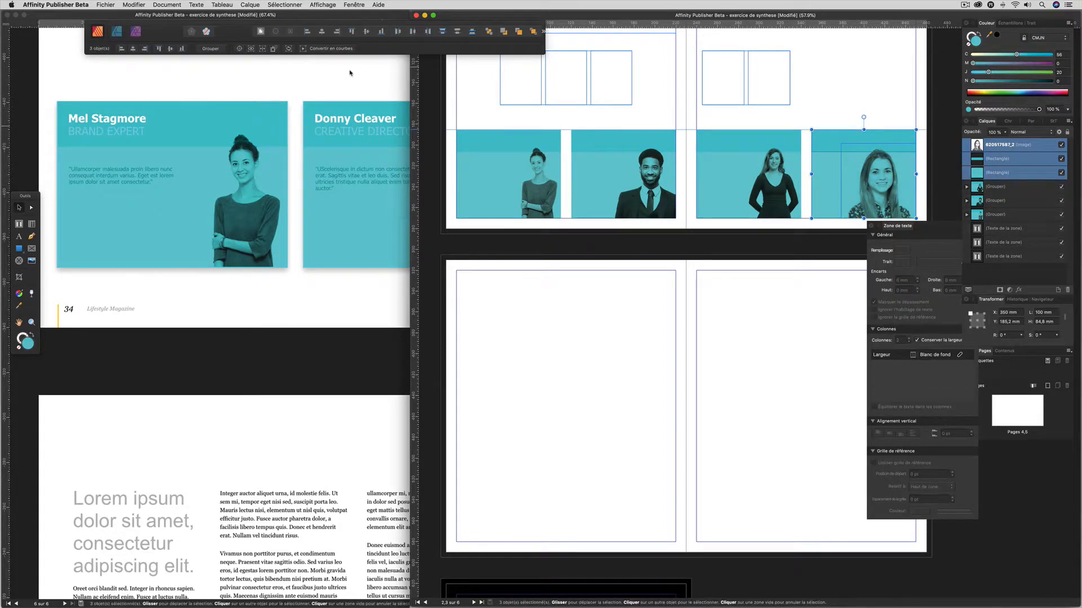
left_click(211, 49)
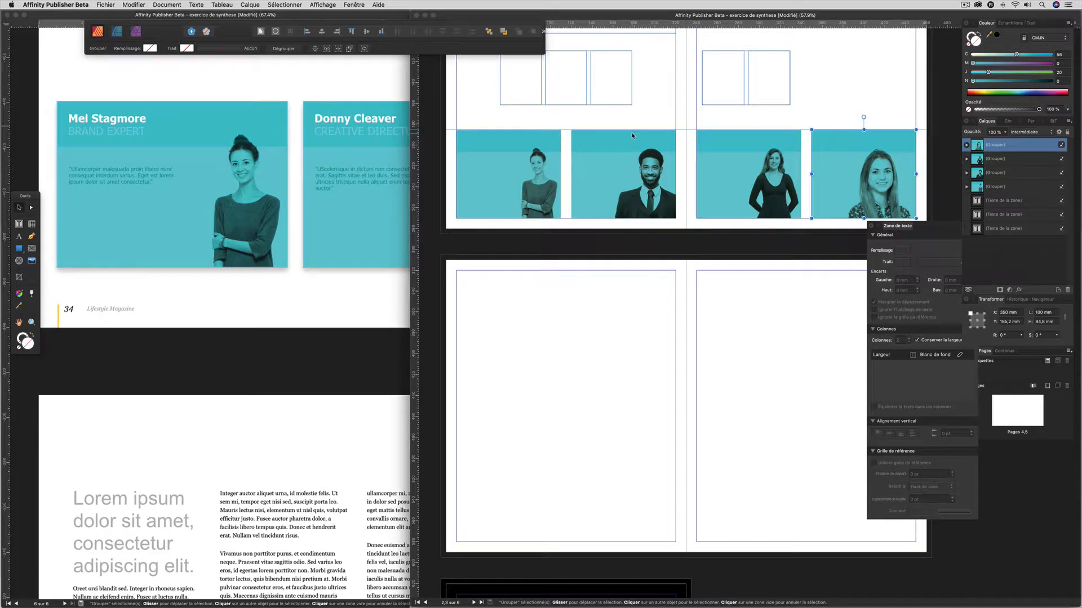
Lock the four card groups across the spread.
left_click_drag(453, 123, 920, 222)
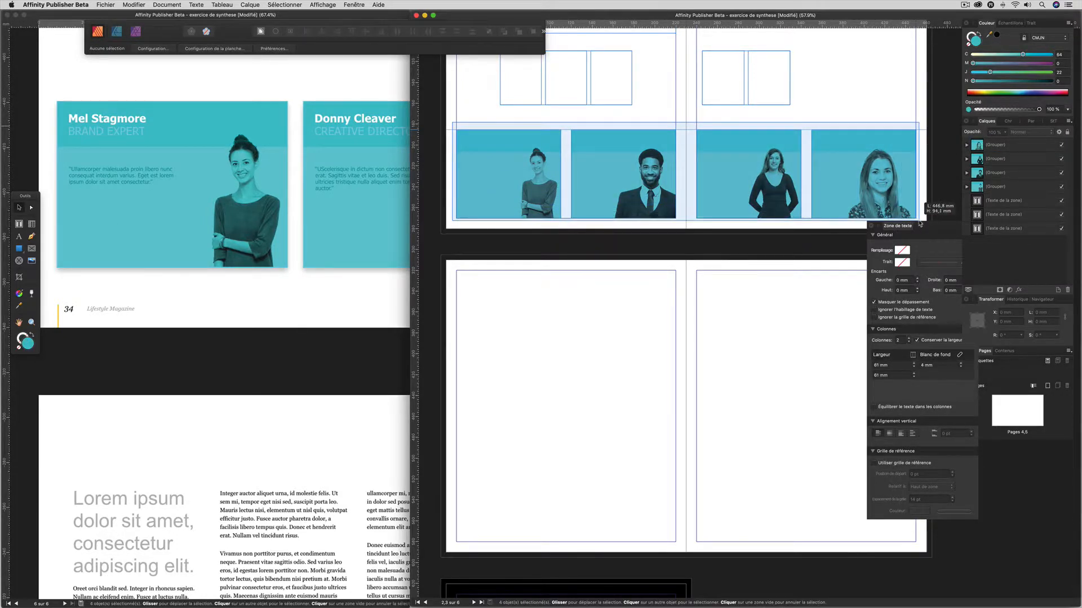
left_click(249, 5)
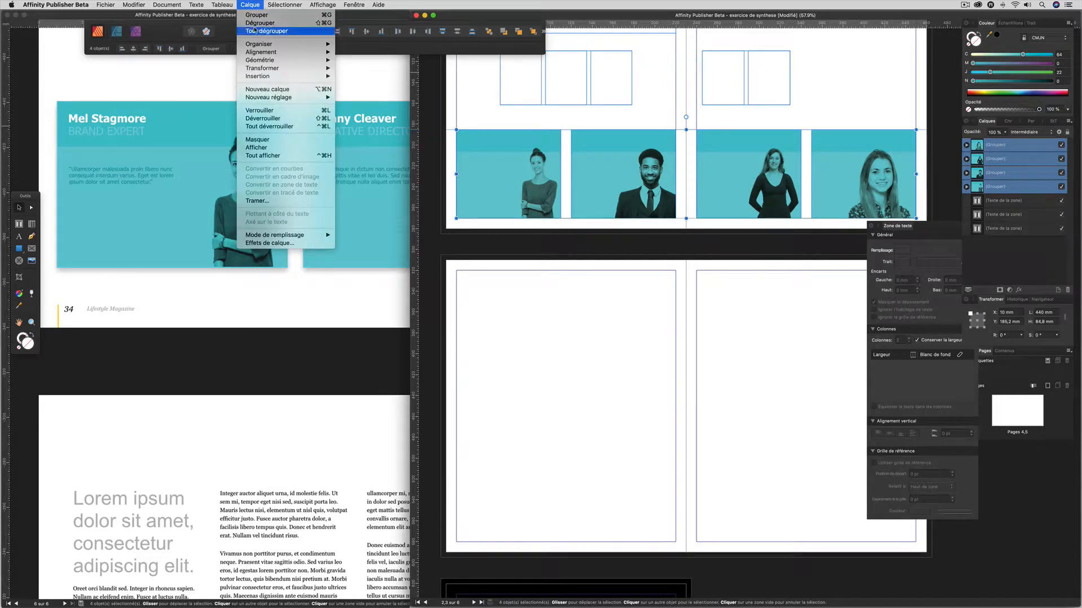
left_click(260, 110)
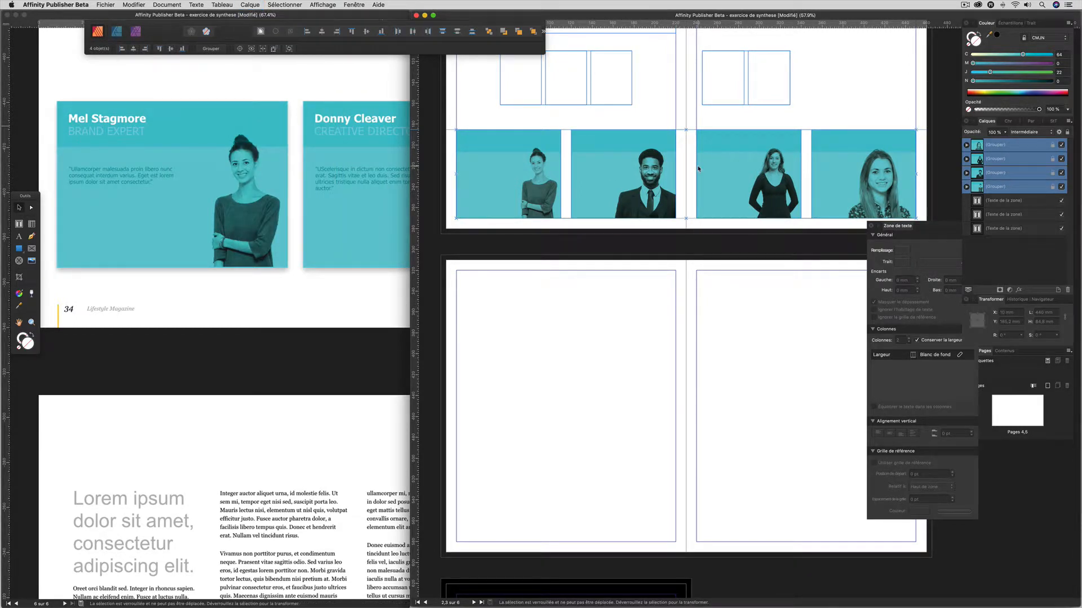
Add artistic text of about 19 pt with the brand expert's full name in the first card's header strip, matching the reference.
scroll(698, 169, "up", 5)
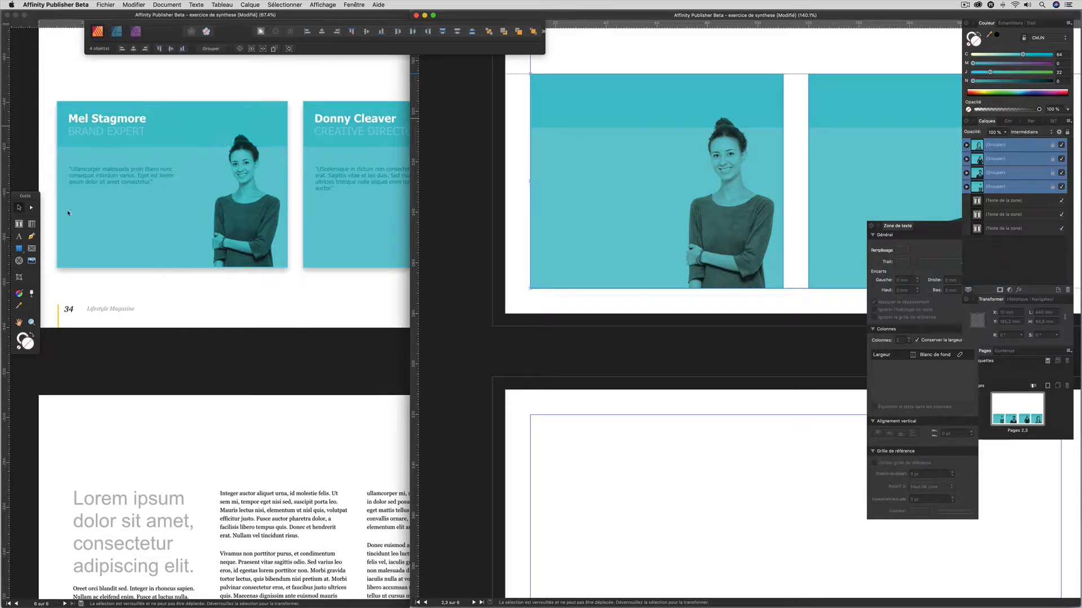
left_click(20, 237)
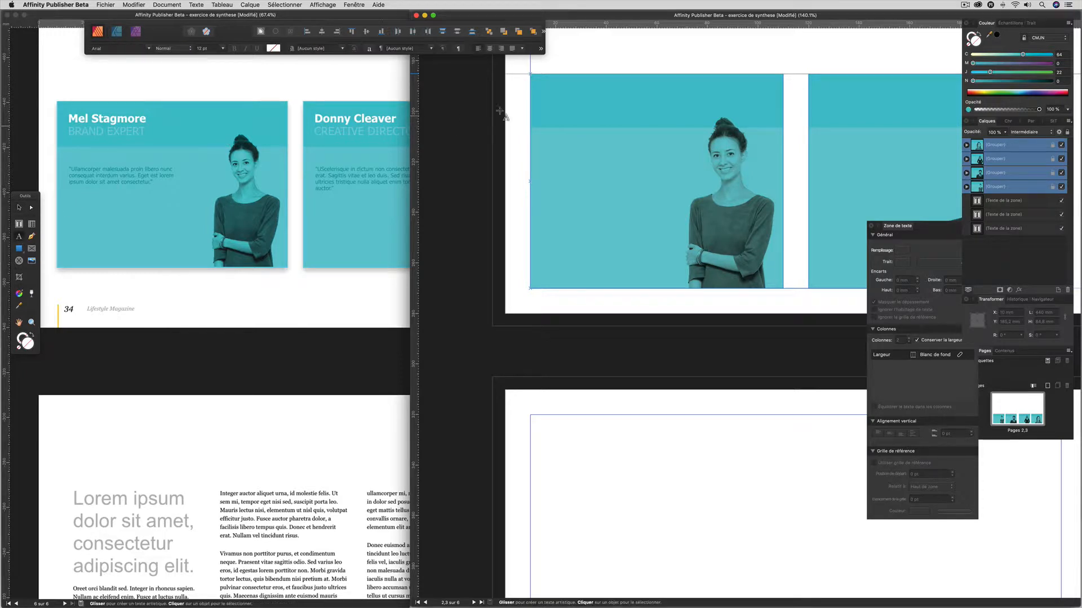
left_click_drag(542, 83, 553, 95)
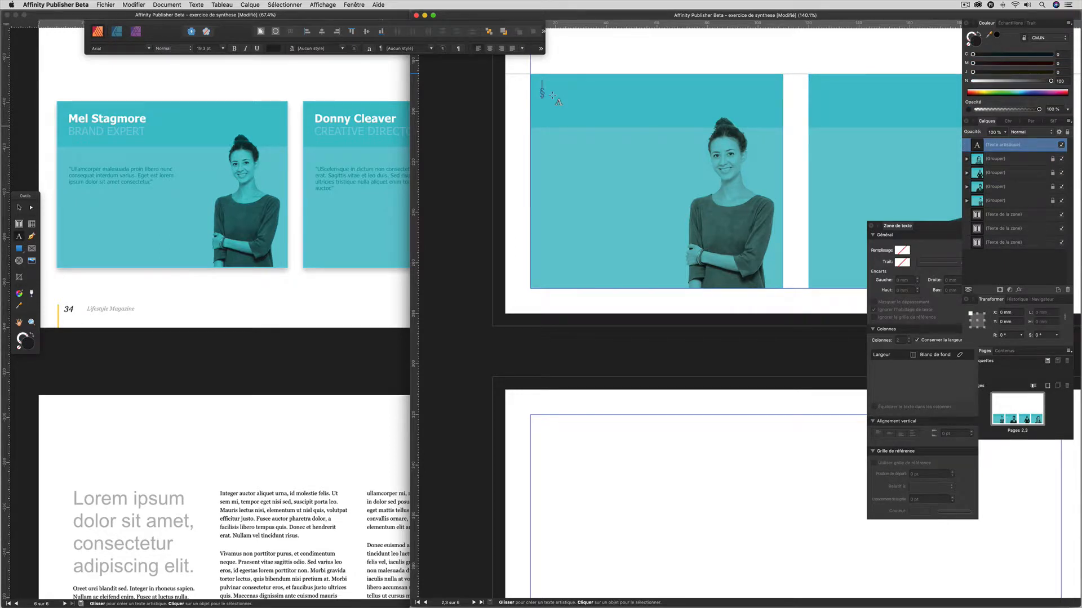
type("Mel Stagmore")
key("Escape")
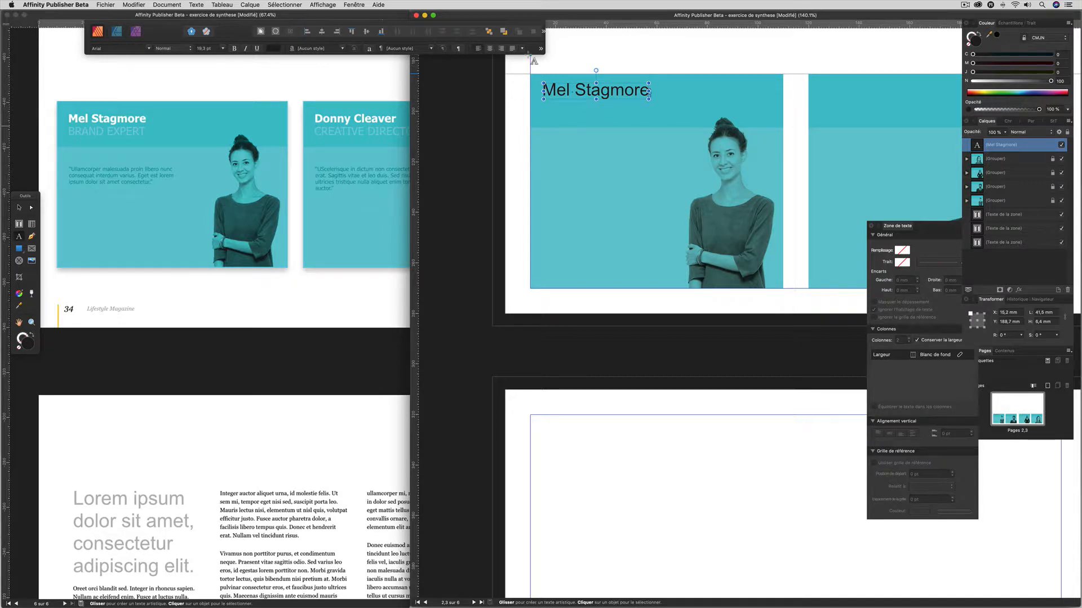
Recolour the name on the first card white and set its font to Tahoma.
key("super+a")
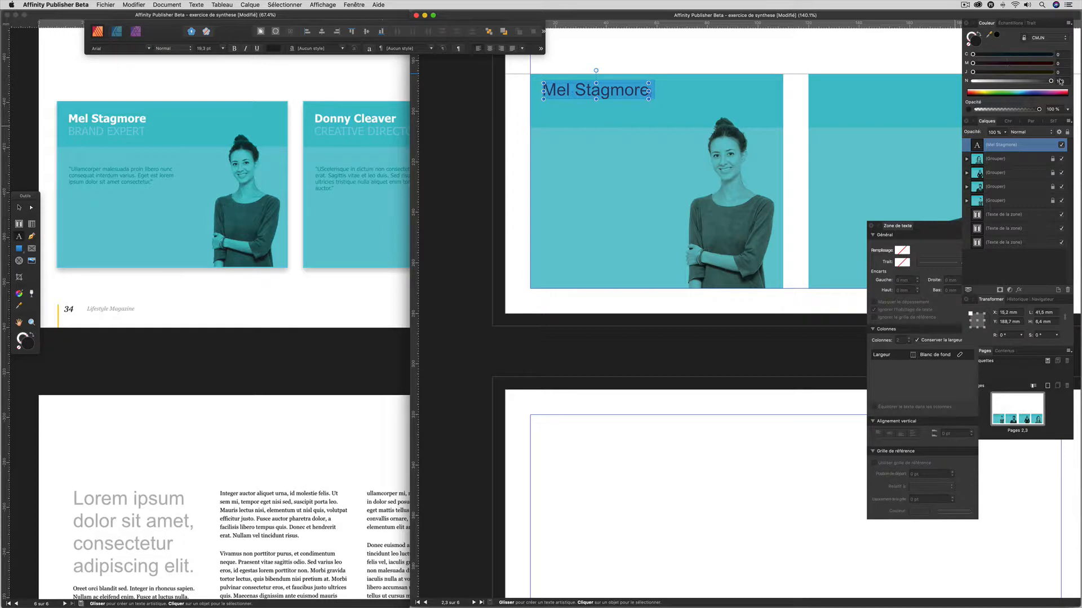
left_click_drag(1052, 81, 971, 81)
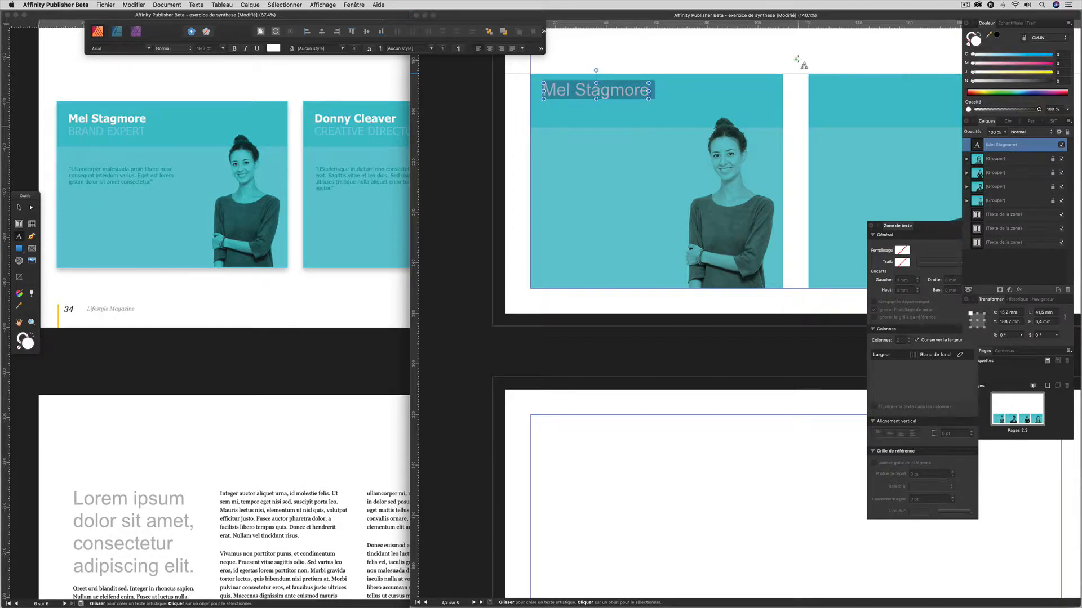
left_click(148, 50)
scroll(151, 113, "down", 20)
scroll(151, 159, "down", 15)
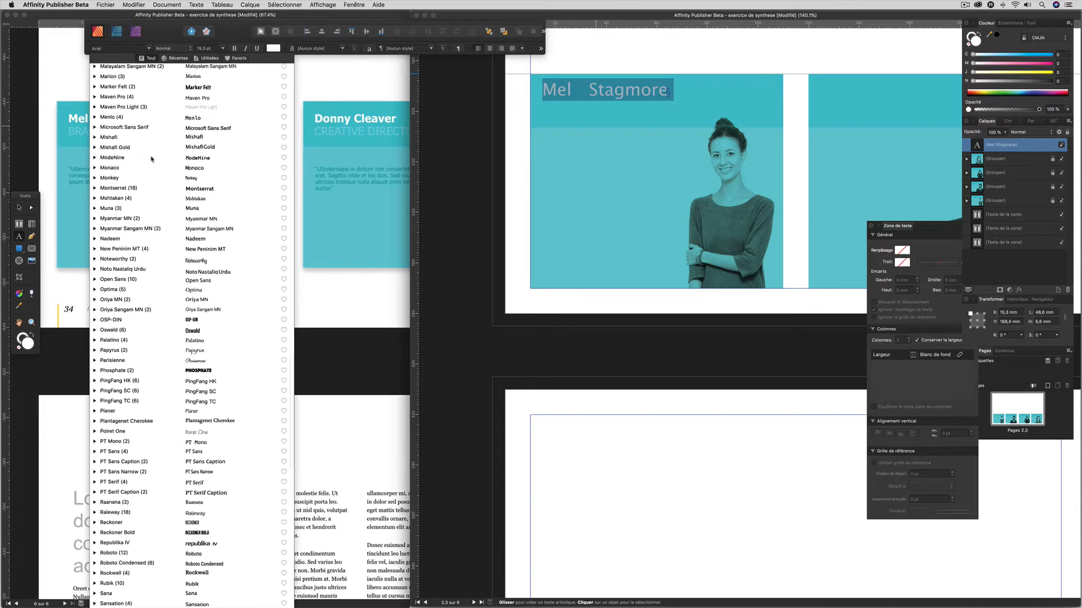
scroll(180, 291, "down", 8)
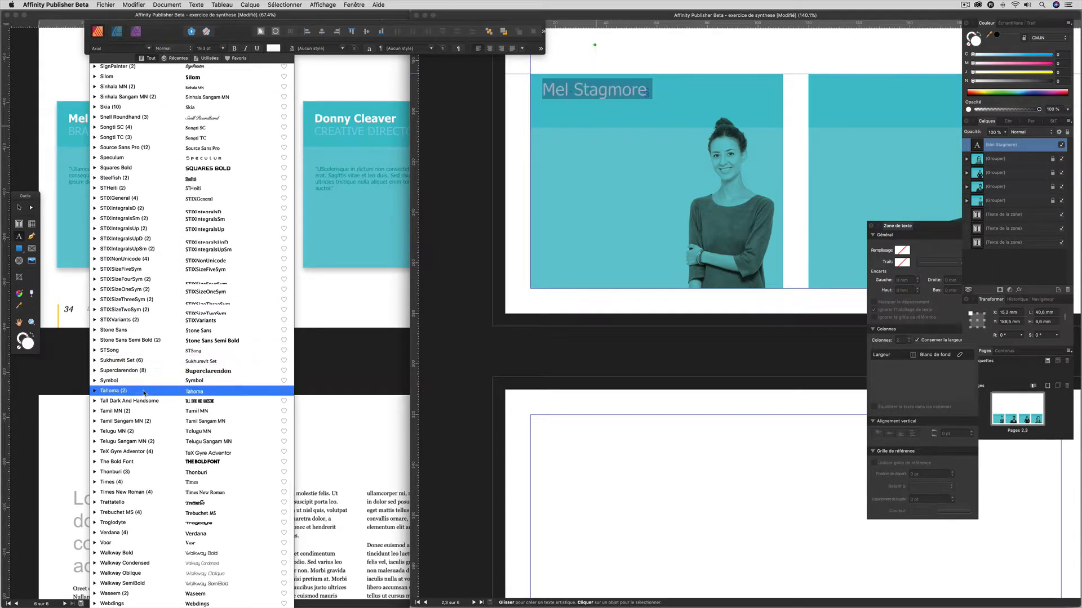
left_click(144, 393)
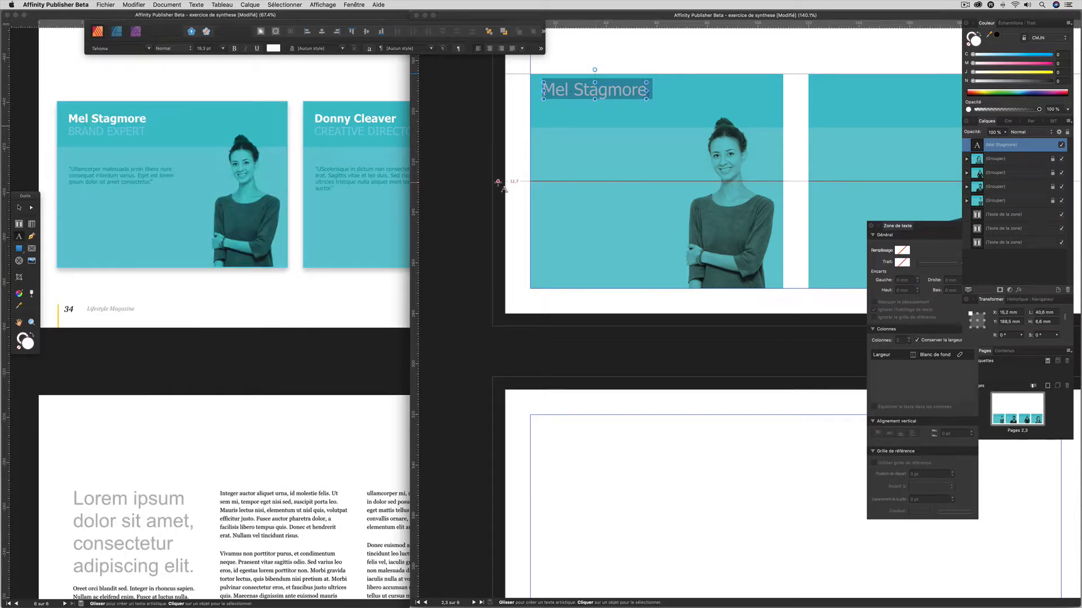
Enlarge the first card's name to 22 pt and set its font style to bold (Gras).
left_click_drag(646, 98, 660, 95)
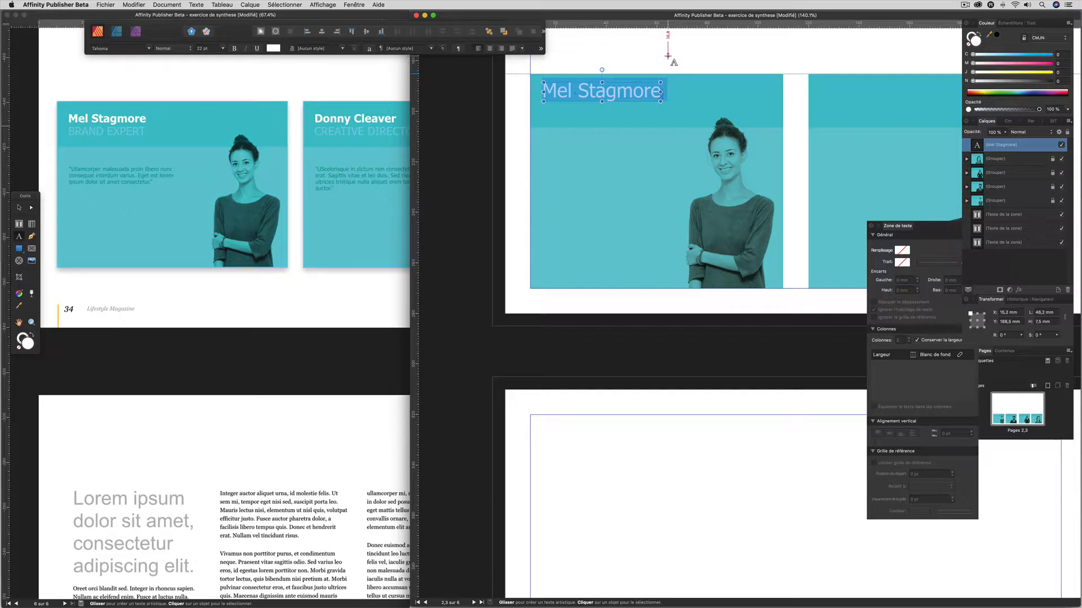
left_click(20, 210)
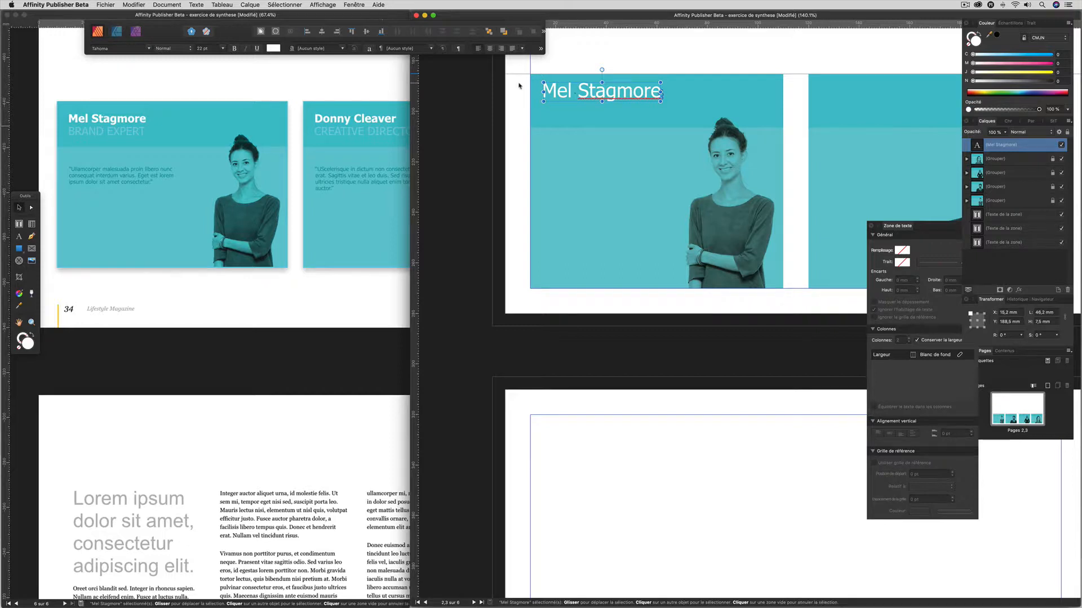
triple_click(614, 92)
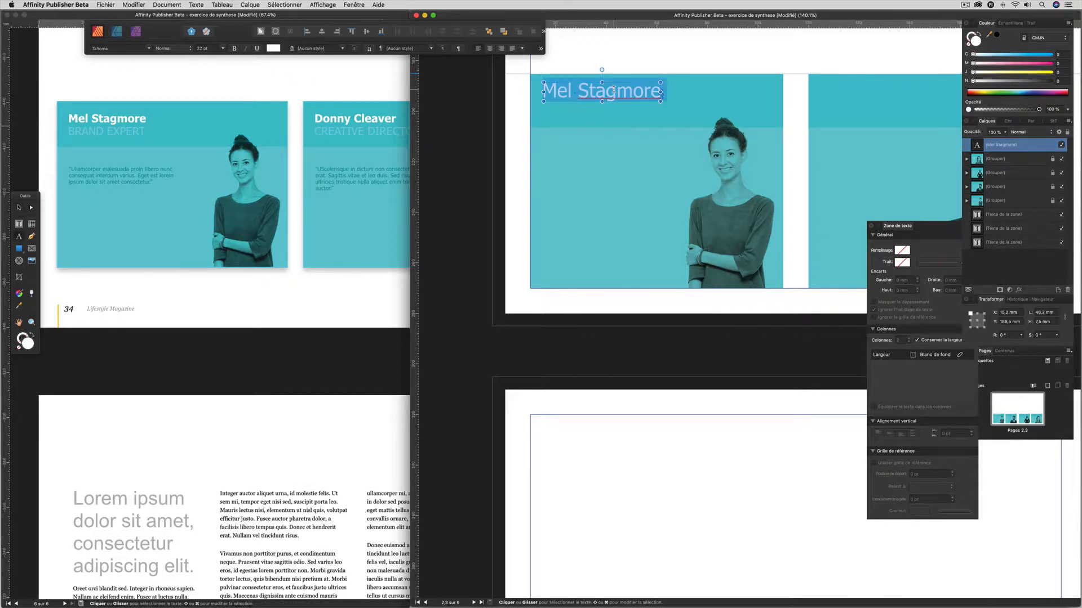
left_click(186, 49)
left_click(169, 59)
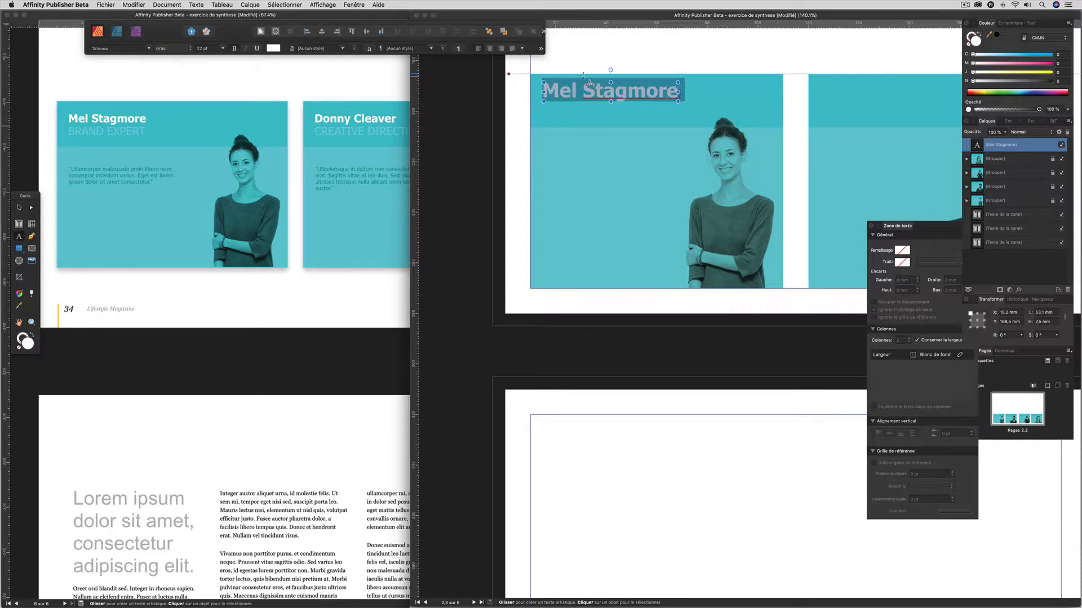
Shrink the name on the first card to about 17.9 pt and shift it slightly within the header strip.
left_click_drag(678, 102, 653, 98)
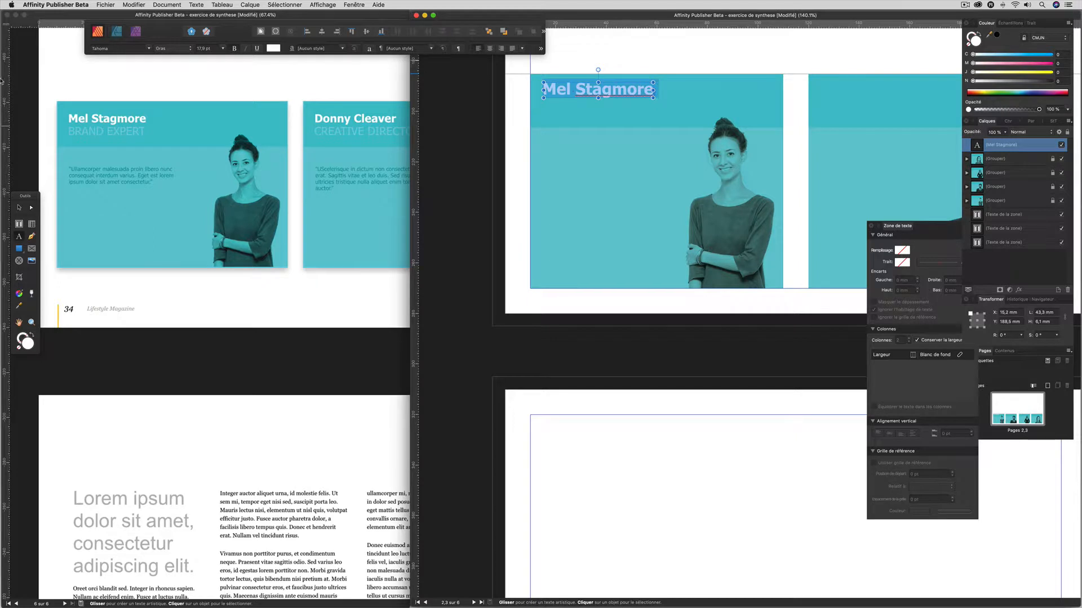
left_click(19, 208)
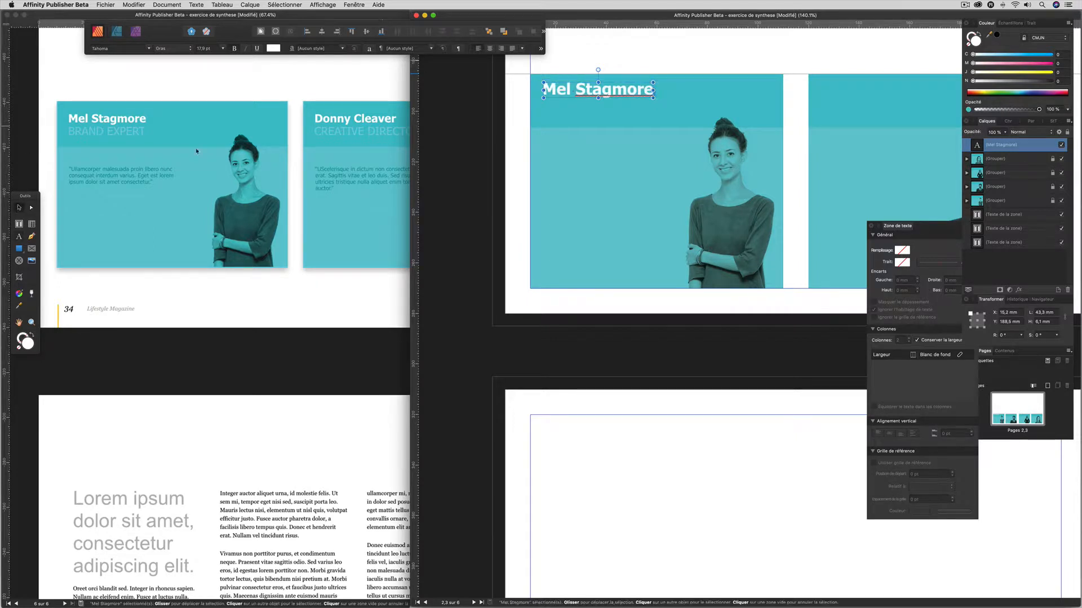
left_click(631, 61)
left_click_drag(619, 94, 618, 94)
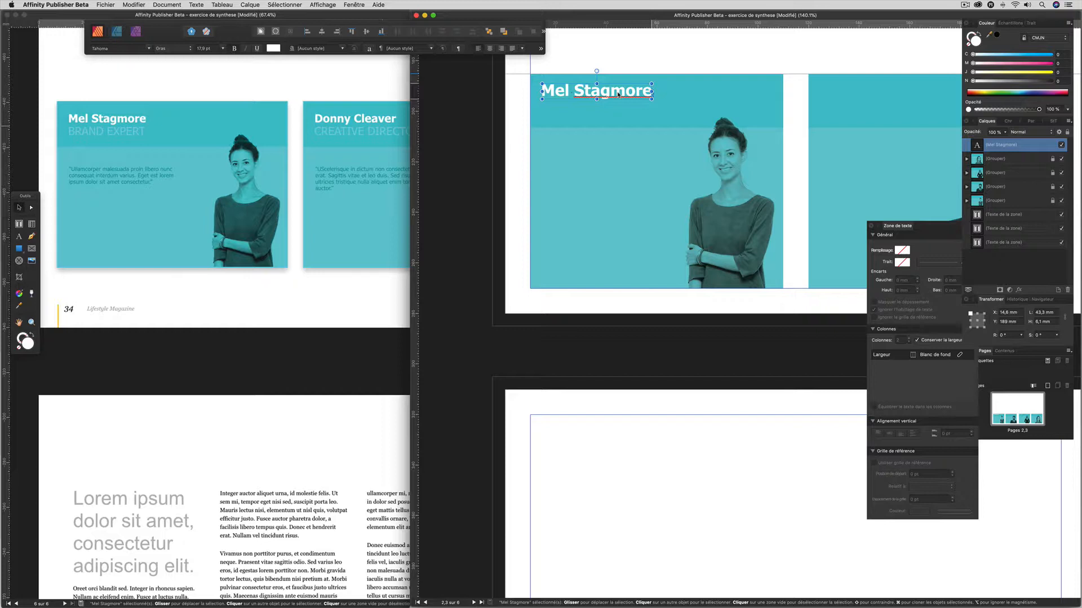
Duplicate the first card's name directly beneath itself, set the copy's font style to Normal and shrink it to about 16.7 pt.
left_click_drag(619, 94, 619, 113)
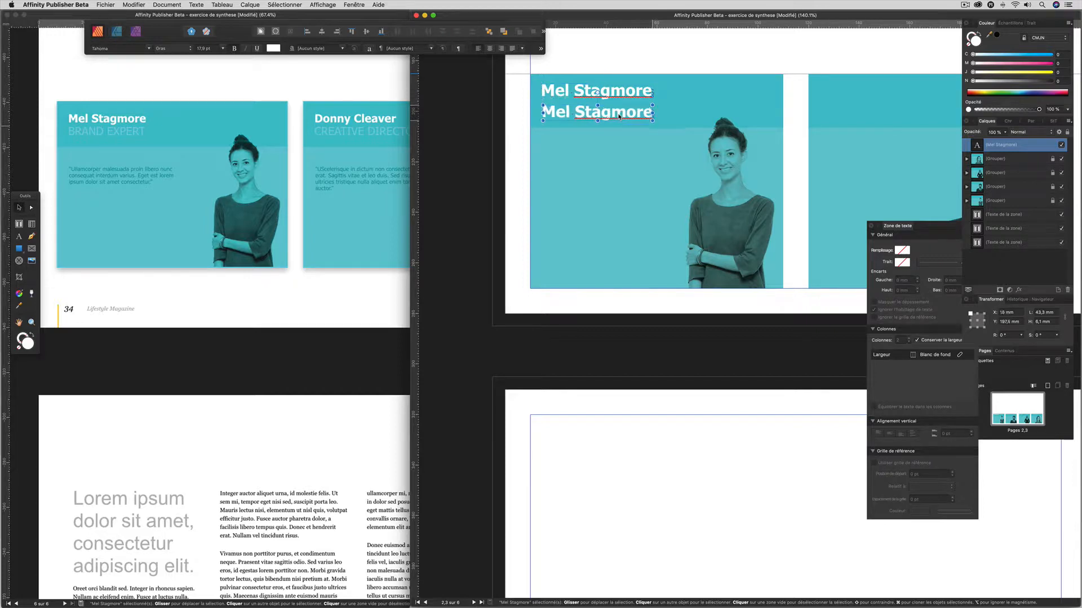
left_click_drag(618, 114, 619, 114)
left_click(184, 51)
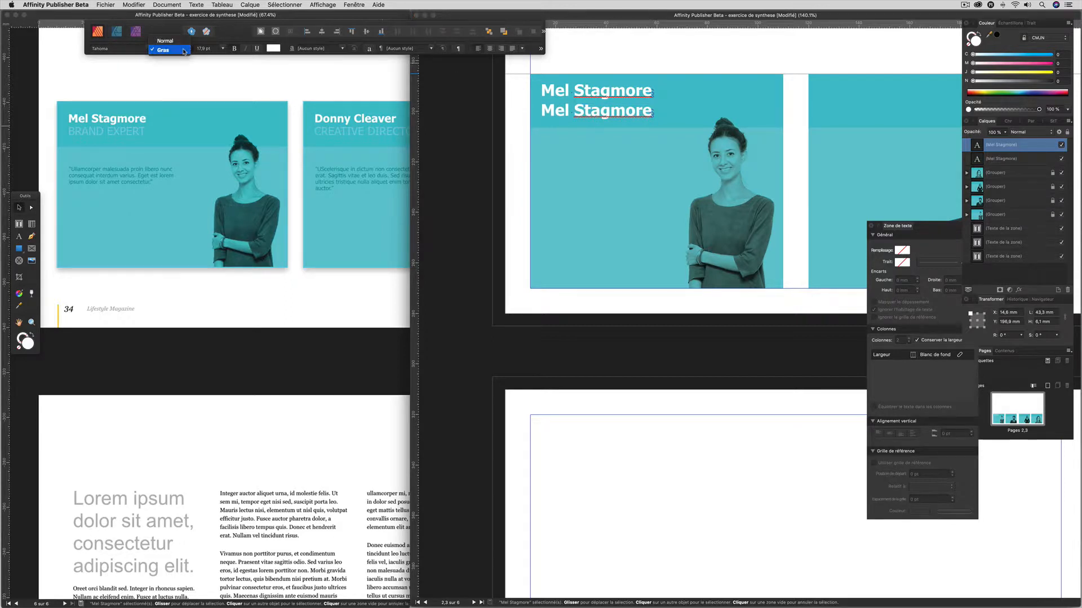
left_click(166, 41)
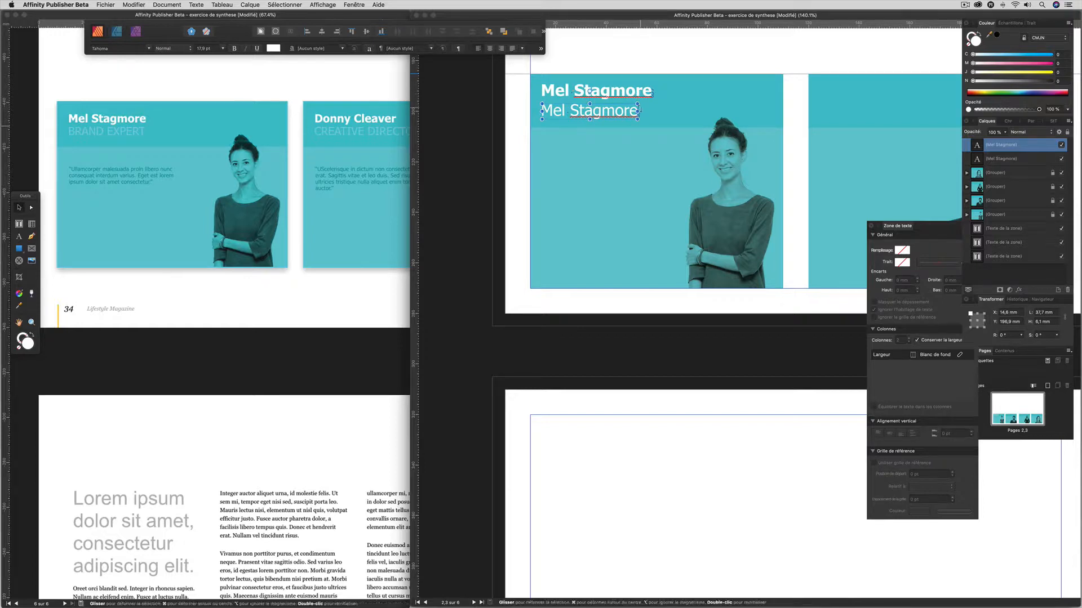
mouse_move(637, 119)
left_mouse_down()
mouse_move(671, 121)
mouse_move(624, 117)
mouse_move(634, 118)
left_mouse_up()
Replace the duplicated name's text with the job title BRAND EXPERT.
triple_click(598, 110)
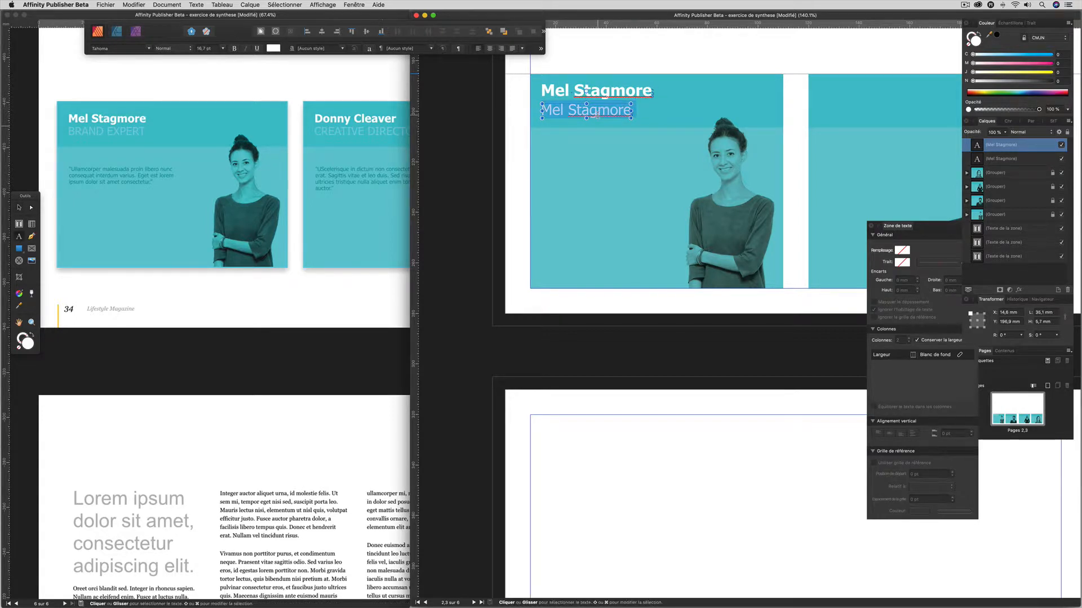
type("Brand")
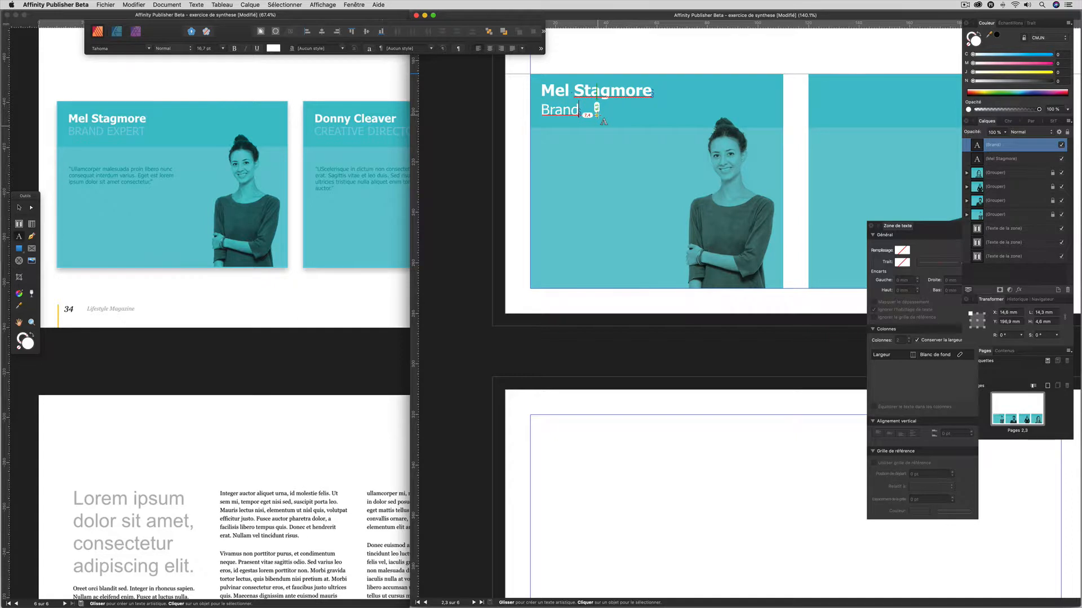
key("BackSpace")
key("BackSpace")
key("BackSpace")
key("BackSpace")
type("RAND EXPERT")
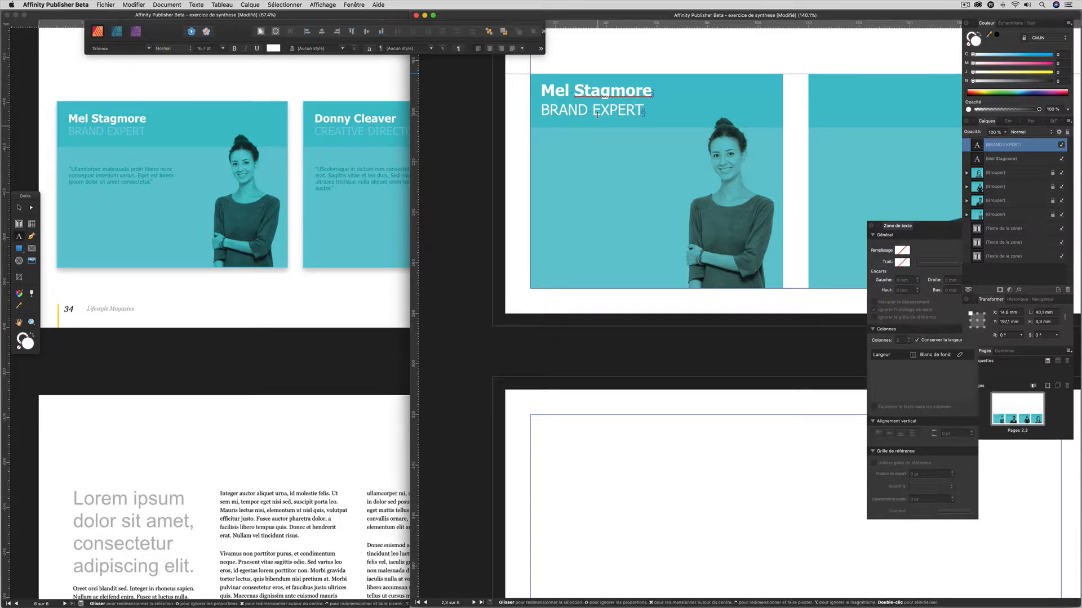
key("Escape")
Recolour the BRAND EXPERT line with the light blue swatch from the document's magazine colour palette.
left_click_drag(642, 110, 541, 110)
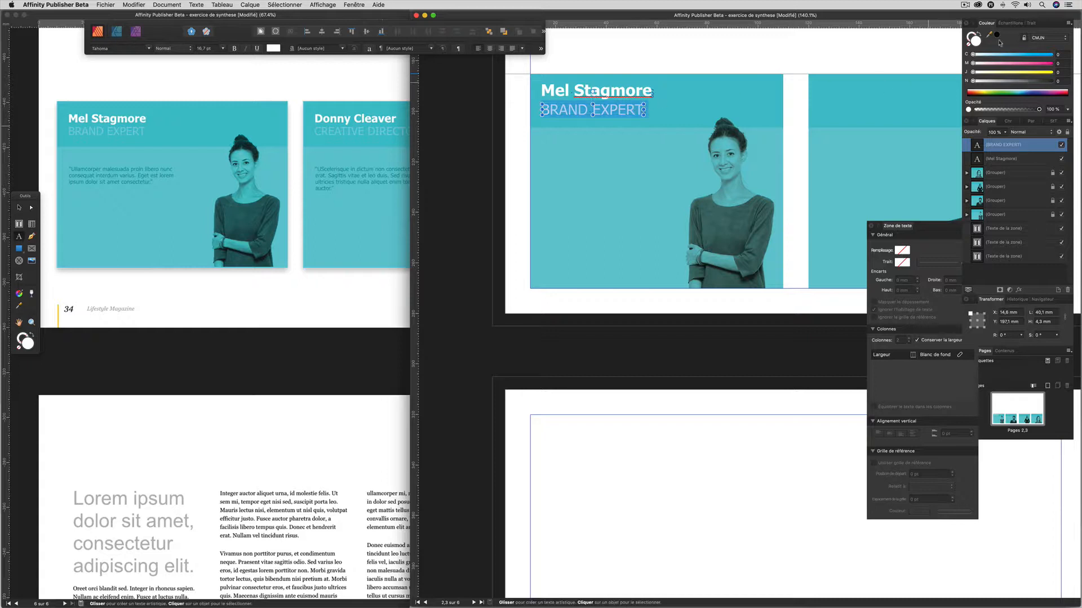
left_click(1008, 24)
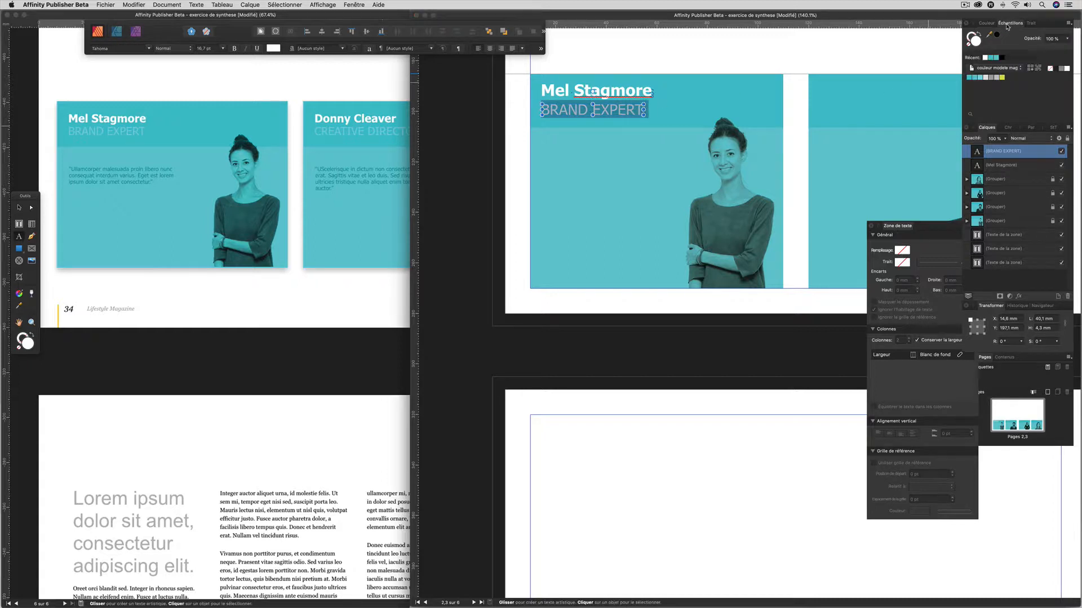
left_click(983, 78)
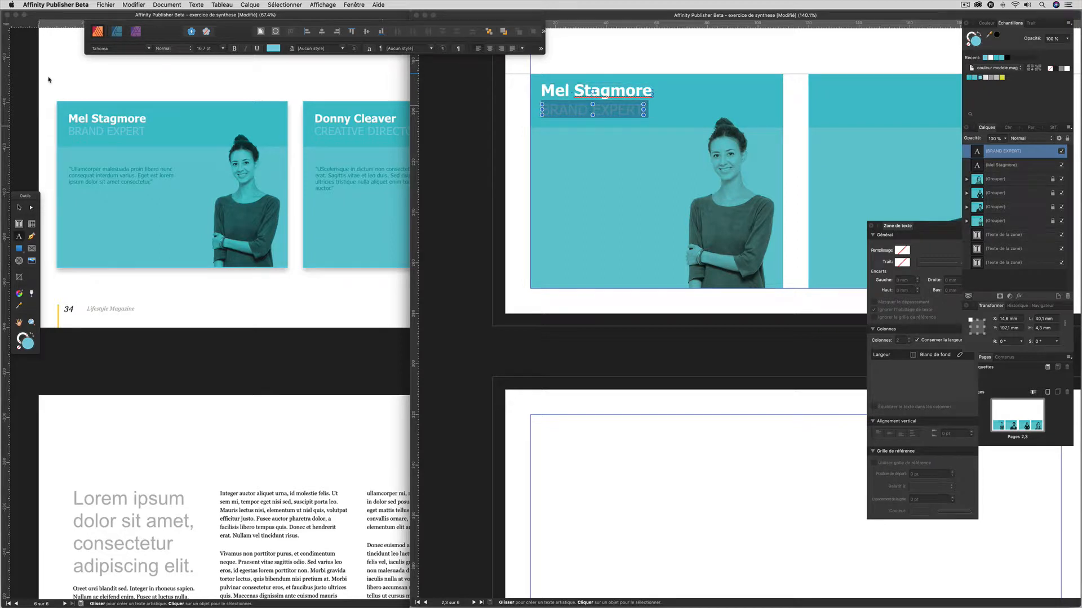
left_click(19, 207)
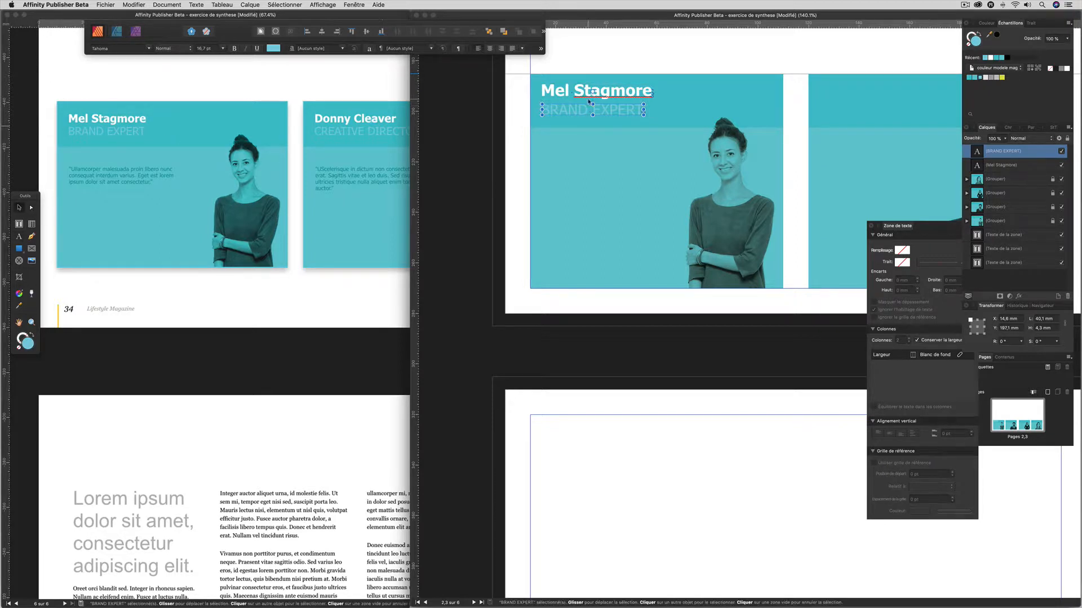
left_click(697, 70)
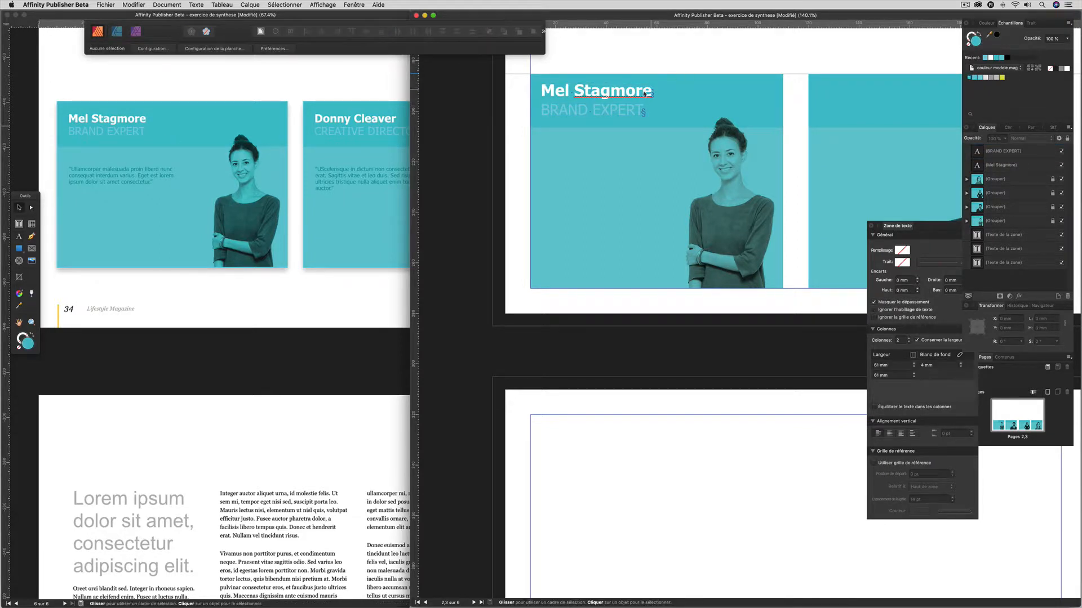
Fine-tune the job title's position and lower the name so it sits closer above it in the first card's header.
left_click(614, 113)
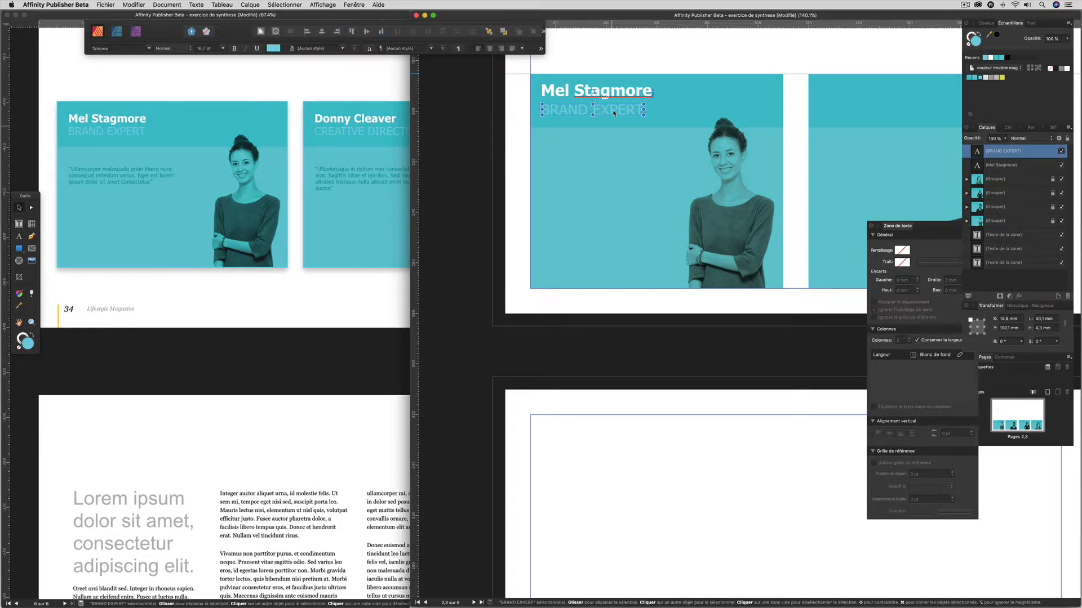
left_click_drag(608, 113, 608, 113)
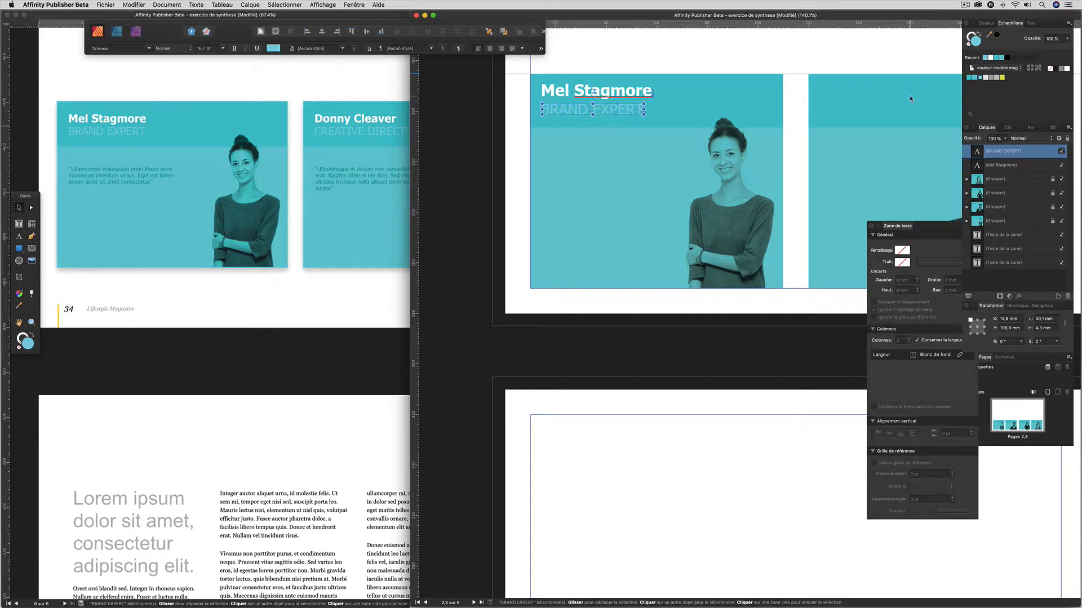
left_click(612, 97)
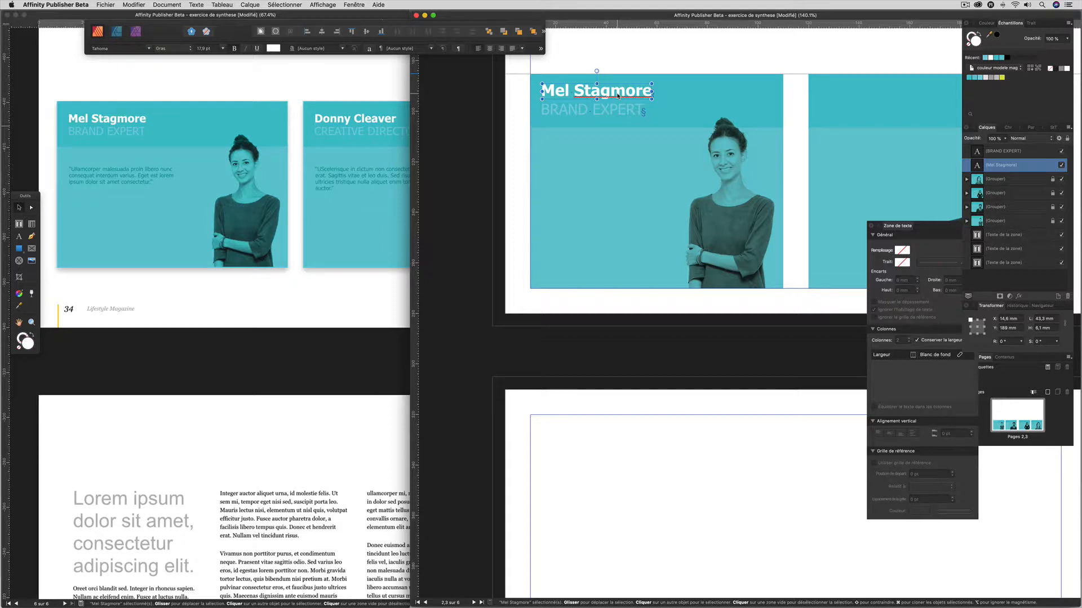
left_click_drag(589, 91, 588, 96)
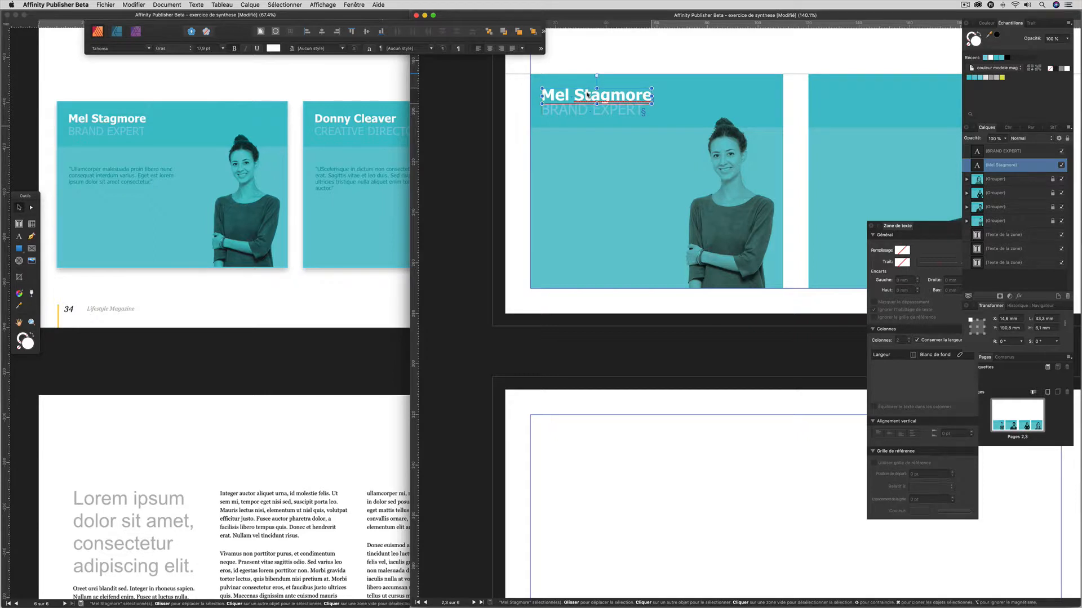
key("Up")
key("Up")
key("Up")
key("Up")
key("Up")
key("Up")
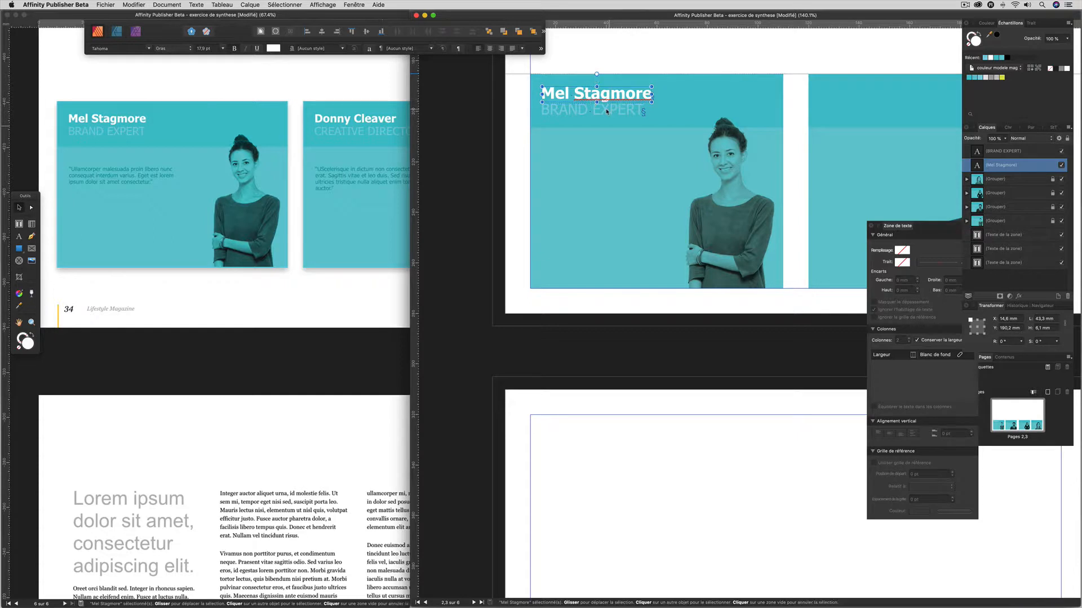
Copy the name and job title pair onto the header strips of the other three cards, aligned horizontally with the first.
left_click(583, 114, "shift")
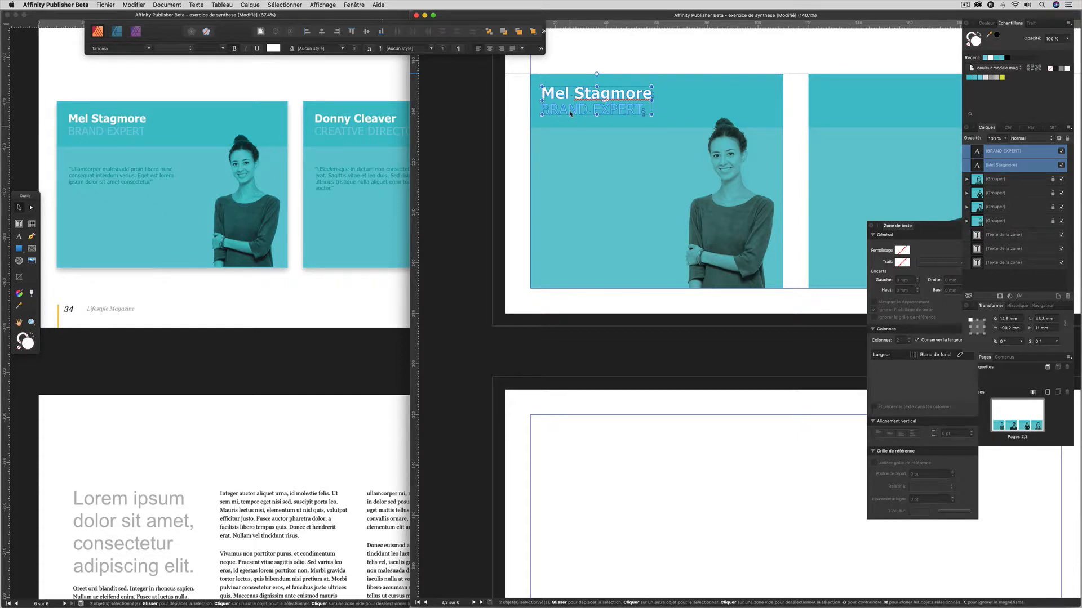
left_click_drag(570, 114, 847, 111)
scroll(846, 111, "right", 10)
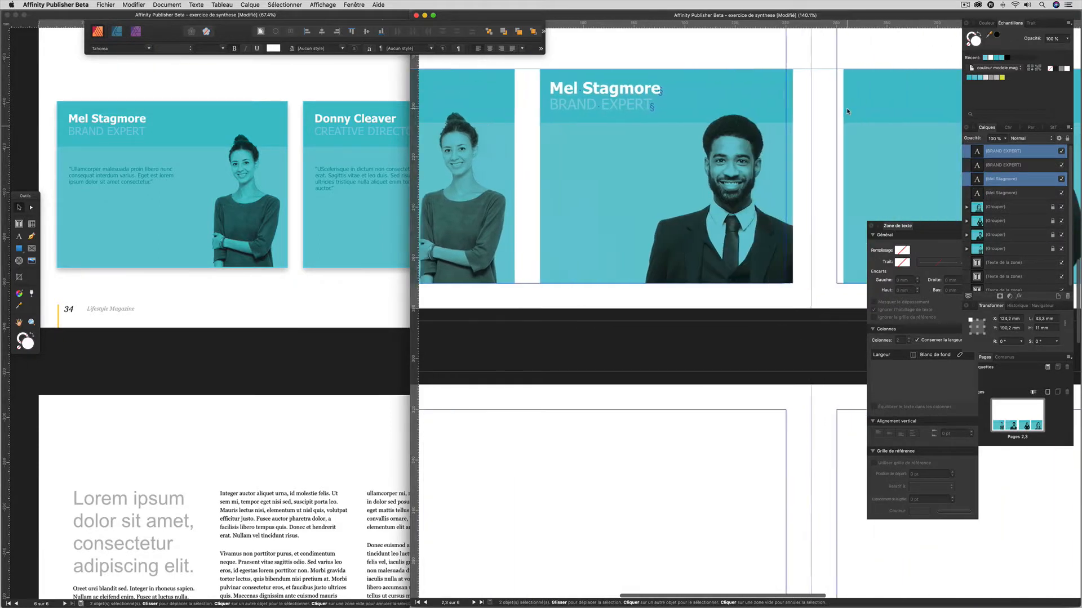
left_click_drag(512, 97, 815, 89)
scroll(814, 89, "right", 8)
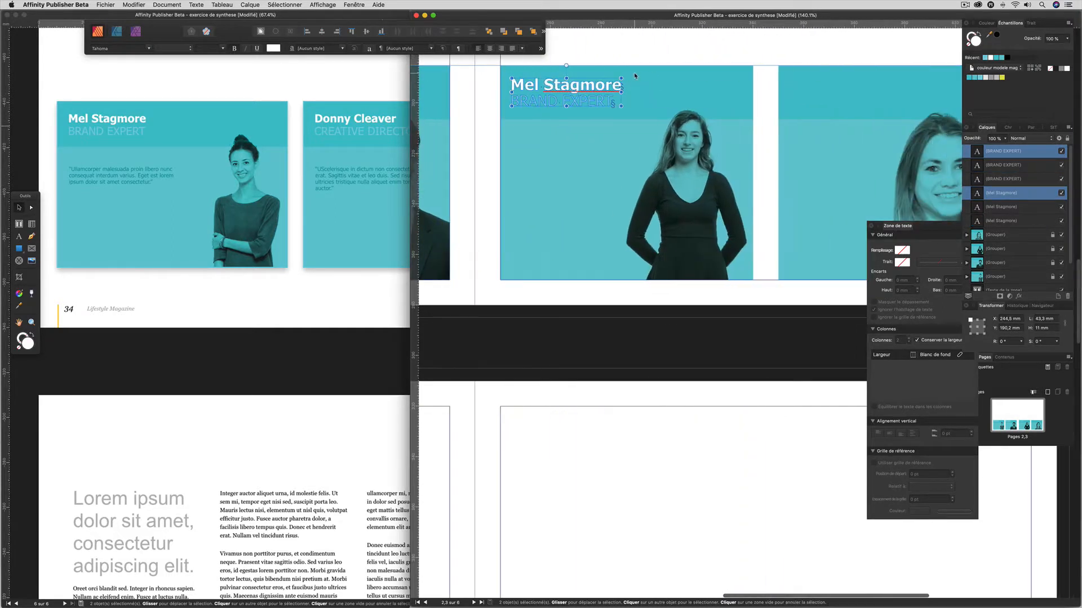
left_click_drag(583, 89, 864, 87)
scroll(701, 160, "right", 15)
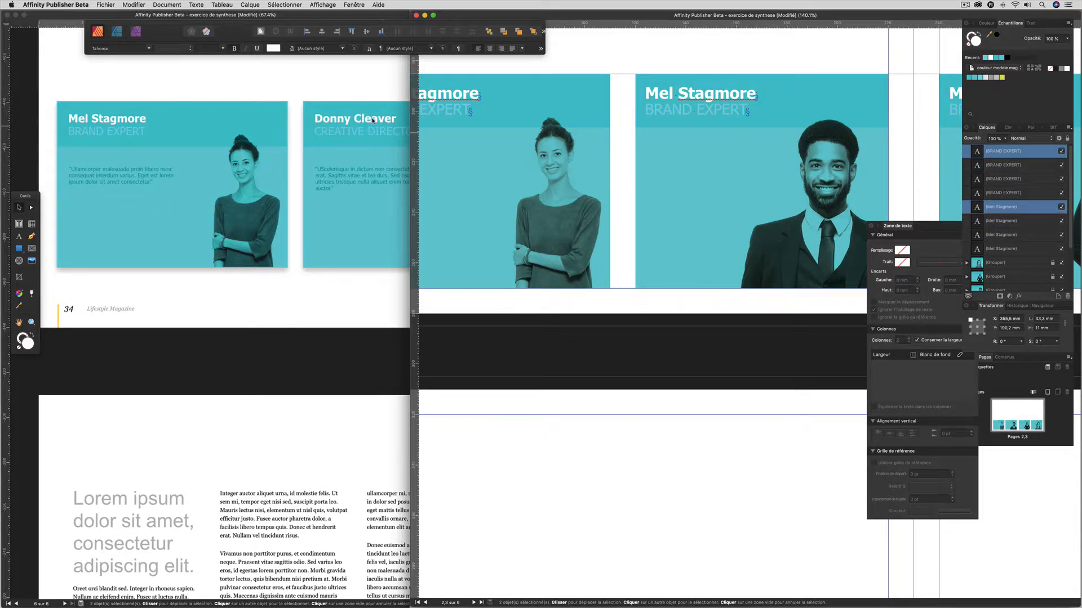
Add a one-column text frame about 50.4 × 10.7 mm beside the first card's portrait and fill it with placeholder text.
scroll(544, 166, "left", 5)
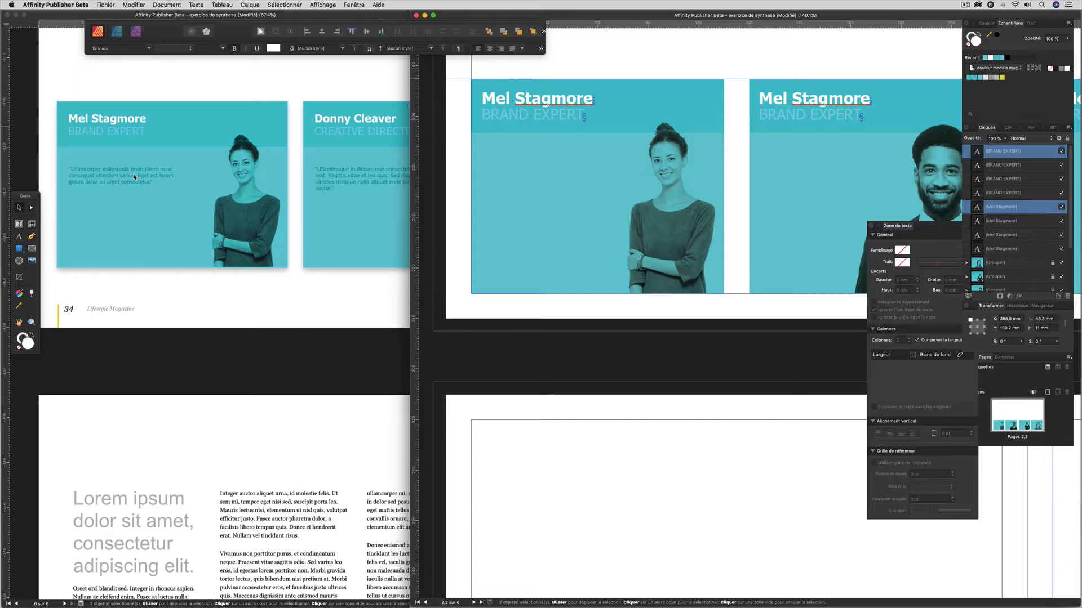
left_click(19, 224)
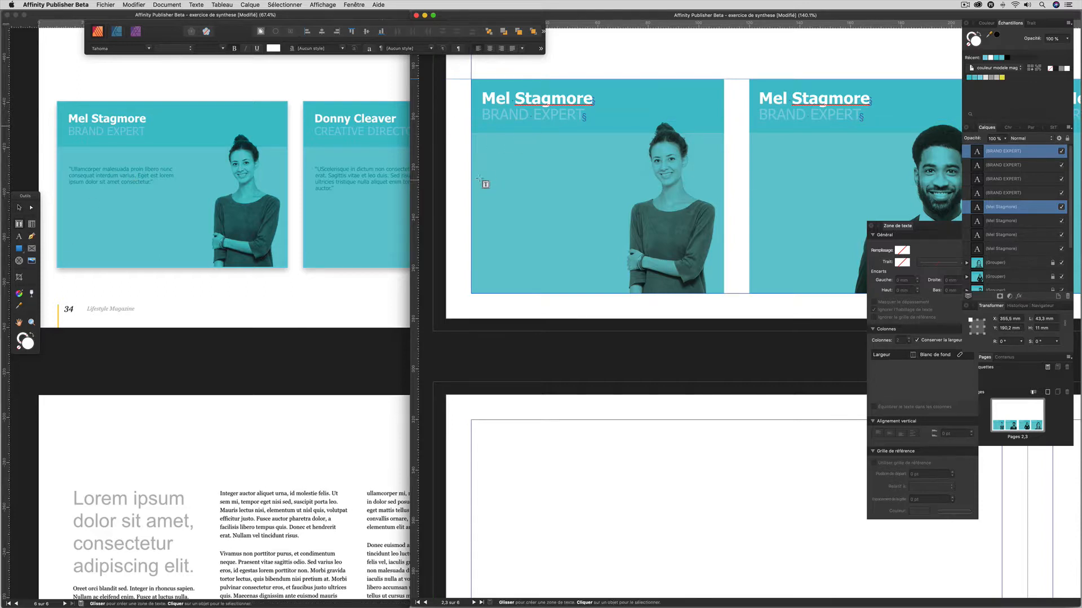
left_click_drag(483, 164, 612, 191)
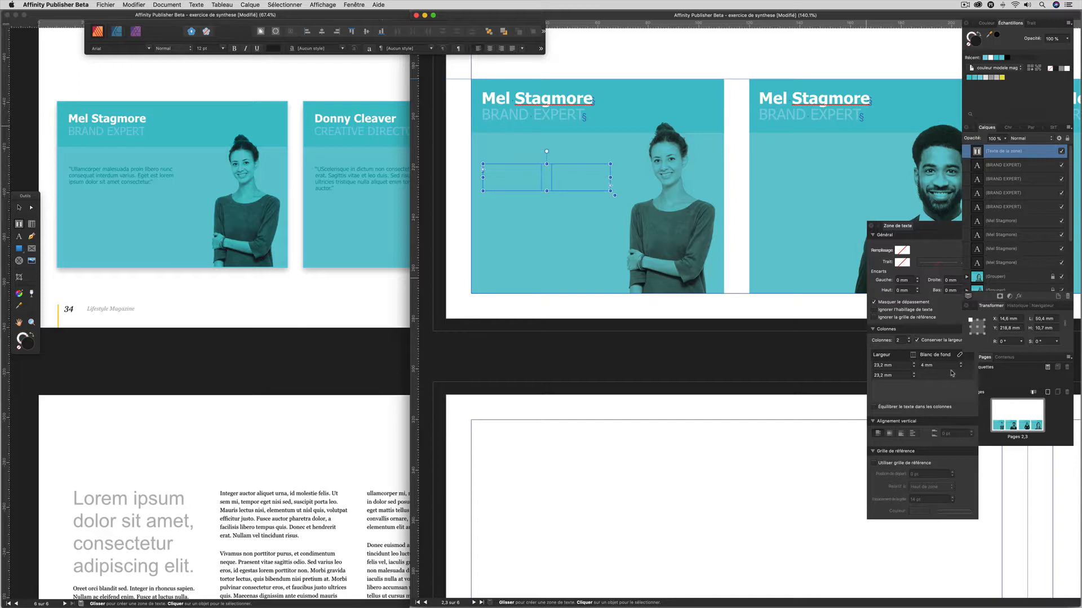
left_click(909, 342)
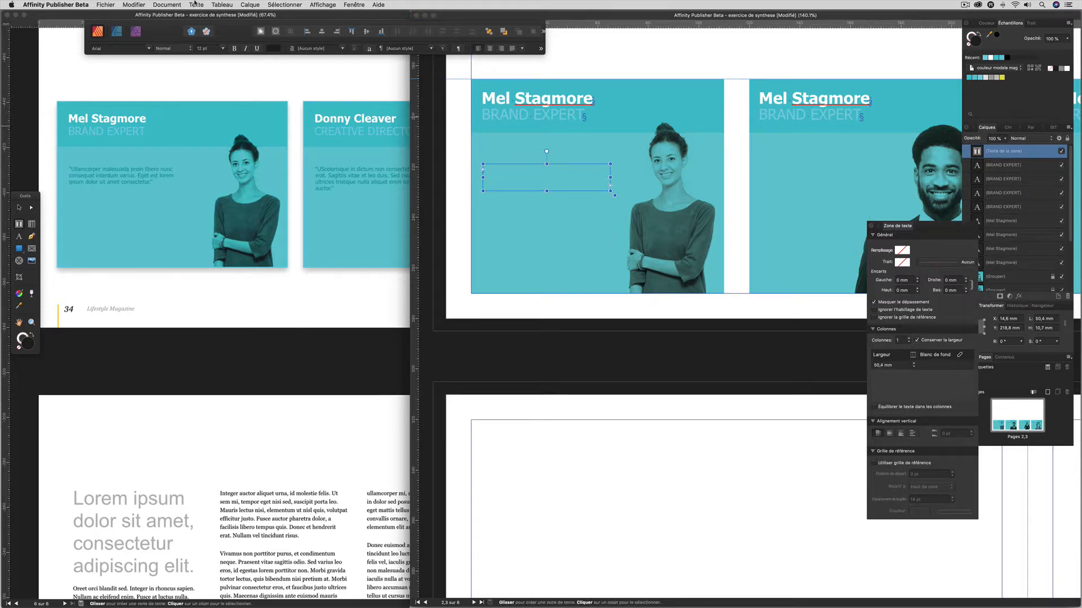
left_click(196, 4)
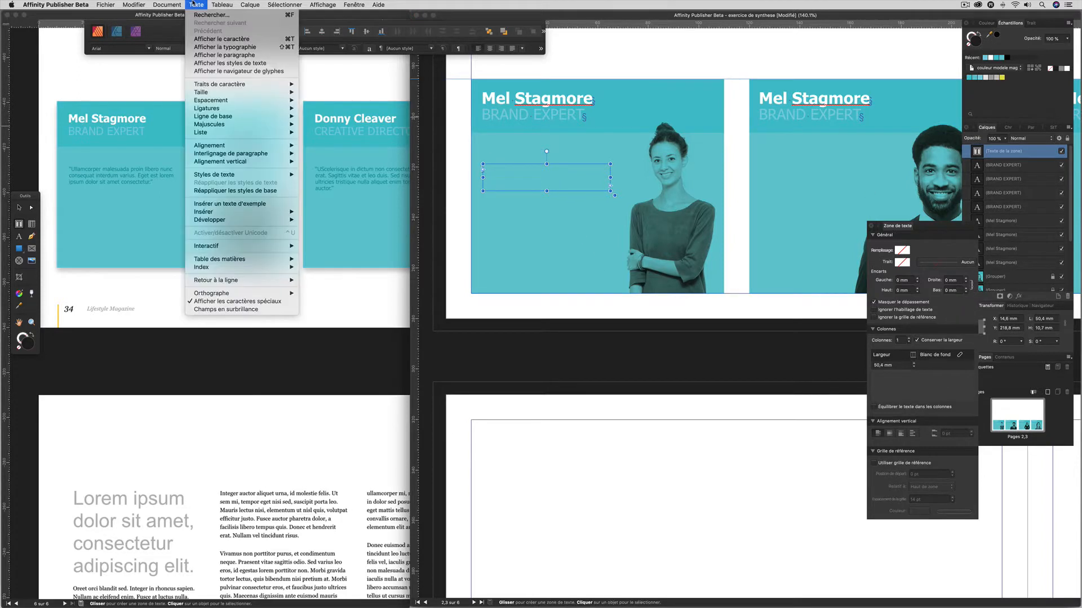
left_click(213, 204)
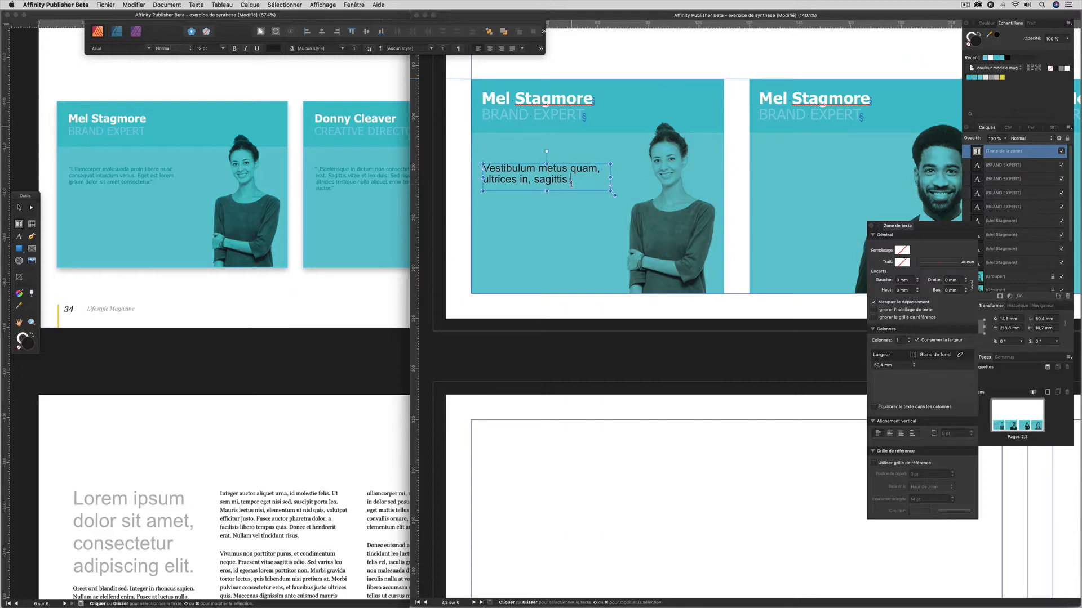
Recolour the first card's placeholder text with the palette's second turquoise swatch and set its size to 10 pt.
left_click(974, 78)
triple_click(536, 174)
left_click(537, 175)
triple_click(538, 176)
left_click(538, 177)
triple_click(536, 176)
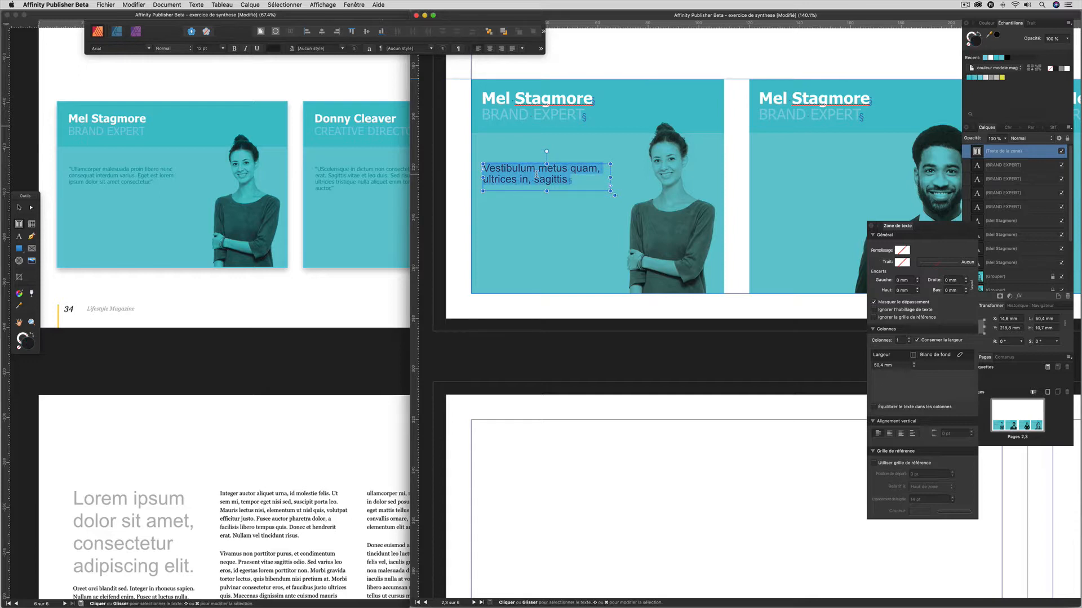
left_click(981, 78)
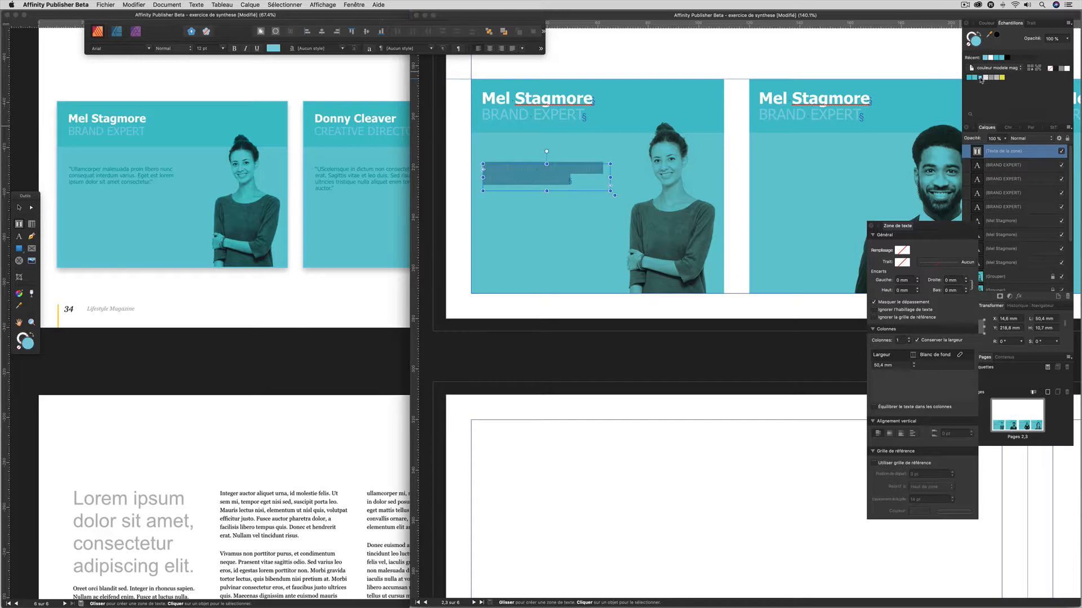
left_click(974, 78)
left_click(223, 49)
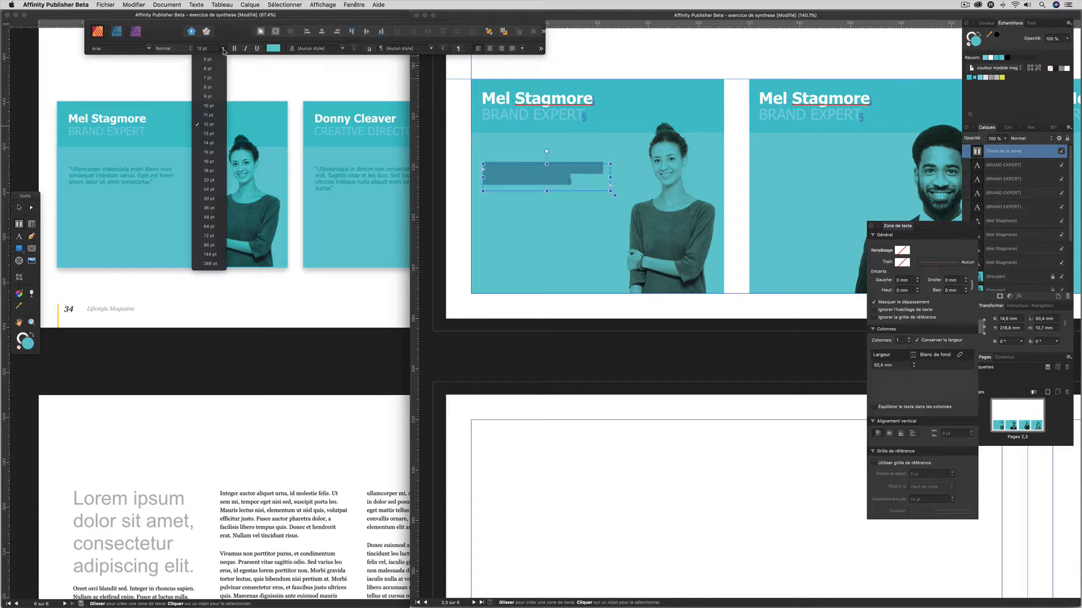
left_click(213, 107)
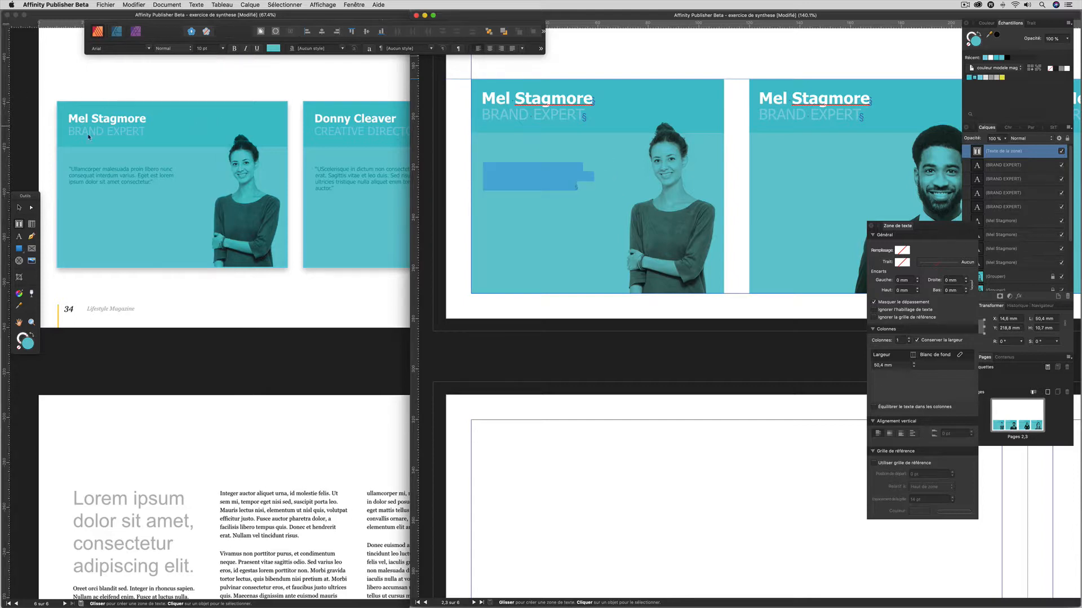
Widen the first card's quote text frame to 60 mm.
left_click(20, 208)
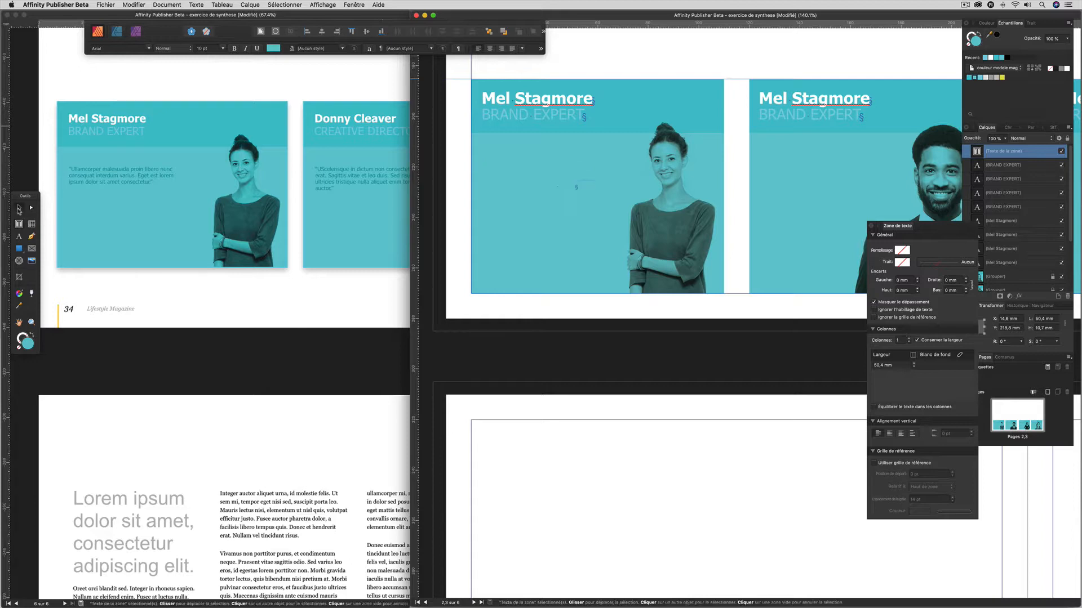
left_click_drag(612, 178, 635, 178)
Try the palette's third swatch and the first turquoise swatch on the first card's quote text.
double_click(575, 176)
key("super+a")
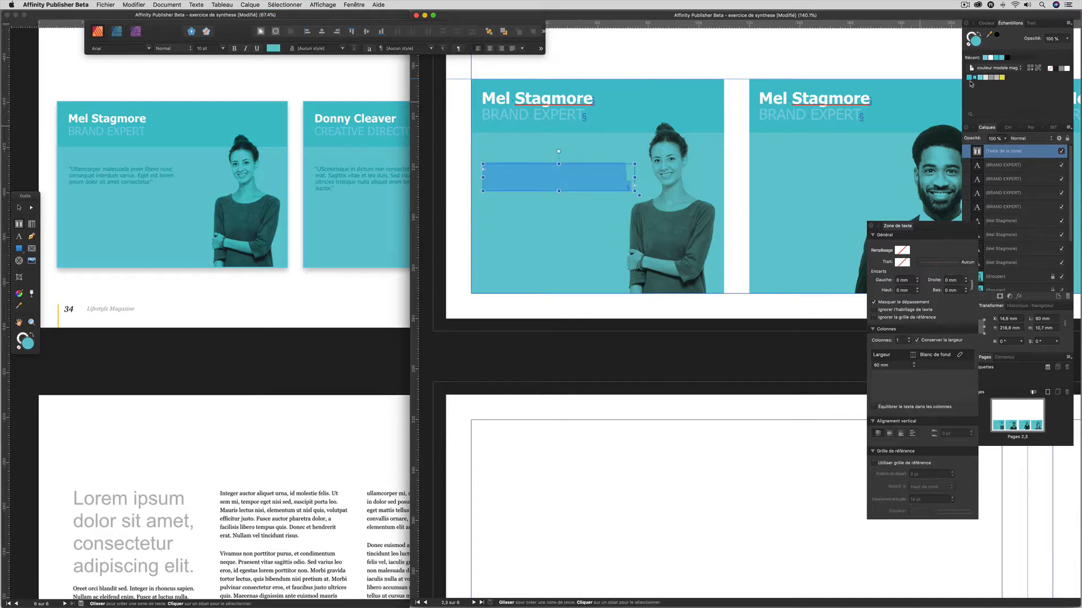
left_click(982, 78)
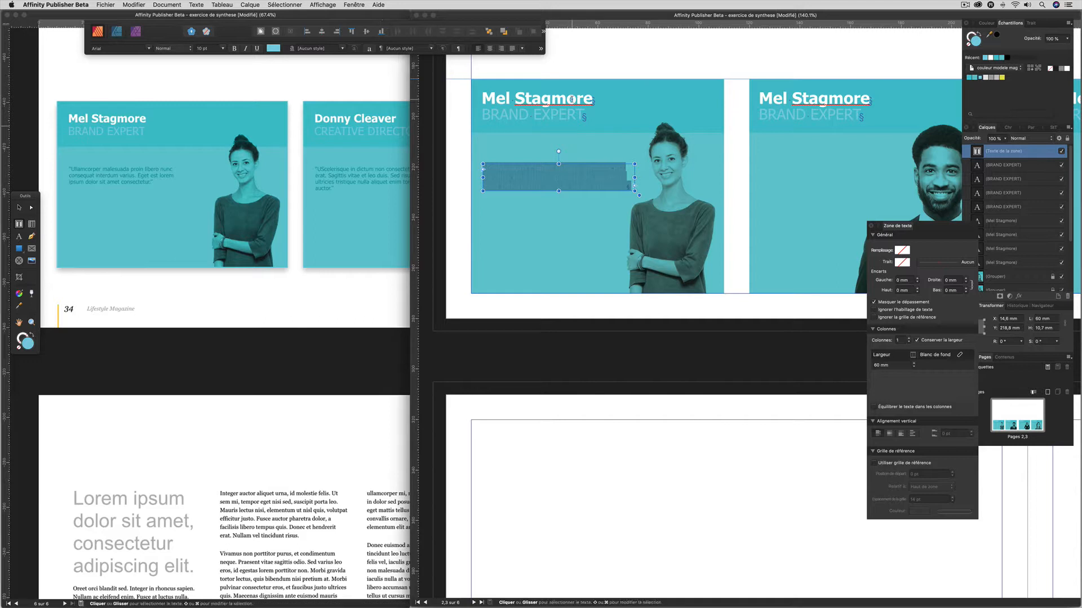
left_click(30, 207)
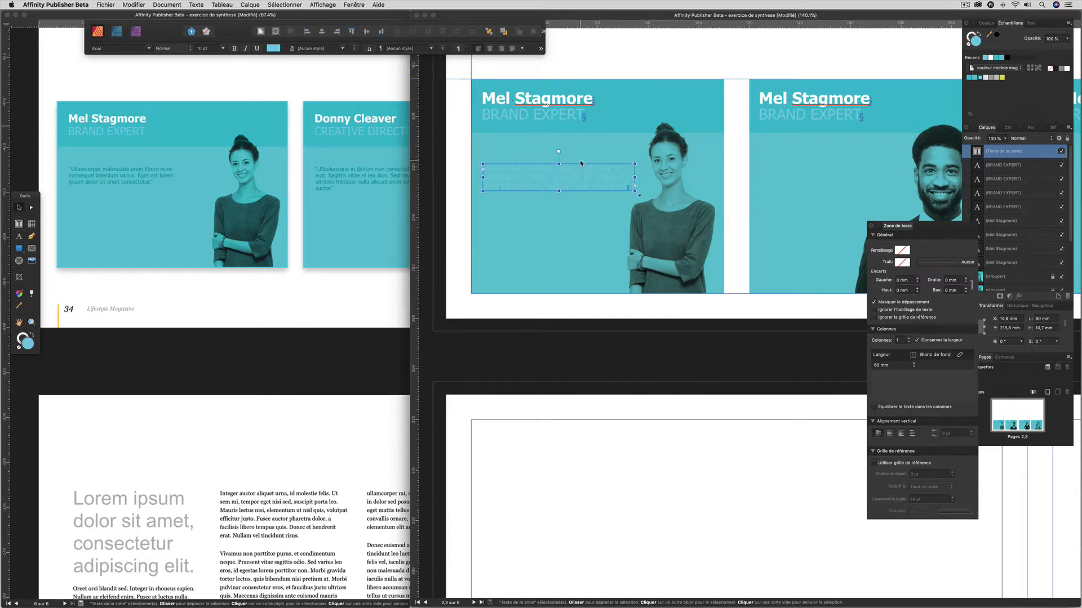
left_click(969, 78)
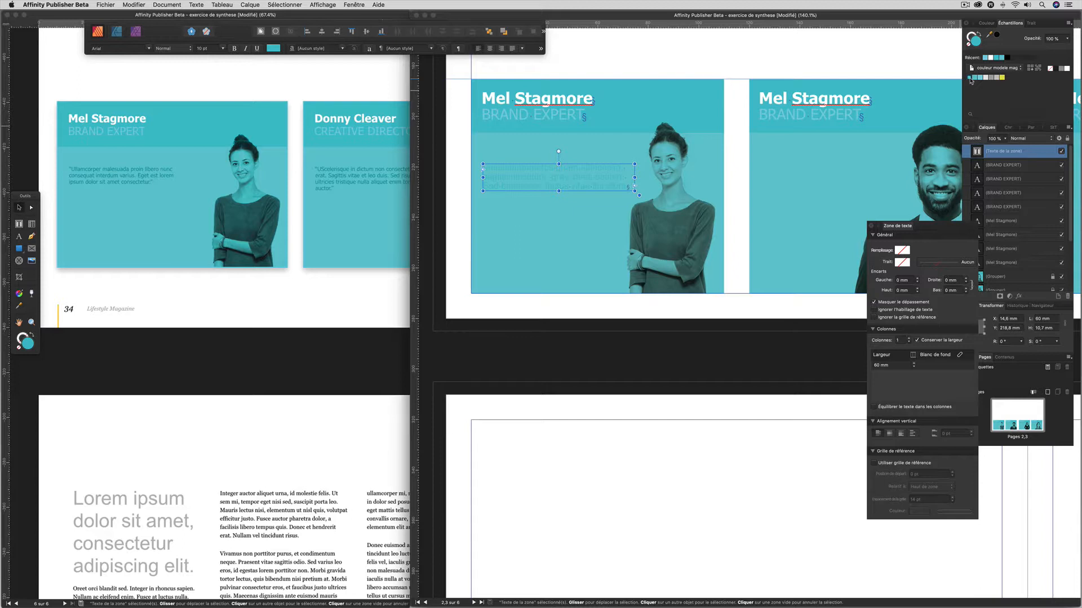
Mix a custom dark green-turquoise, hex 0DA691, for the first card's quote text using the colour chooser.
double_click(973, 38)
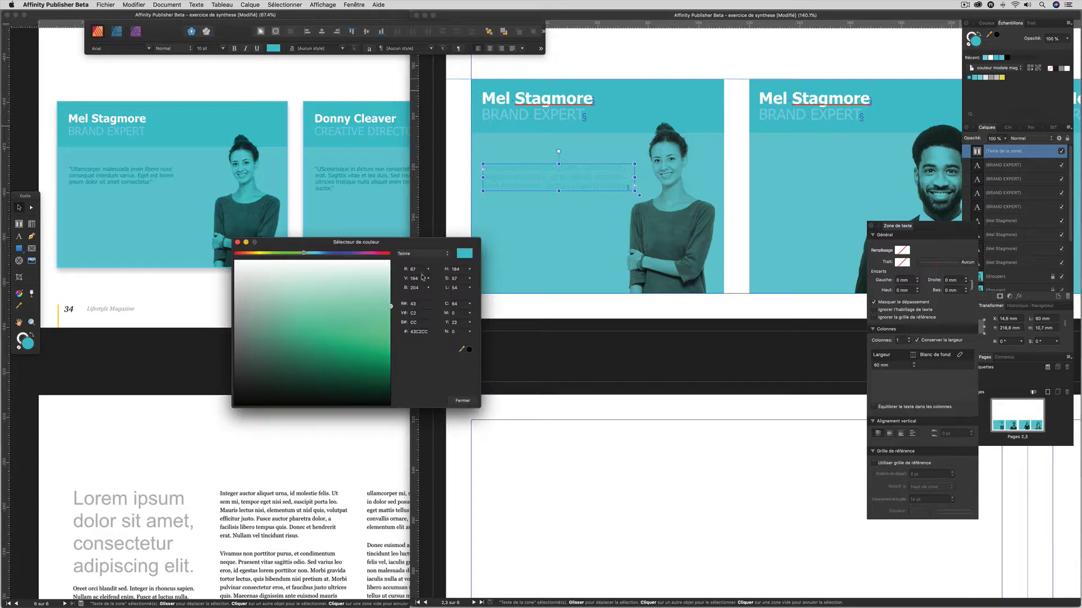
mouse_move(385, 312)
left_mouse_down()
mouse_move(384, 350)
mouse_move(391, 316)
left_mouse_up()
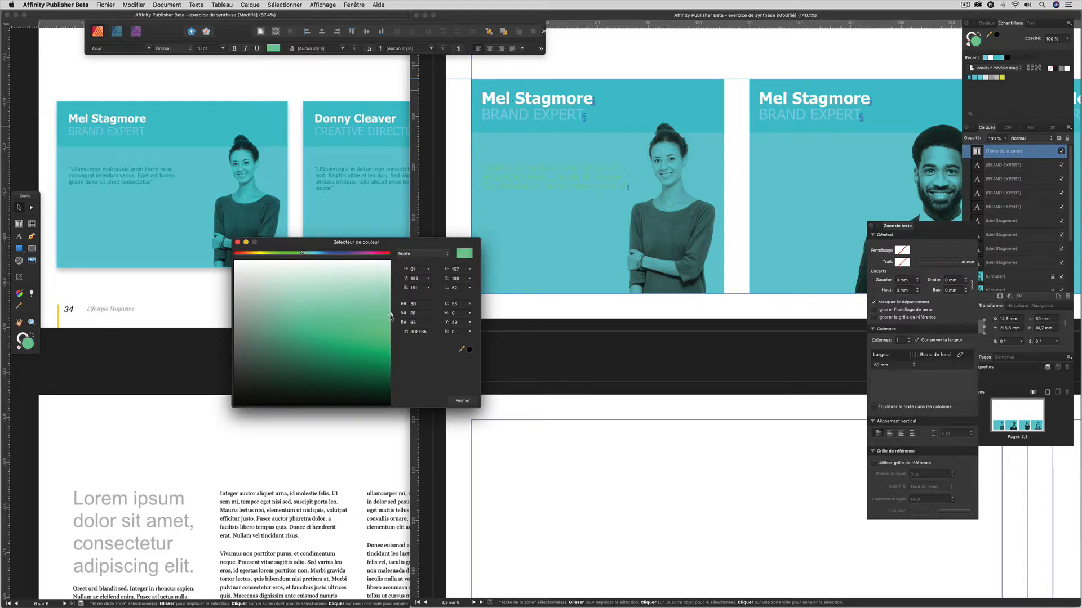
left_click_drag(304, 253, 309, 253)
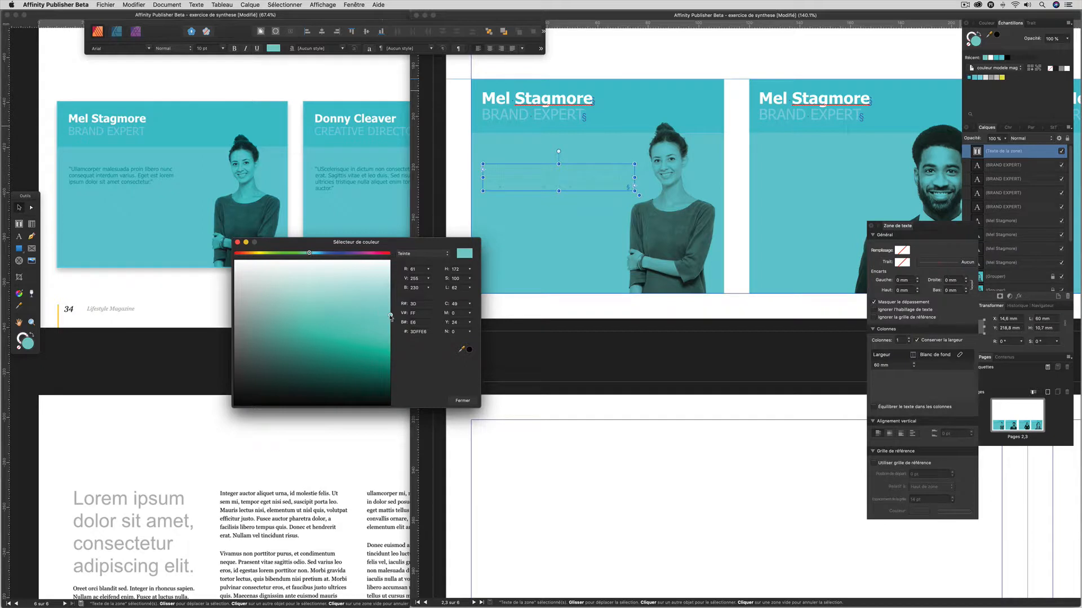
left_click_drag(363, 314, 365, 356)
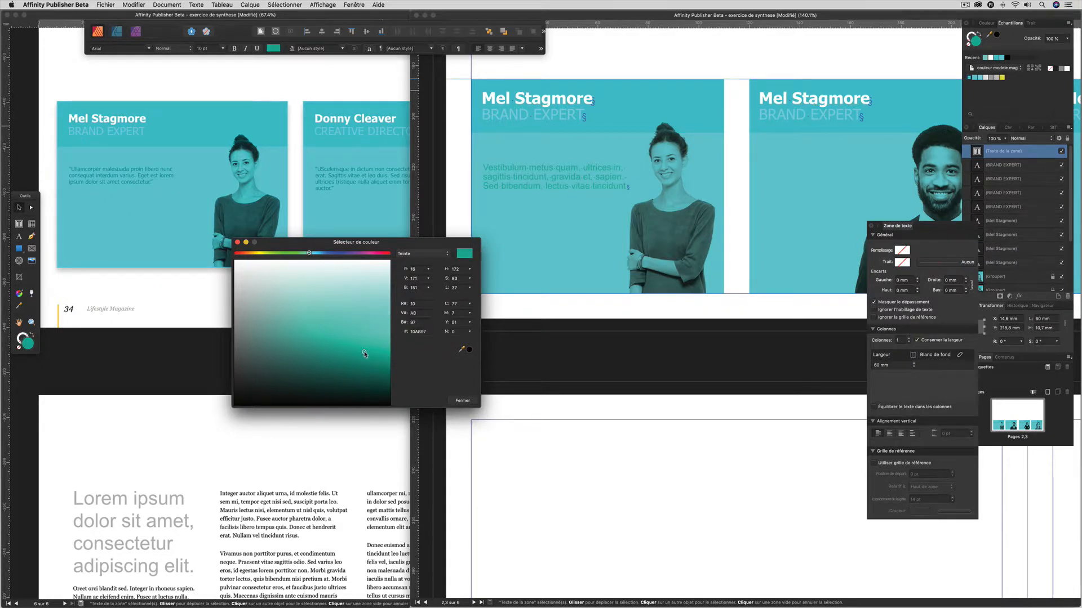
left_click_drag(366, 356, 367, 357)
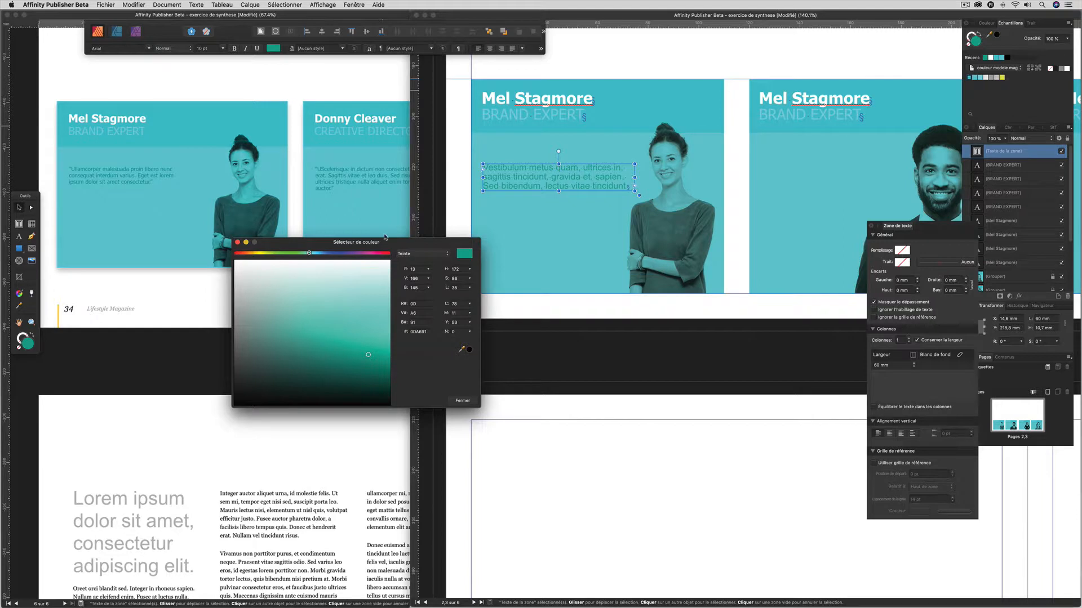
left_click(246, 243)
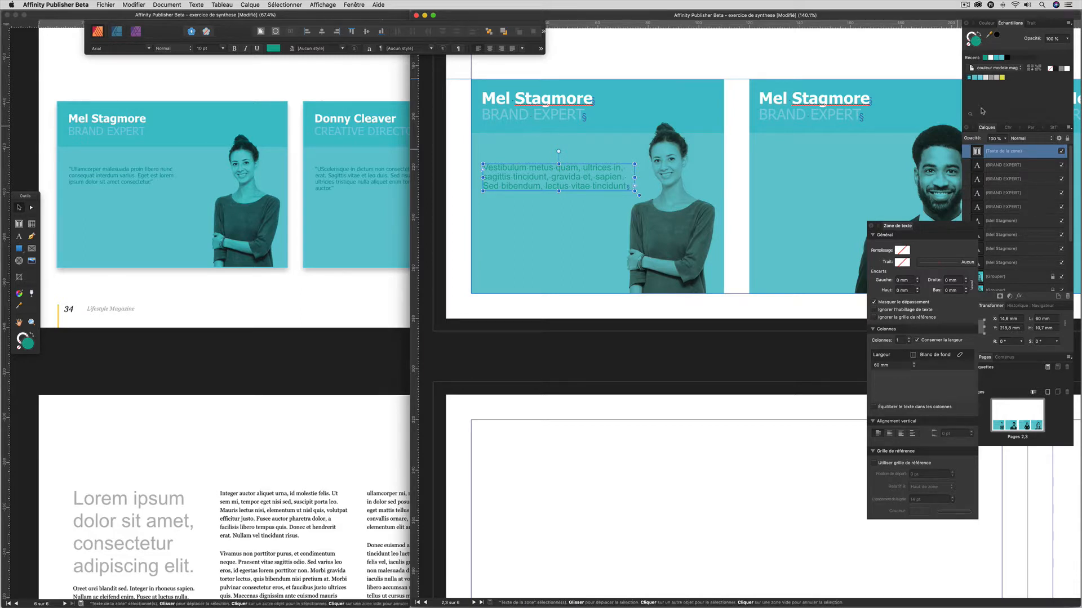
Add the quote text's dark green-turquoise colour to the swatches.
left_click(992, 26)
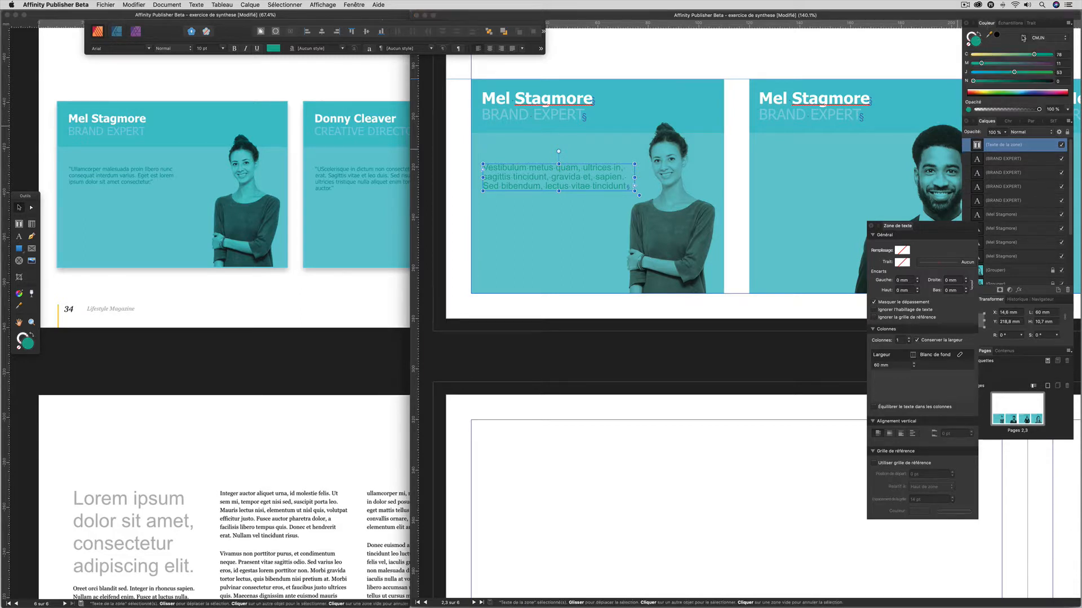
left_click(1067, 24)
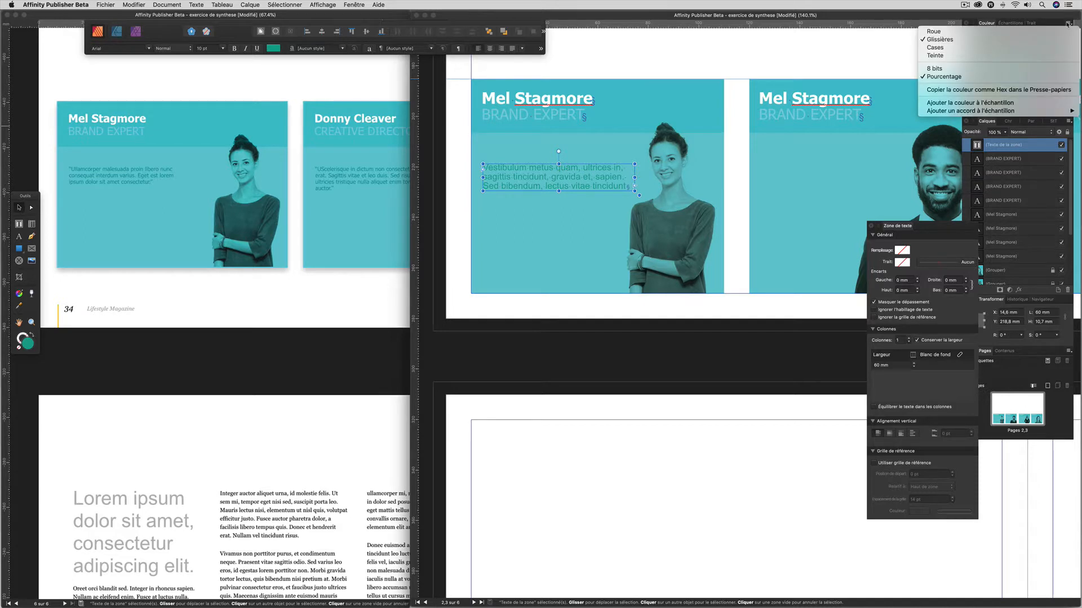
left_click(945, 105)
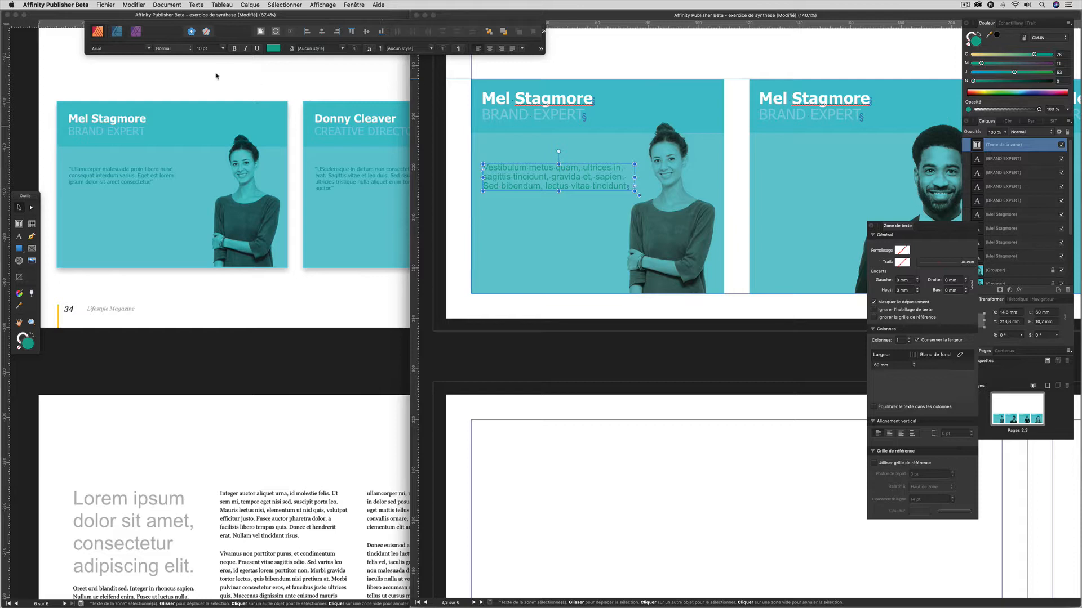
Set the first card's quote text to 9 pt and copy its frame onto the second card at the same height.
left_click(224, 50)
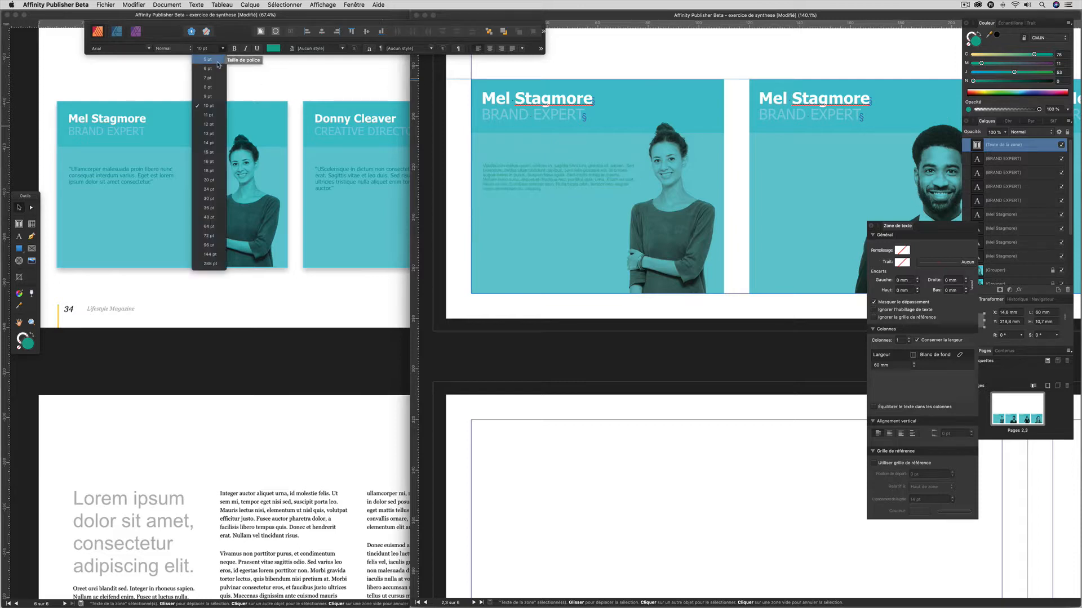
left_click(211, 96)
scroll(601, 167, "right", 4)
left_click_drag(498, 163, 738, 165)
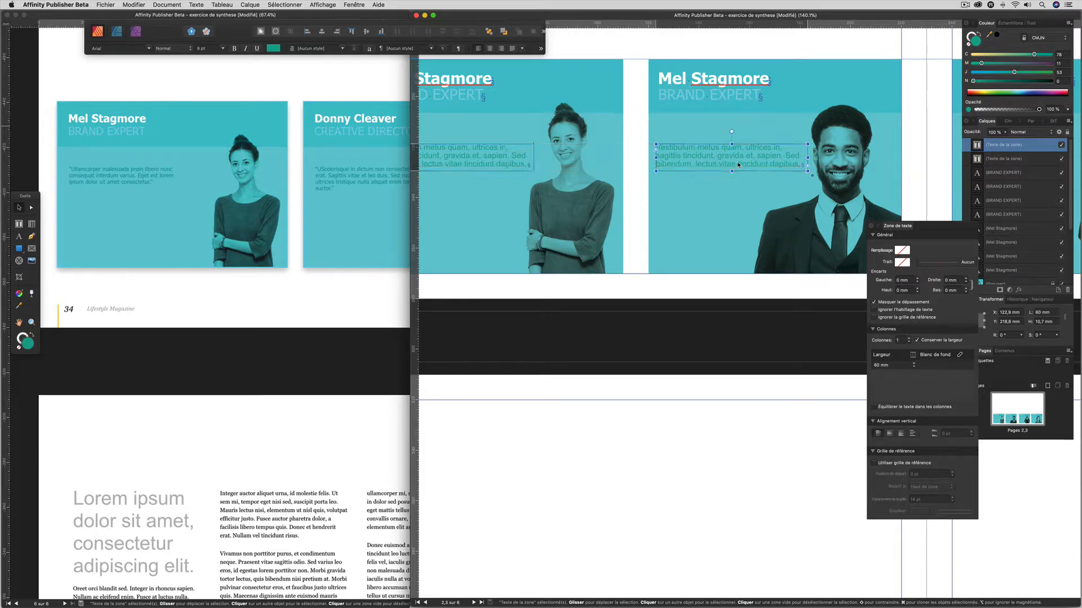
Copy both quote frames together onto the third and fourth cards, positioned at X 244.5 mm and Y 218.8 mm.
scroll(738, 164, "down", 5)
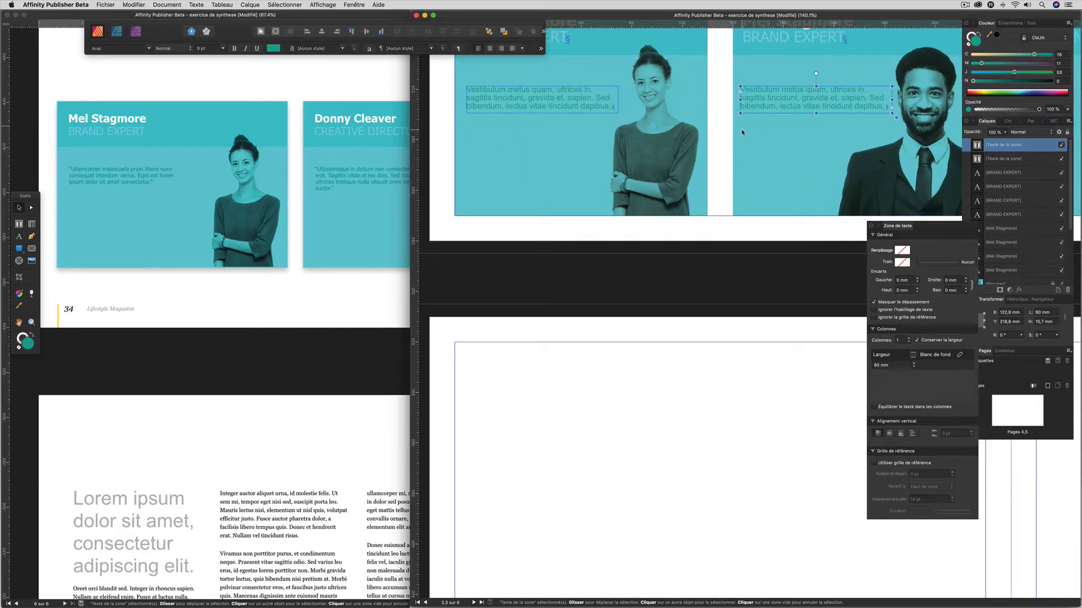
left_click(531, 96, "shift")
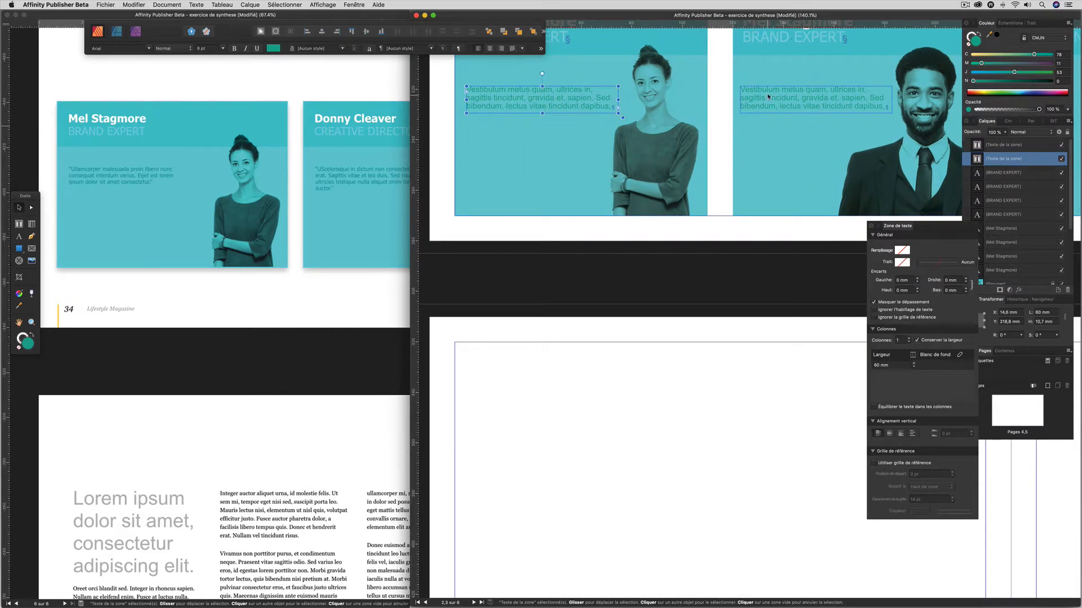
scroll(768, 97, "right", 1)
scroll(768, 97, "right", 10)
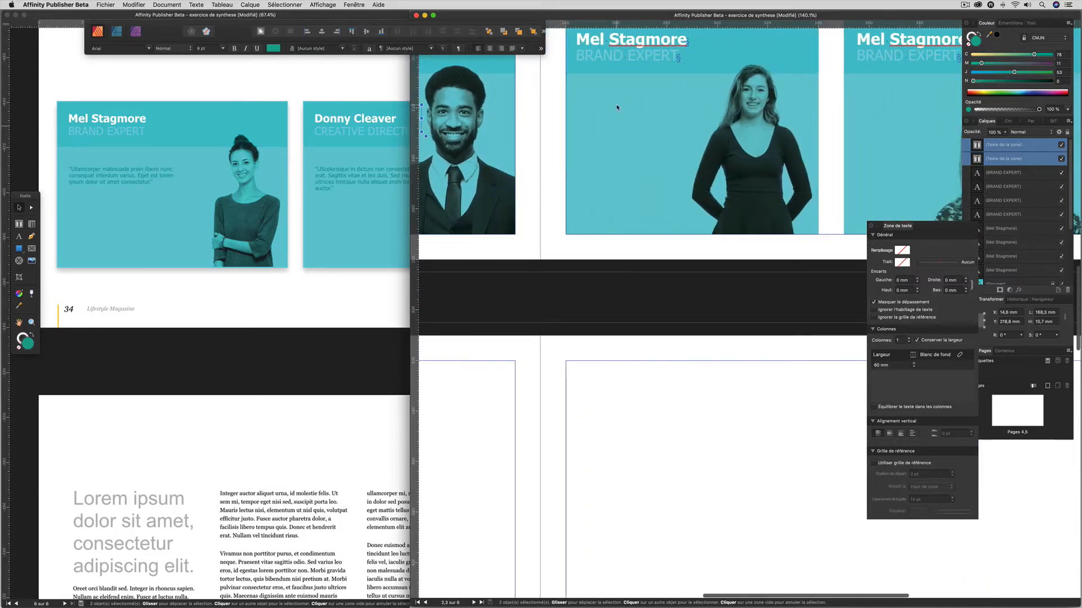
scroll(501, 132, "left", 3)
left_click_drag(486, 114, 1078, 108)
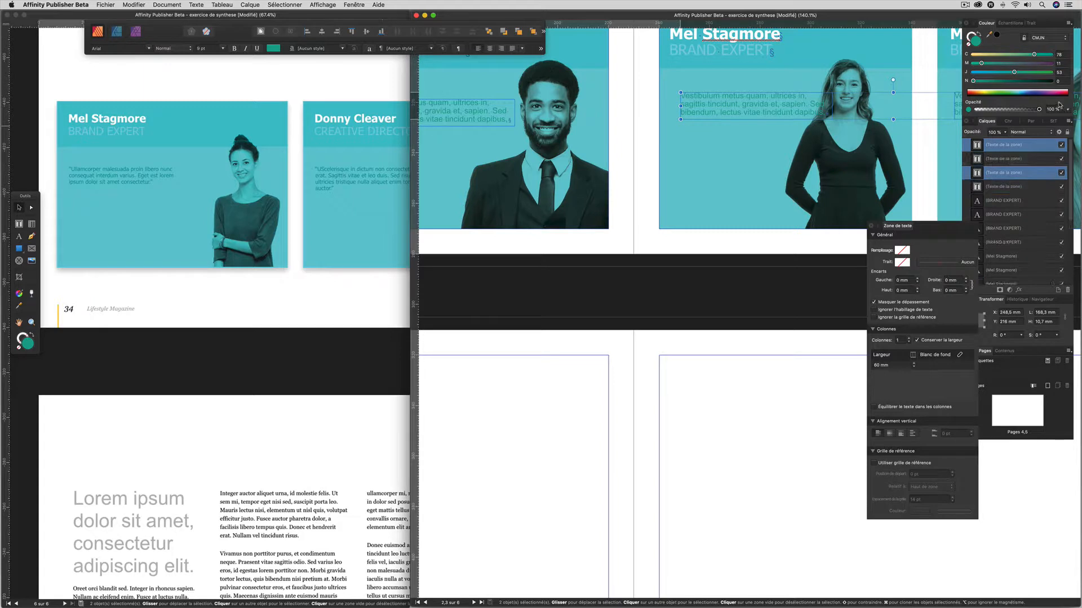
left_click_drag(749, 114, 733, 115)
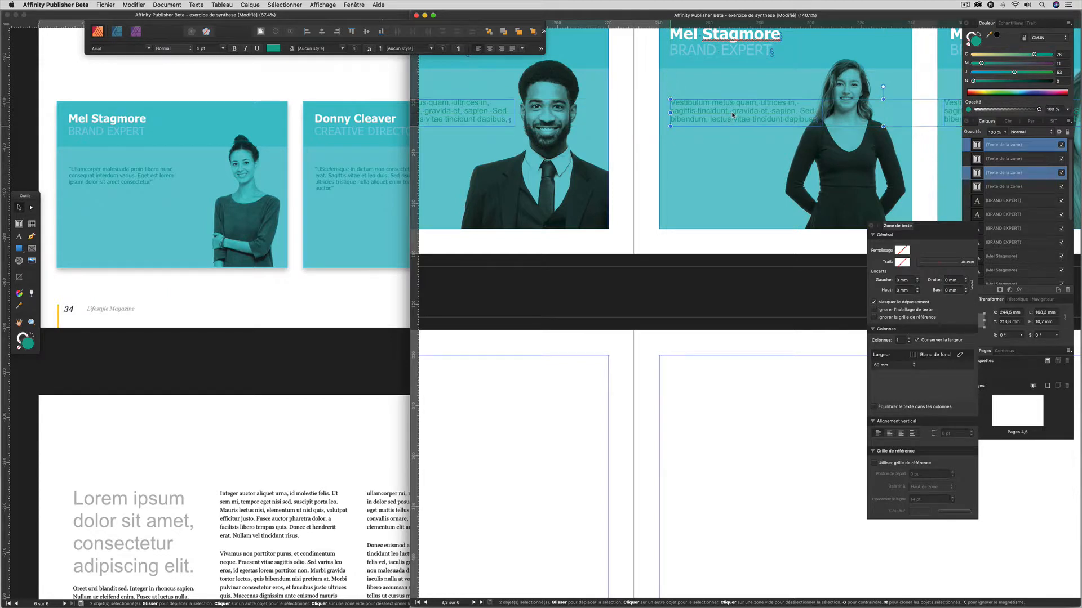
Compare the last two cards with the reference layout and unlock the fourth card's group.
scroll(733, 115, "right", 6)
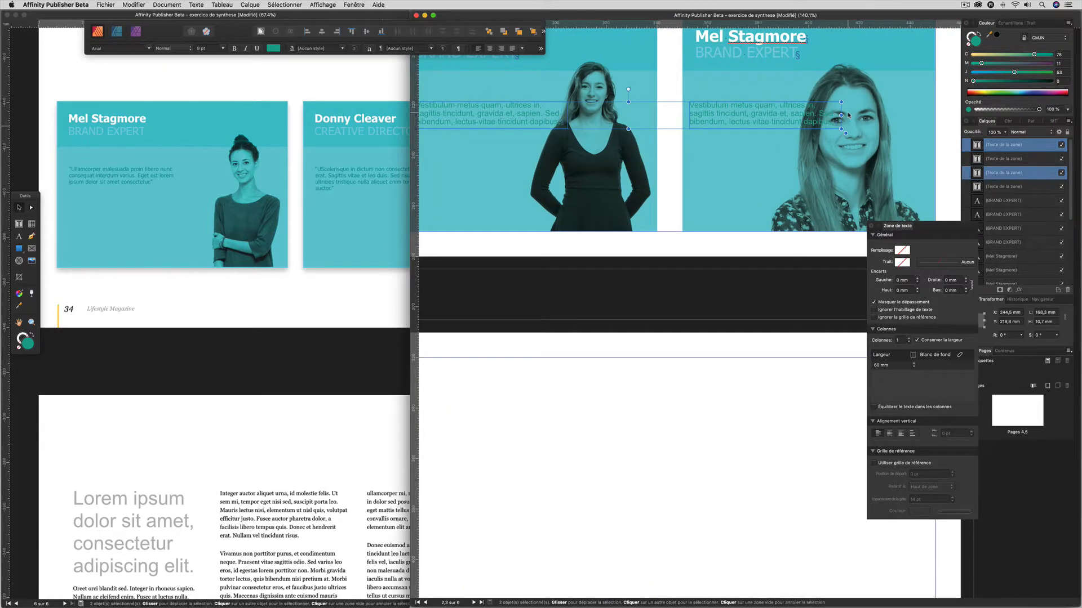
scroll(337, 201, "right", 10)
scroll(337, 201, "down", 2)
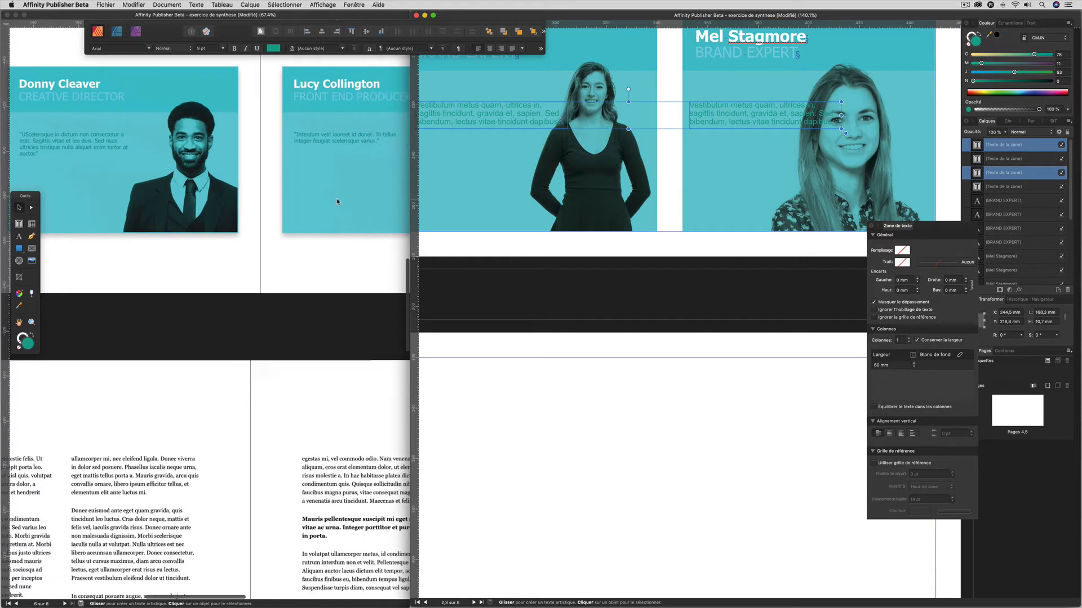
scroll(337, 201, "right", 5)
scroll(337, 201, "up", 2)
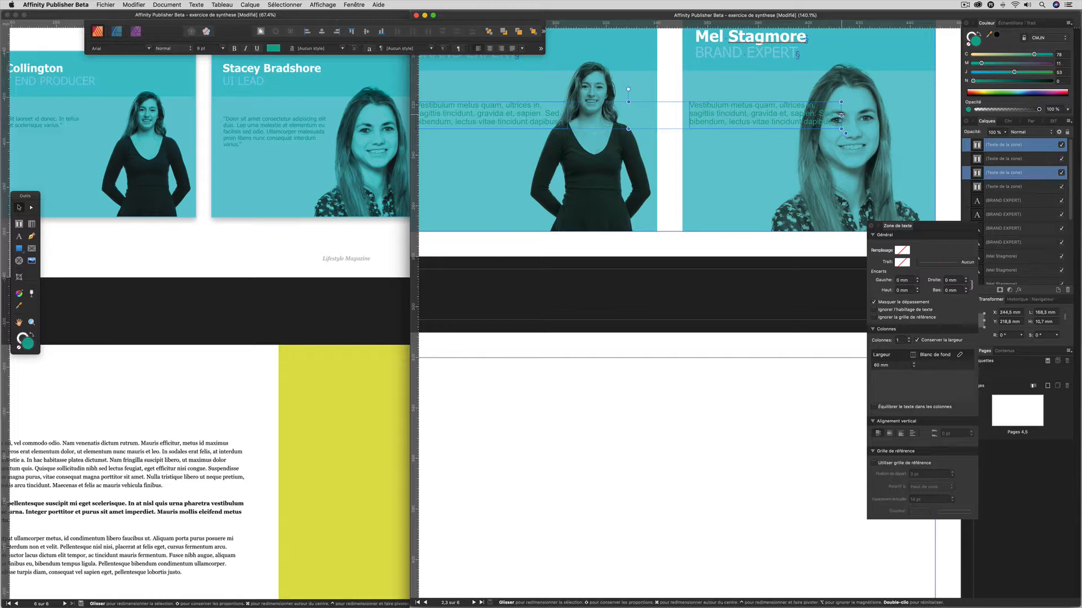
left_click(881, 134)
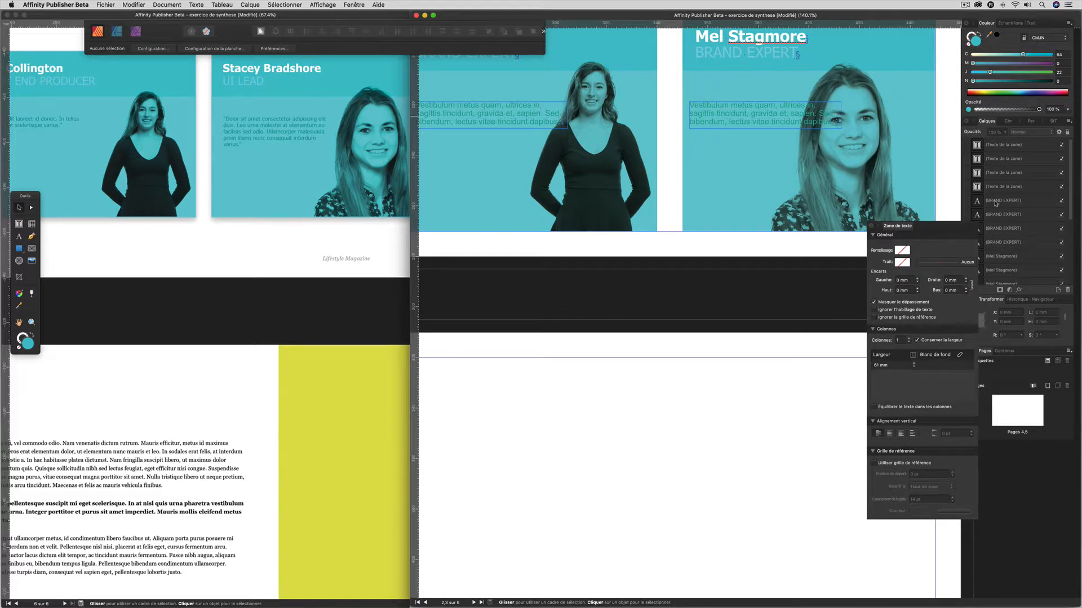
scroll(998, 213, "down", 5)
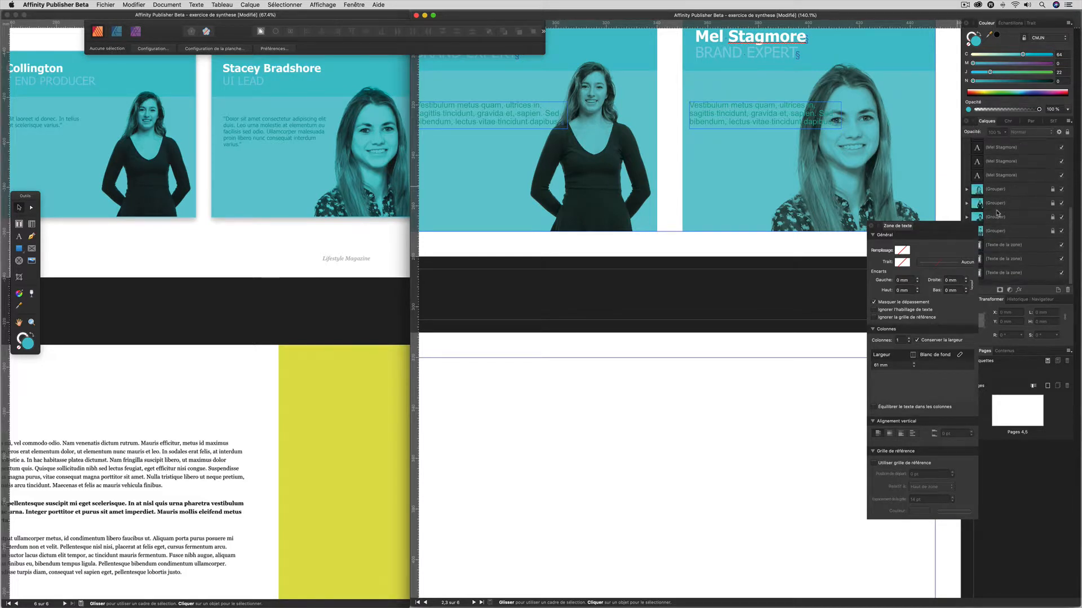
left_click(990, 196)
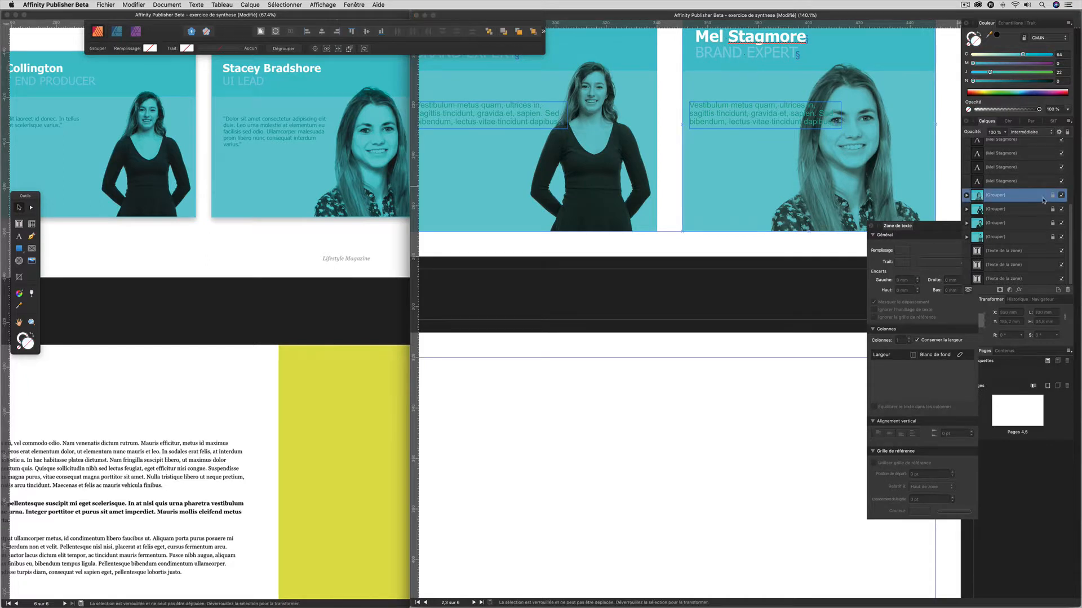
left_click(1053, 196)
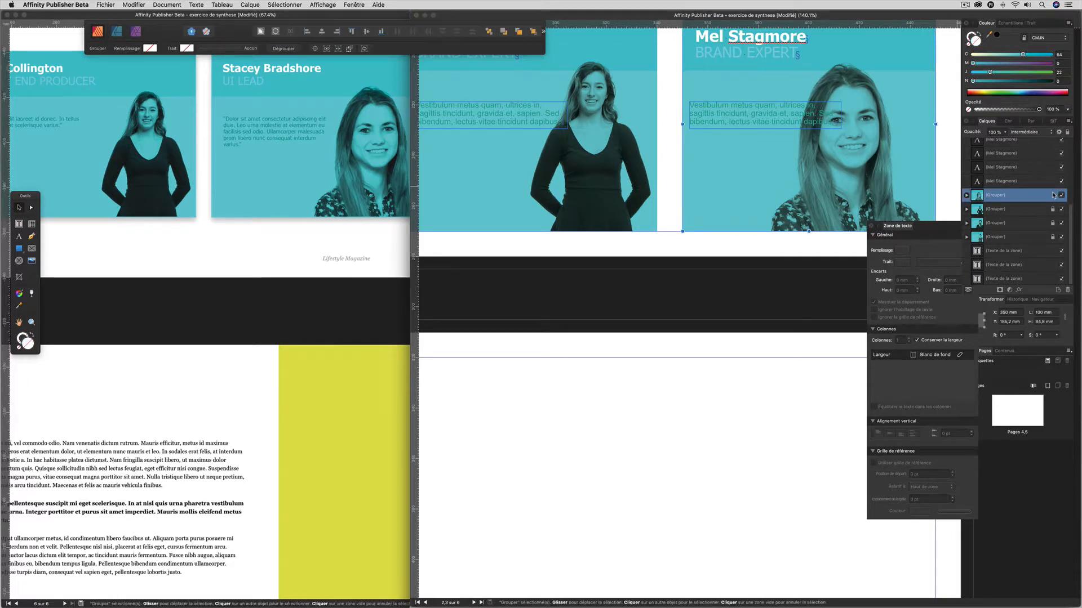
Scale the fourth card's portrait down to about 59.9 × 59.9 mm and shift it slightly to the right, clear of the quote.
double_click(856, 140)
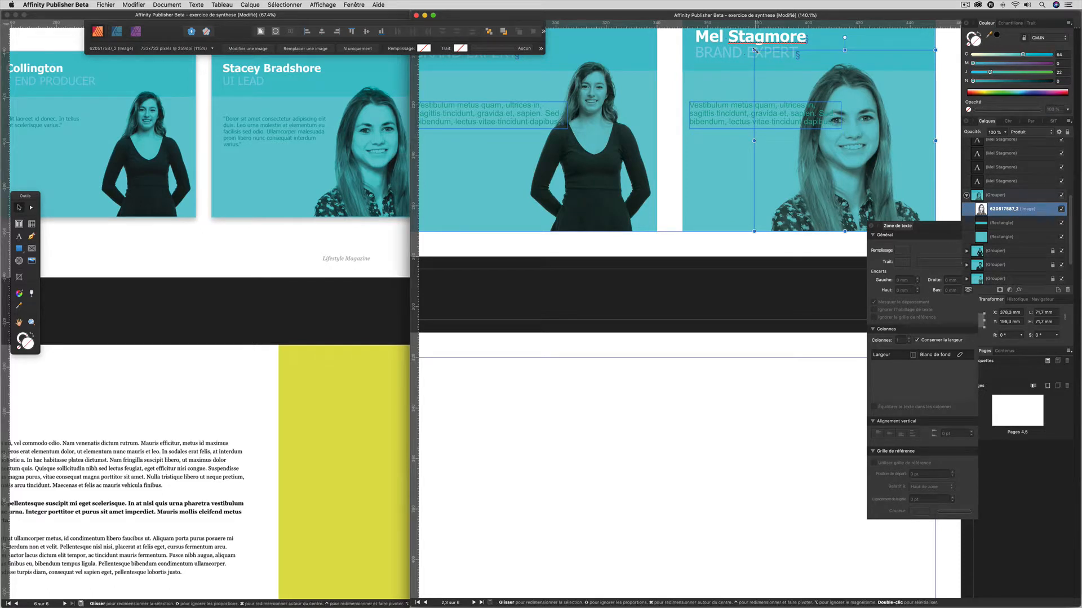
left_click_drag(754, 50, 791, 73)
left_click_drag(877, 158, 885, 157)
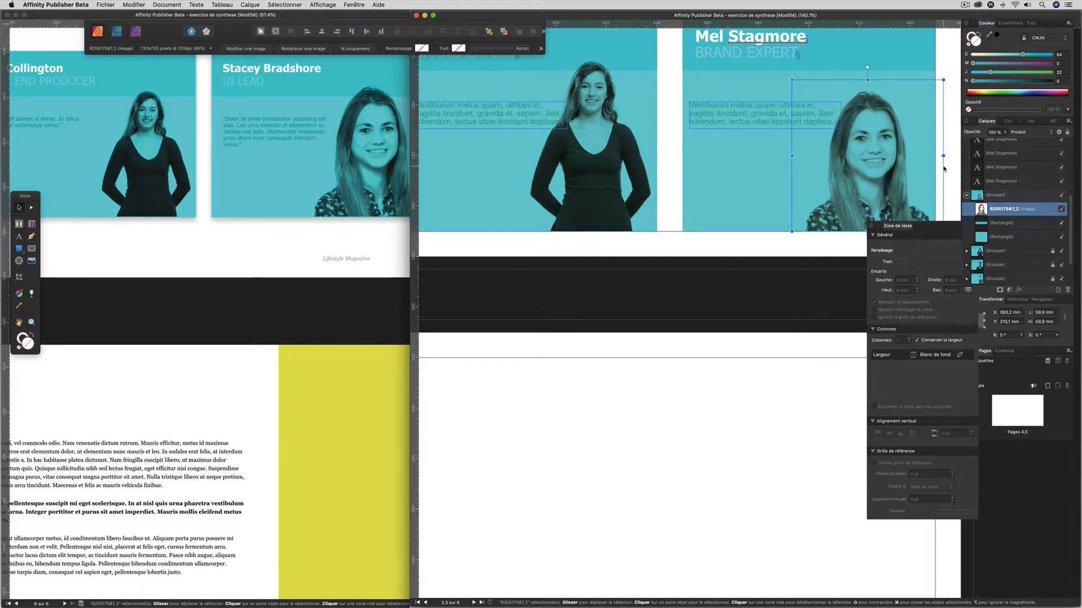
Try narrowing the fourth card's portrait to the card's right edge, and undo the resize.
left_click_drag(943, 156, 935, 156)
key("super+z")
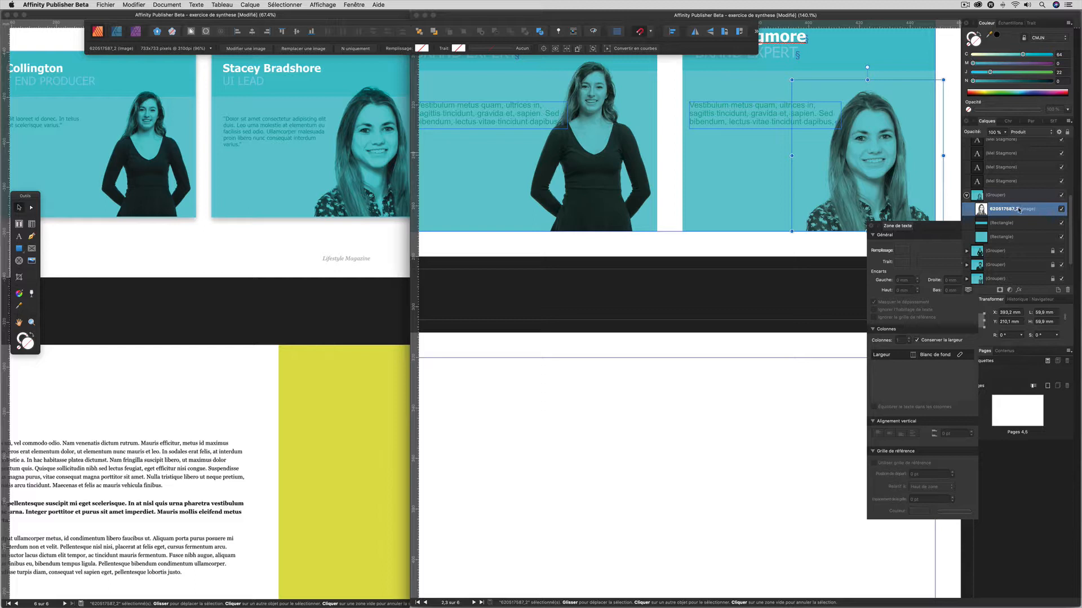
Convert the fourth card's portrait image to a picture frame.
right_click(867, 159)
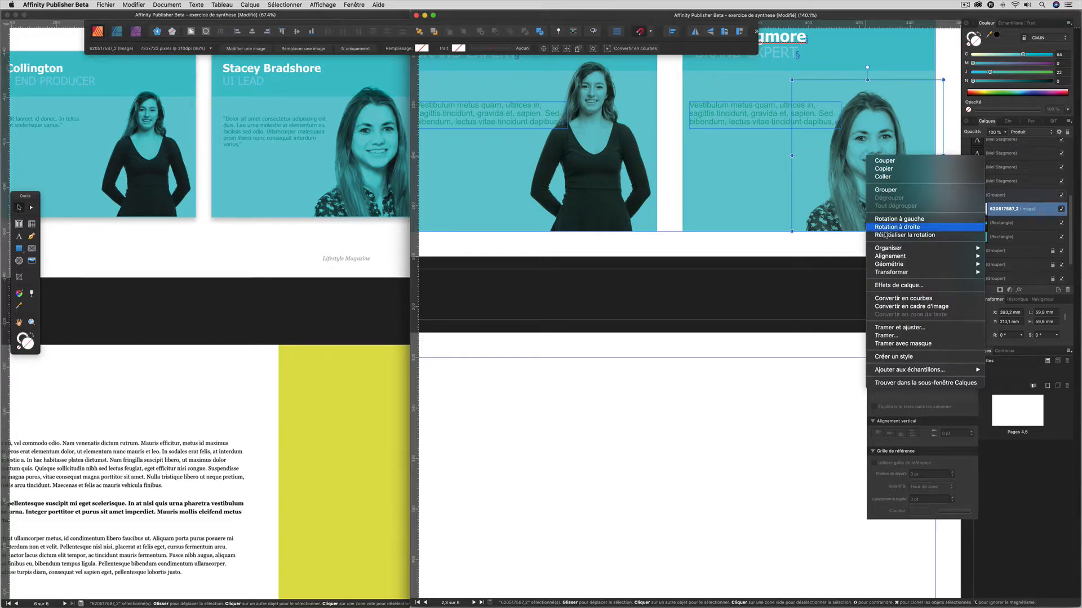
left_click(896, 308)
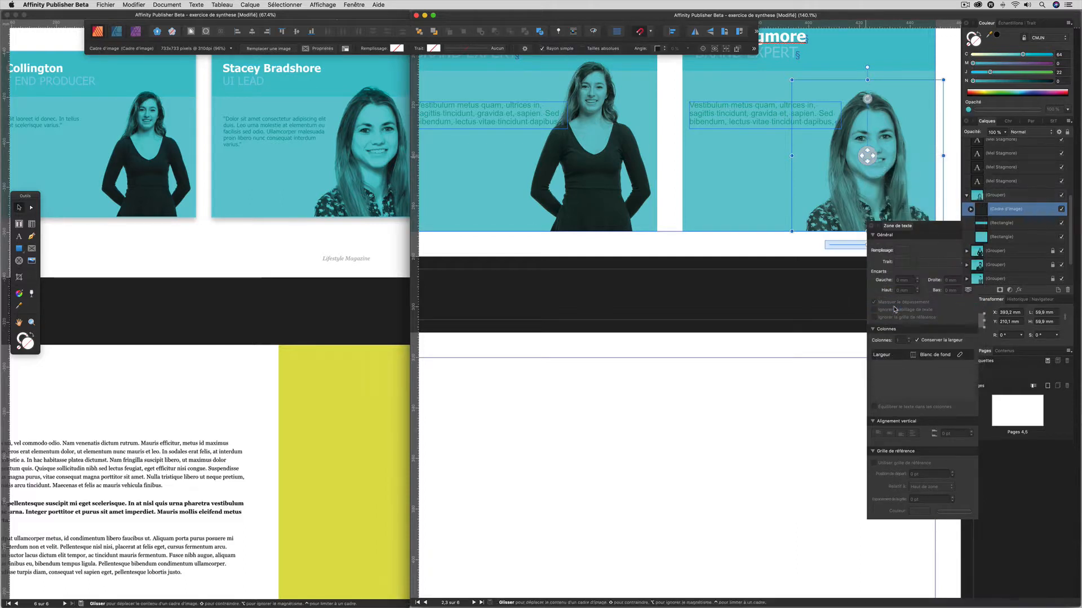
Try narrowing the portrait's picture frame to 54.2 mm from its right side, and undo it.
left_click_drag(943, 157, 929, 158)
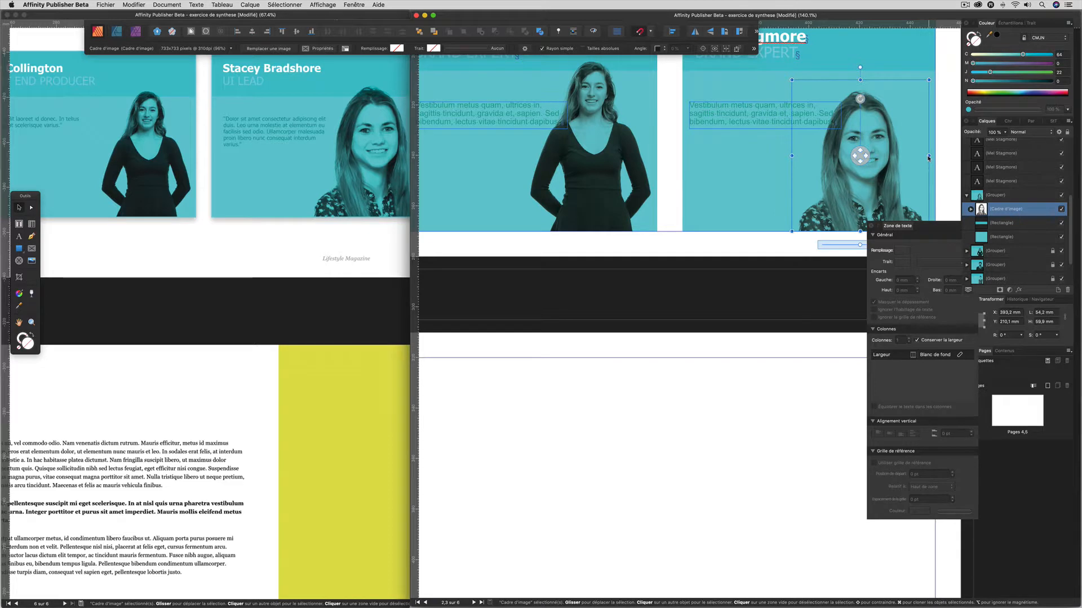
key("super+z")
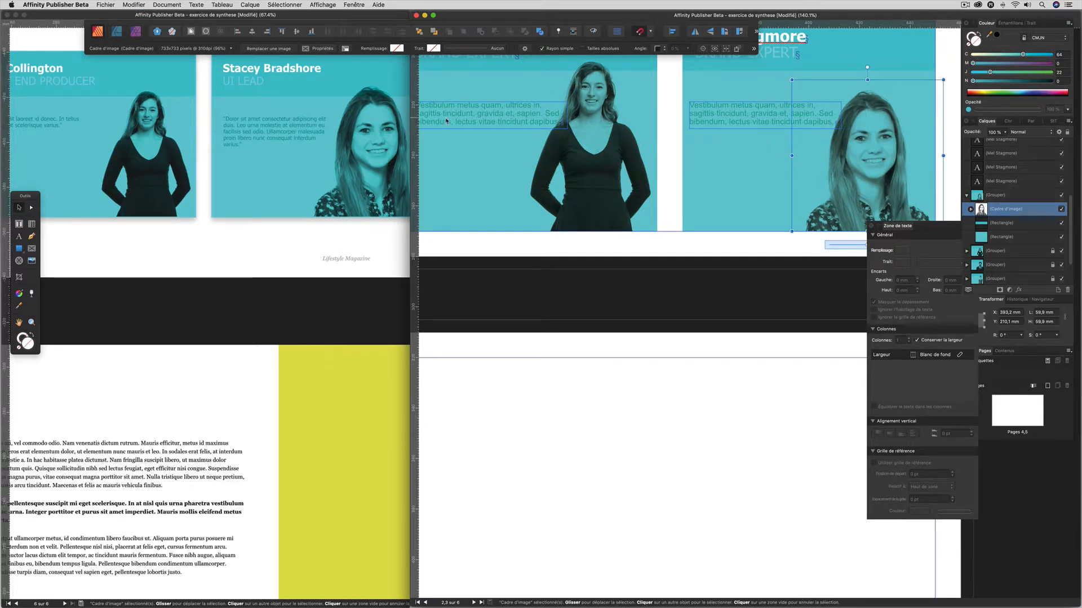
Set the fourth card's portrait frame to Taille minimale scaling, narrow it to 54.5 mm, and align it with the card's right edge, slightly lower.
left_click(318, 49)
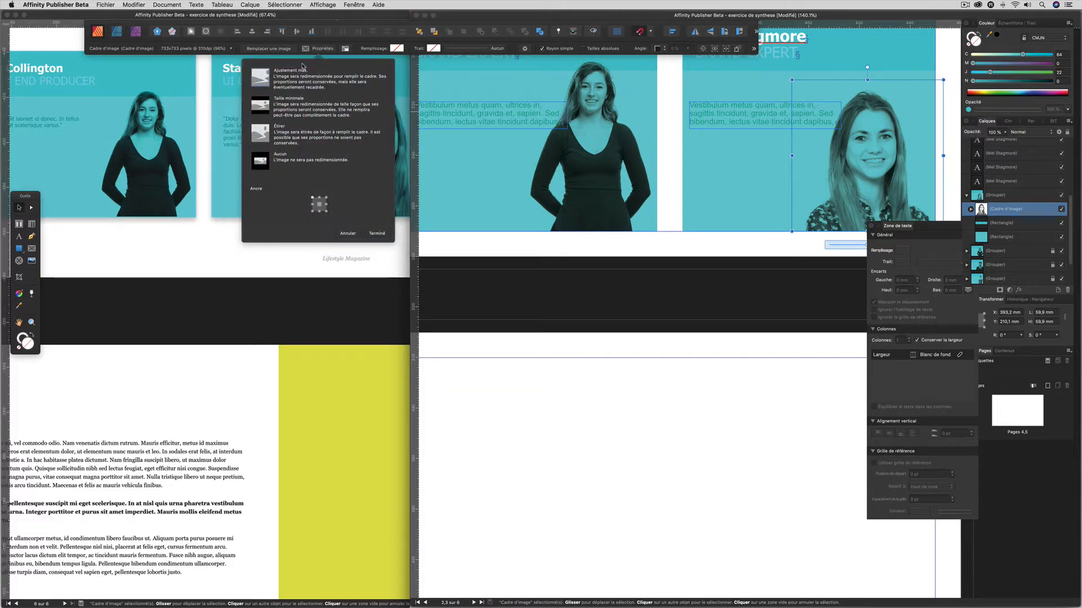
left_click(258, 107)
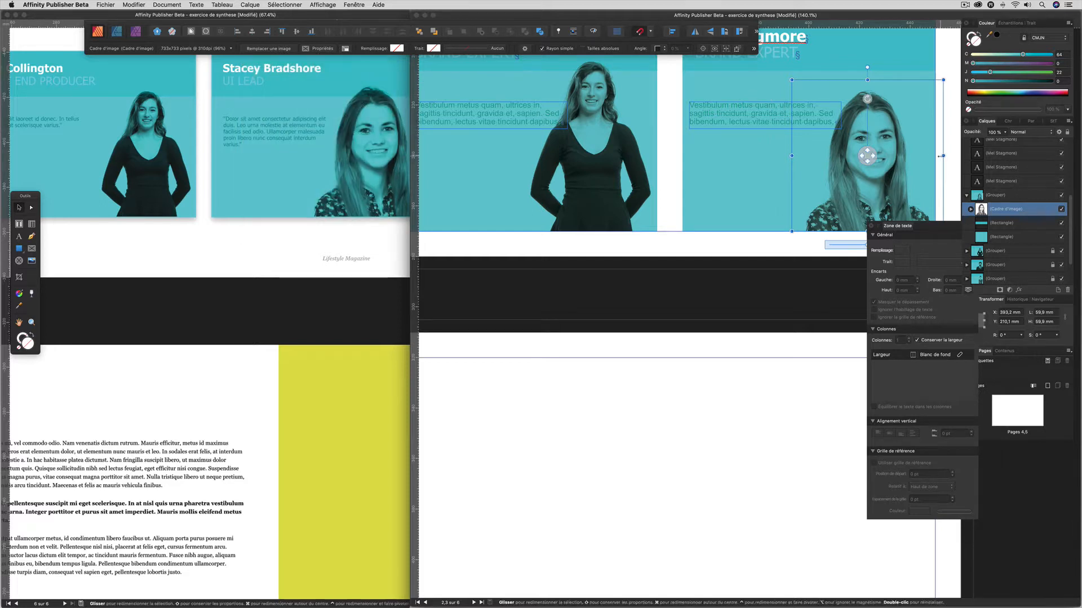
left_click_drag(941, 155, 930, 156)
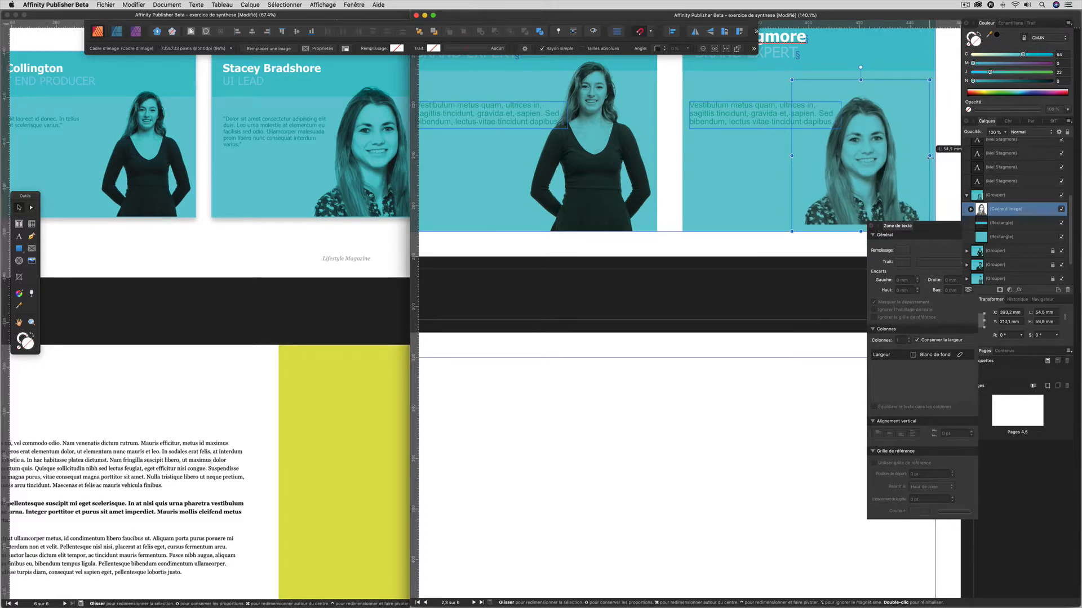
left_click_drag(866, 184, 874, 190)
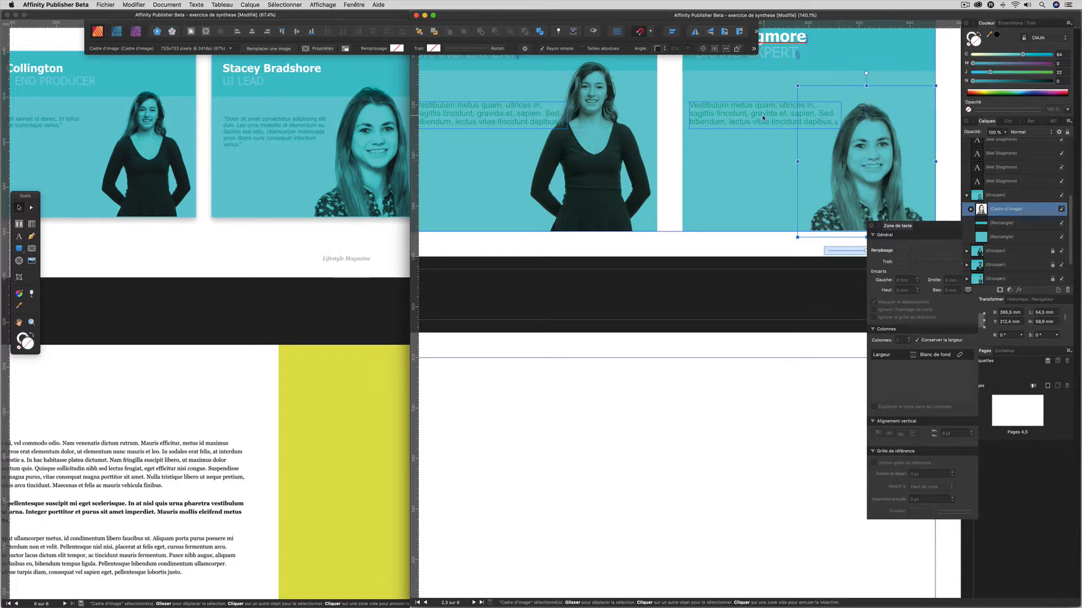
left_click(567, 141)
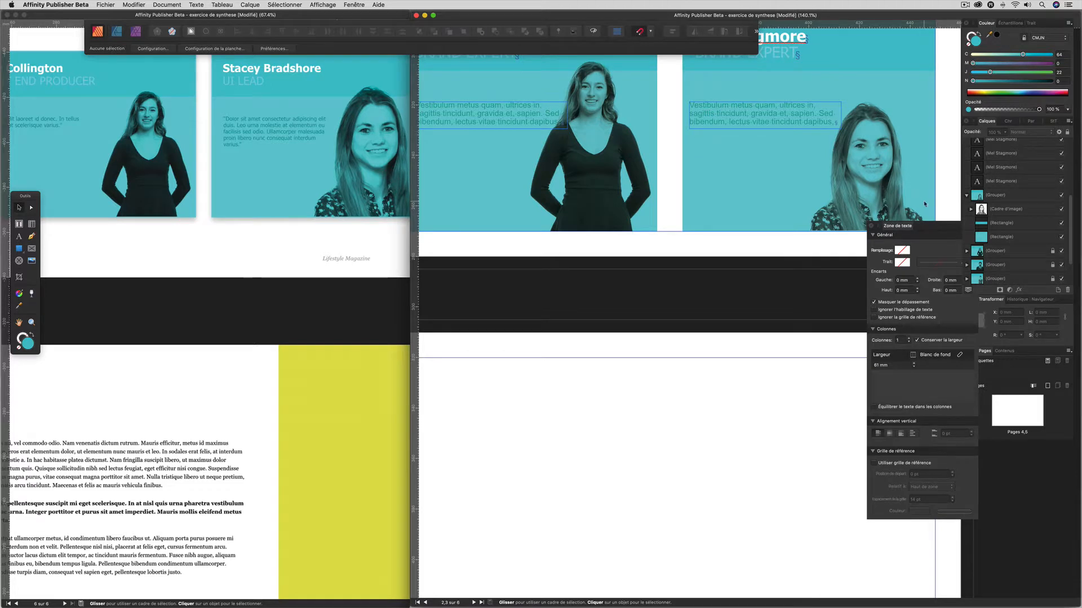
Collapse the fourth card's group and unlock the other three card groups.
left_click(967, 195)
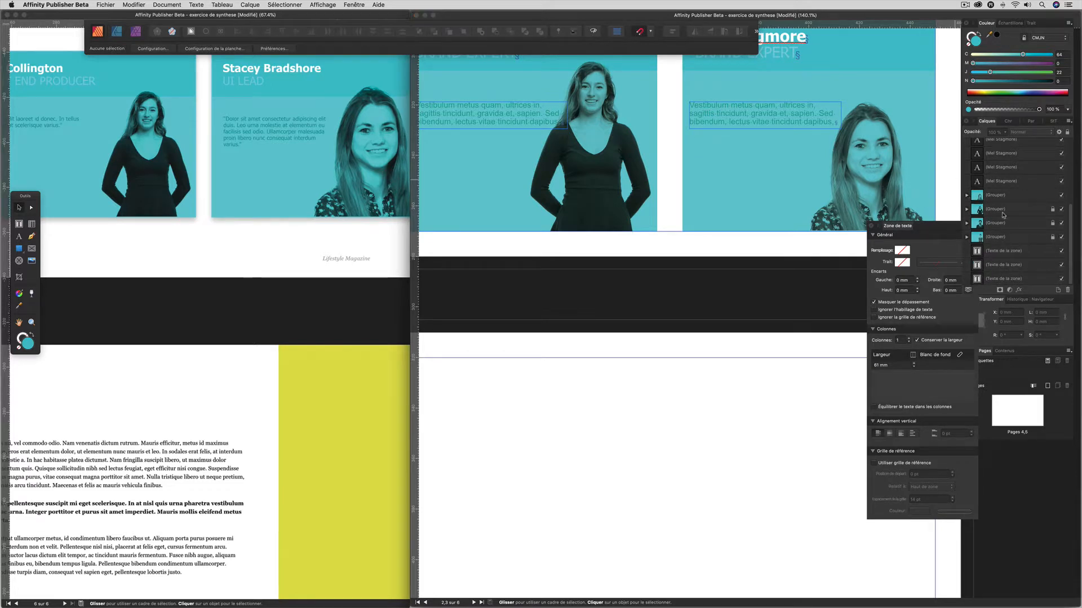
left_click(1052, 210)
left_click(1052, 223)
left_click(1051, 237)
Convert the third card's portrait to a picture frame and scale it down to about 64.3 × 66.1 mm, keeping its bottom-right corner in place.
left_click(979, 211)
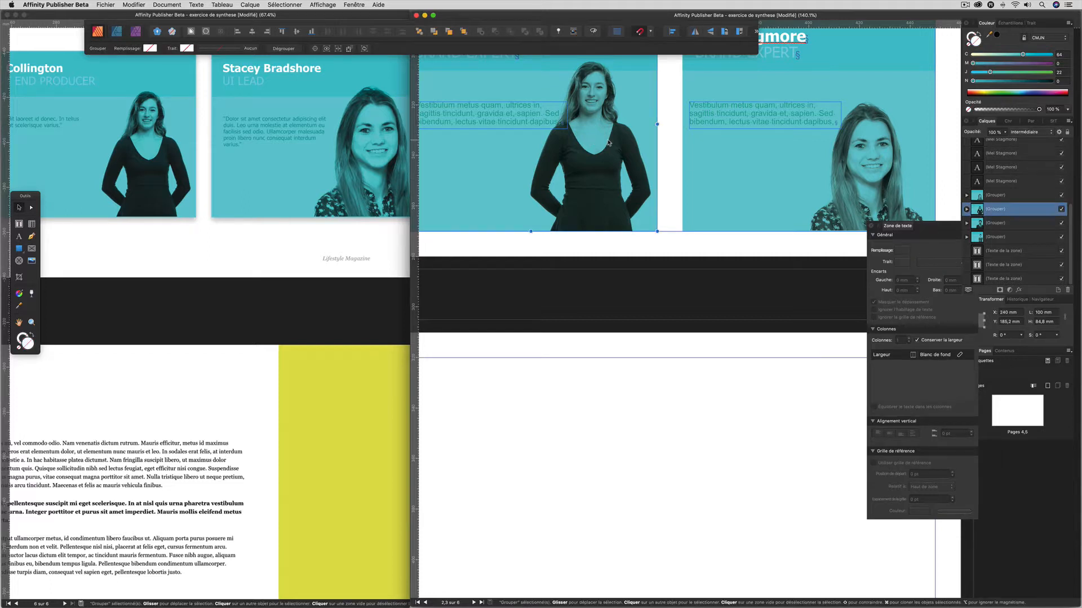
left_click(966, 210)
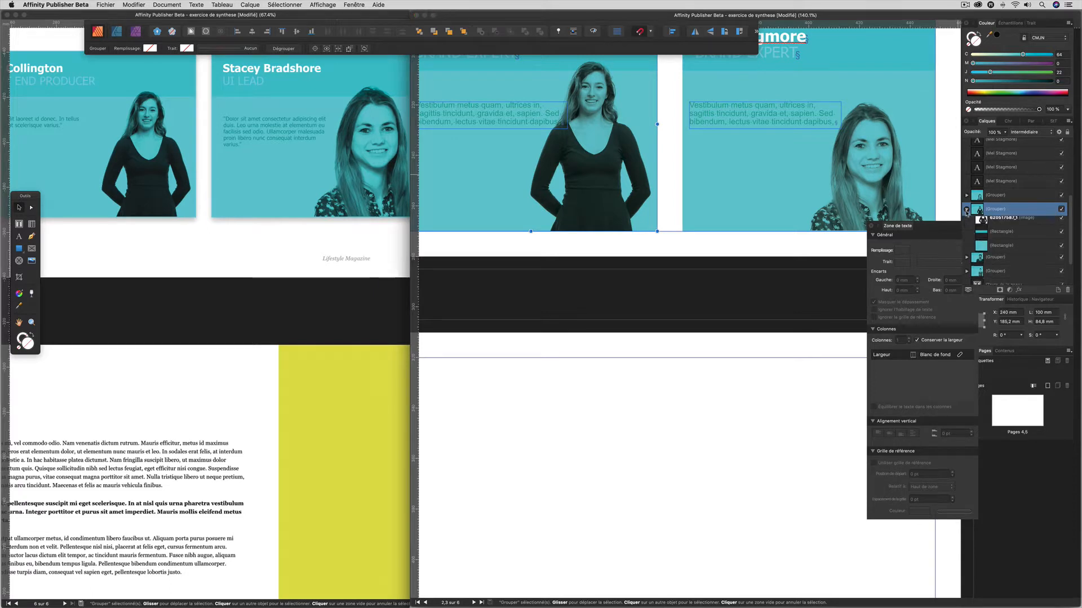
left_click(986, 224)
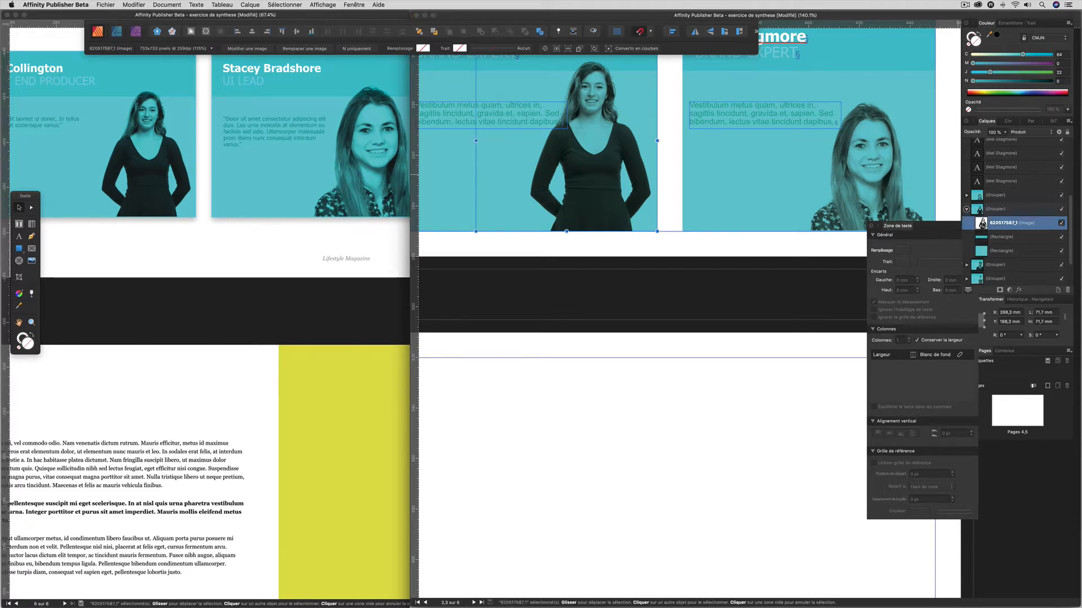
right_click(978, 222)
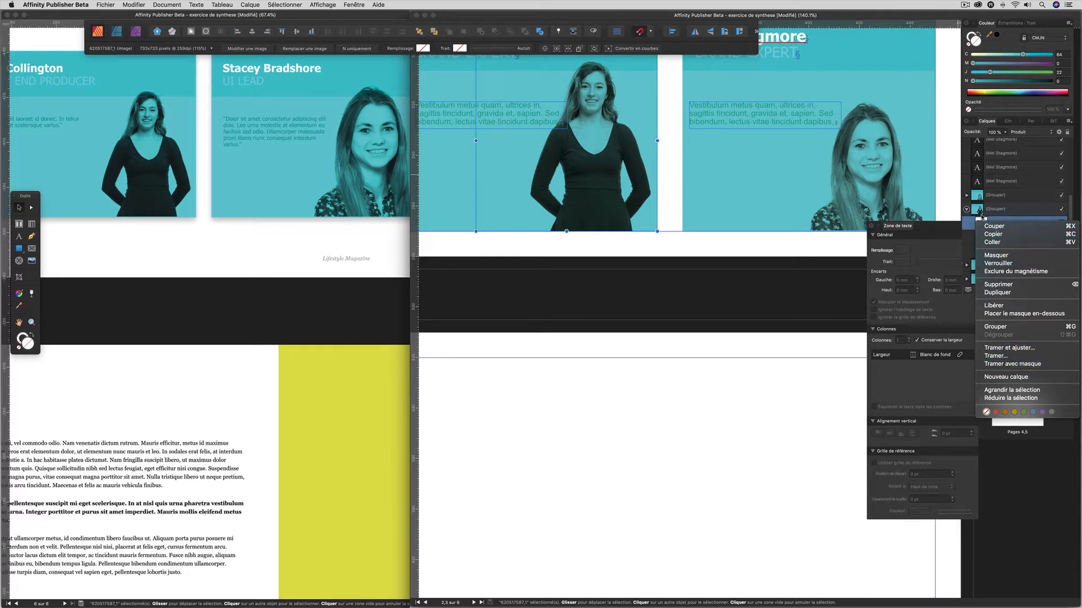
left_click(672, 179)
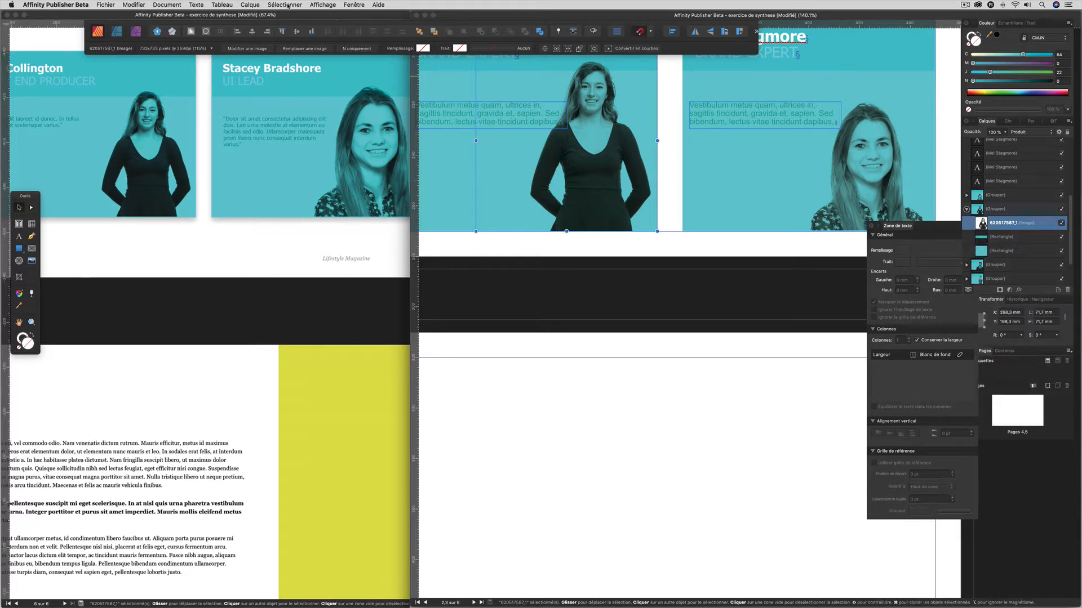
left_click(249, 4)
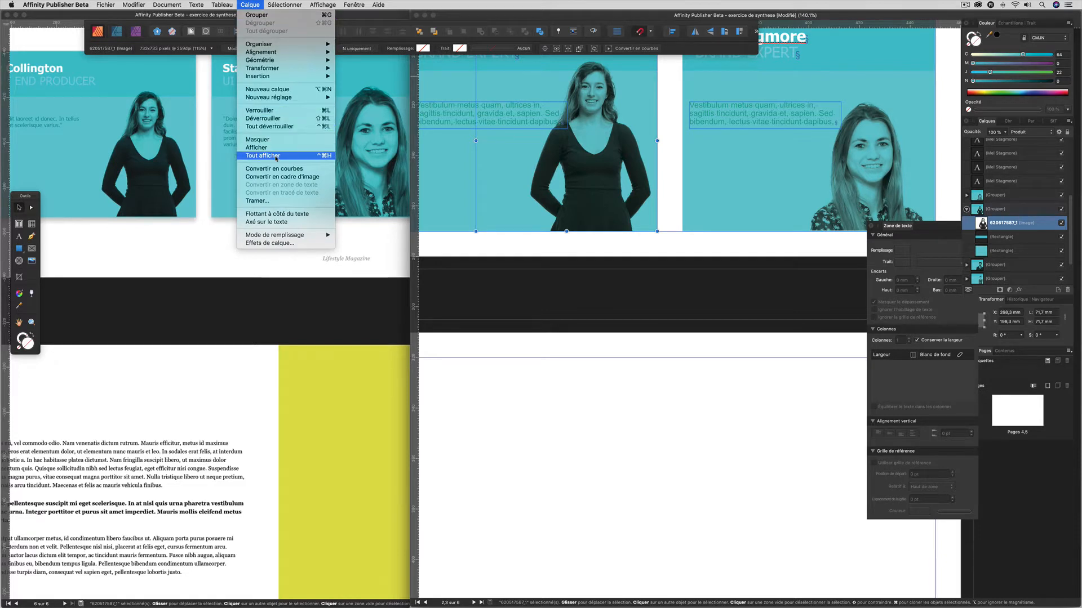
left_click(277, 176)
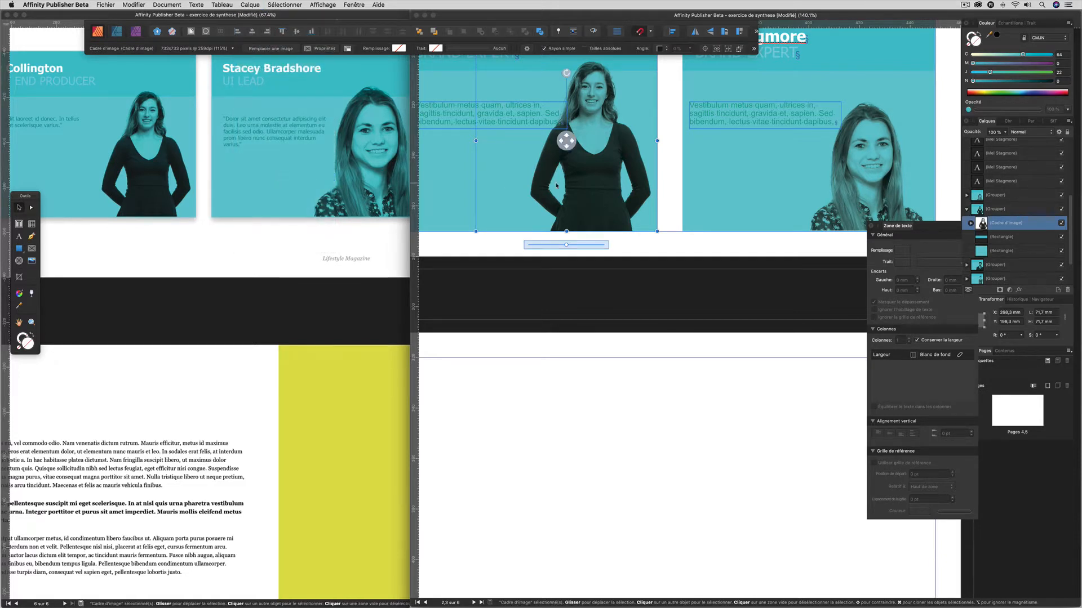
scroll(537, 137, "up", 2)
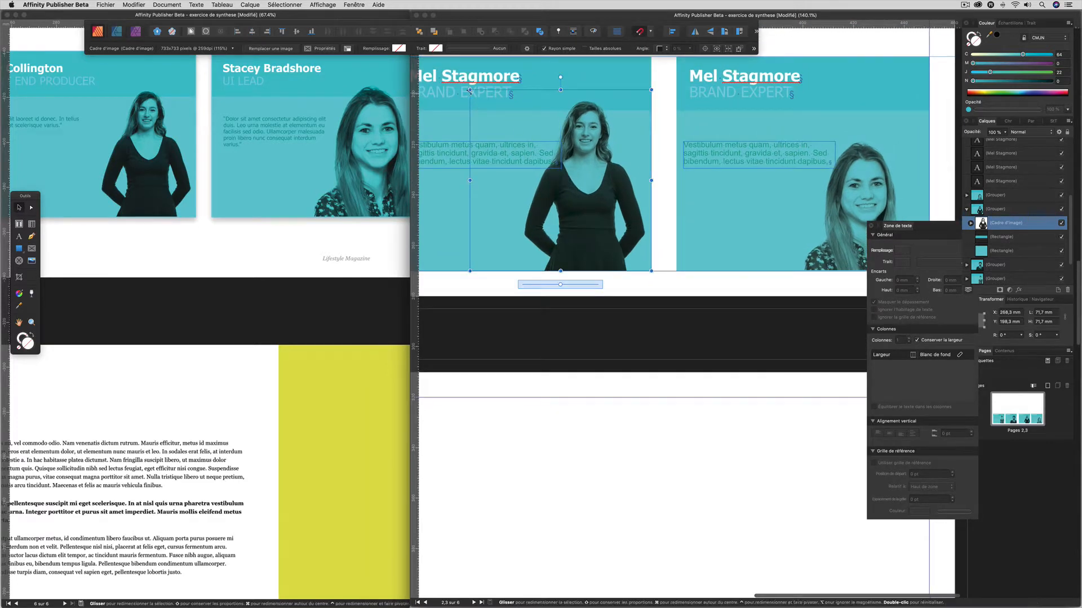
left_click_drag(469, 89, 488, 104)
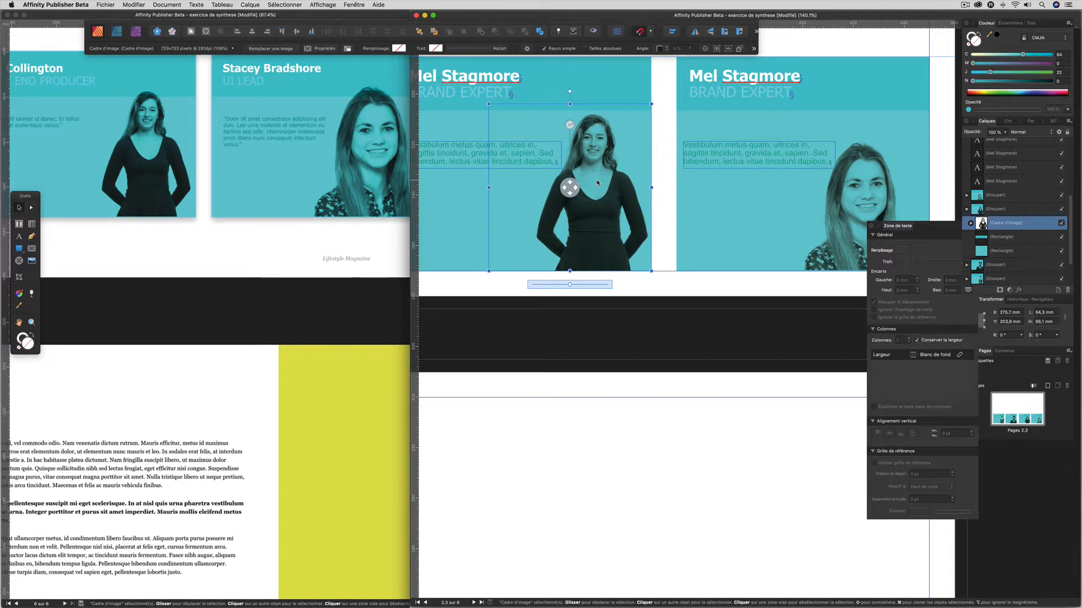
Convert the second card's portrait to a picture frame and scale it down to about 67.5 × 67.5 mm from its upper-left corner.
scroll(597, 182, "left", 10)
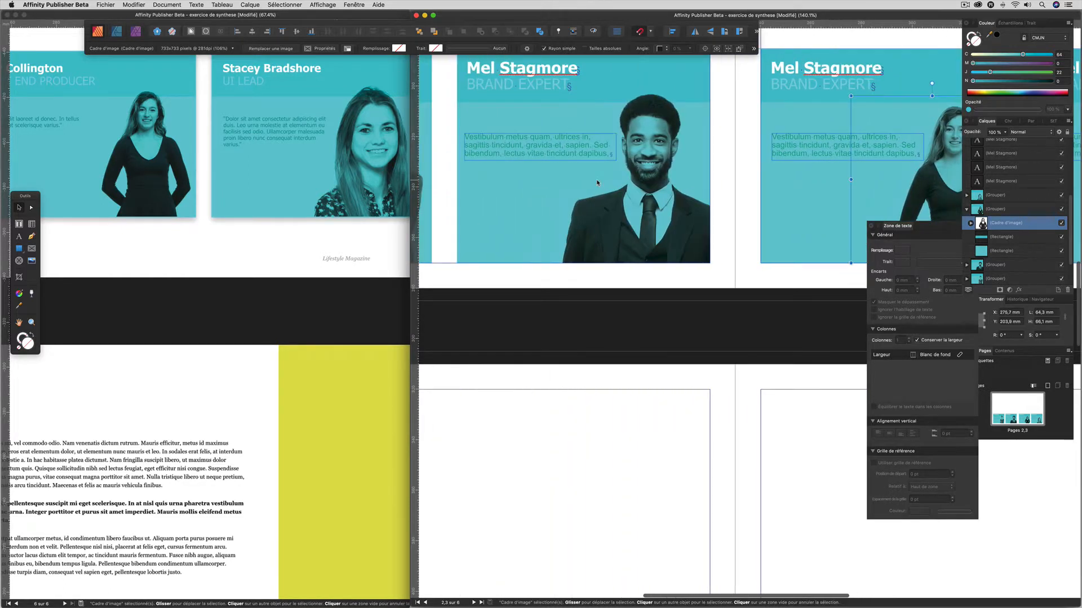
left_click(645, 181)
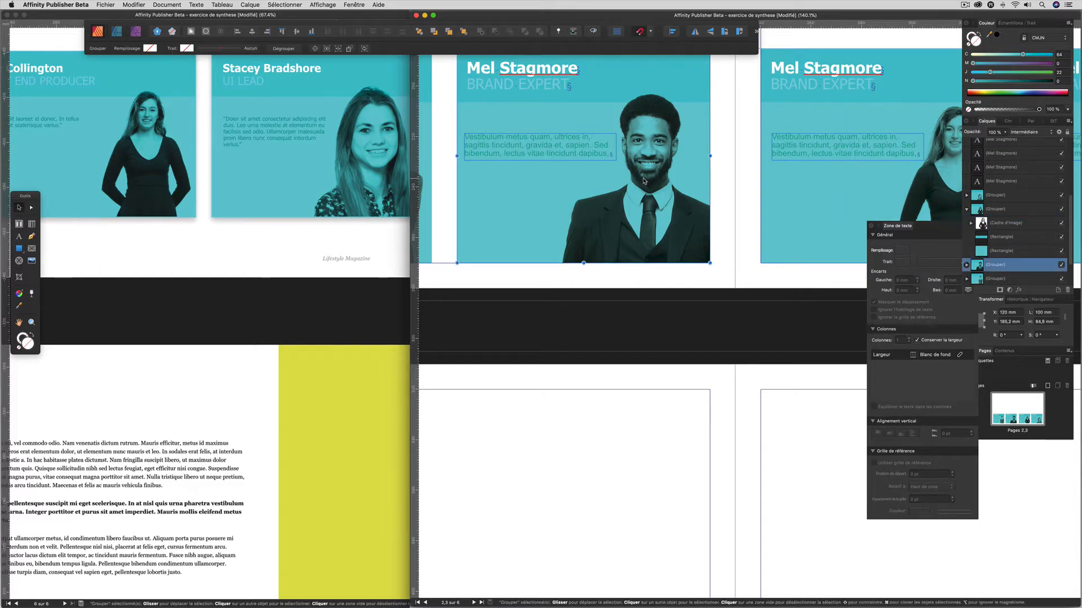
left_click(967, 265)
left_click(994, 280)
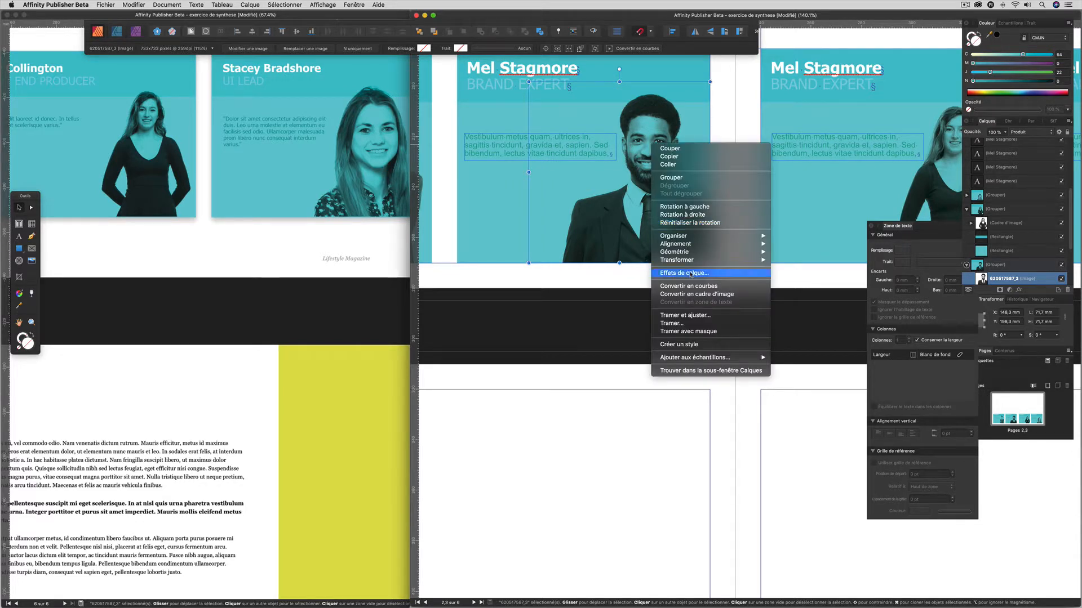
left_click(692, 294)
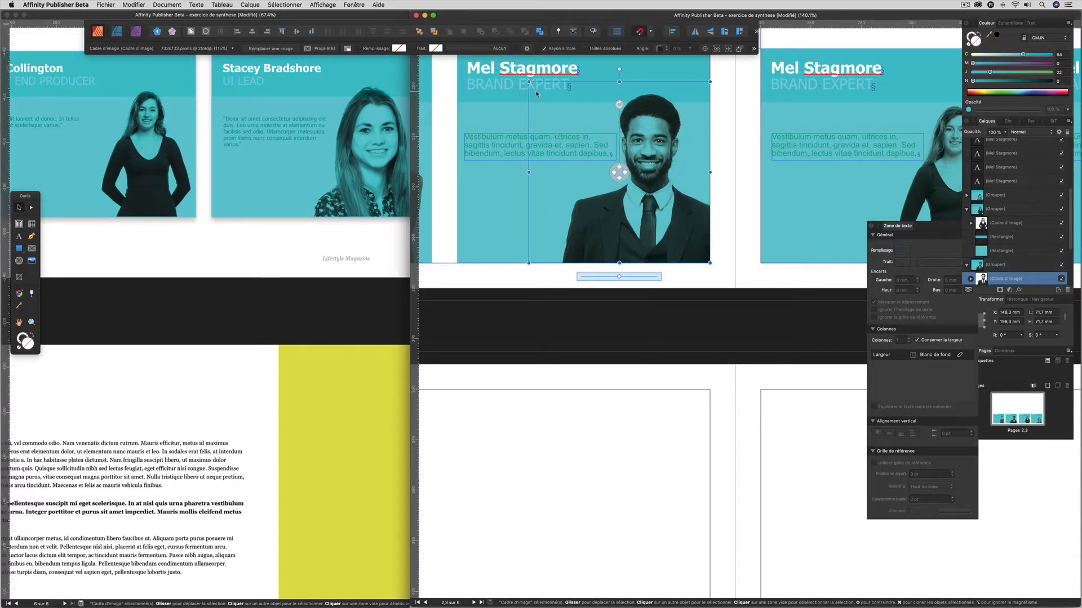
left_click_drag(530, 82, 539, 92)
Convert the first card's portrait to a picture frame and scale it down to about 67.3 × 67.3 mm from its upper-left corner.
scroll(608, 144, "left", 5)
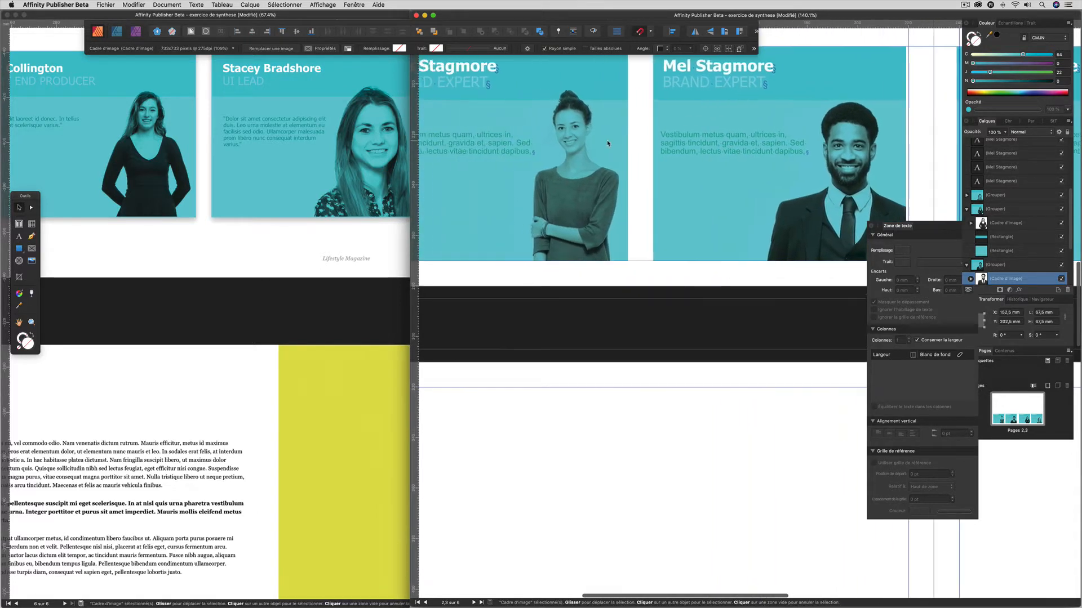
left_click(598, 145)
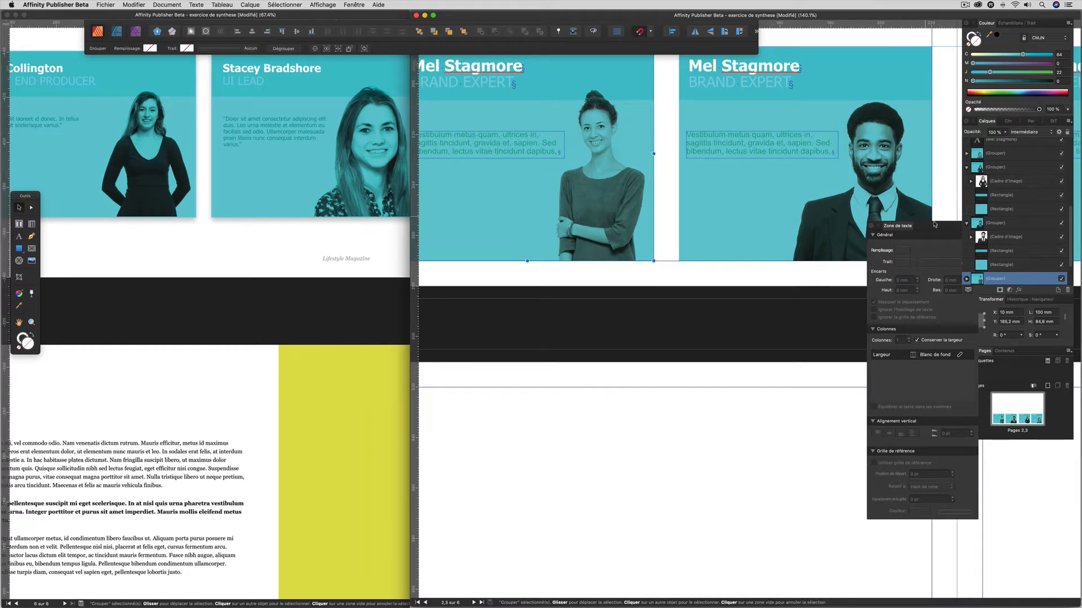
scroll(984, 246, "down", 2)
scroll(984, 246, "up", 1)
left_click(966, 237)
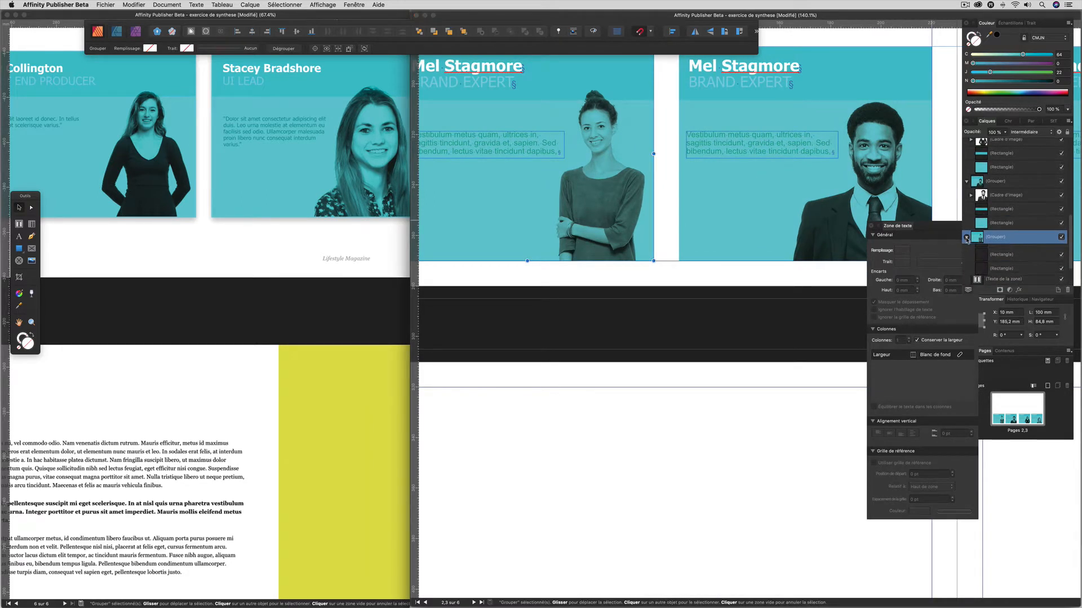
left_click(983, 253)
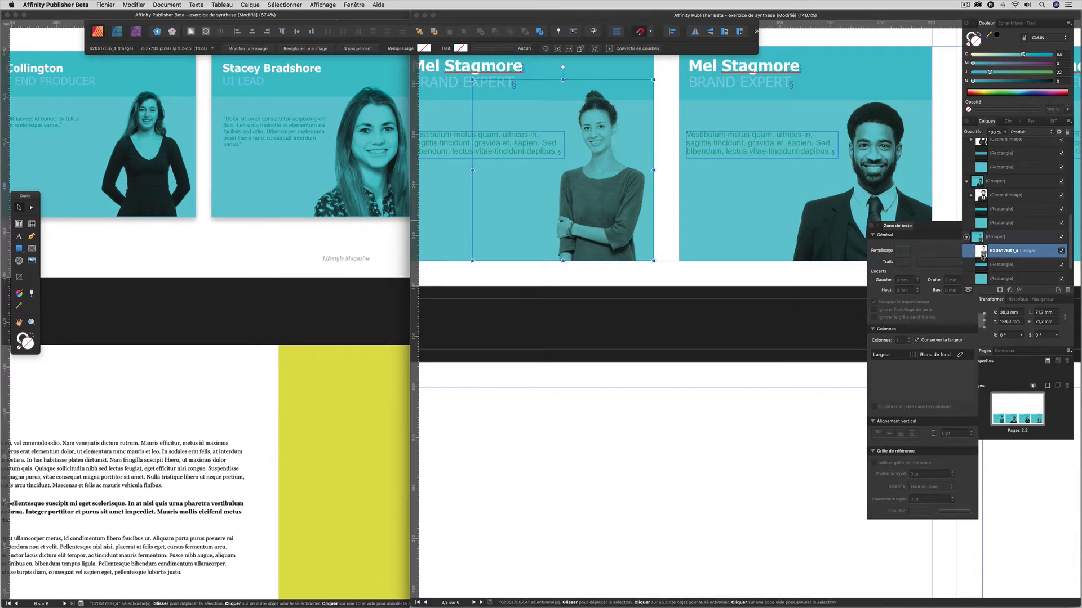
right_click(589, 151)
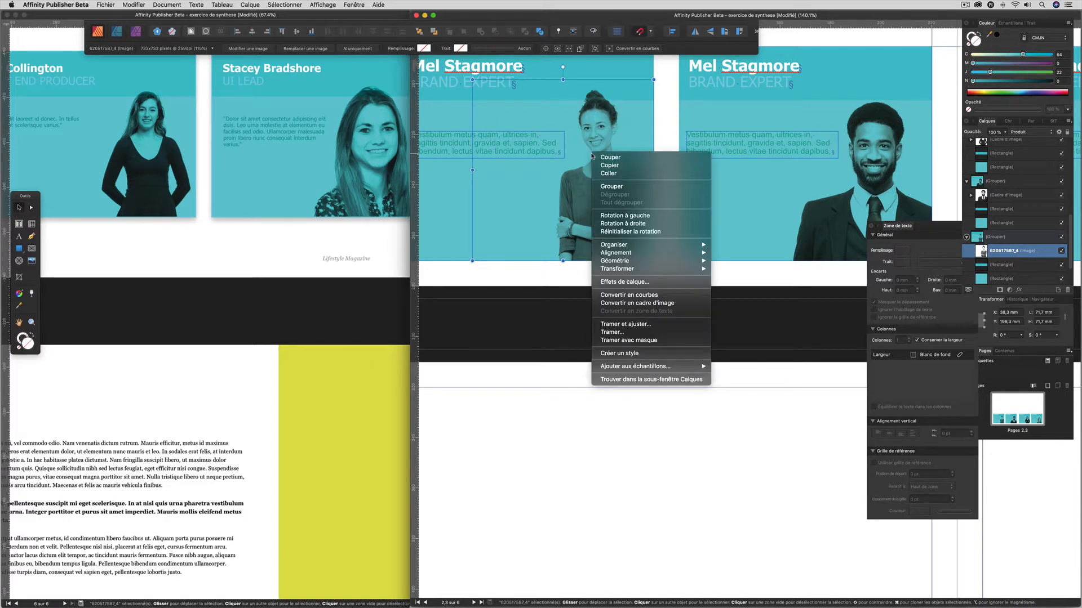
left_click(636, 303)
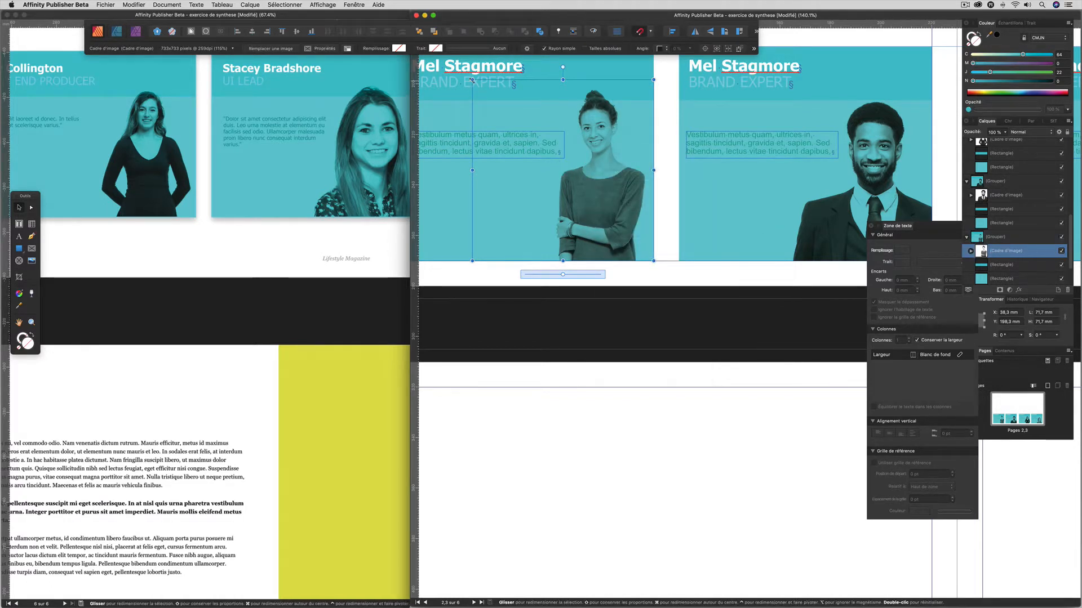
left_click_drag(472, 80, 483, 90)
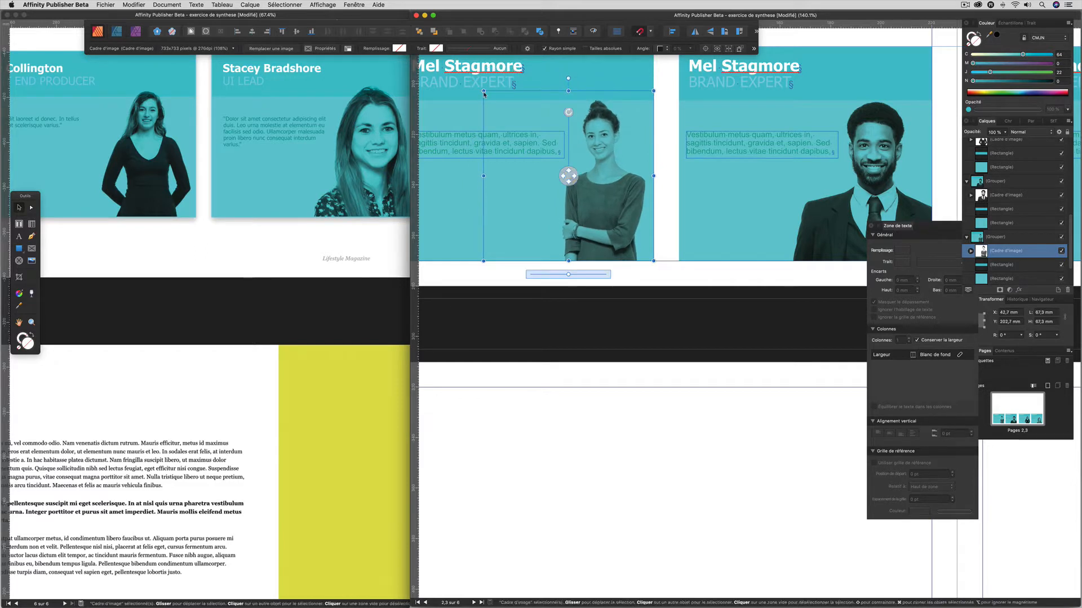
Try grouping the first card's name, job title and quote with its picture group, and undo the grouping.
scroll(613, 204, "down", 8)
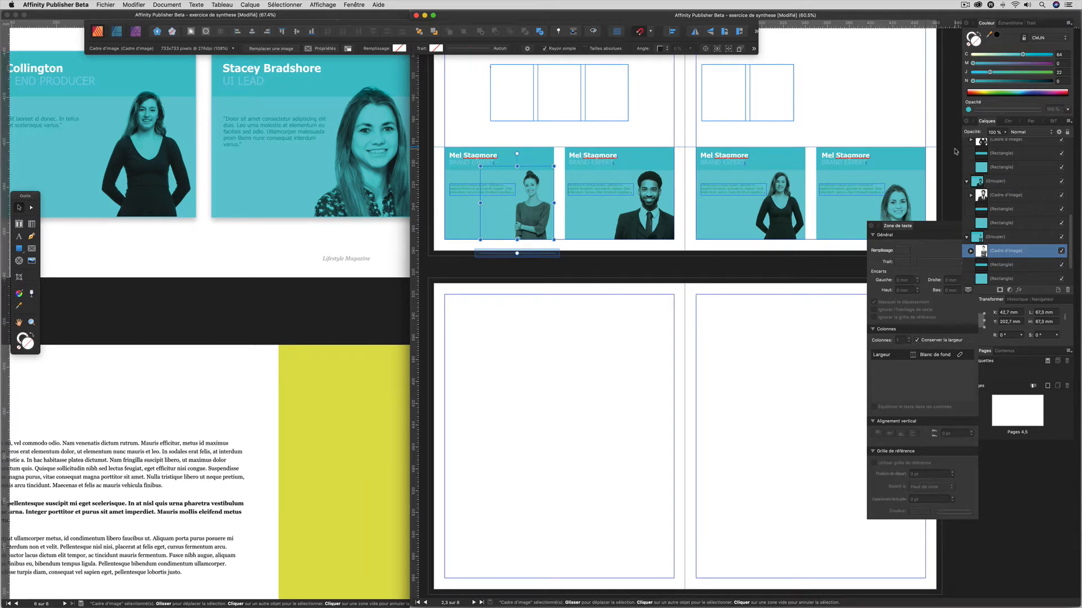
left_click_drag(439, 142, 559, 242)
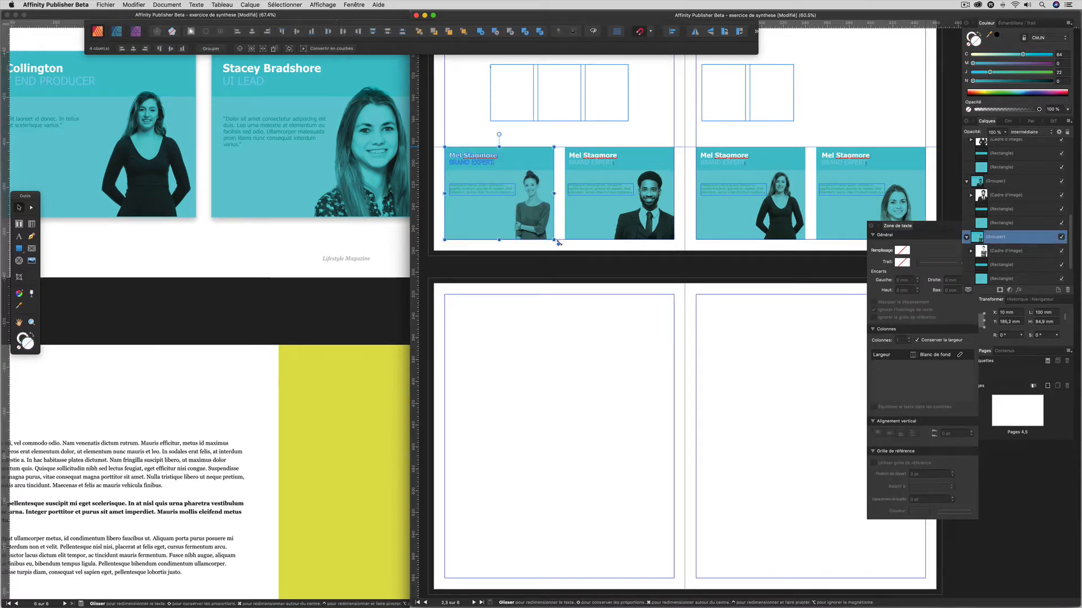
left_click(559, 242)
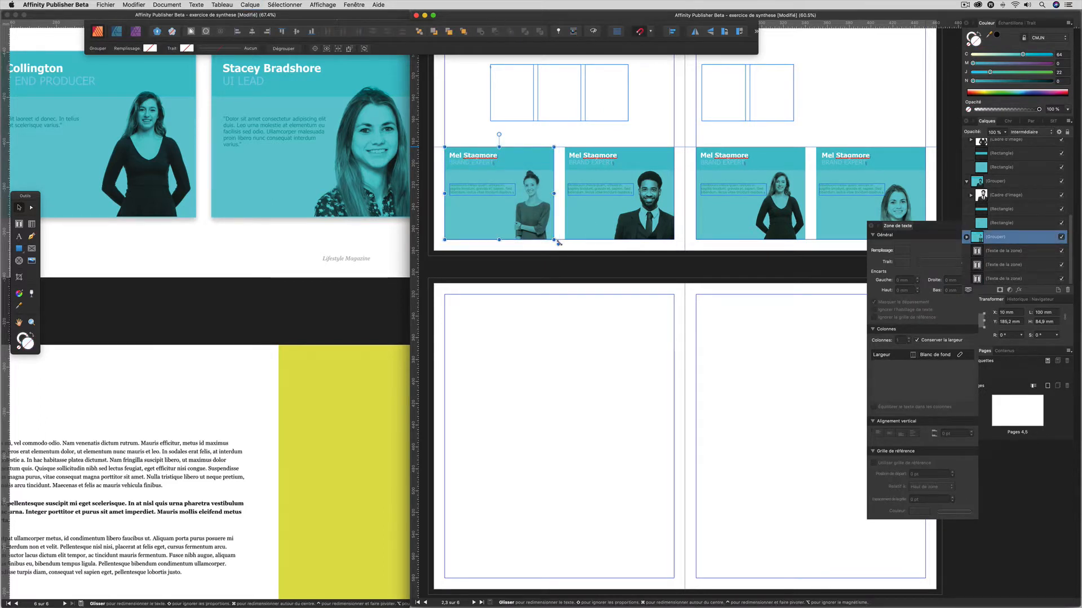
left_click_drag(560, 141, 679, 242)
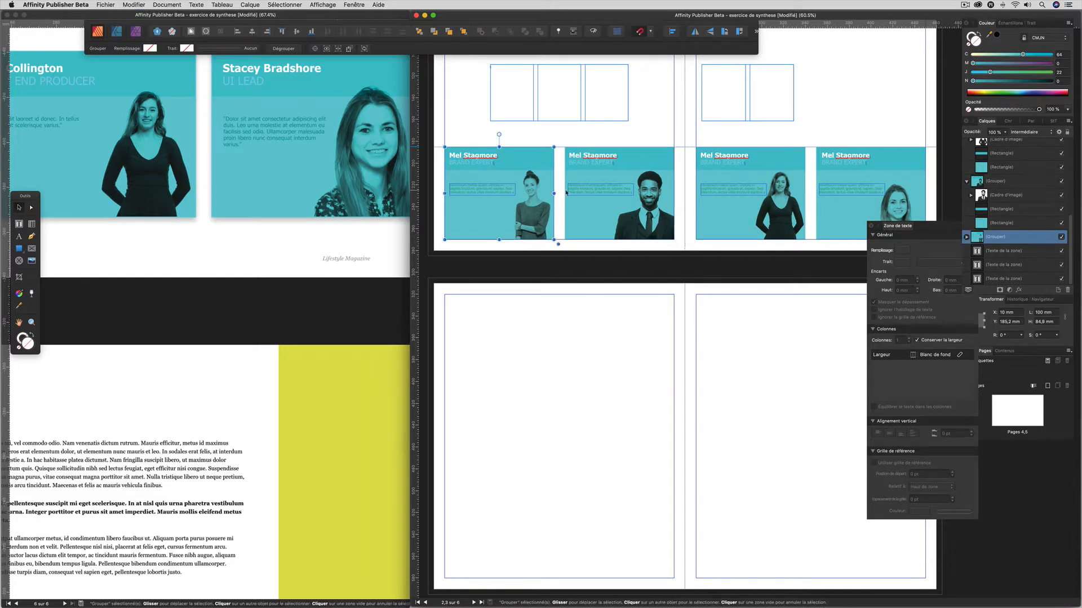
left_click(540, 140)
left_click(459, 171)
left_click(247, 4)
left_click(254, 27)
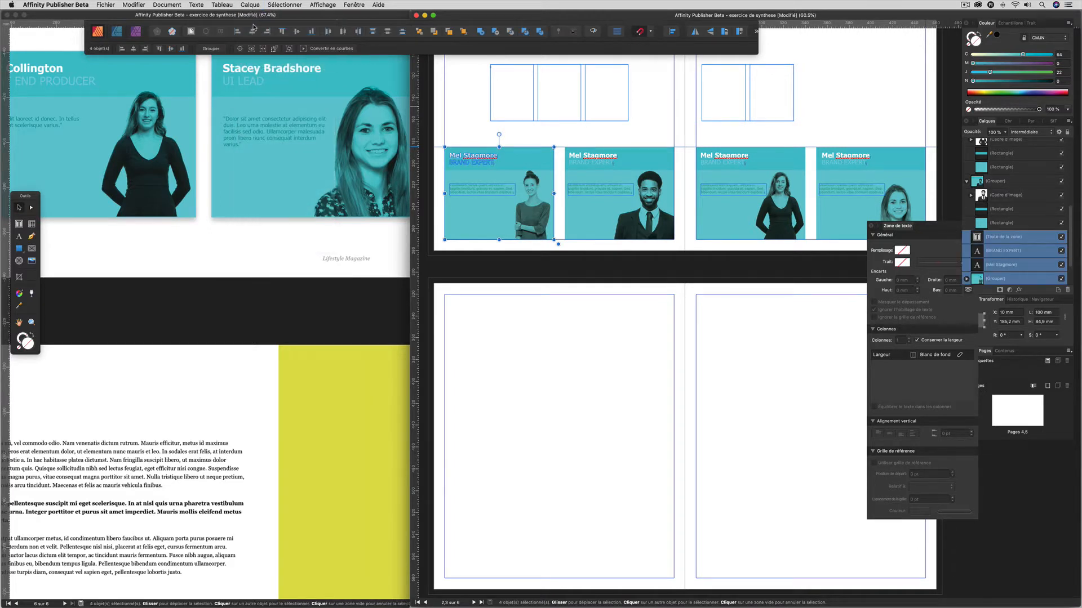
key("super+g")
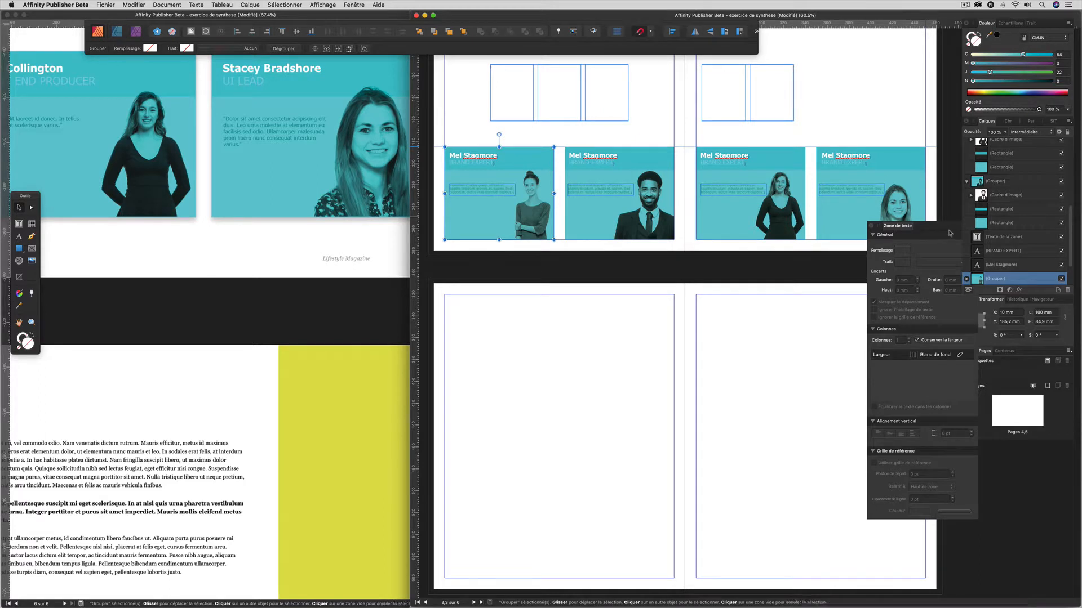
Group the two turquoise background rectangles inside the first card's group.
scroll(966, 241, "down", 3)
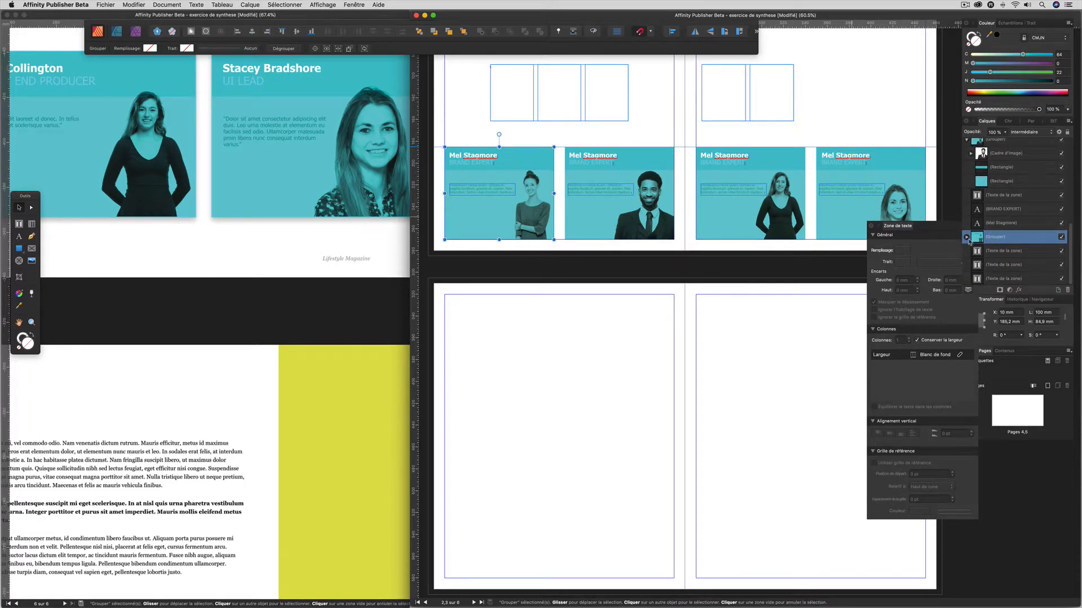
left_click(966, 237)
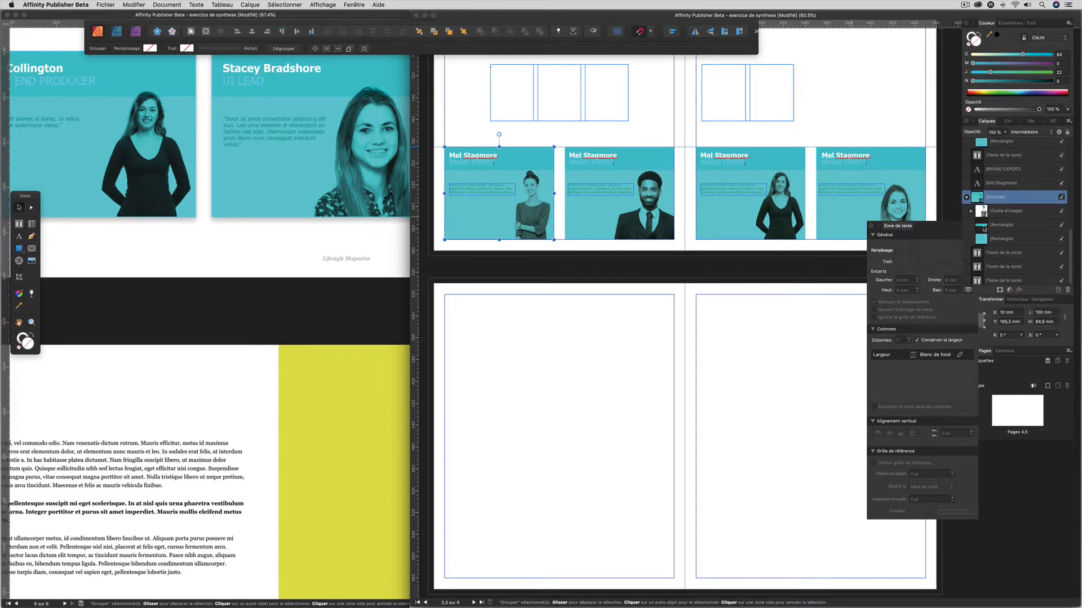
left_click(984, 226)
left_click(983, 239, "shift")
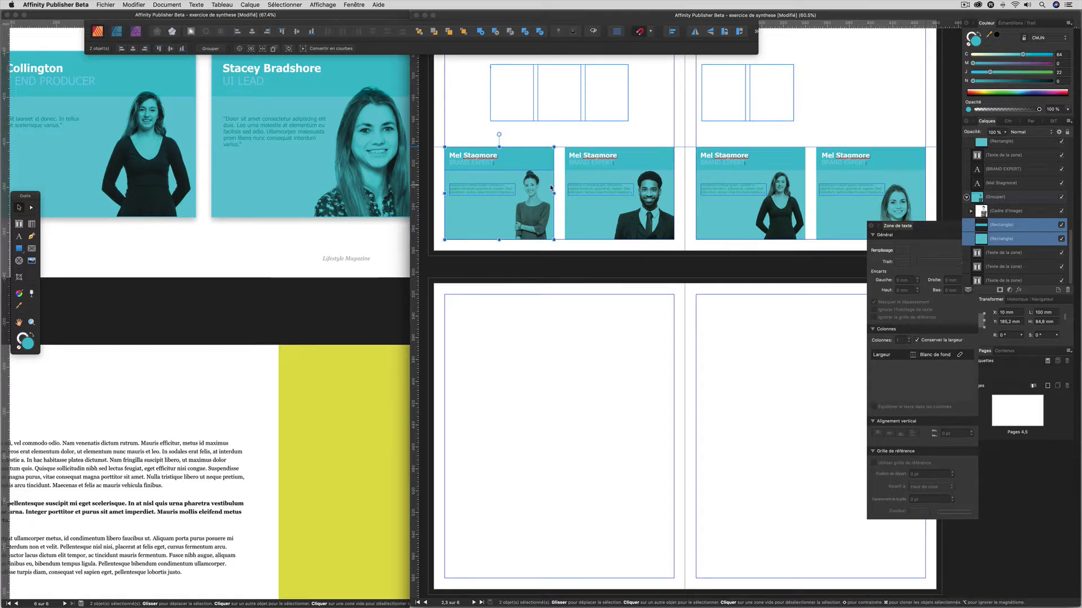
key("super+g")
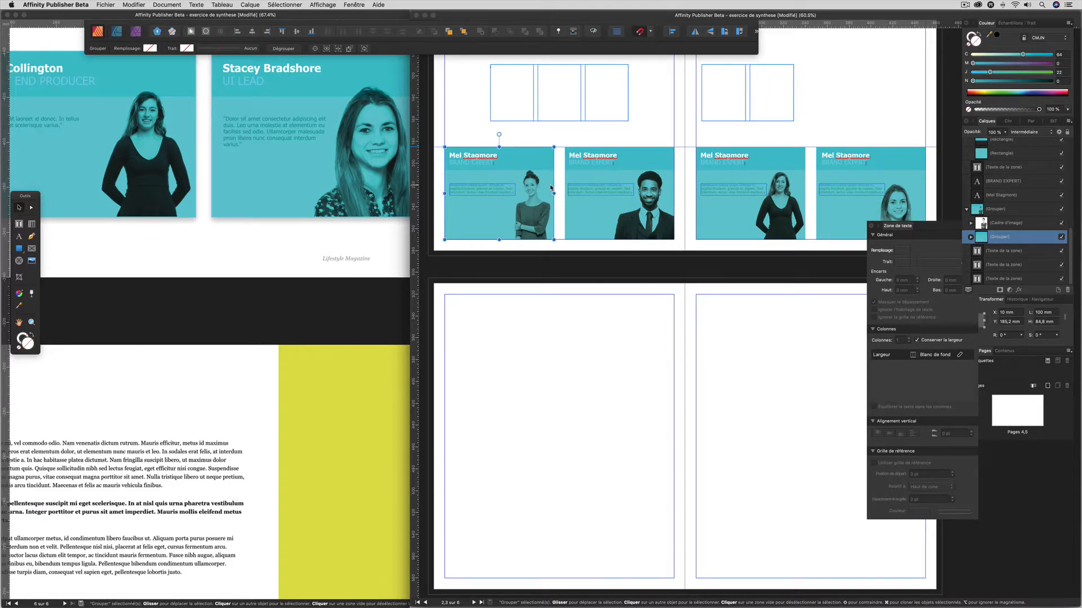
Add an outer shadow to the first card's background group with 18% opacity, about 28.1 px radius, 26.1 px offset and 14% intensity.
left_click(250, 5)
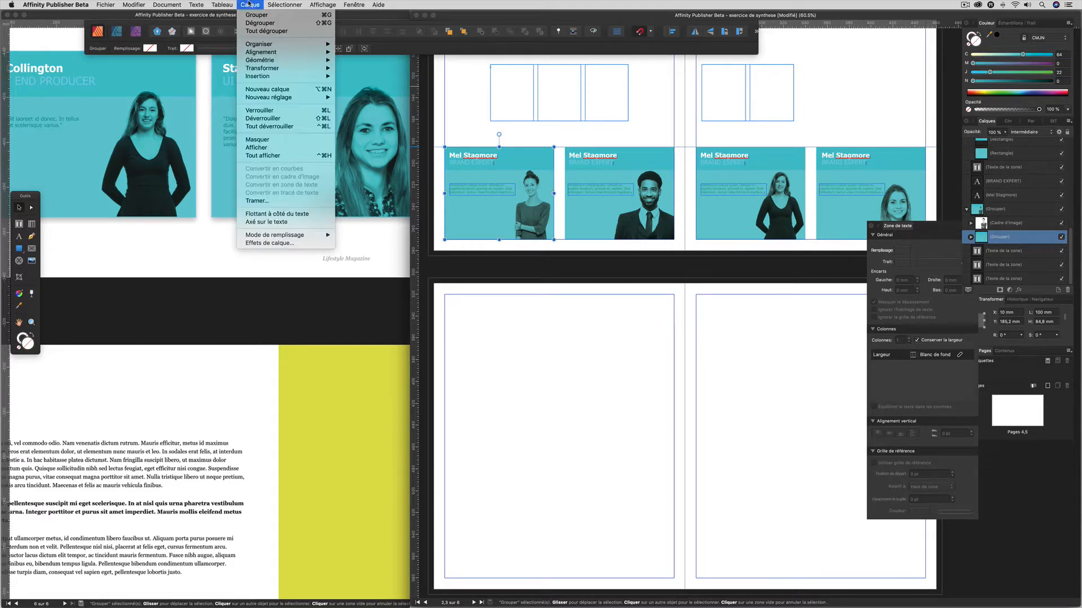
left_click(276, 243)
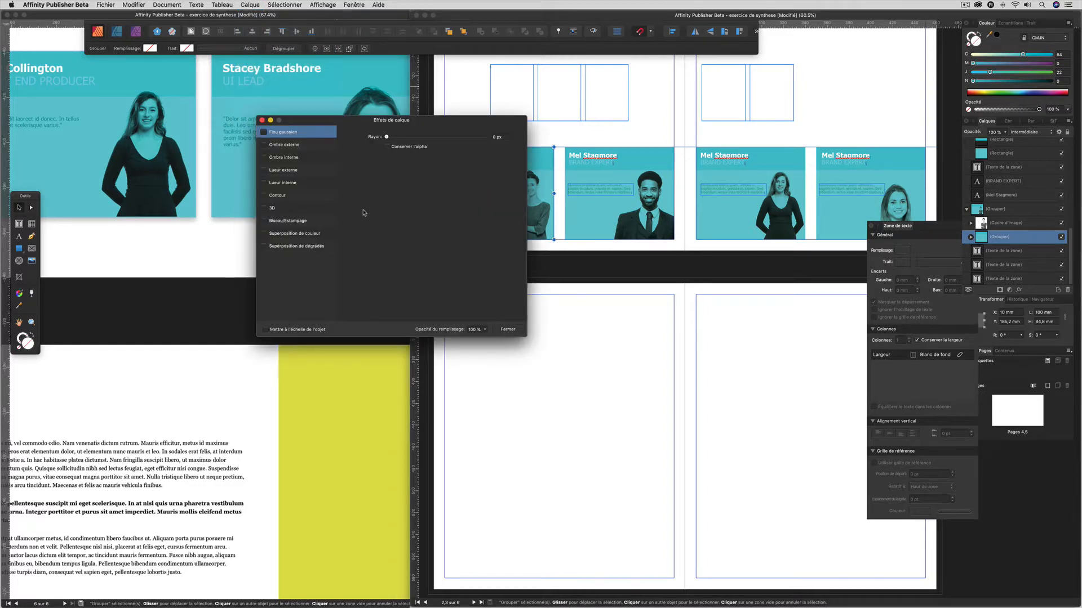
left_click(283, 146)
left_click(265, 146)
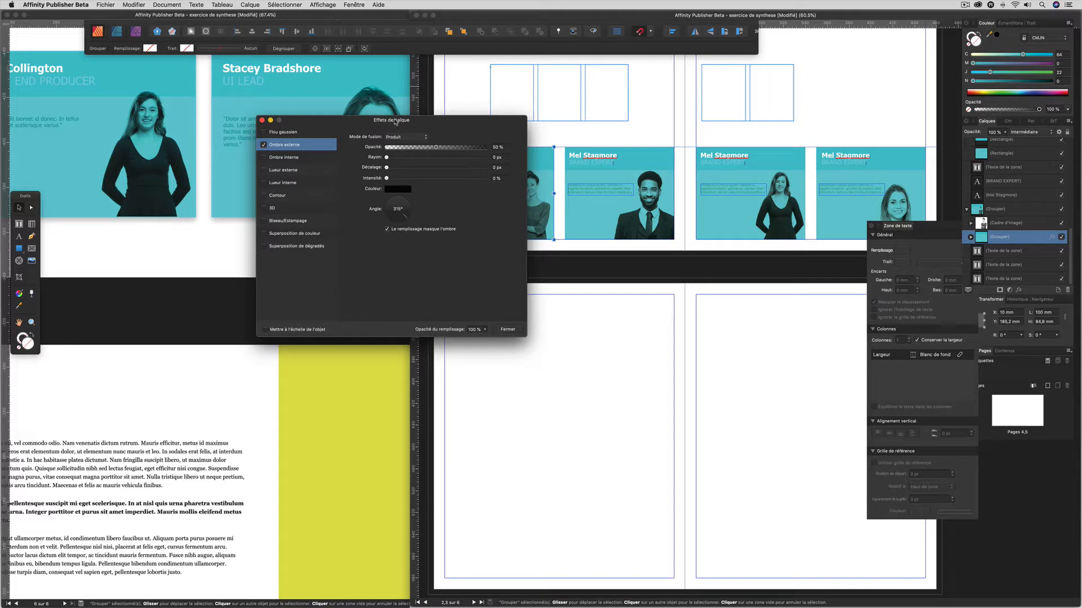
left_click_drag(396, 121, 338, 114)
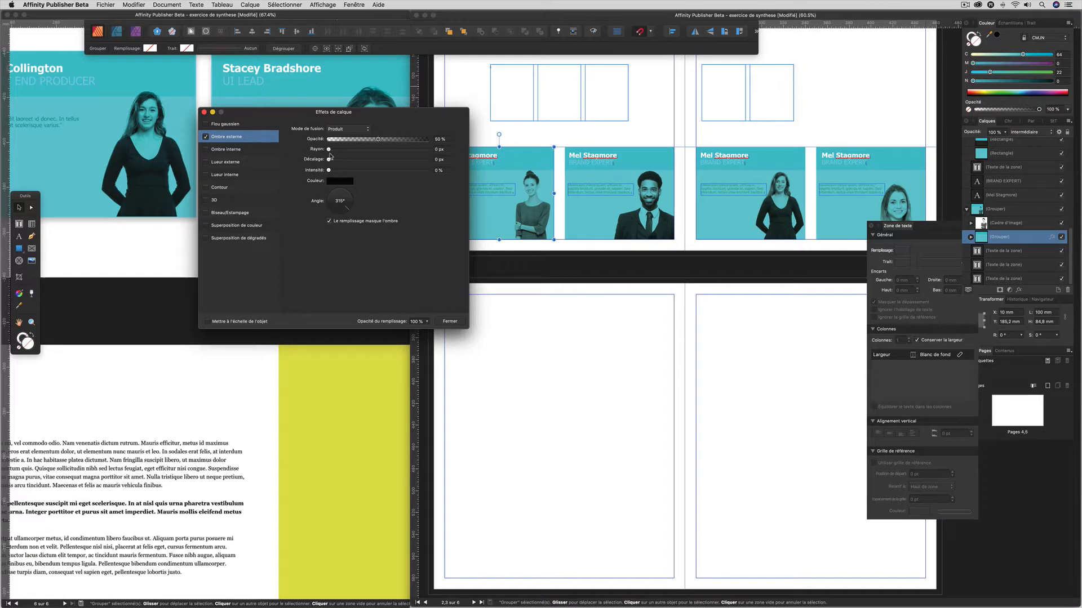
mouse_move(328, 149)
left_mouse_down()
mouse_move(344, 149)
mouse_move(339, 162)
mouse_move(372, 163)
mouse_move(357, 150)
mouse_move(373, 162)
mouse_move(415, 161)
mouse_move(390, 160)
mouse_move(376, 140)
mouse_move(350, 141)
mouse_move(344, 171)
mouse_move(371, 171)
mouse_move(341, 172)
mouse_move(393, 153)
mouse_move(347, 141)
left_mouse_up()
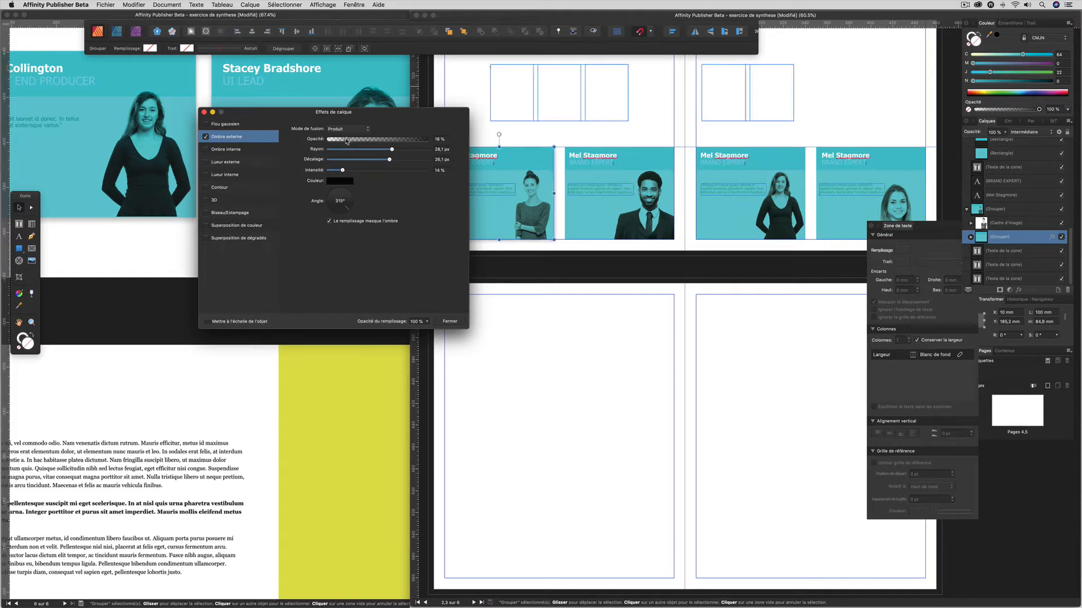
left_click(204, 112)
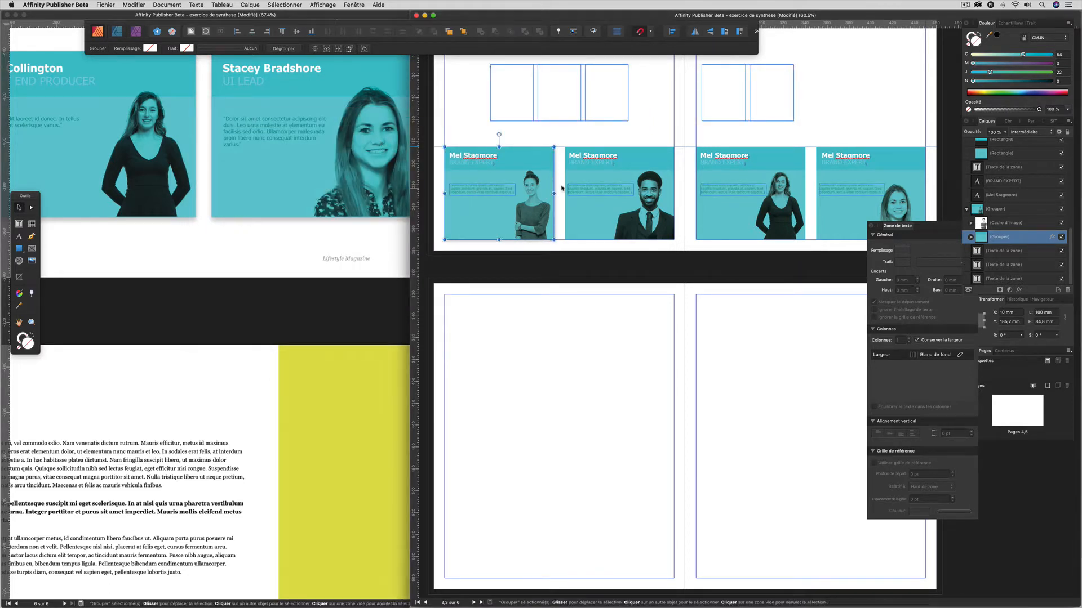
Group the second card's two background rectangles, keeping its picture frame separate.
left_click(662, 162)
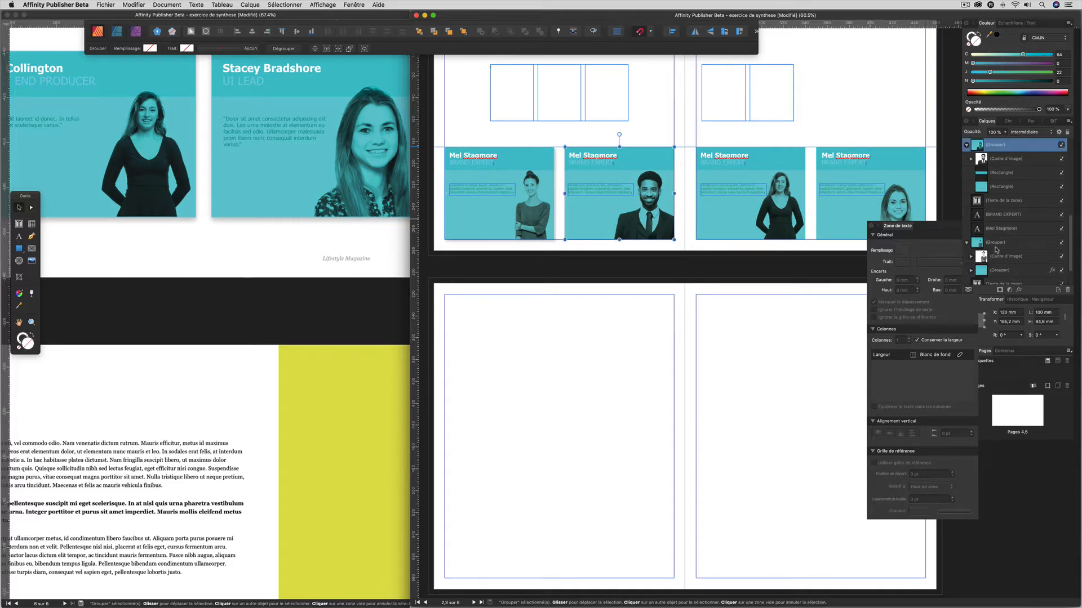
left_click(980, 173)
left_click(981, 187, "shift")
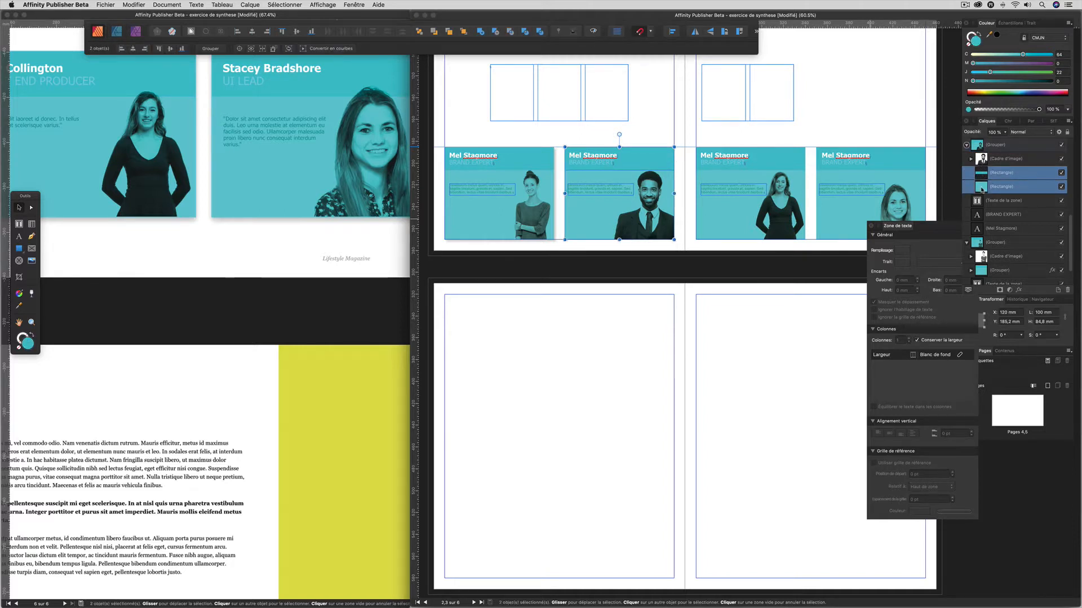
key("super+g")
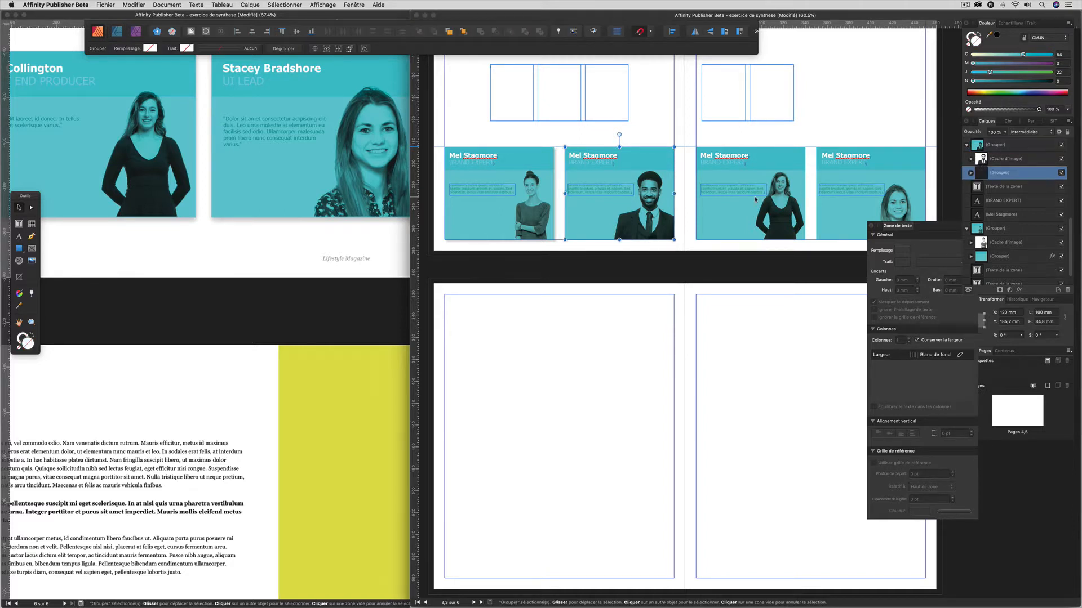
Group the third card's two background rectangles, keeping its picture frame separate.
left_click(798, 184)
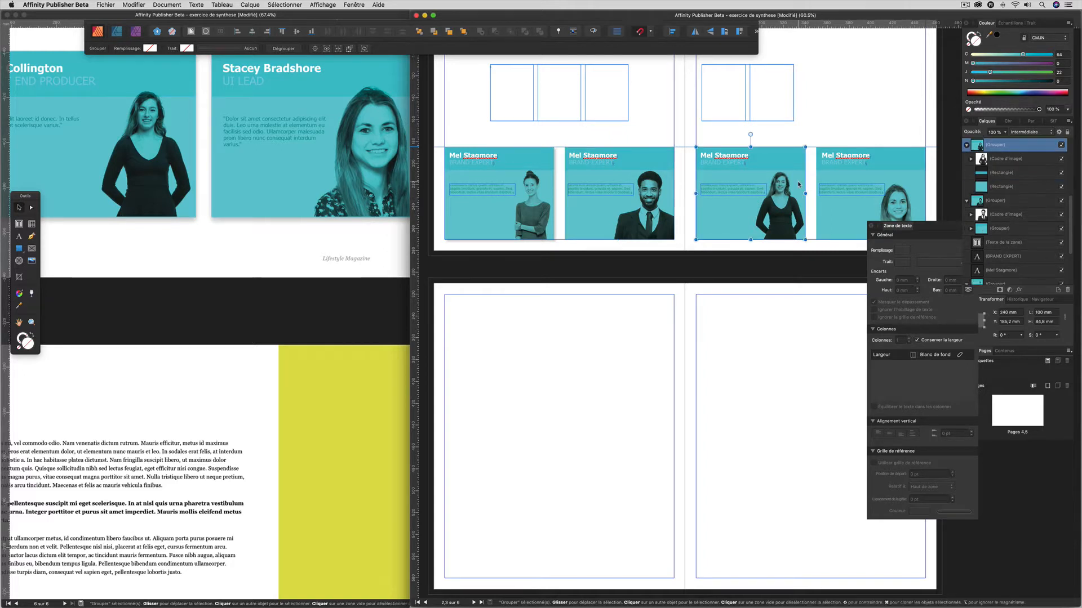
left_click(982, 175)
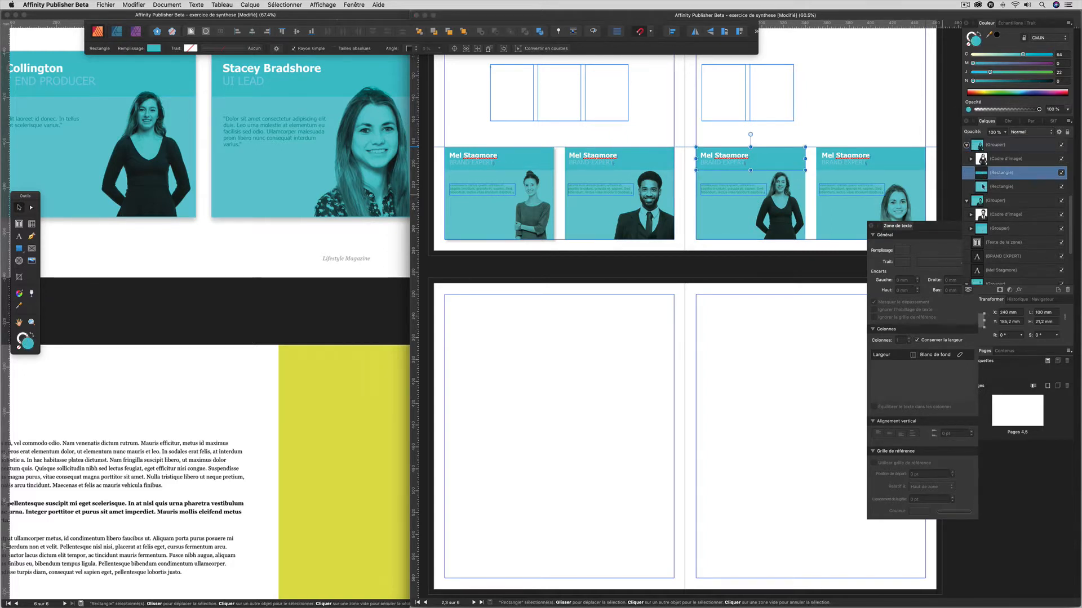
left_click(983, 190, "shift")
key("super+g")
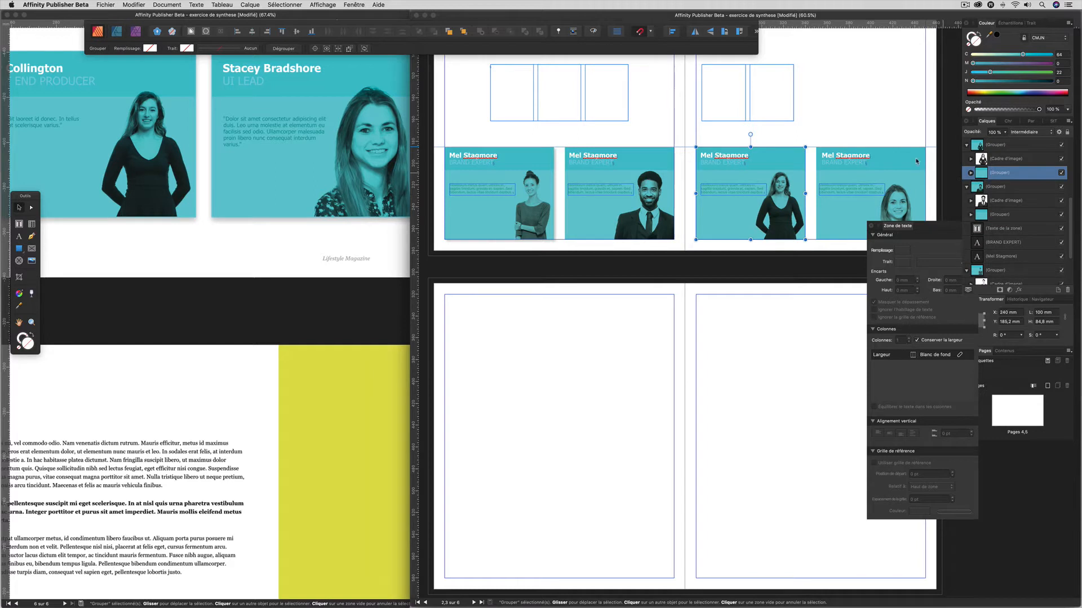
Group the fourth card's two background rectangles, keeping its picture frame separate.
left_click(921, 165)
left_click(966, 145)
left_click(982, 173)
left_click(983, 188, "shift")
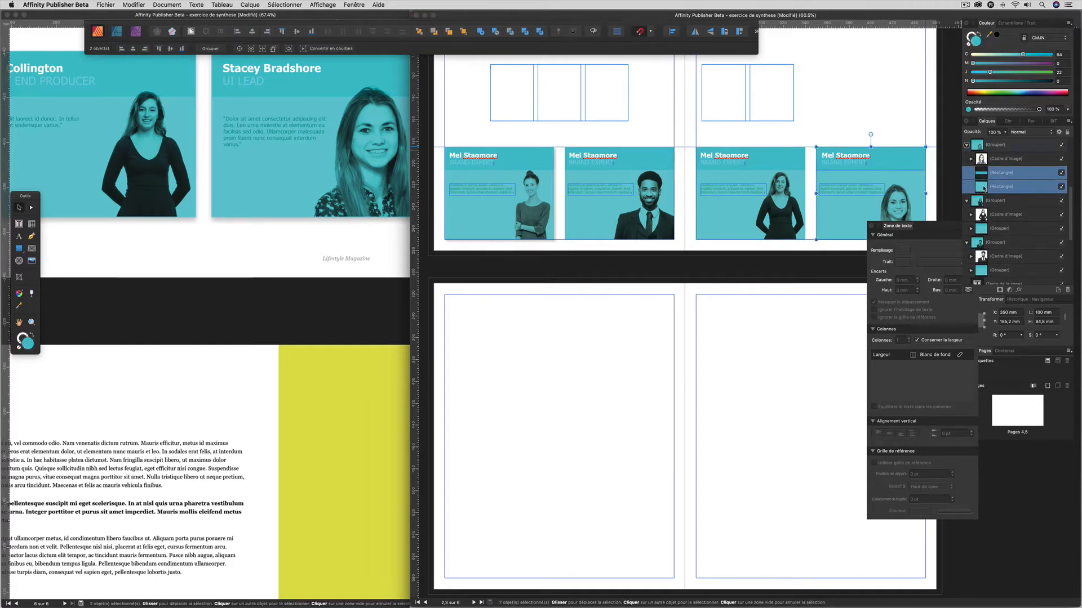
key("super+g")
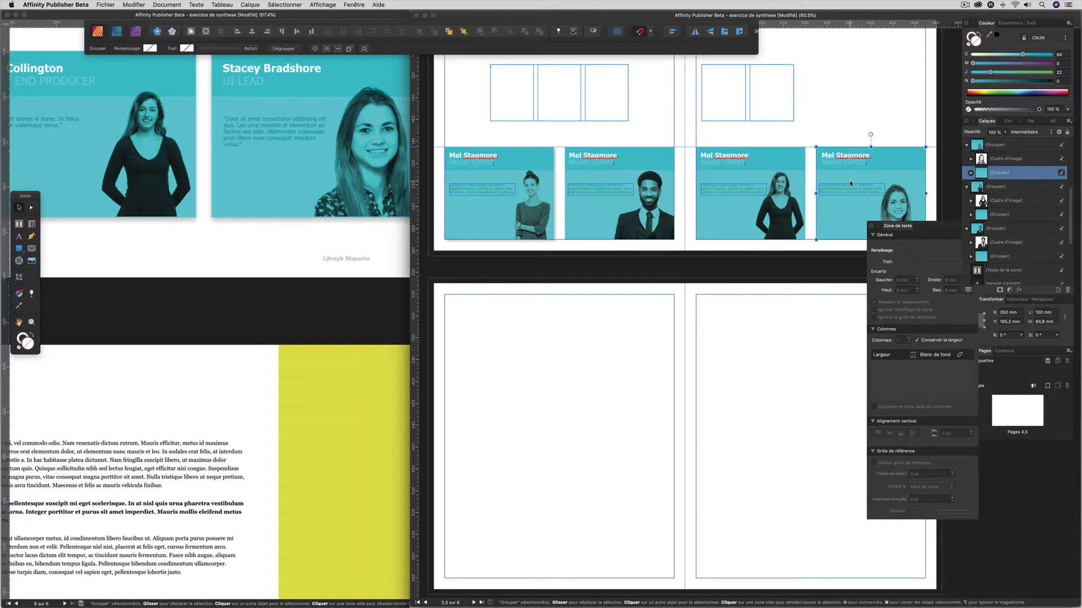
Copy the first card's background group that carries the outer shadow, so its effect can be reused.
left_click(552, 183)
left_click(986, 223)
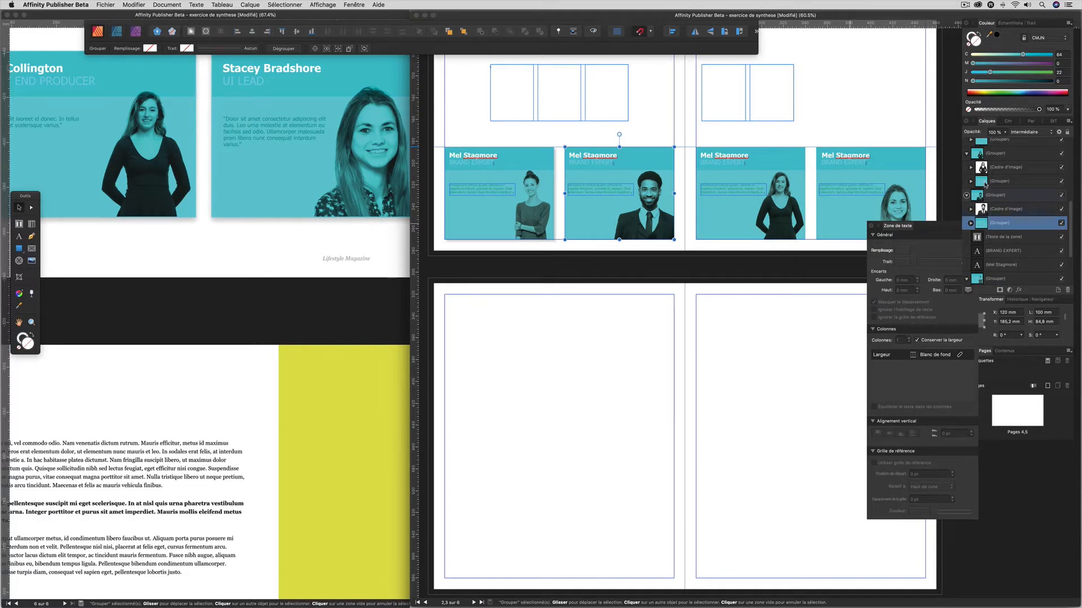
scroll(990, 241, "down", 3)
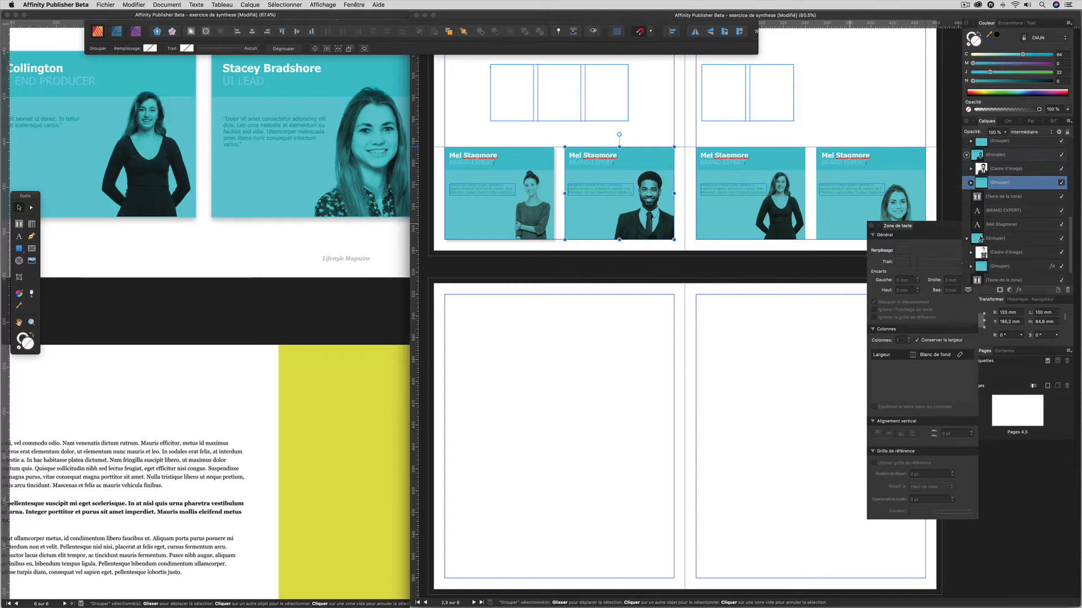
left_click(983, 266)
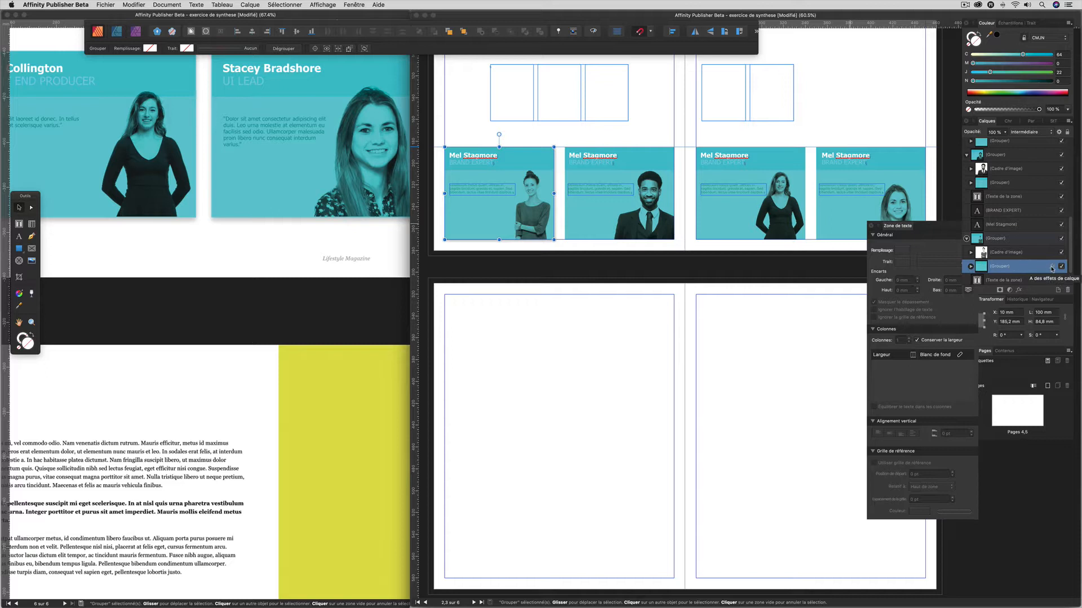
left_click(134, 5)
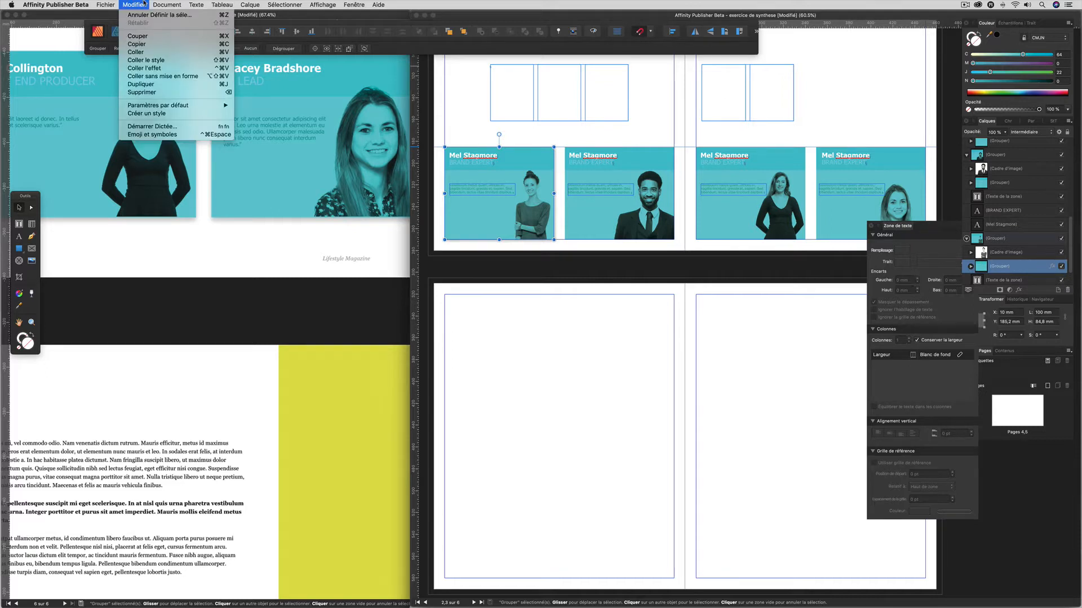
left_click(146, 44)
Paste only the copied shadow effect onto the second card's background group.
left_click(660, 158)
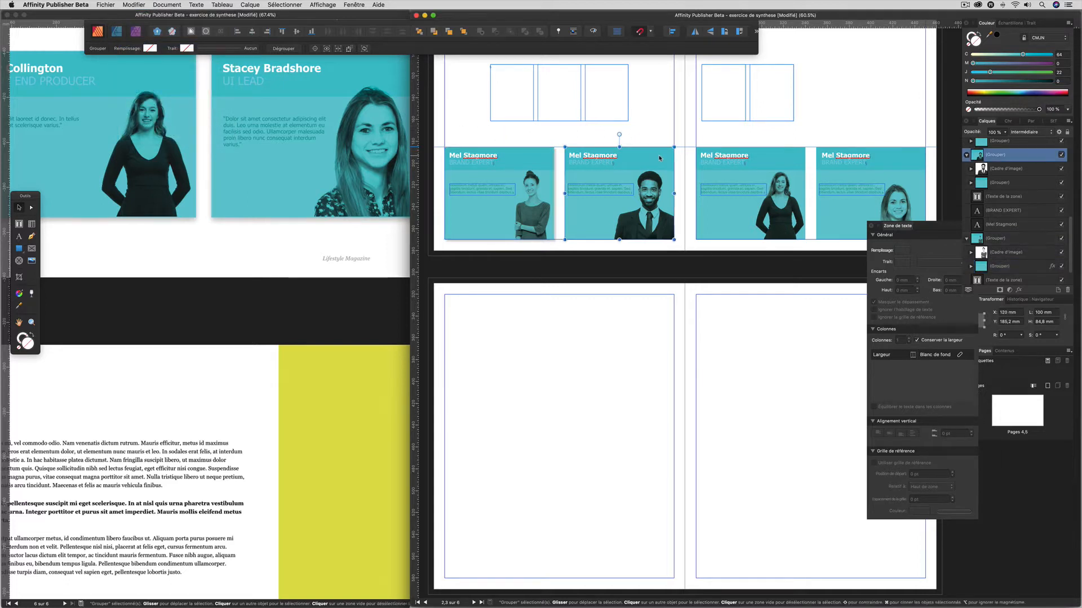
left_click(984, 183)
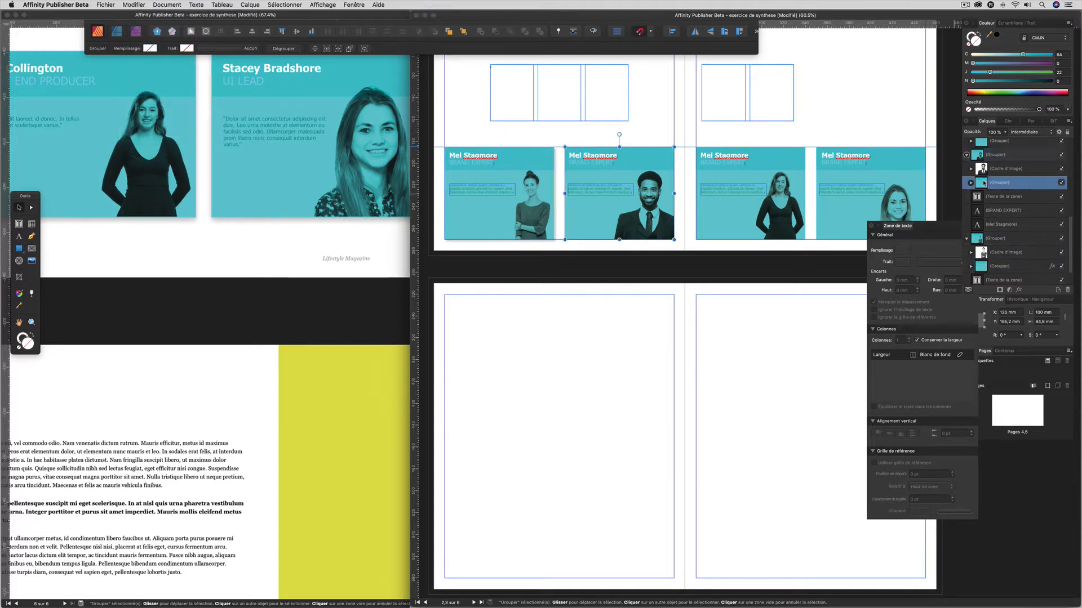
left_click(139, 5)
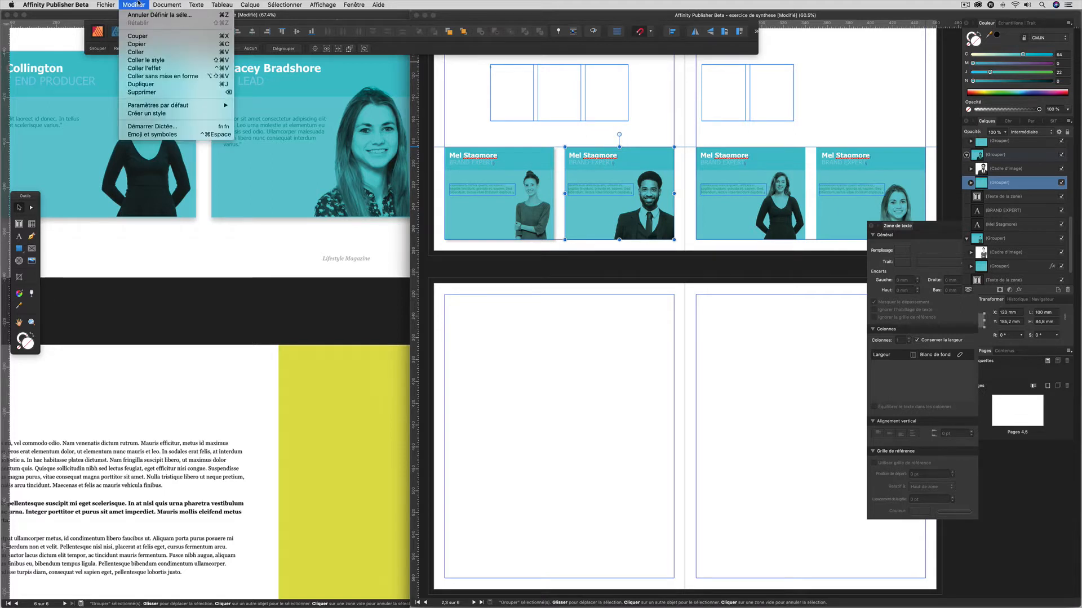
left_click(146, 70)
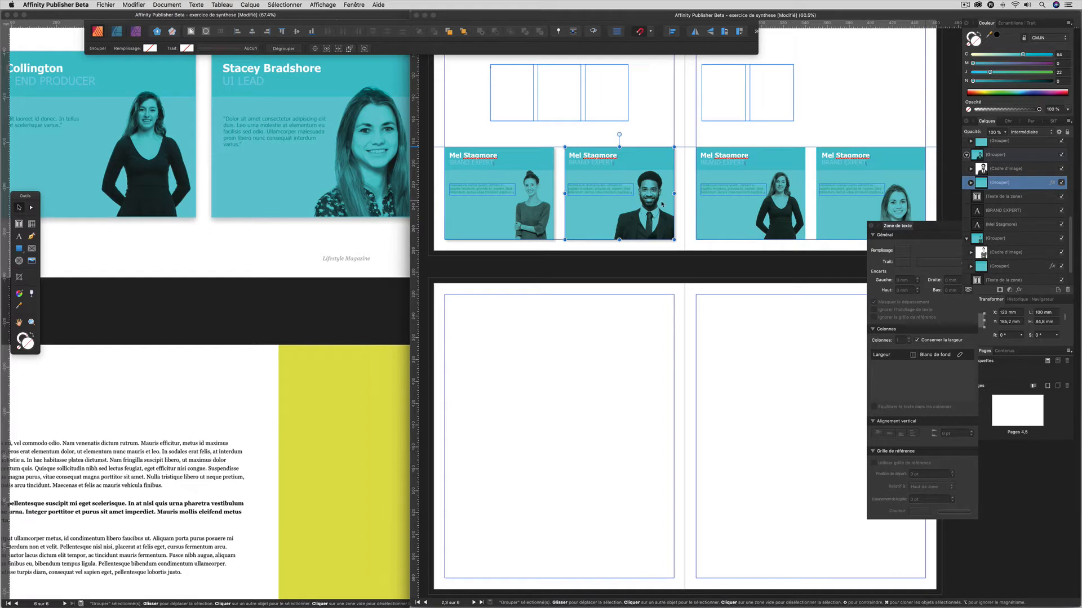
Paste only the copied shadow effect onto the third card's background group.
left_click(797, 167)
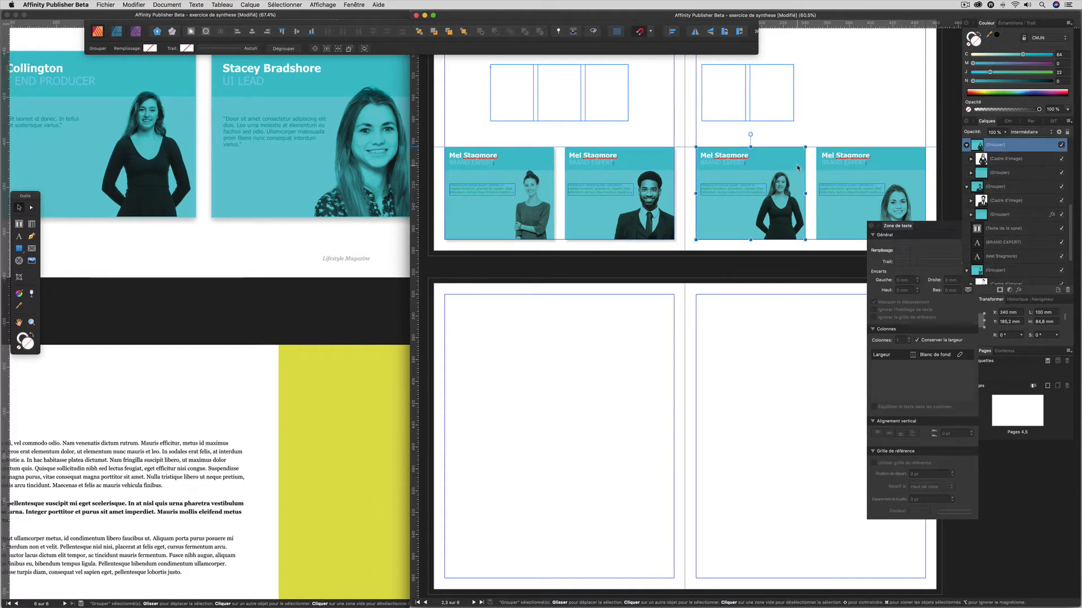
left_click(981, 173)
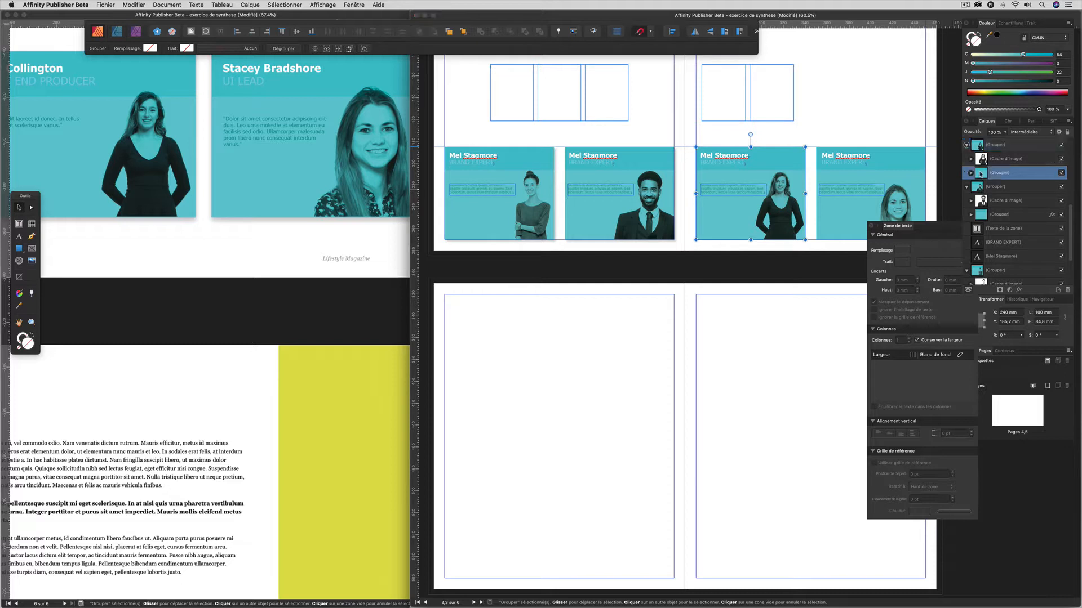
left_click(134, 4)
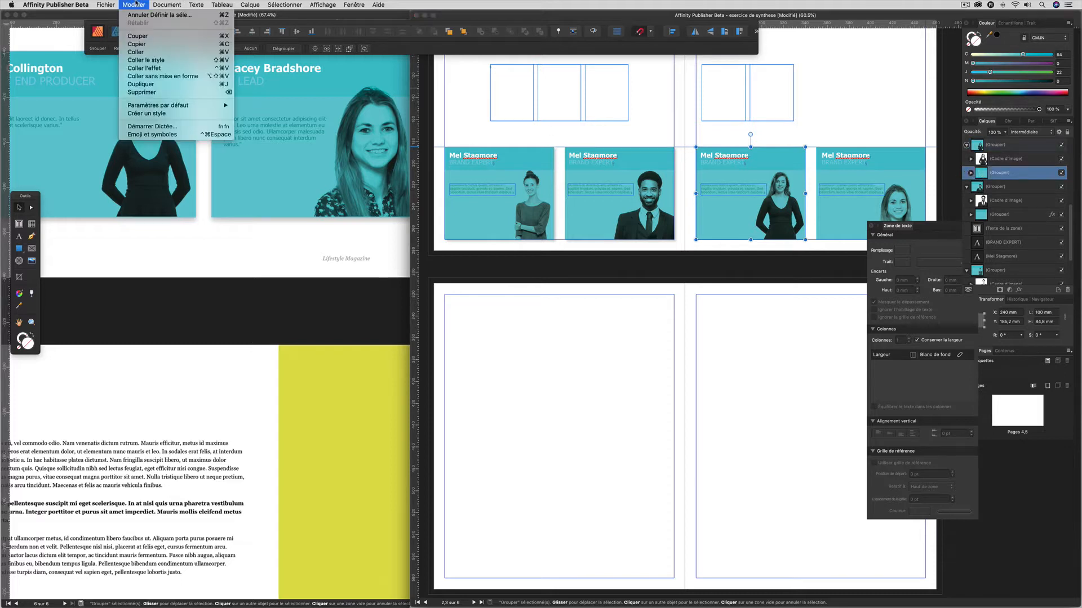
left_click(149, 68)
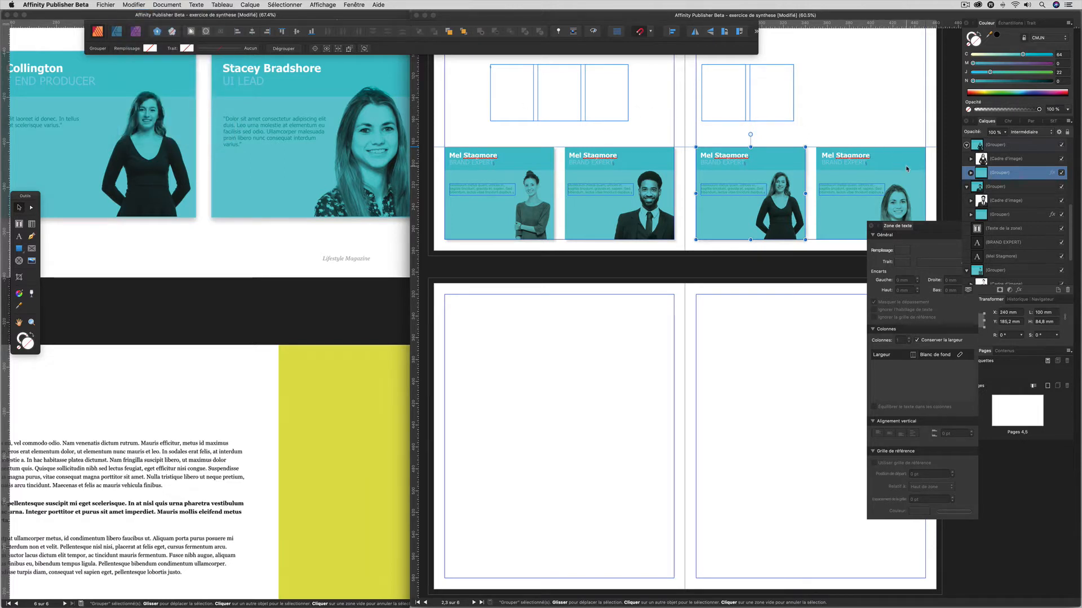
Paste only the copied shadow effect onto the fourth card's background group.
left_click(907, 168)
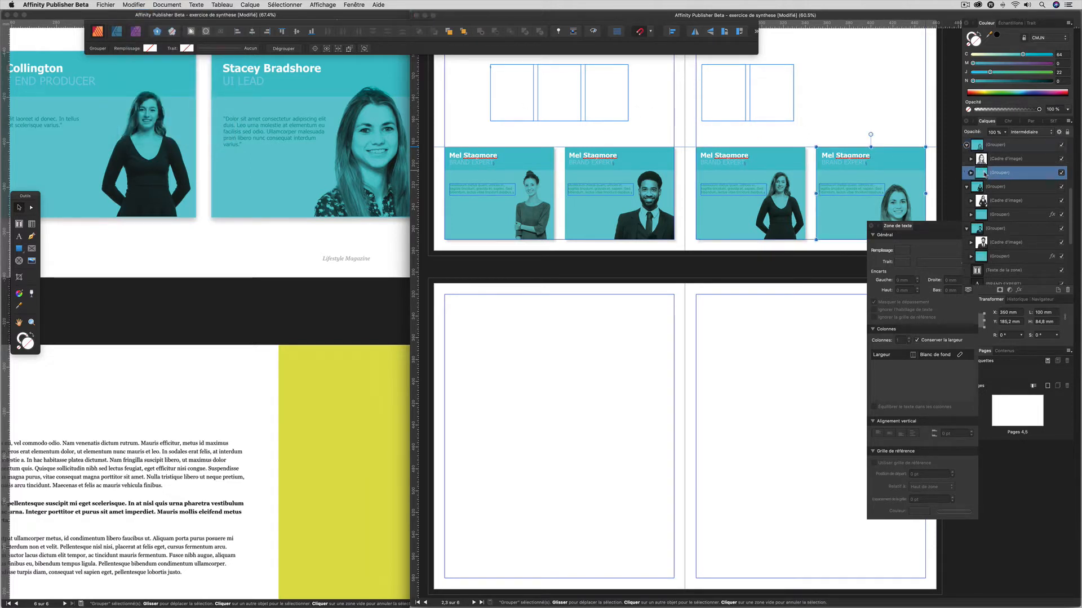
left_click(143, 3)
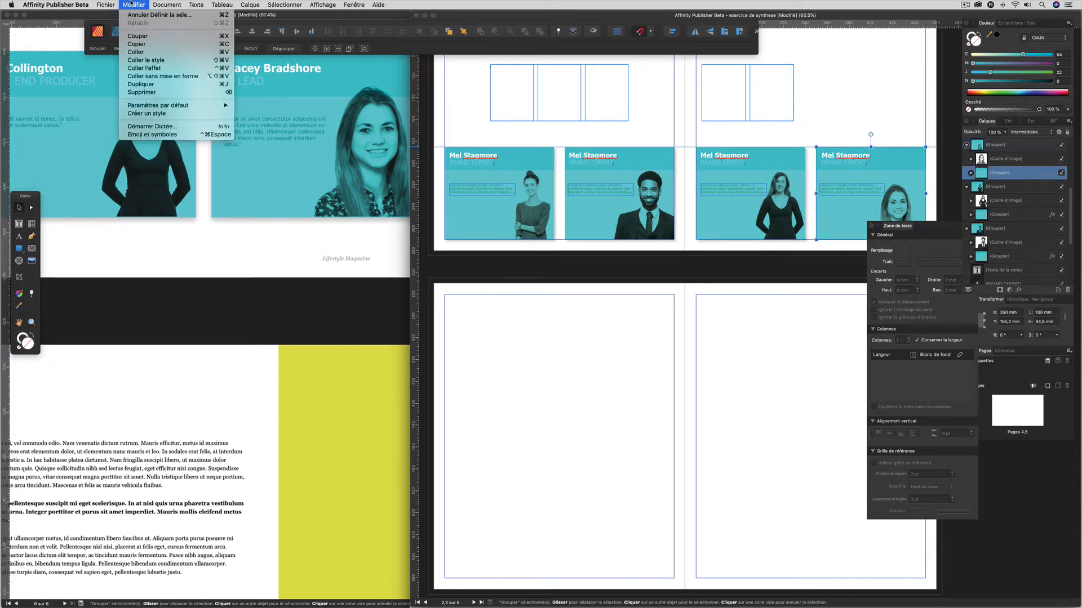
left_click(139, 71)
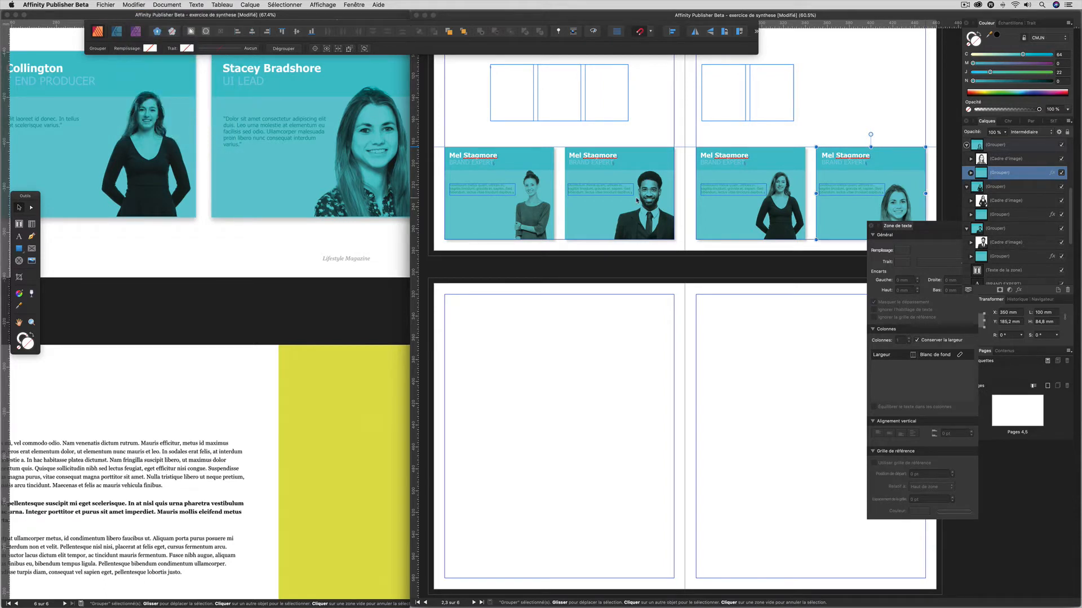
Compare the four shadowed cards with the reference spread and examine the reference's overall layout.
scroll(637, 200, "right", 2)
scroll(636, 200, "down", 1)
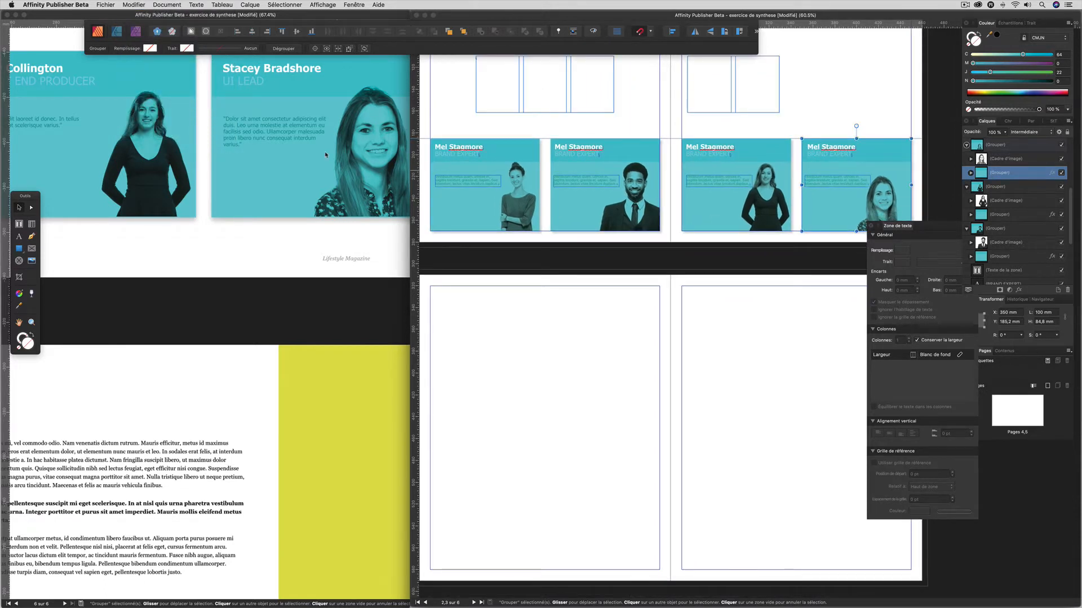
scroll(318, 172, "down", 4)
scroll(319, 171, "down", 2)
left_click(316, 170)
scroll(317, 170, "up", 7)
scroll(316, 170, "left", 2)
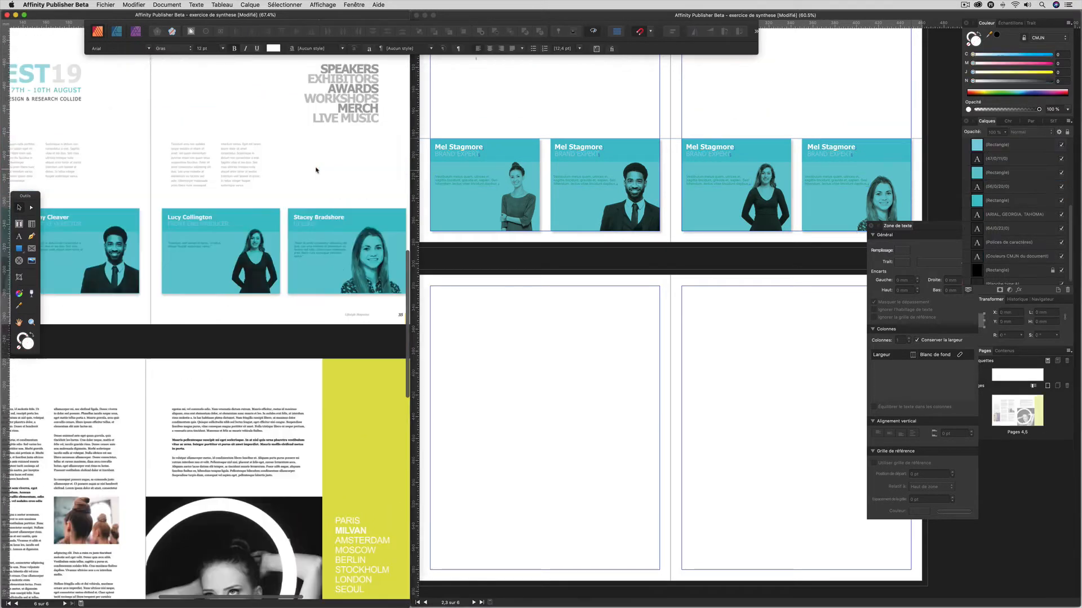
Add the artistic text SPEAKERS near the upper right of the spread's right page, at the height of the reference word list.
scroll(315, 170, "right", 3)
scroll(316, 170, "down", 1)
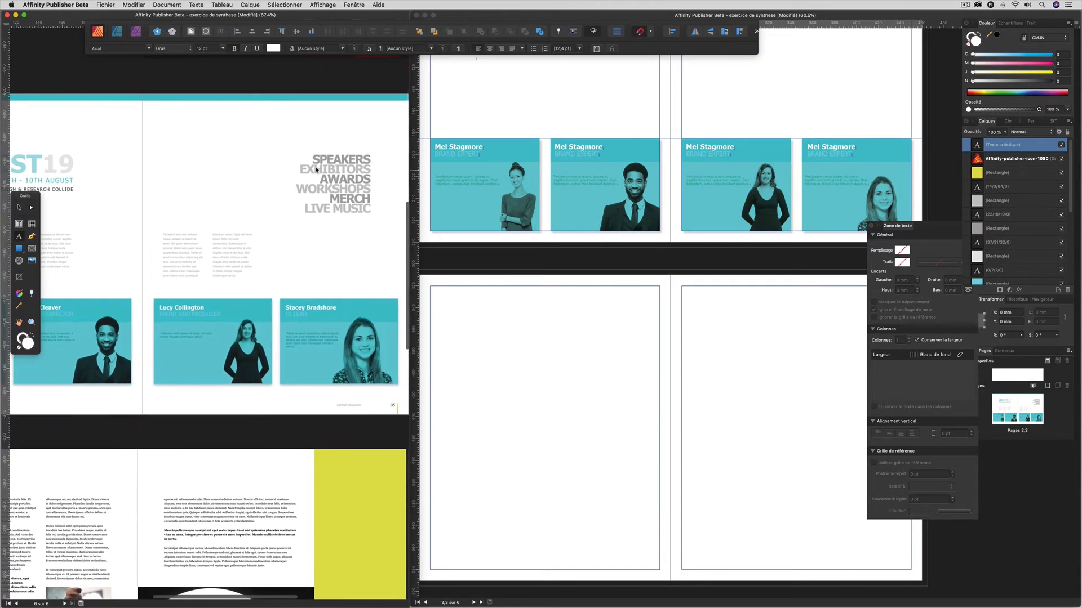
scroll(749, 133, "up", 4)
scroll(749, 133, "right", 2)
scroll(749, 133, "up", 5)
scroll(750, 133, "right", 1)
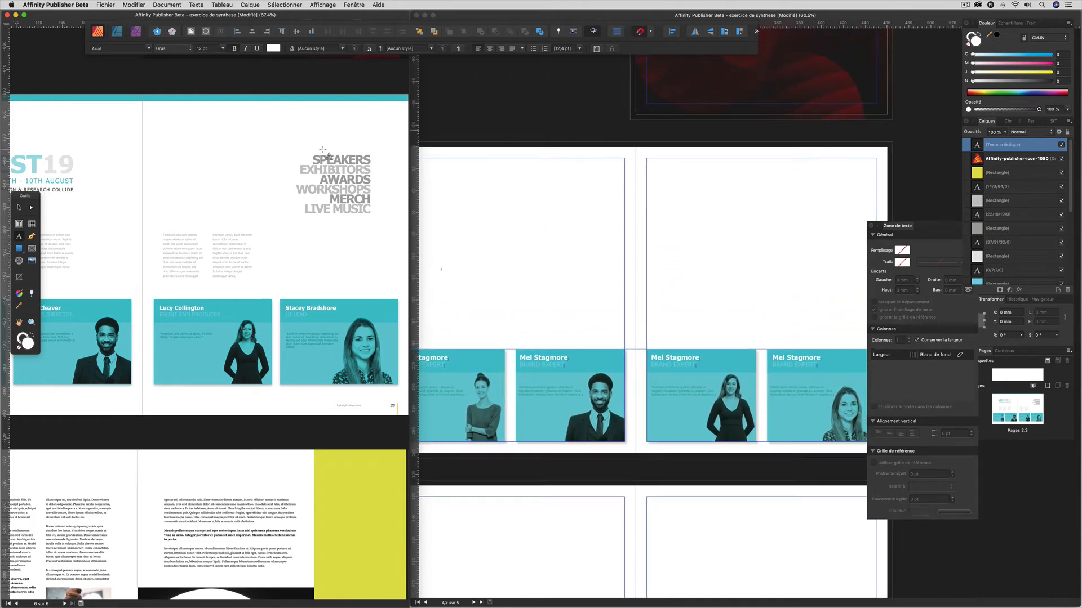
left_click(706, 260)
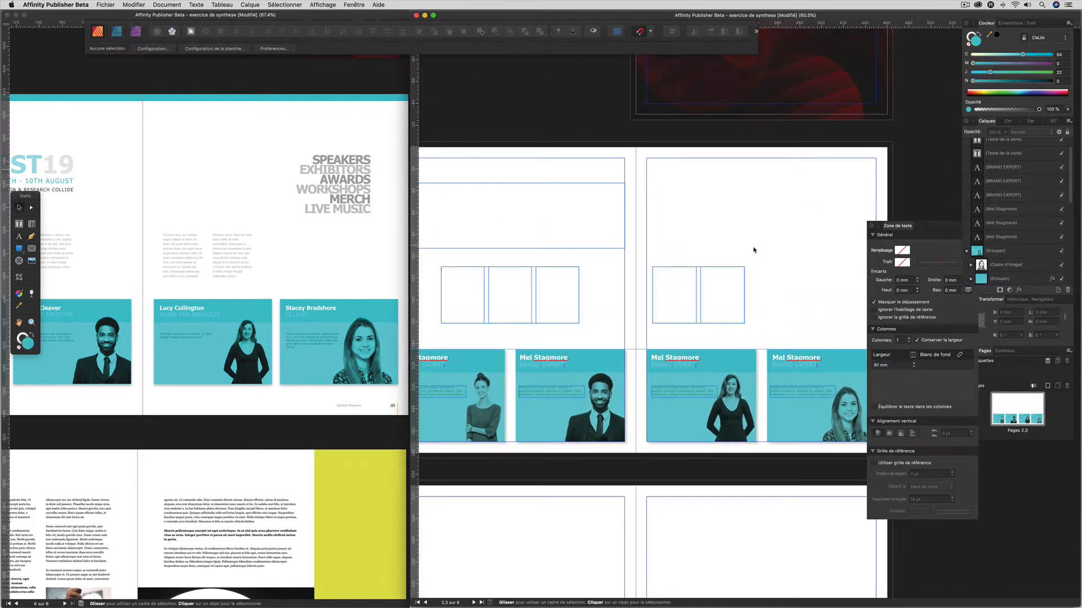
left_click(19, 237)
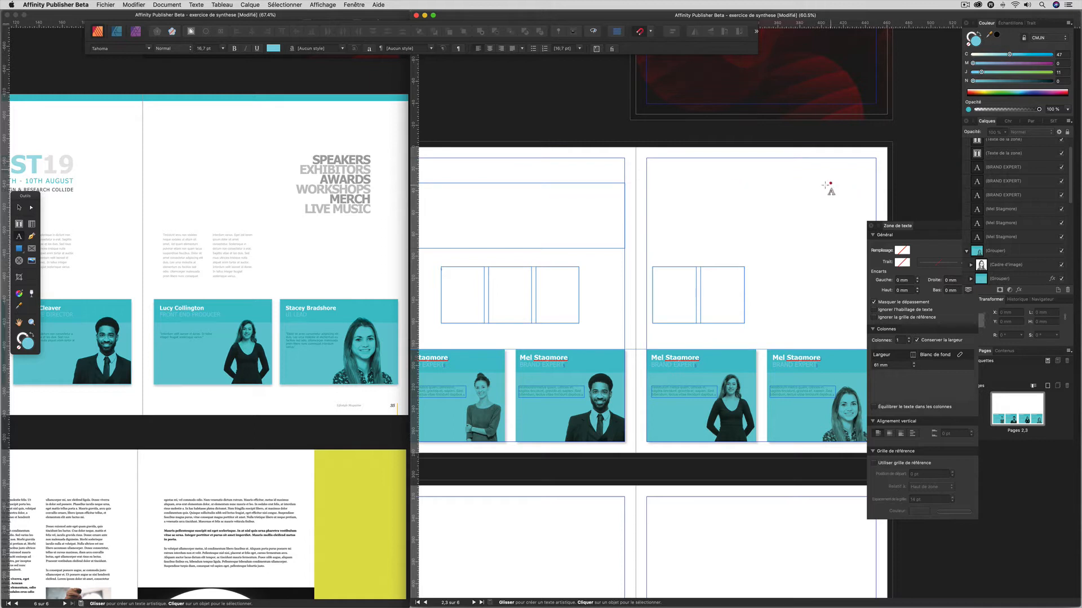
left_click_drag(803, 191, 803, 193)
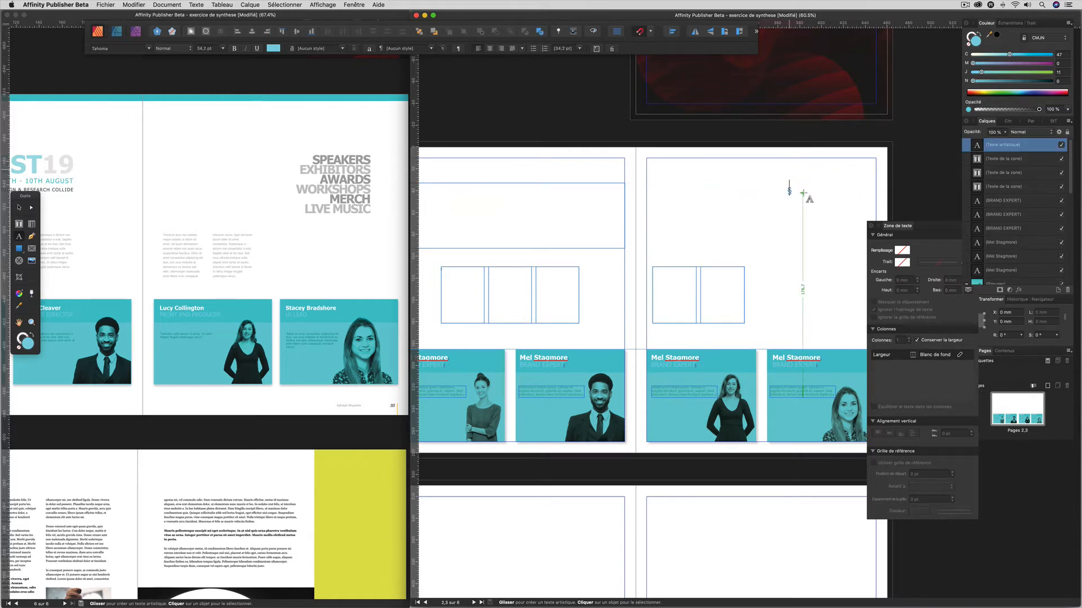
type("SPEAKER")
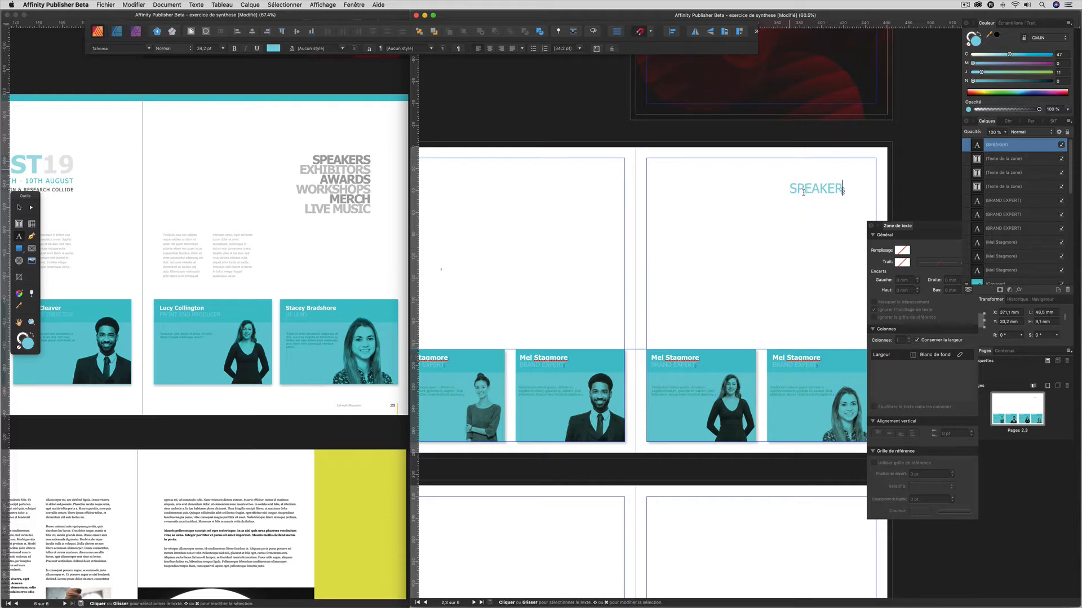
type("S")
key("Escape")
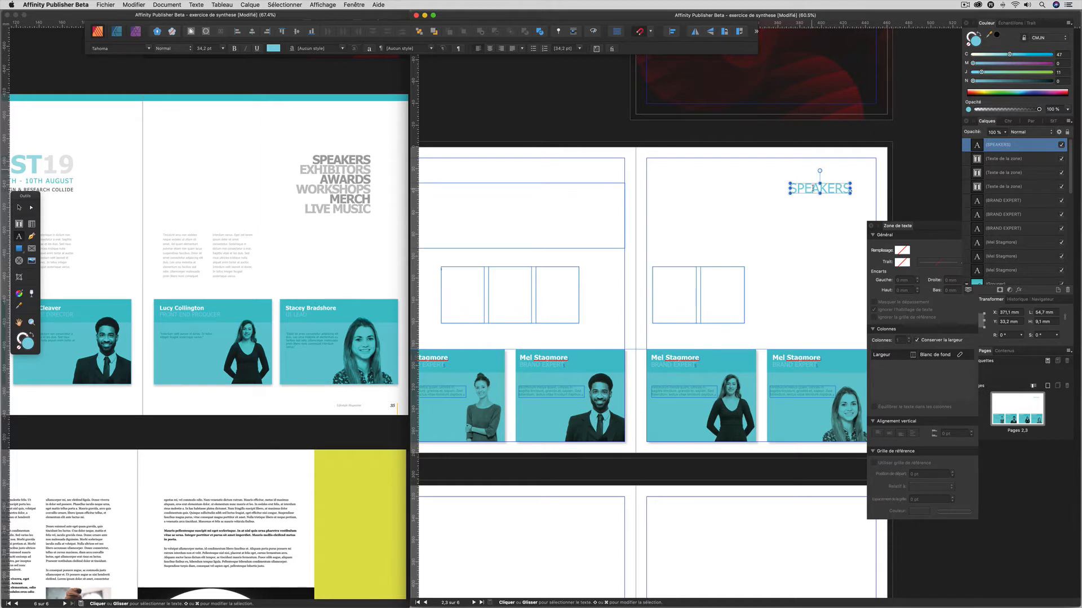
Format the SPEAKERS heading in bold (Gras) Tahoma and fill it with the grey swatch from the document palette.
double_click(810, 189)
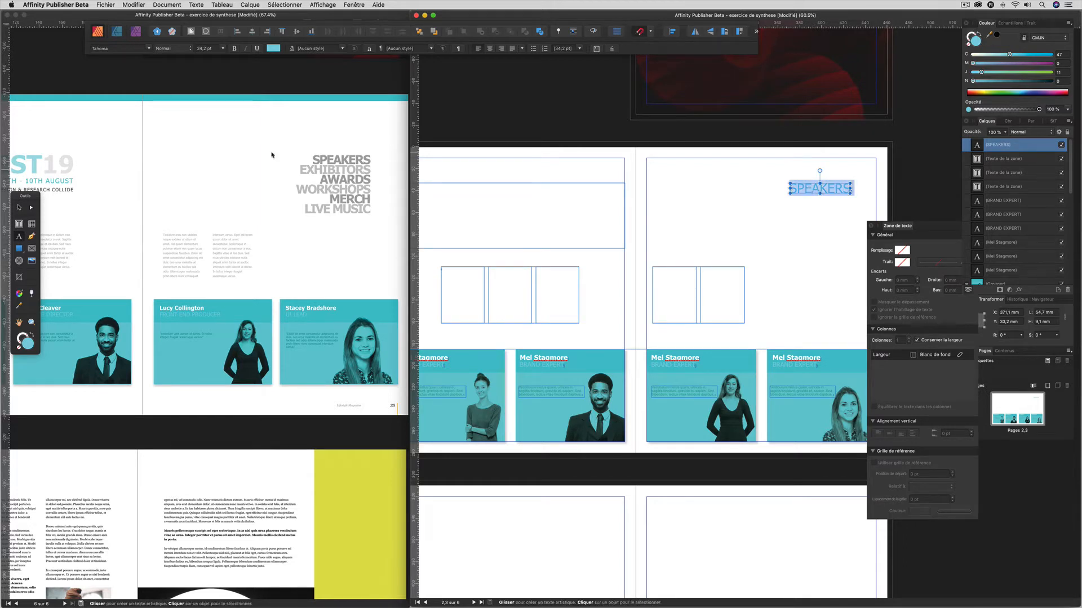
left_click(169, 48)
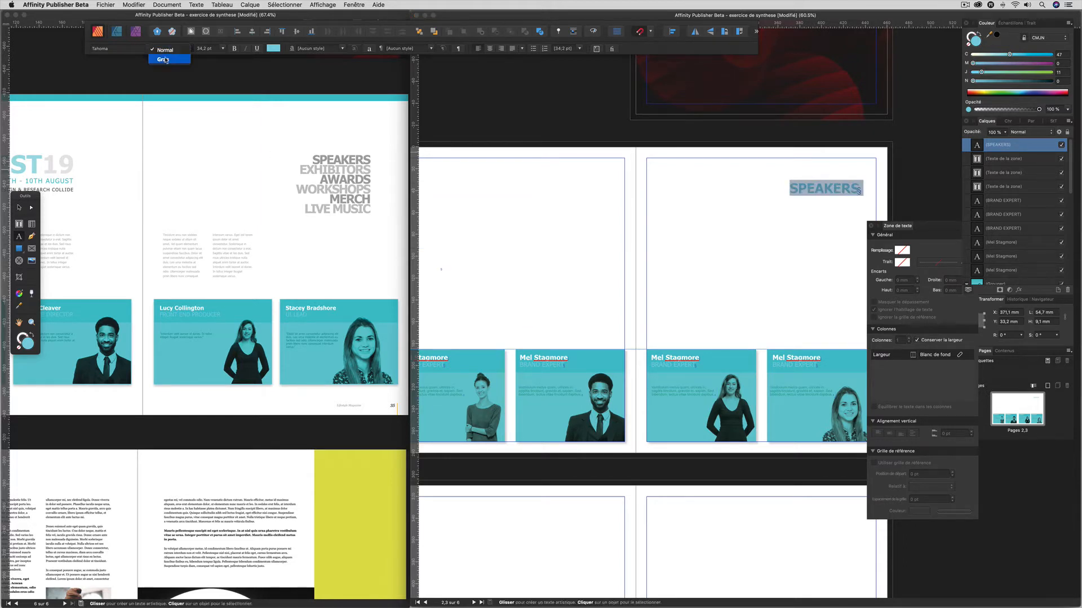
left_click(166, 63)
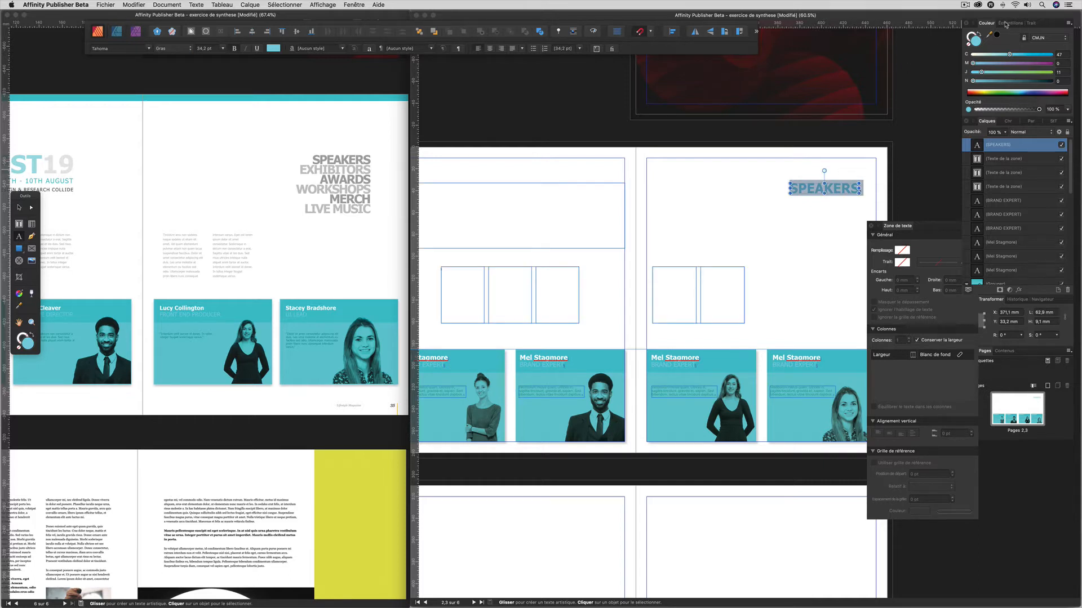
left_click(1010, 23)
left_click(991, 77)
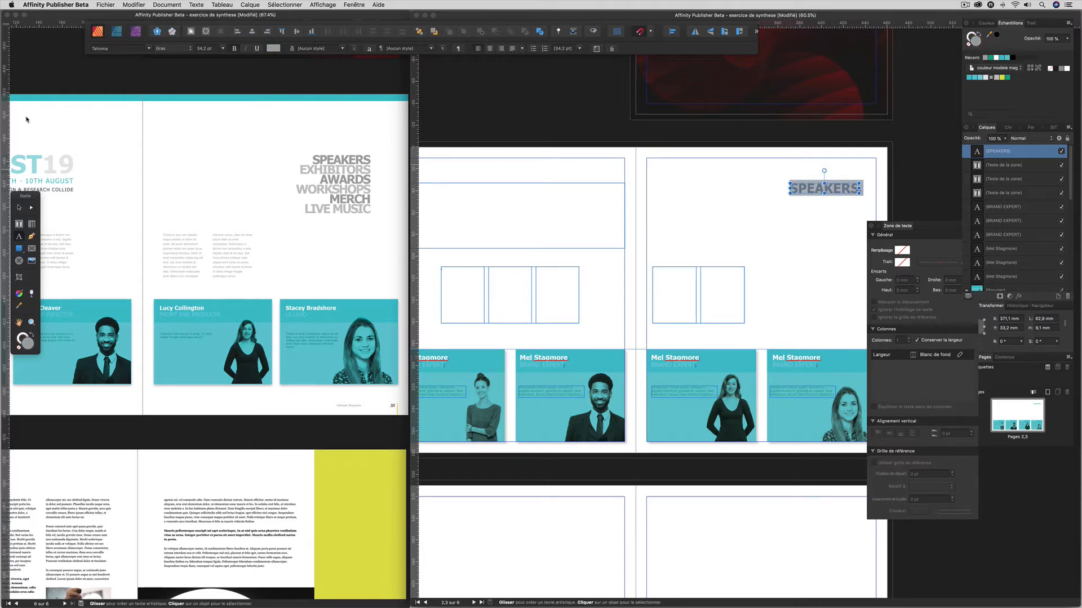
Duplicate SPEAKERS directly beneath itself and change the copy's text to EXHIBITORS.
left_click(20, 209)
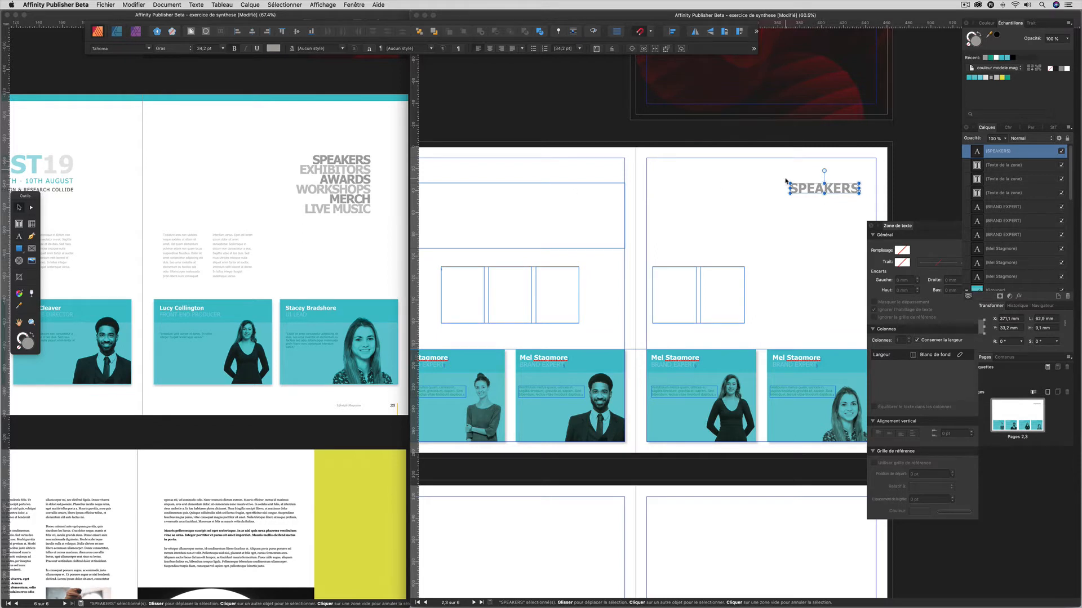
left_click_drag(813, 190, 813, 200)
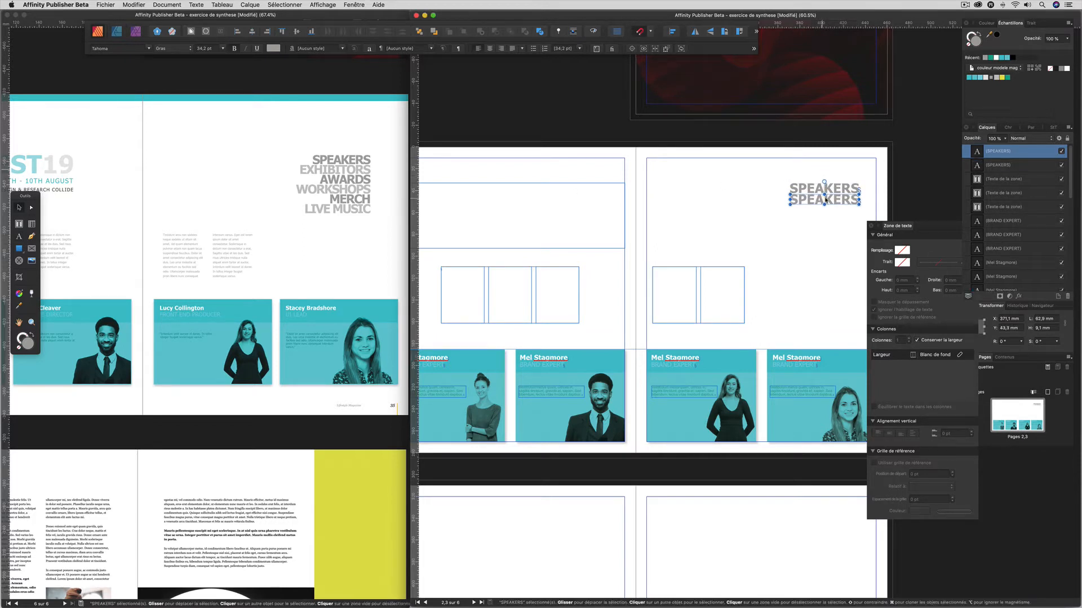
double_click(829, 196)
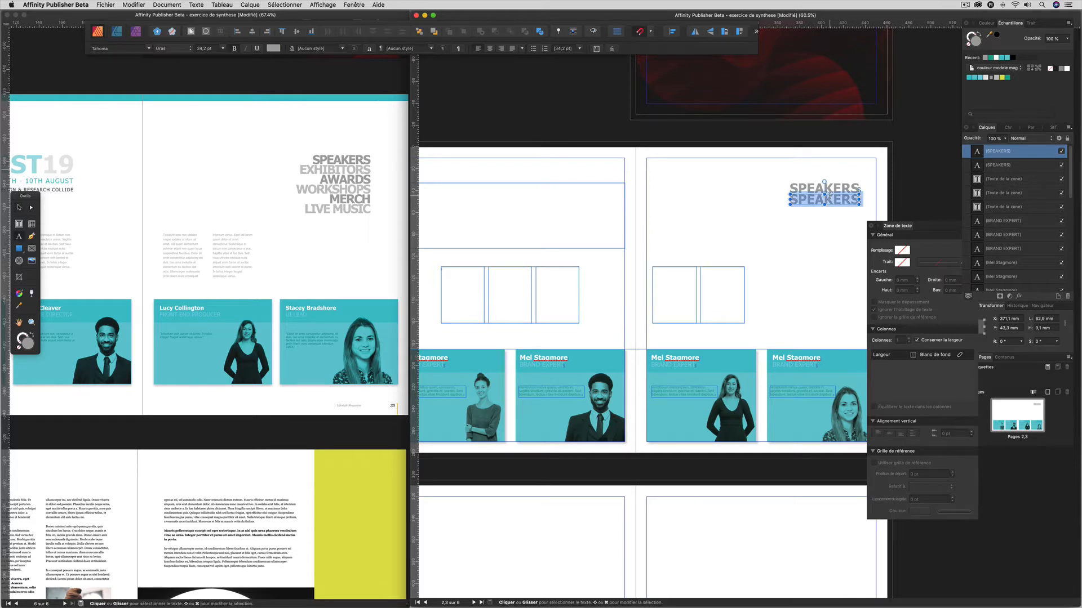
type("EXHIV")
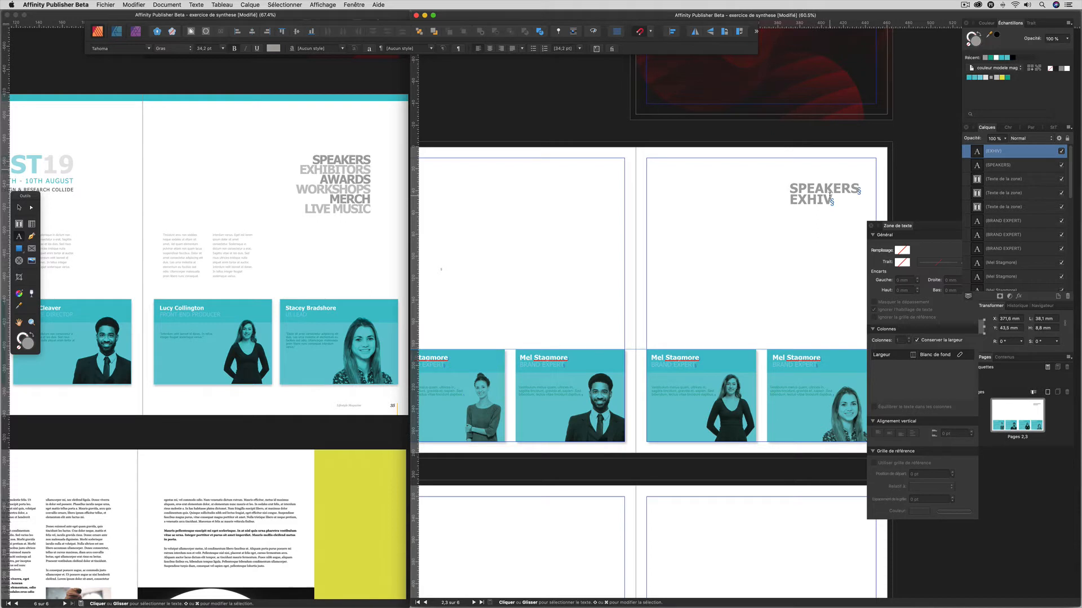
key("BackSpace")
type("BITORS")
key("Escape")
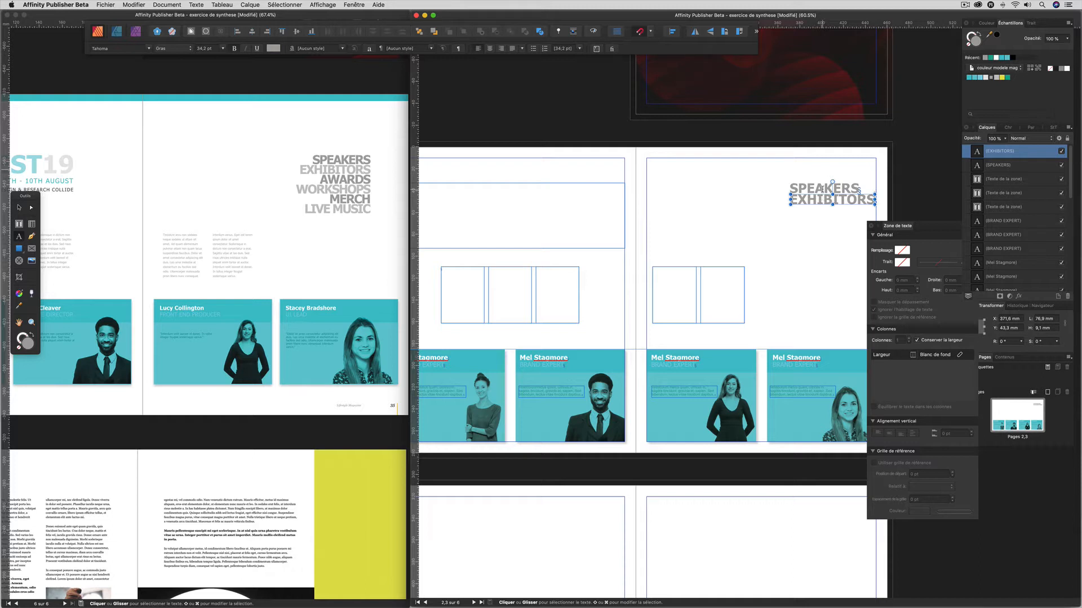
Move EXHIBITORS to the left so that its right edge lines up under SPEAKERS.
double_click(823, 189)
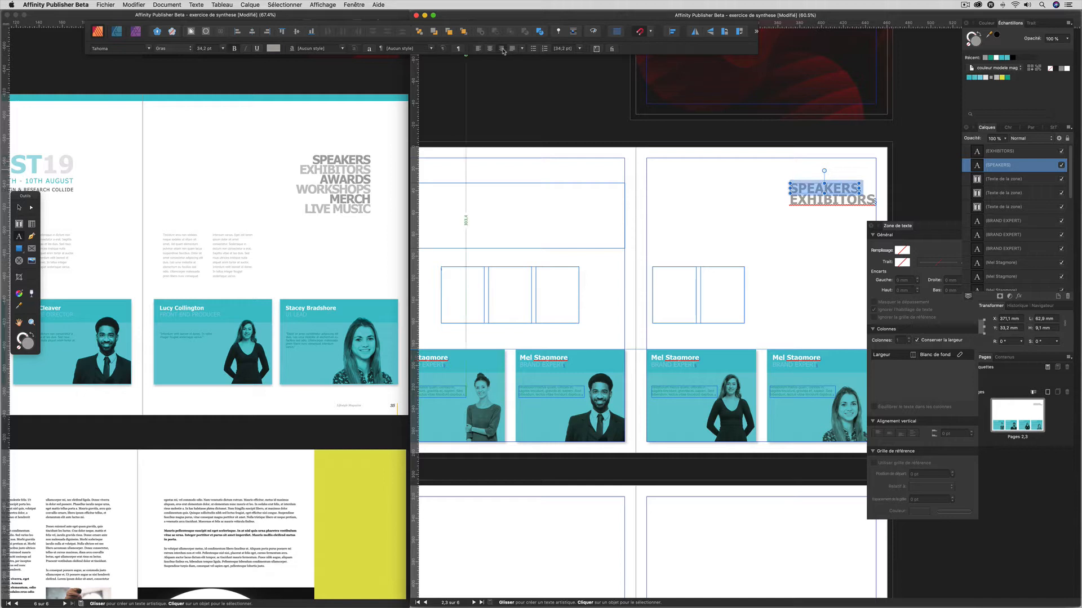
double_click(861, 200)
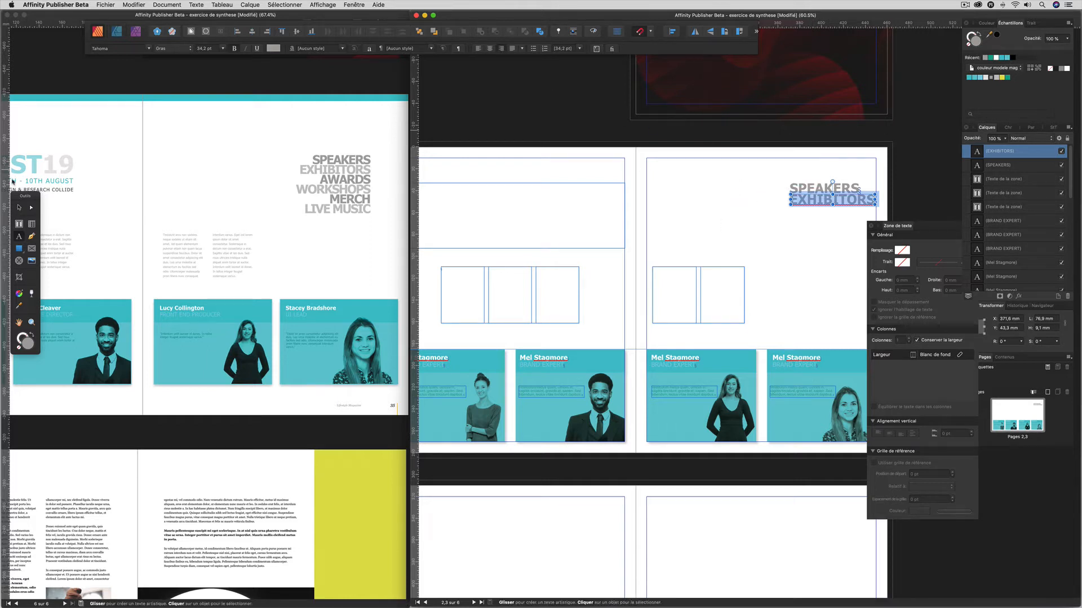
left_click(17, 208)
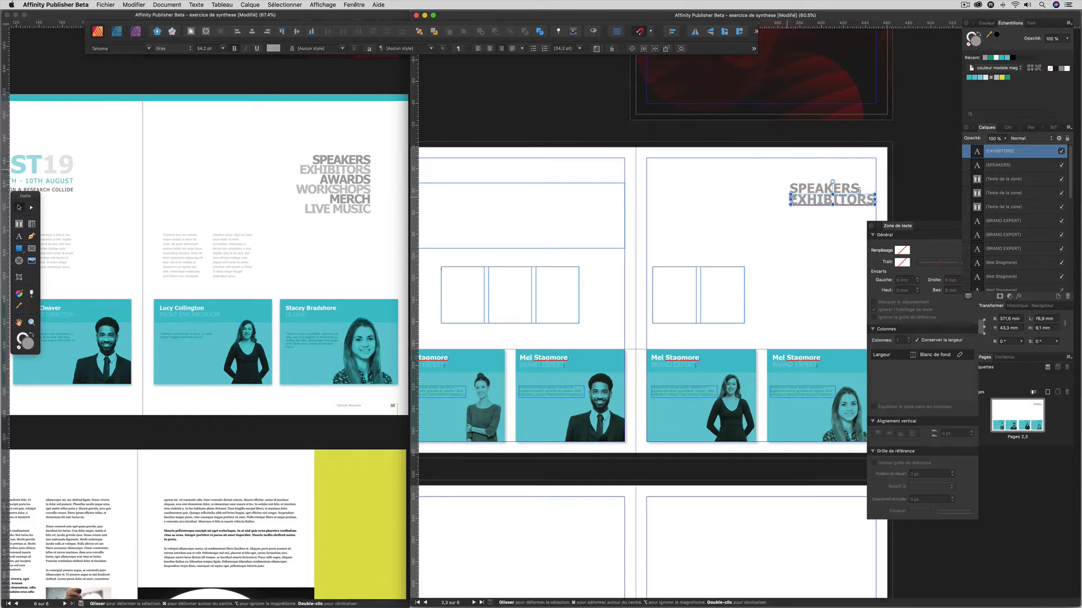
left_click_drag(817, 204, 802, 207)
scroll(851, 214, "up", 5)
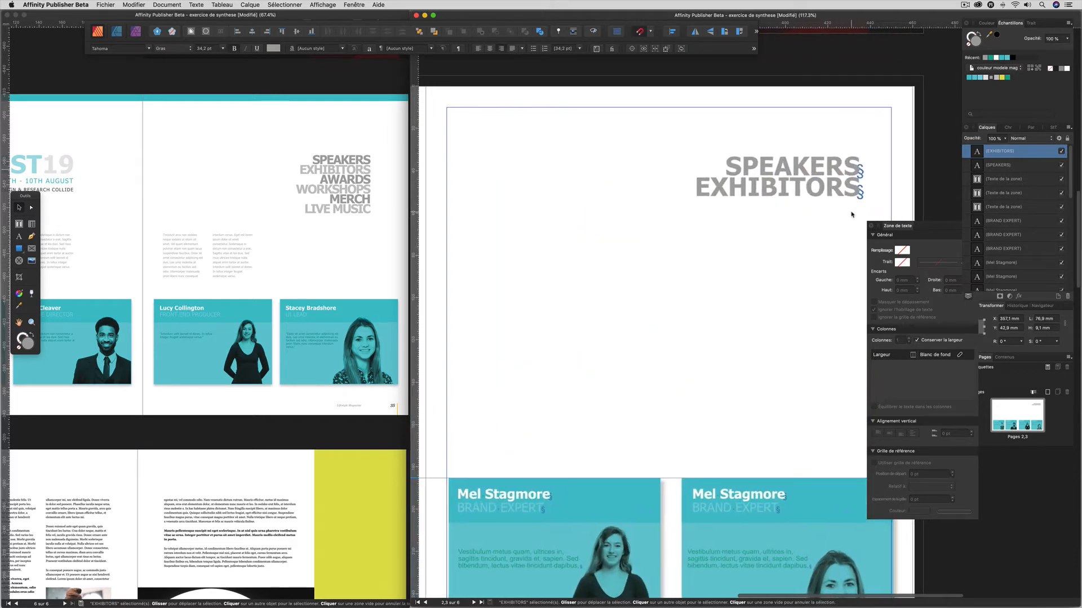
Align both words to a common right edge, shift them slightly left, and fill EXHIBITORS with light grey (C 22, M 18, Y 19, K 0).
left_click(852, 215)
left_click_drag(609, 135, 867, 209)
left_click(828, 209)
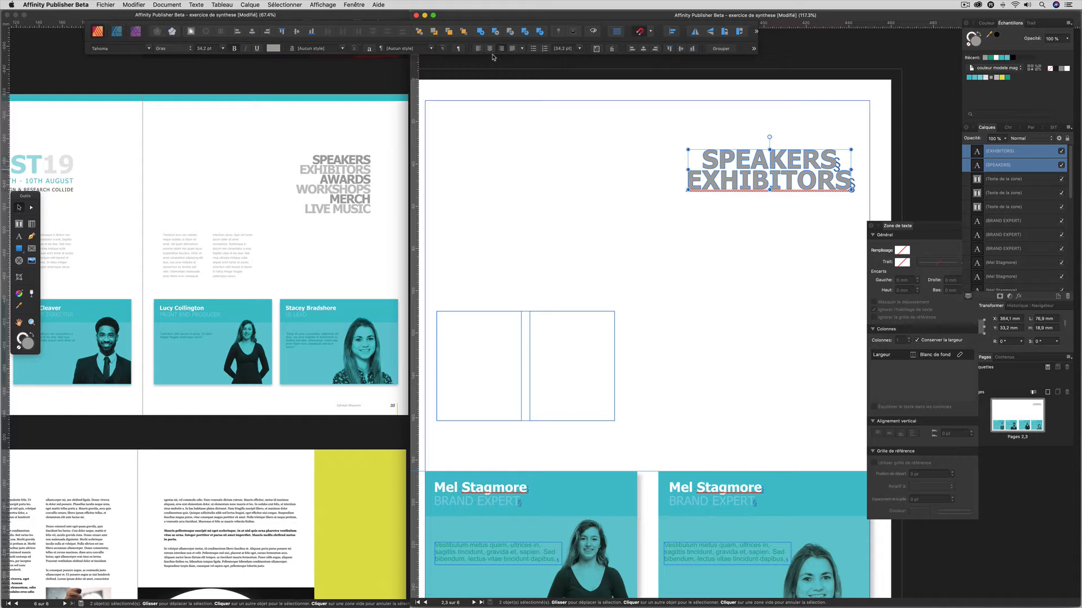
left_click(656, 49)
left_click_drag(826, 162, 820, 164)
left_click(813, 205)
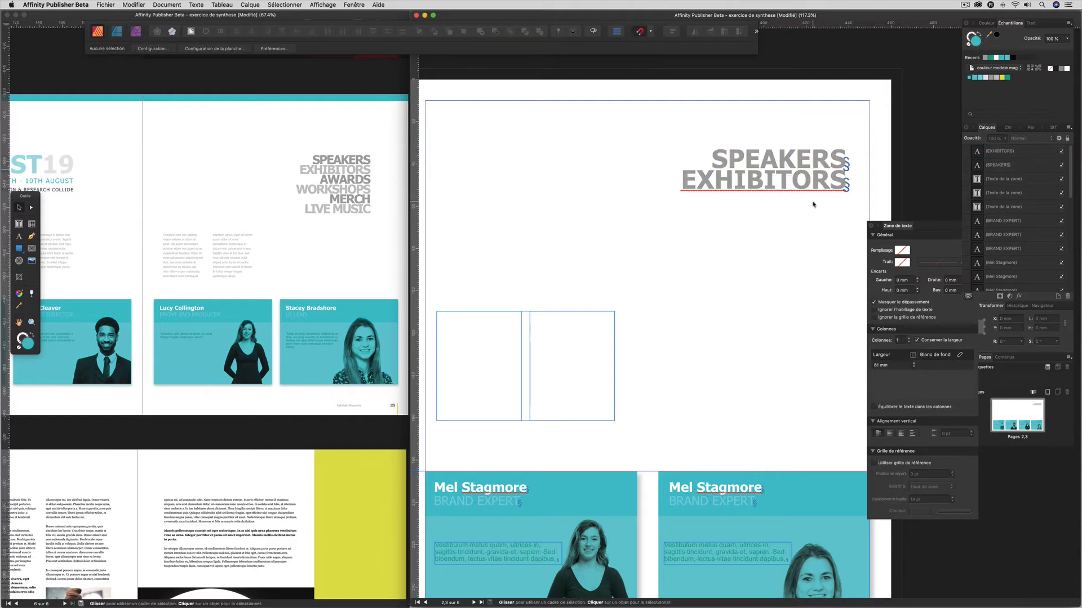
left_click(811, 179)
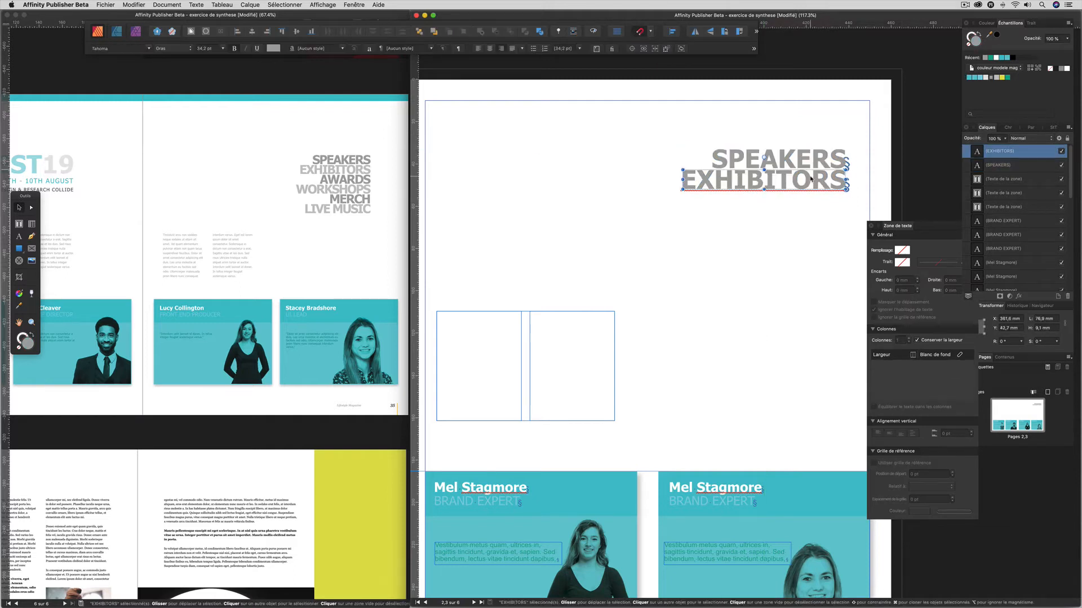
left_click(995, 78)
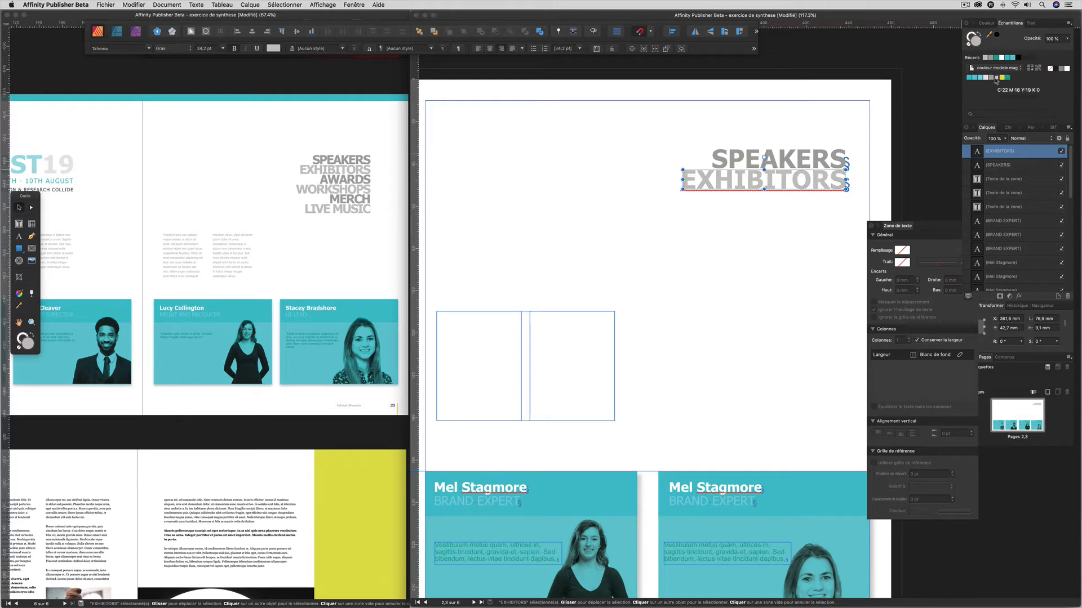
Duplicate the SPEAKERS and EXHIBITORS pair twice, stacking the copies below at equal spacing to form six lines.
left_click_drag(656, 133, 818, 232)
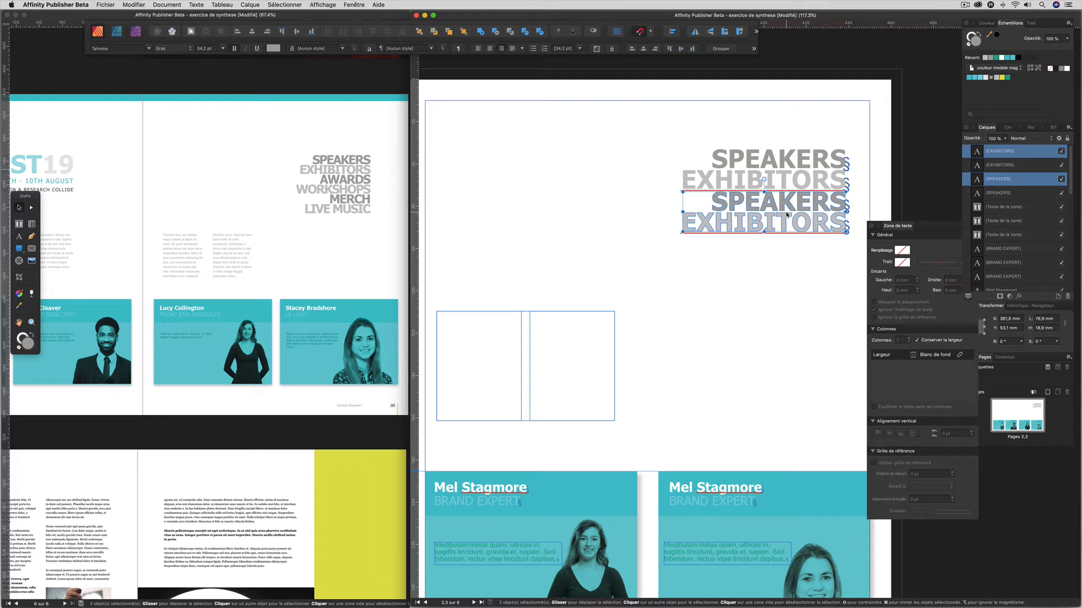
left_click(117, 5)
mouse_move(132, 4)
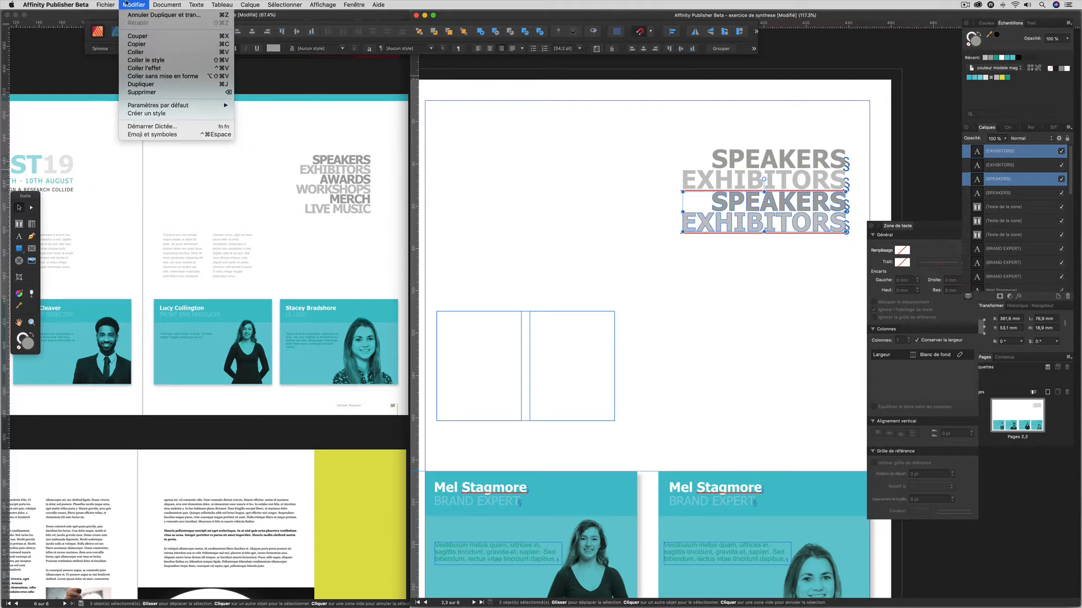
left_click(153, 85)
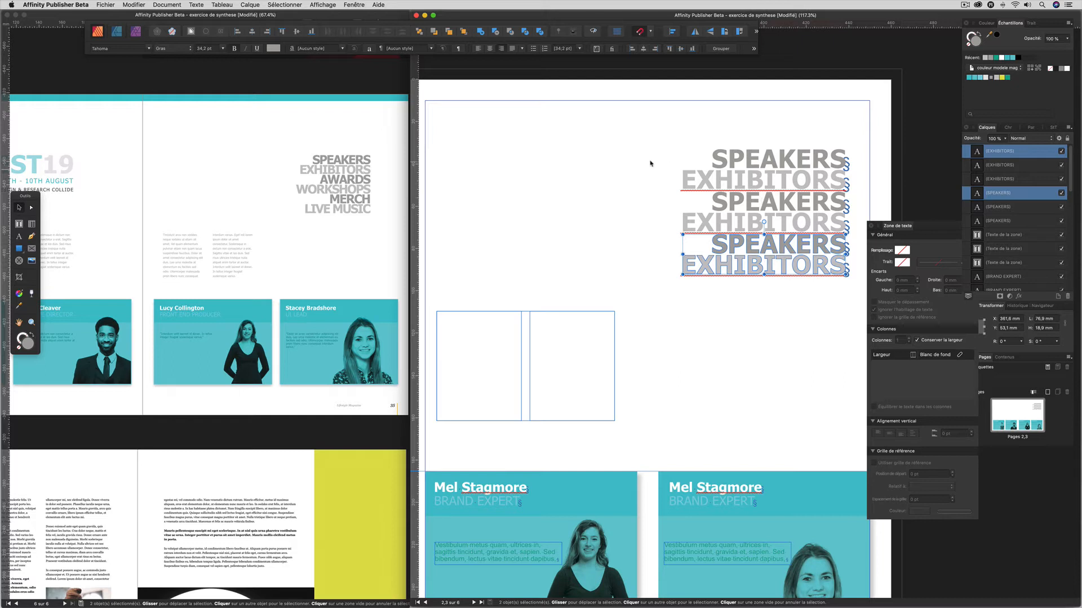
Lower the last EXHIBITORS line slightly and distribute all six text lines evenly in the vertical direction.
left_click_drag(638, 136, 864, 288)
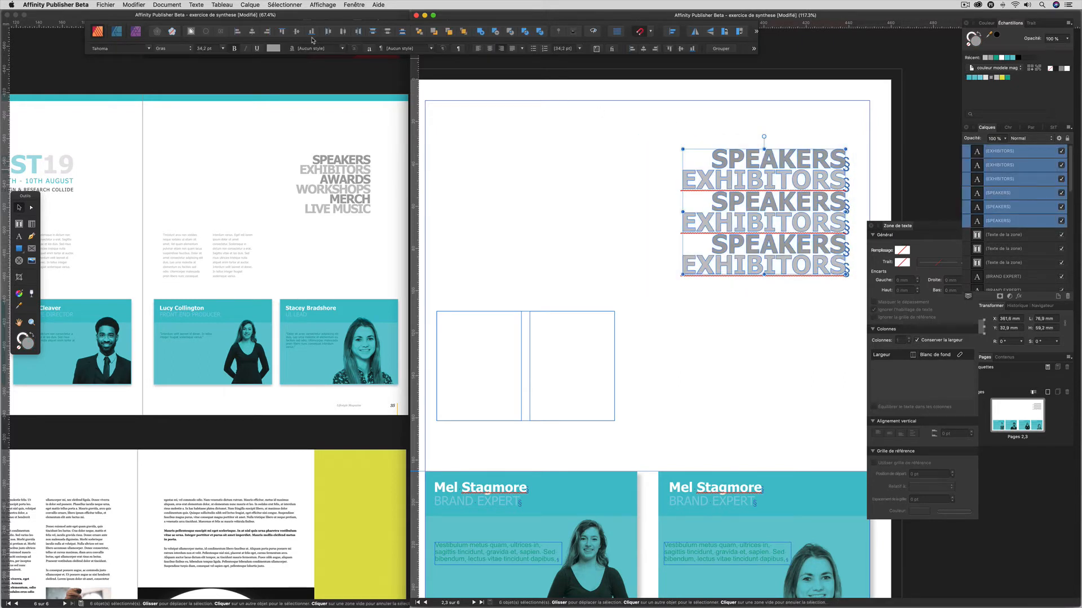
left_click(388, 34)
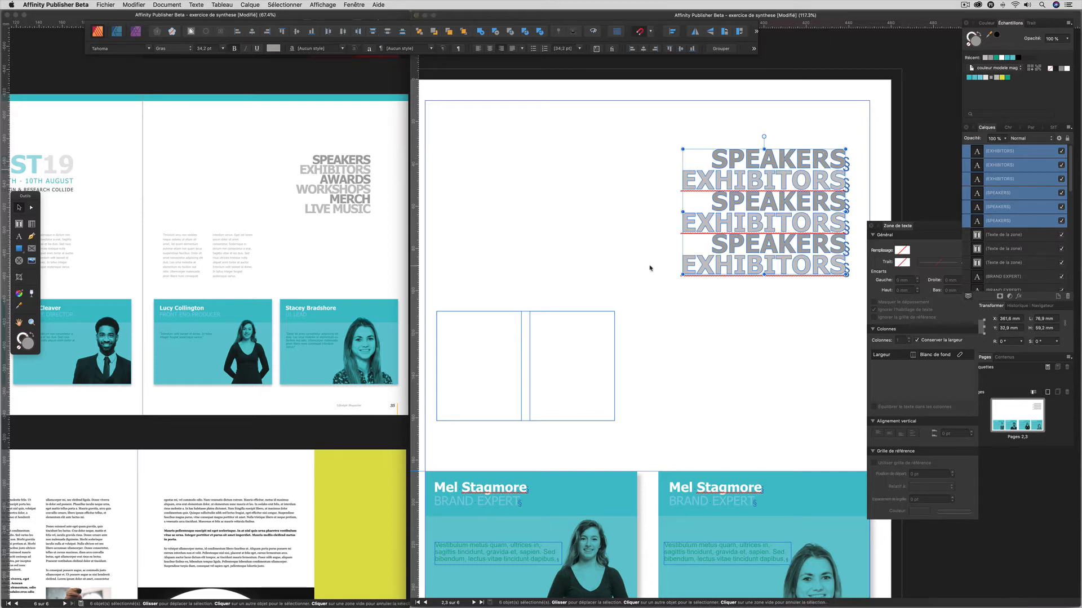
left_click(679, 274)
left_click_drag(754, 271, 756, 277)
left_click_drag(620, 139, 859, 294)
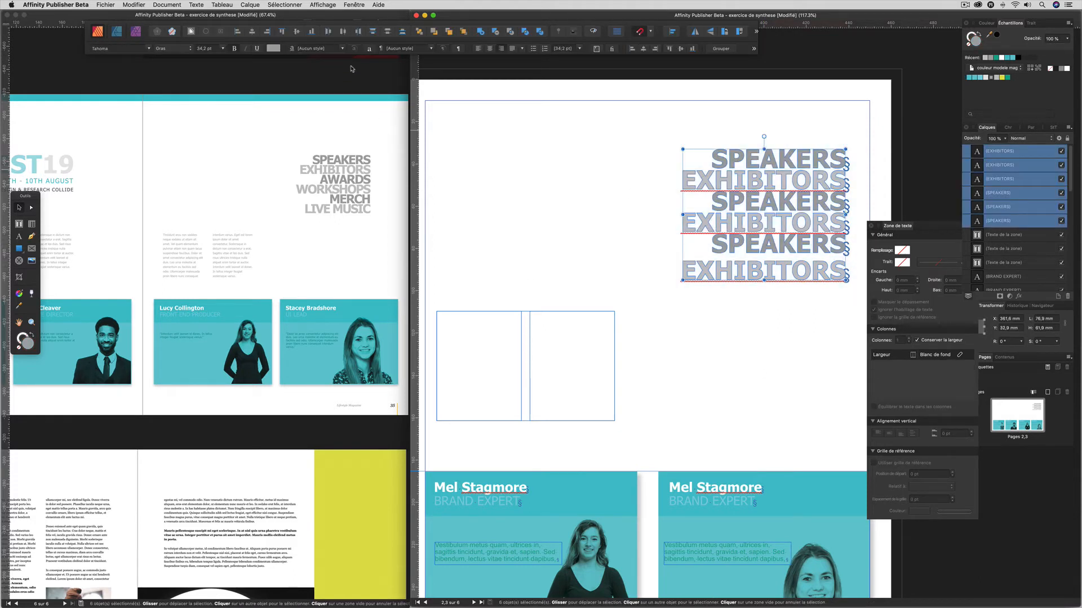
left_click(384, 33)
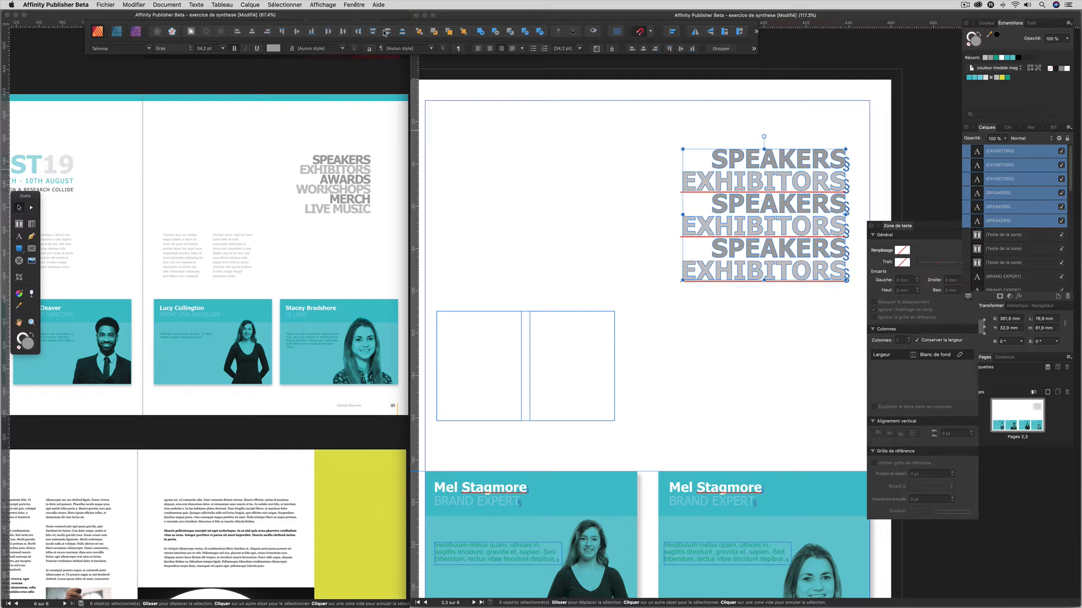
left_click(650, 148)
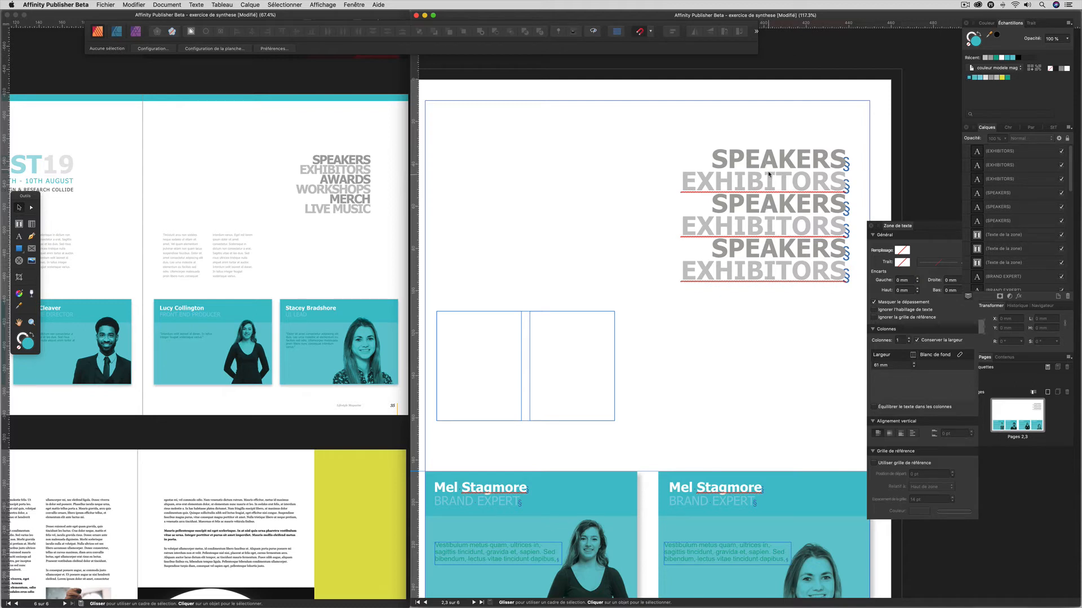
scroll(629, 240, "left", 8)
scroll(629, 240, "down", 5)
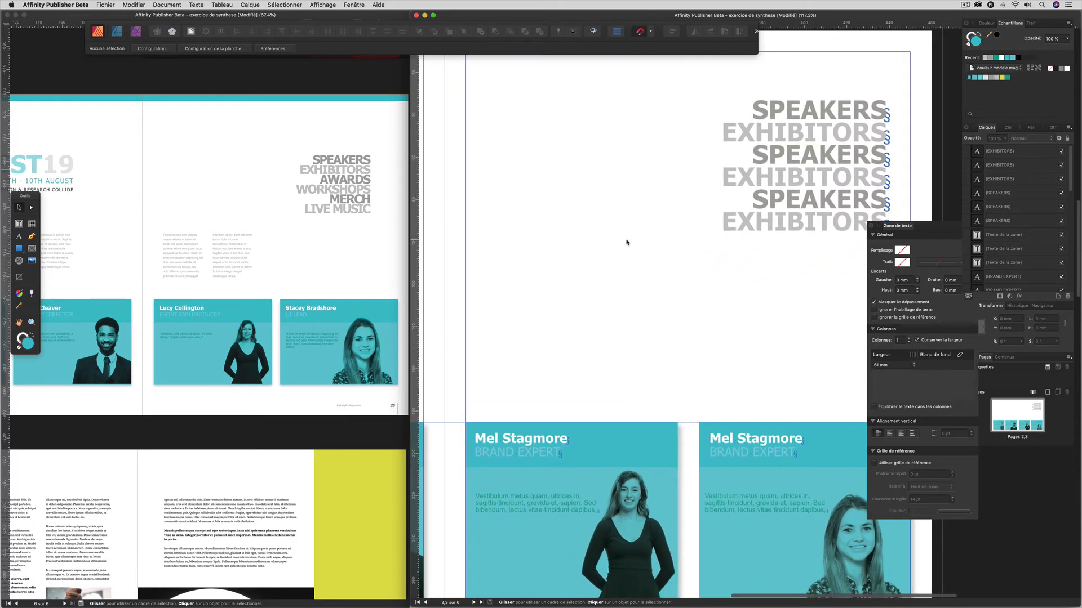
scroll(626, 242, "right", 5)
scroll(627, 242, "up", 2)
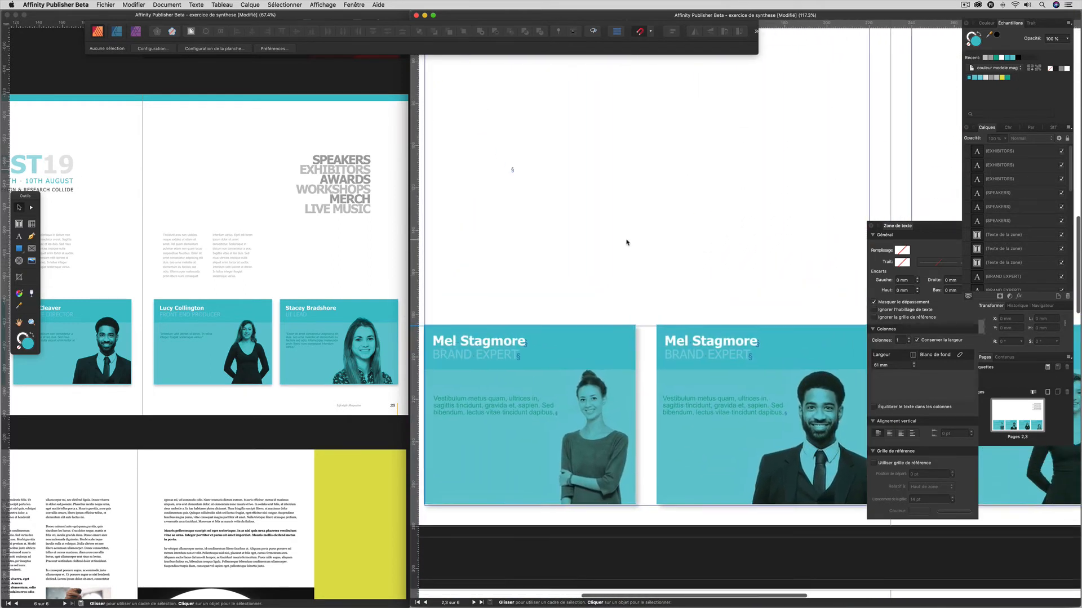
scroll(616, 258, "down", 3)
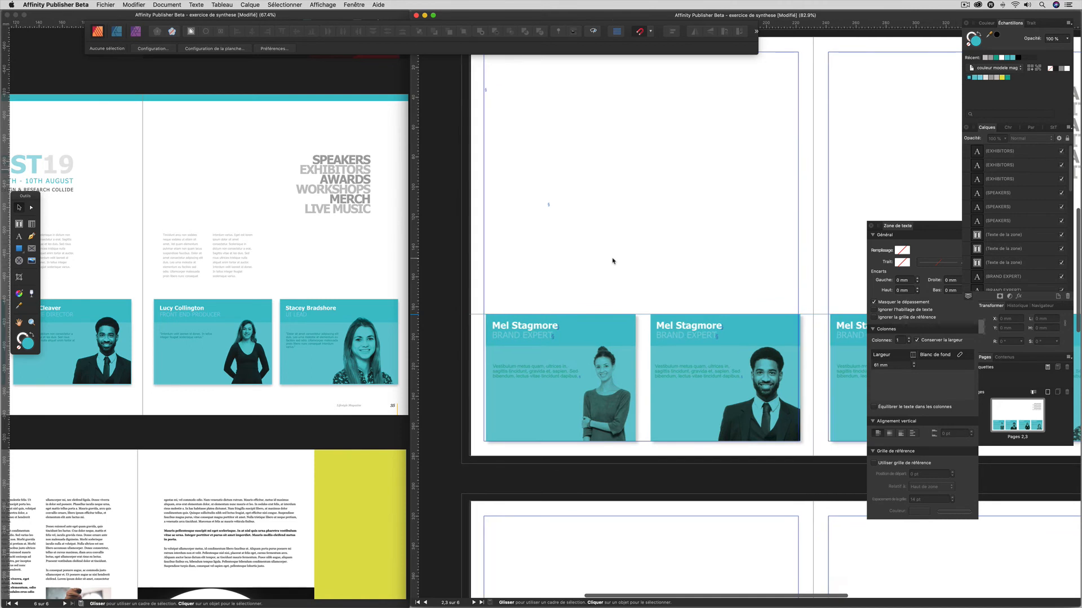
Fill the two linked multi-column text frames above the profile cards with sample placeholder text.
scroll(615, 259, "right", 5)
scroll(586, 259, "right", 2)
scroll(586, 259, "down", 1)
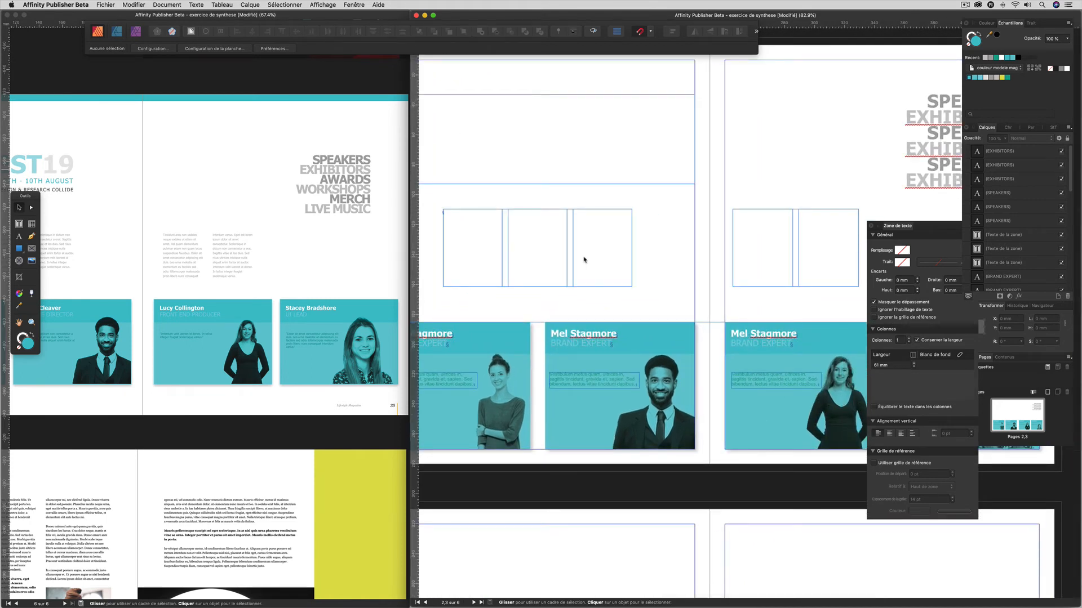
left_click(467, 240)
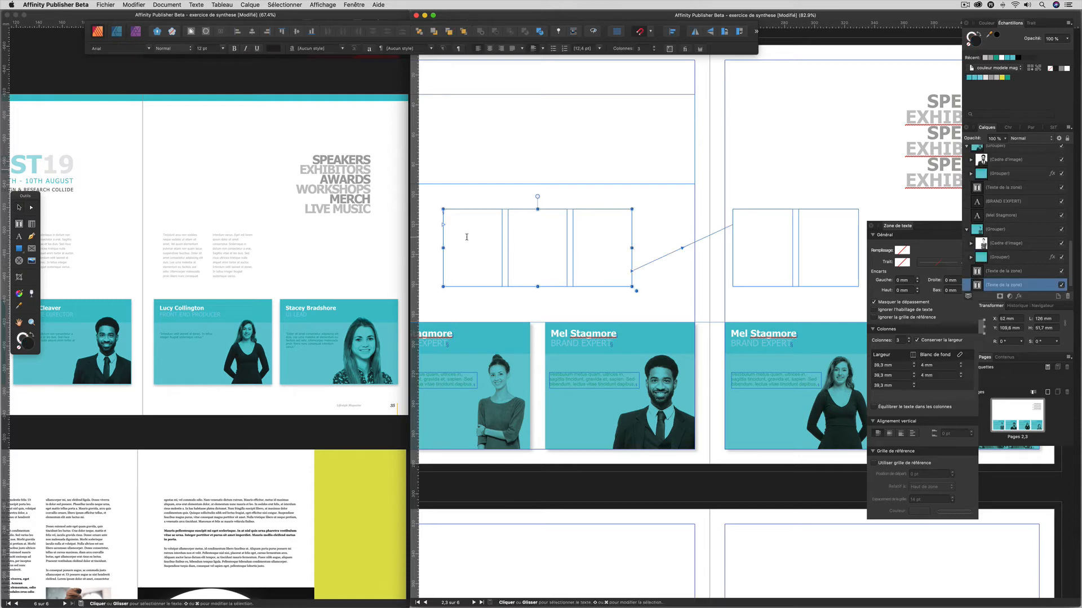
left_click(200, 4)
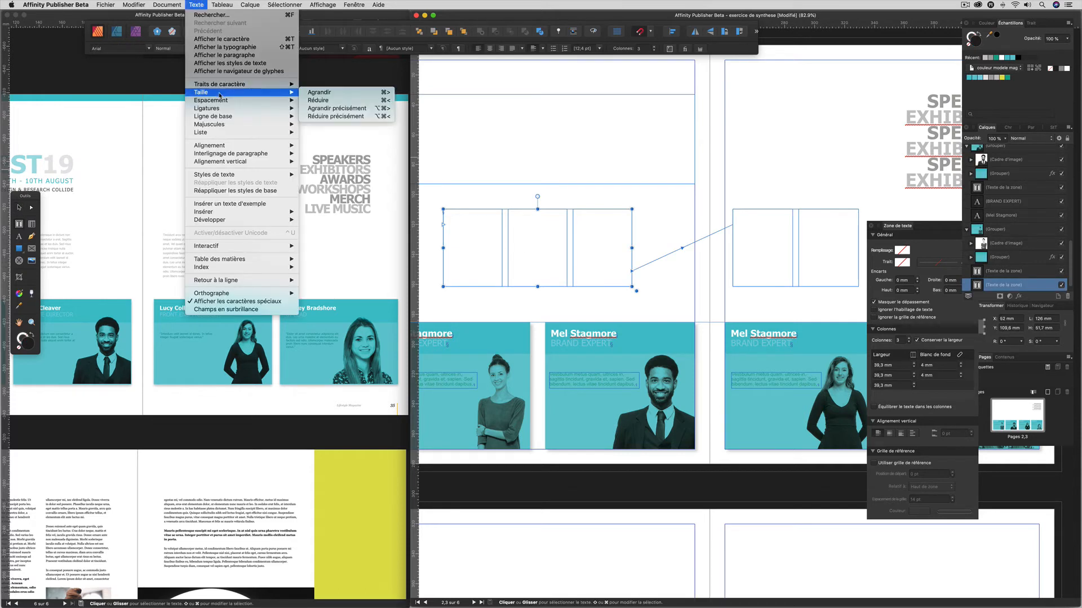
mouse_move(217, 92)
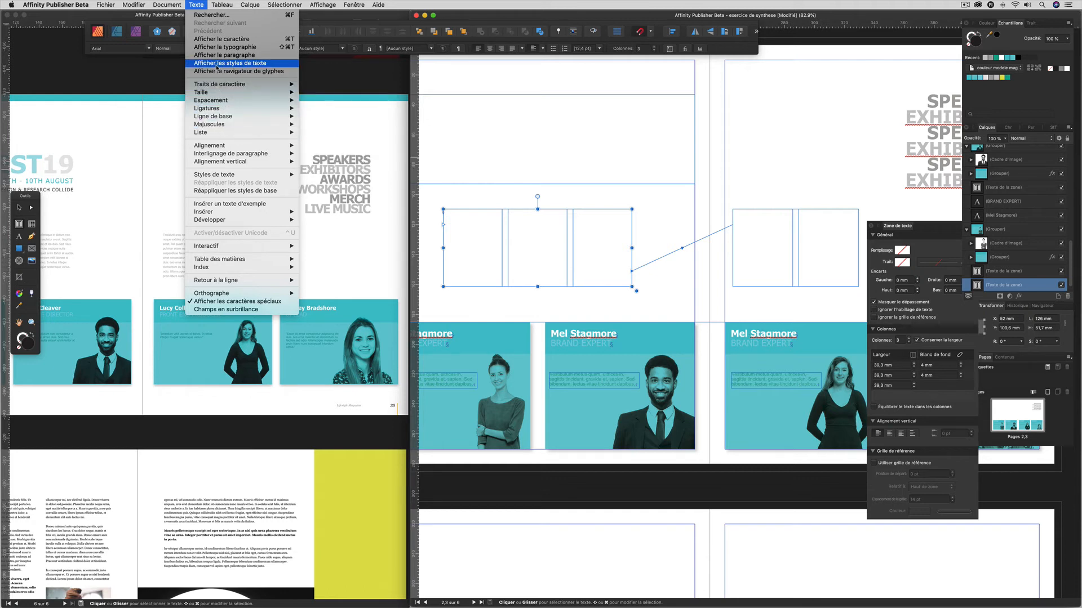
left_click(230, 204)
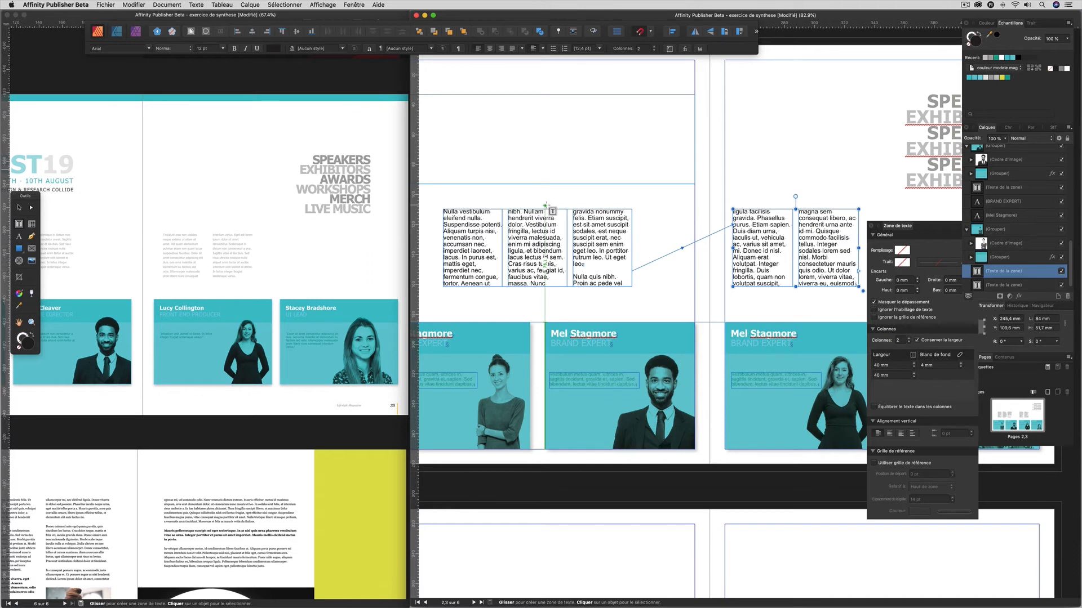
Format all the placeholder text in the linked column frames in light grey at 10 pt.
left_click(991, 77)
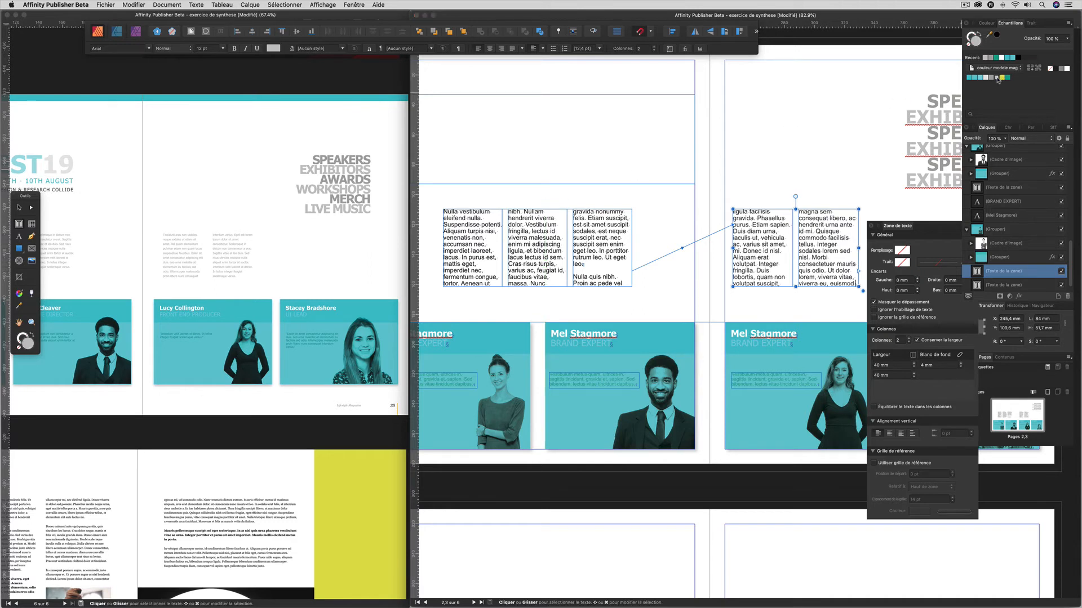
left_click(598, 239)
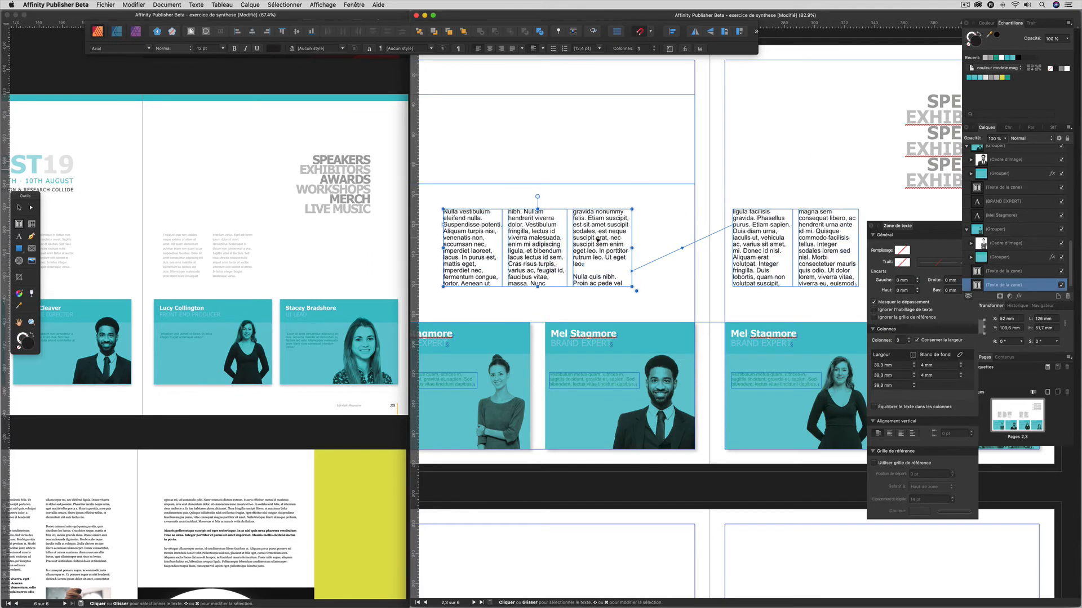
key("super+a")
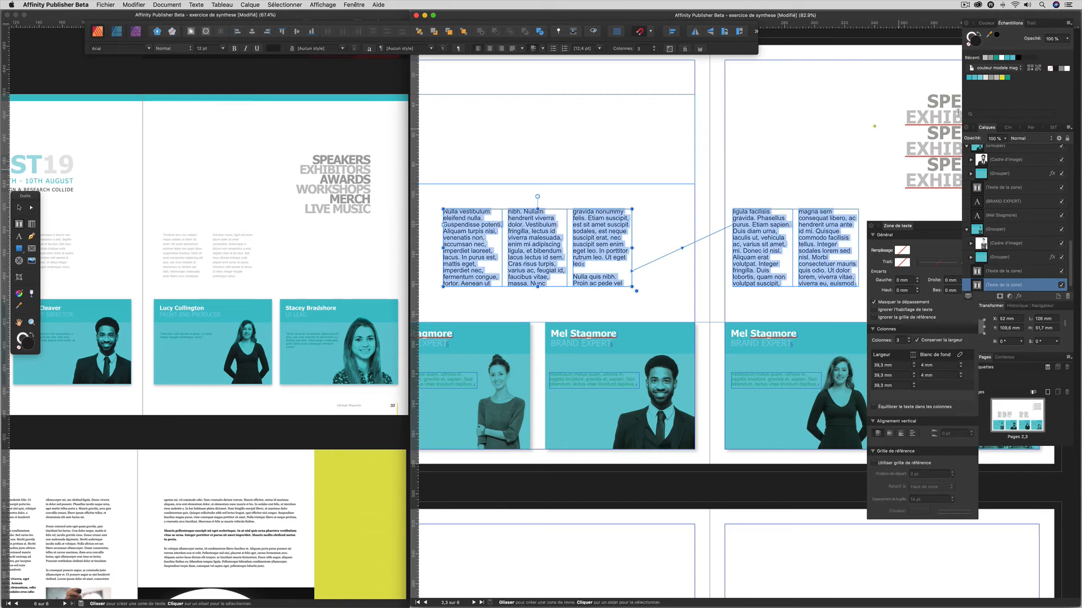
left_click(993, 78)
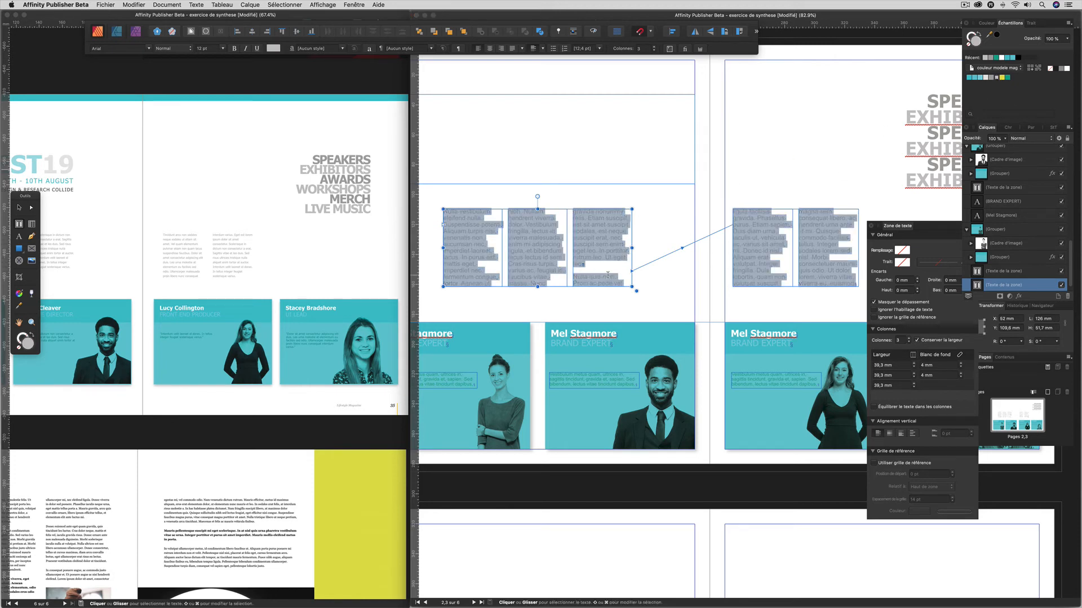
left_click(224, 48)
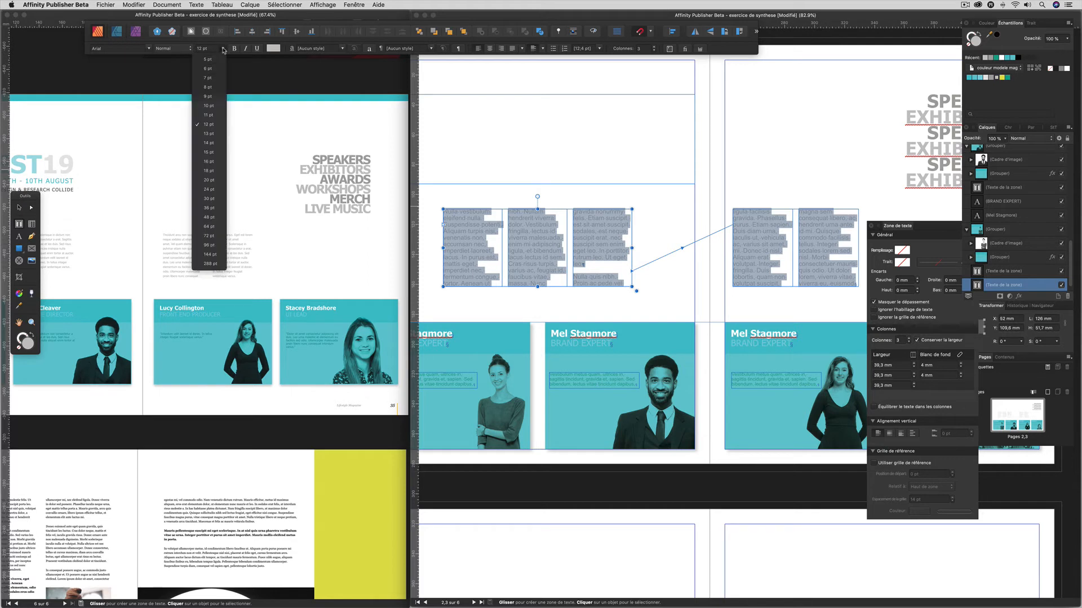
left_click(211, 110)
key("Escape")
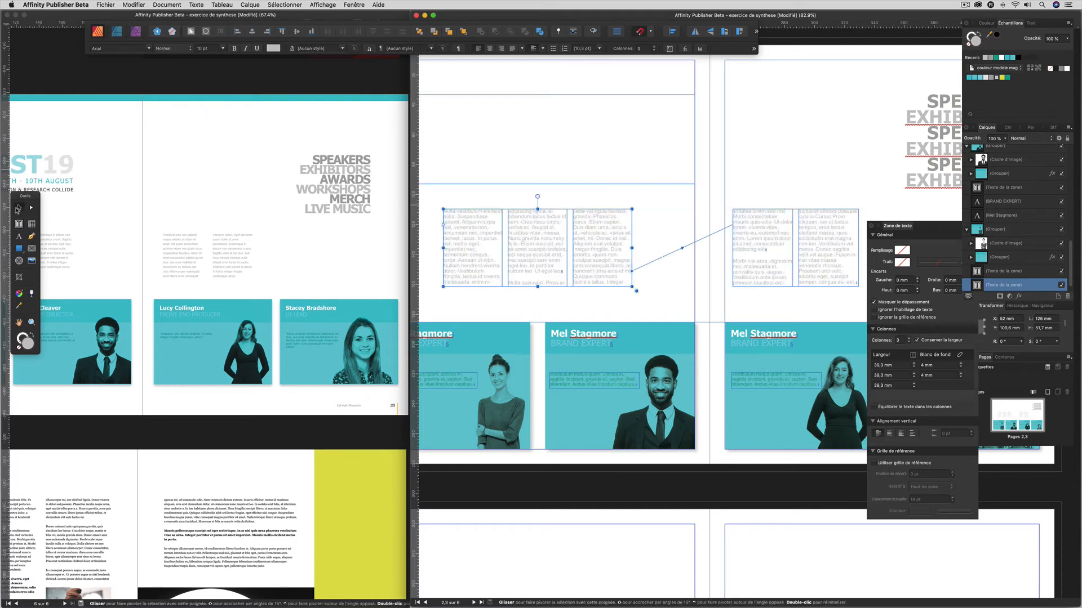
left_click(512, 199)
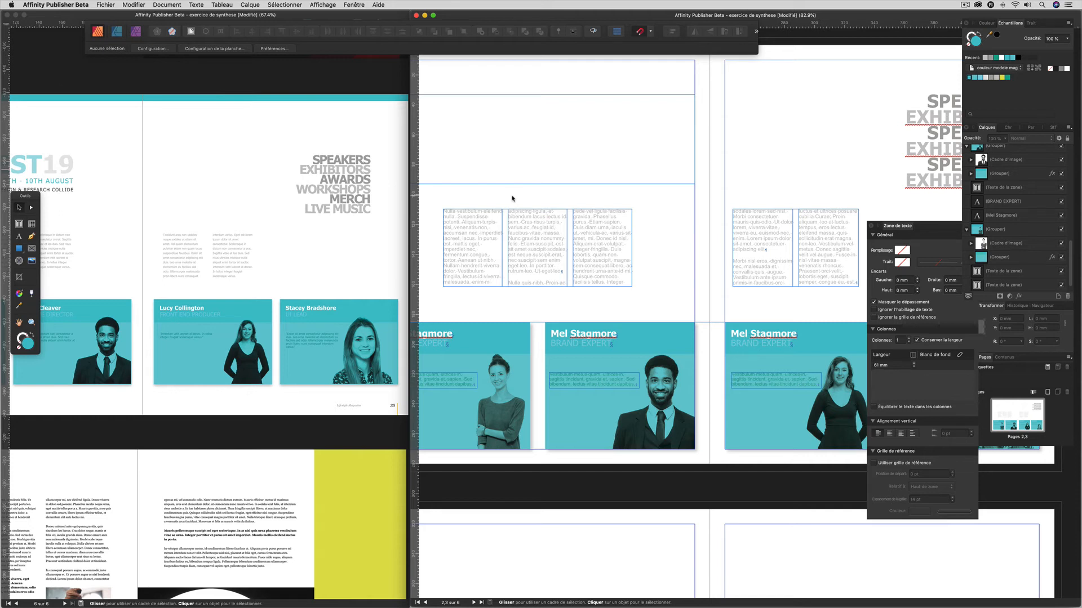
Extend the lower edge of the empty headline frame on the first page to a height of about 64.3 mm.
scroll(600, 219, "left", 3)
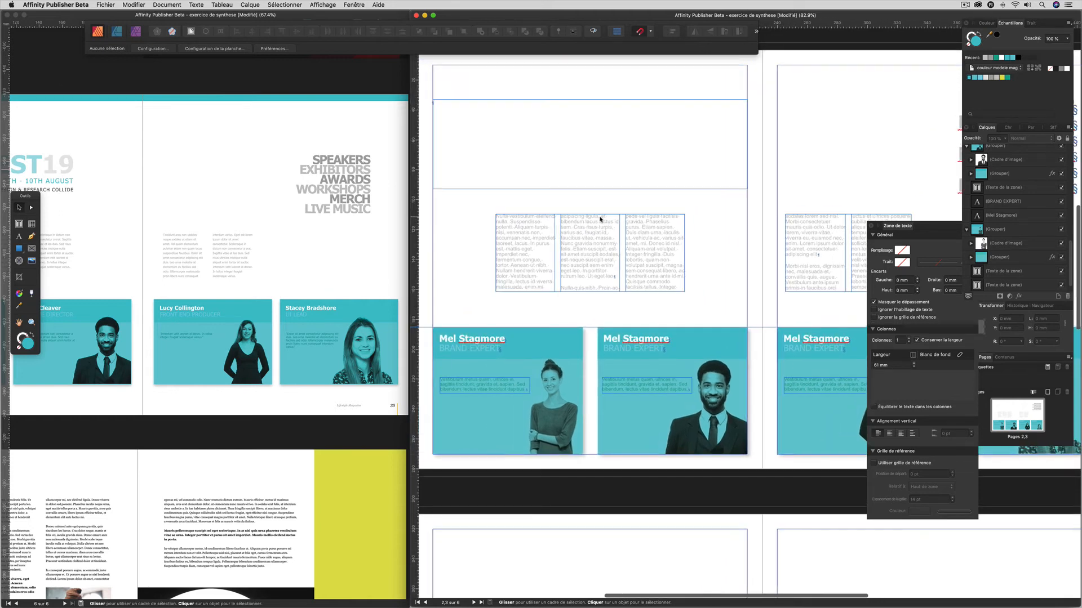
scroll(335, 215, "left", 10)
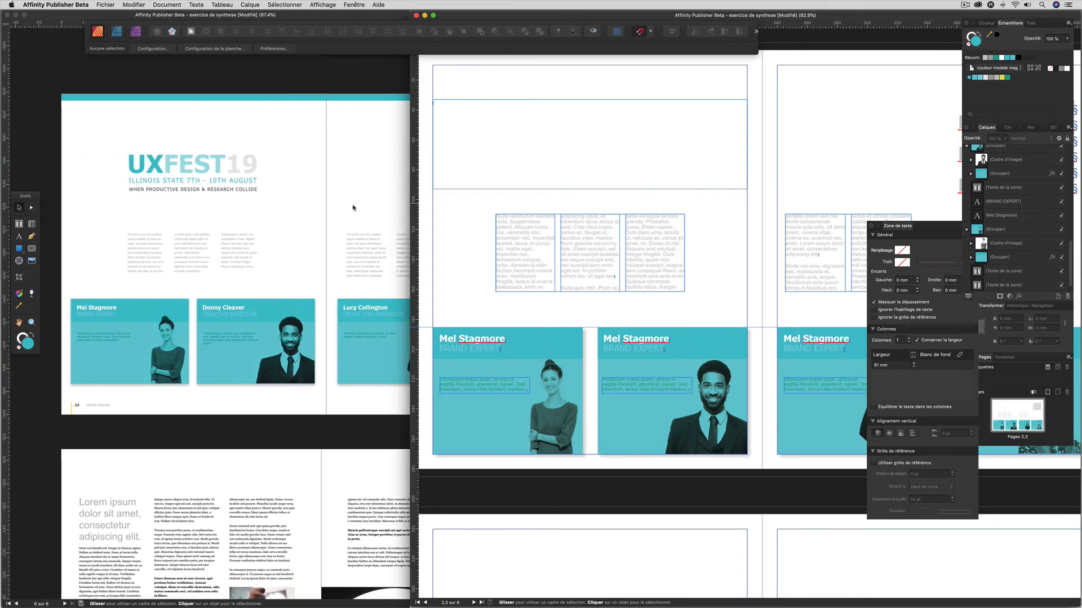
left_click(558, 145)
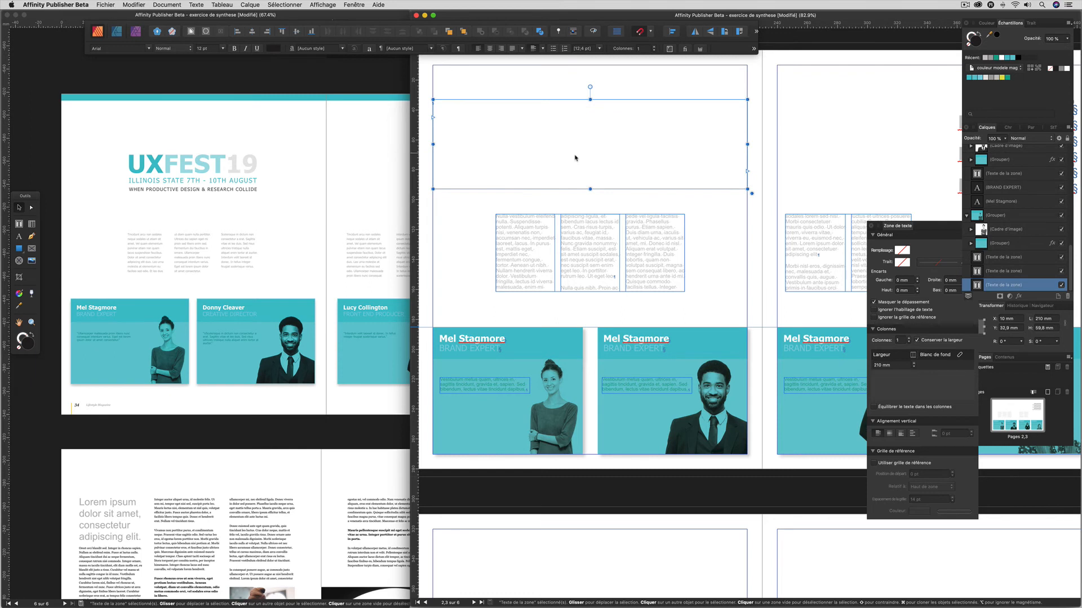
left_click_drag(589, 189, 591, 196)
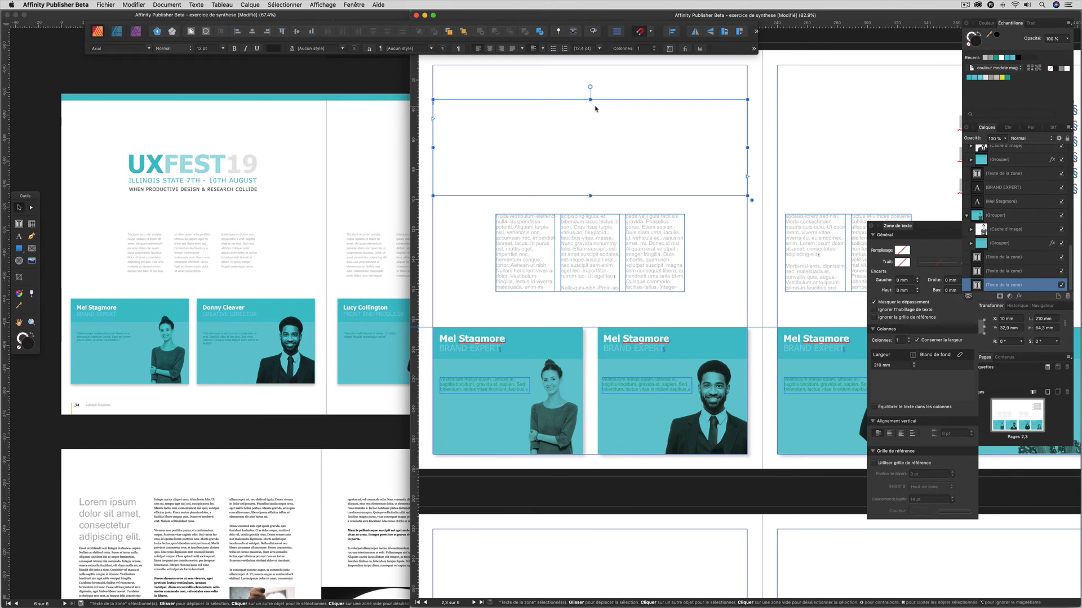
Enter UXFEST19 in the headline frame and centre it horizontally.
double_click(580, 108)
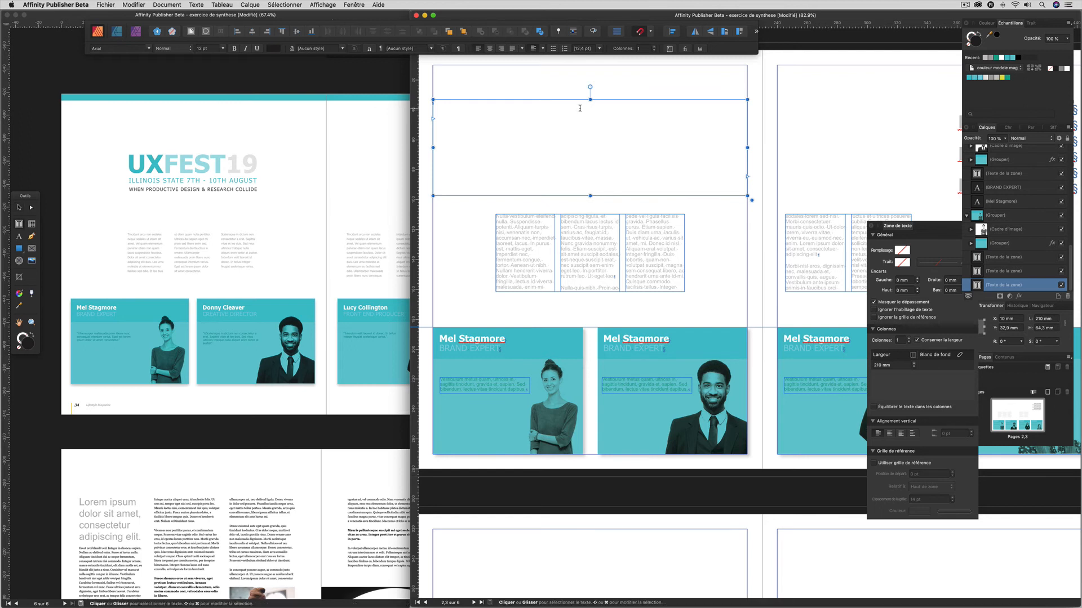
type("UX")
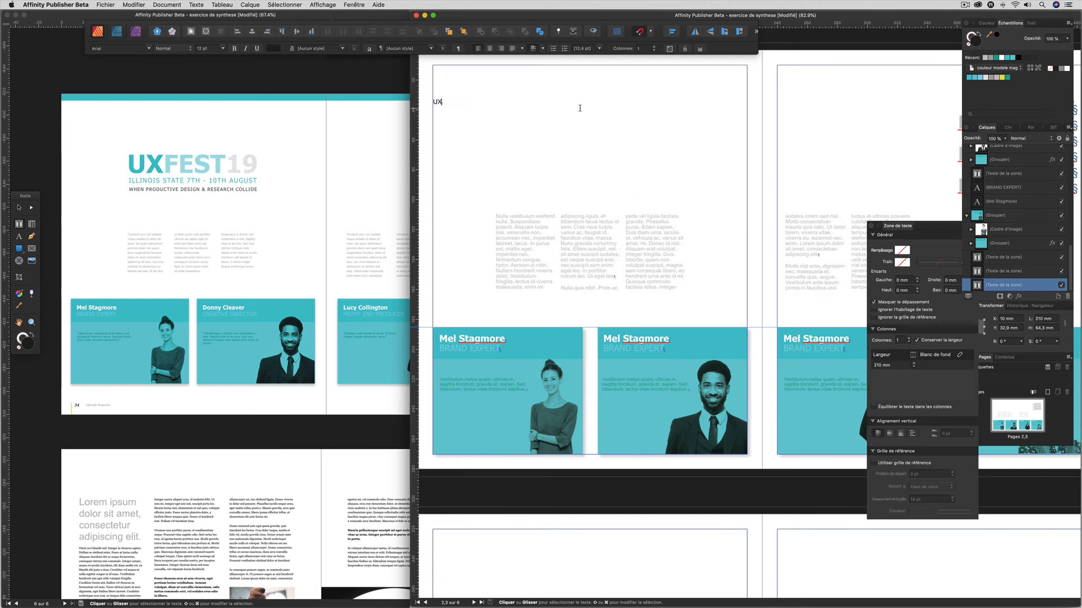
type("FEST")
type("19")
key("Escape")
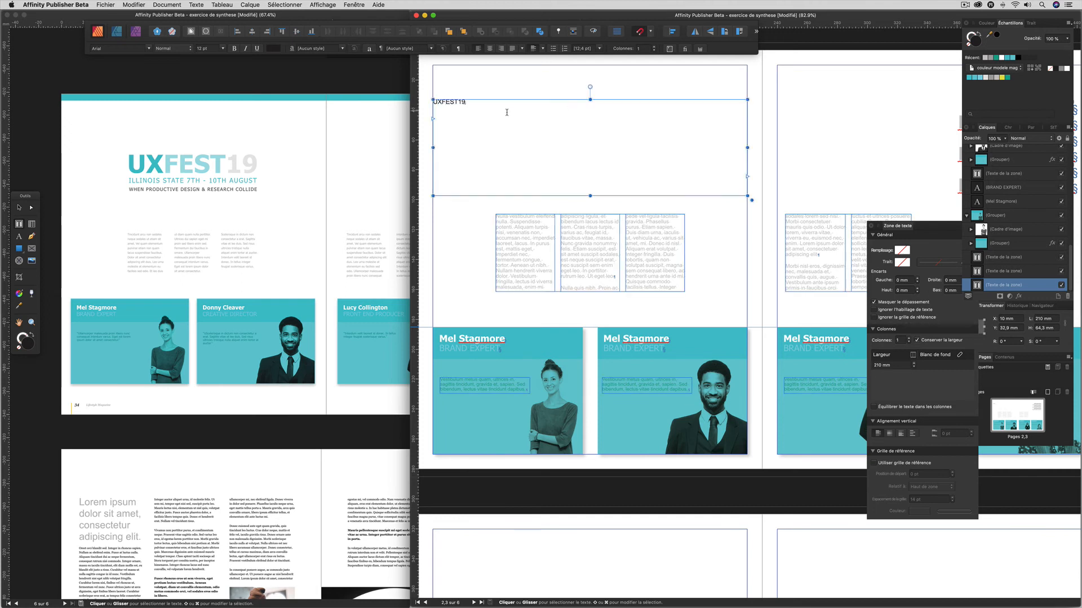
left_click(489, 49)
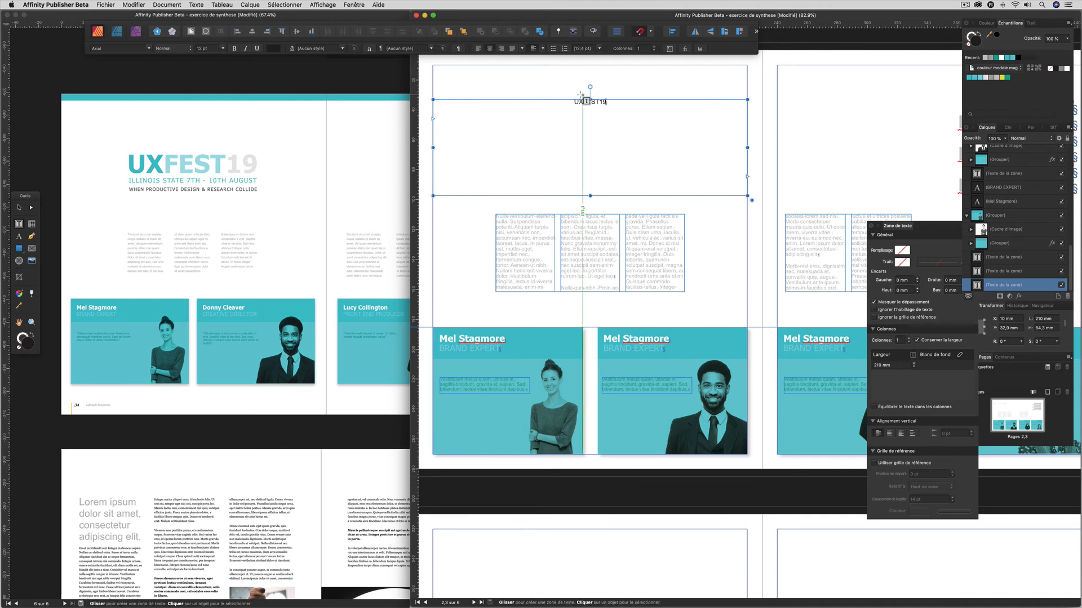
Set the UXFEST19 headline to 48 pt Arial bold (Gras).
left_click_drag(575, 101, 609, 102)
left_click(220, 50)
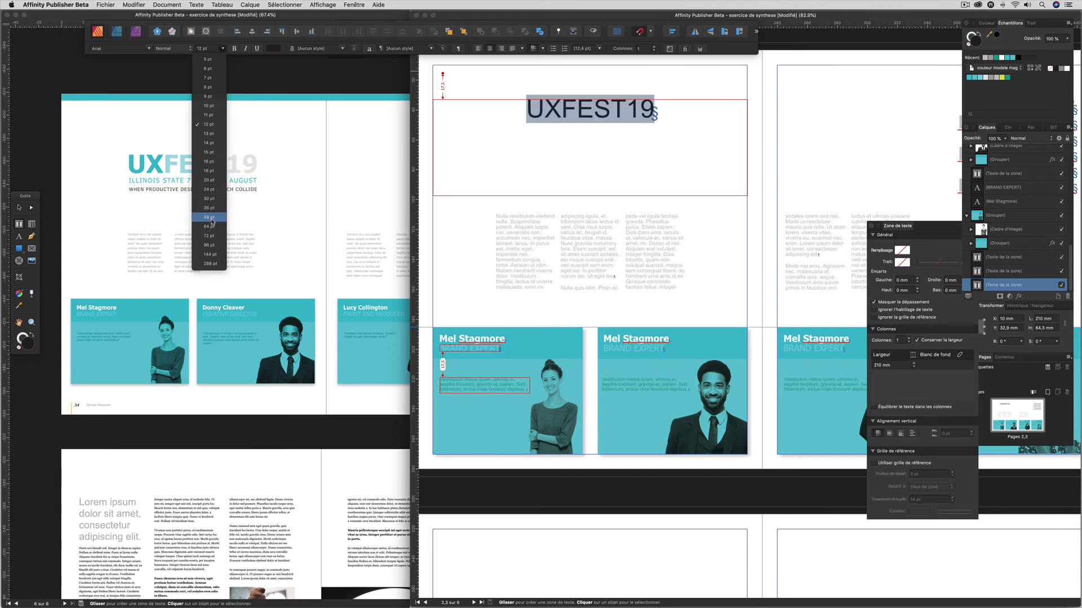
left_click(212, 217)
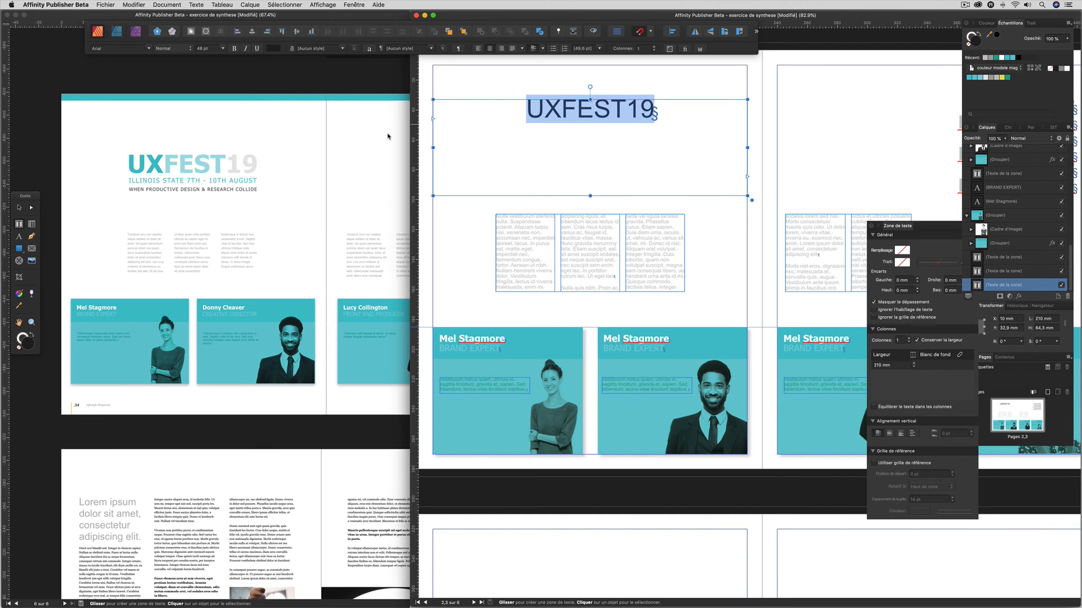
left_click(172, 50)
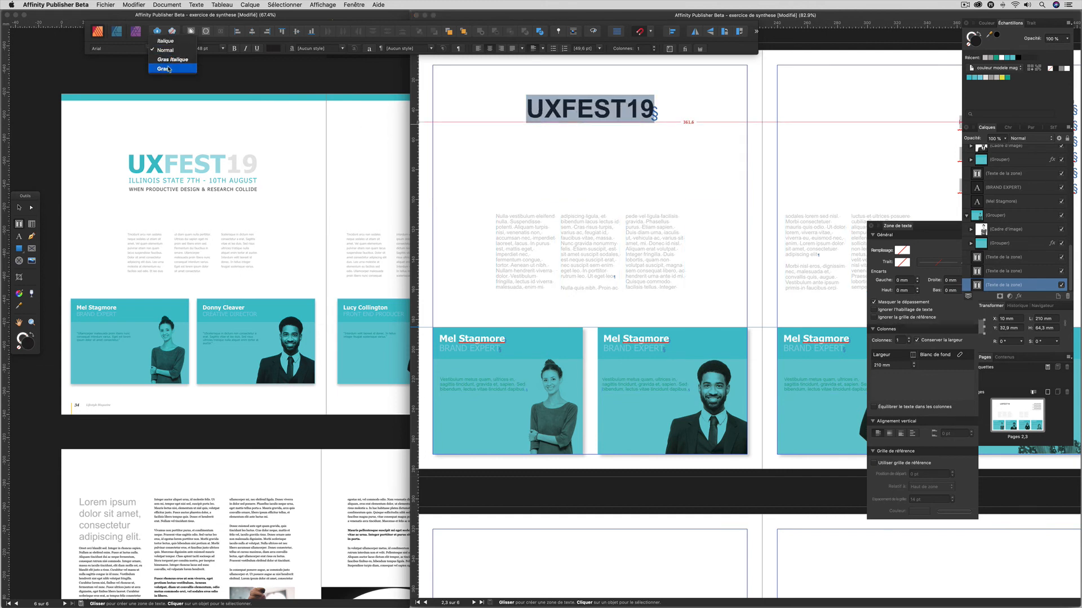
left_click(168, 68)
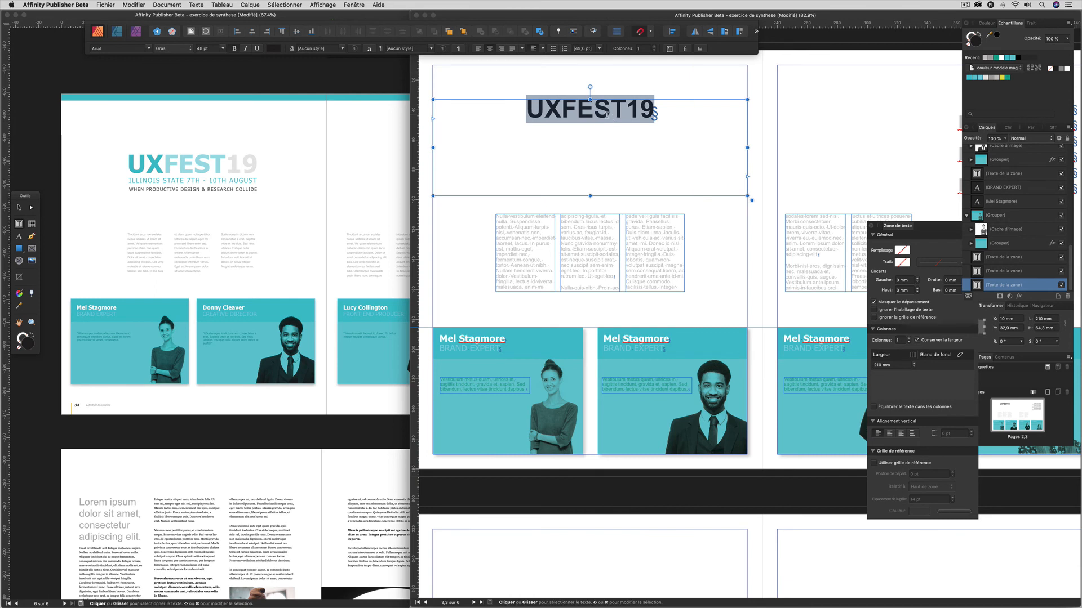
left_click(569, 115)
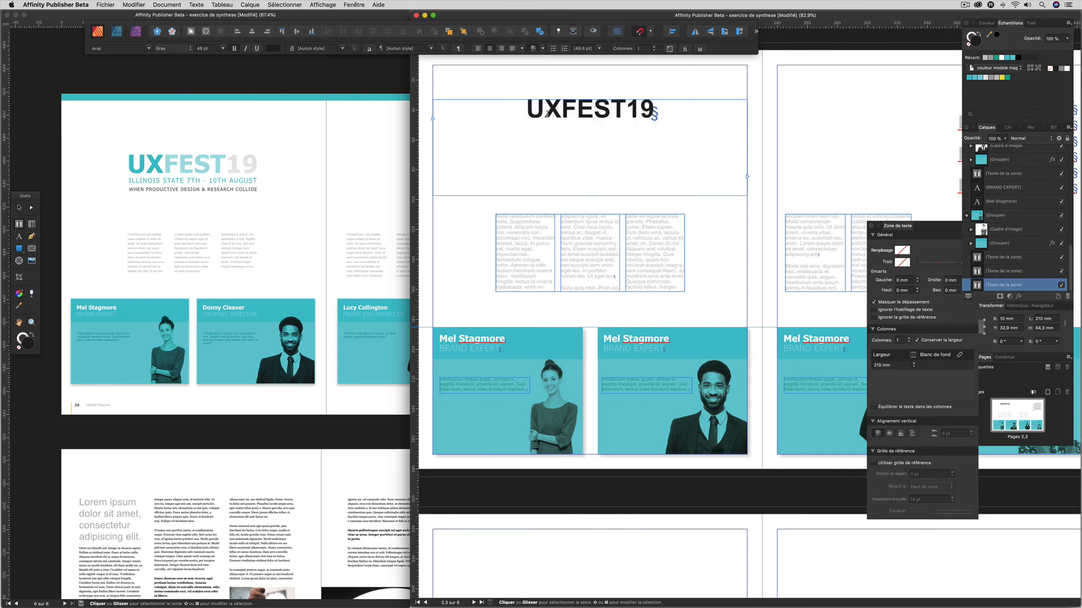
Colour the headline's UX and FEST parts turquoise and the 19 light grey using the document swatches.
left_click_drag(561, 113, 528, 113)
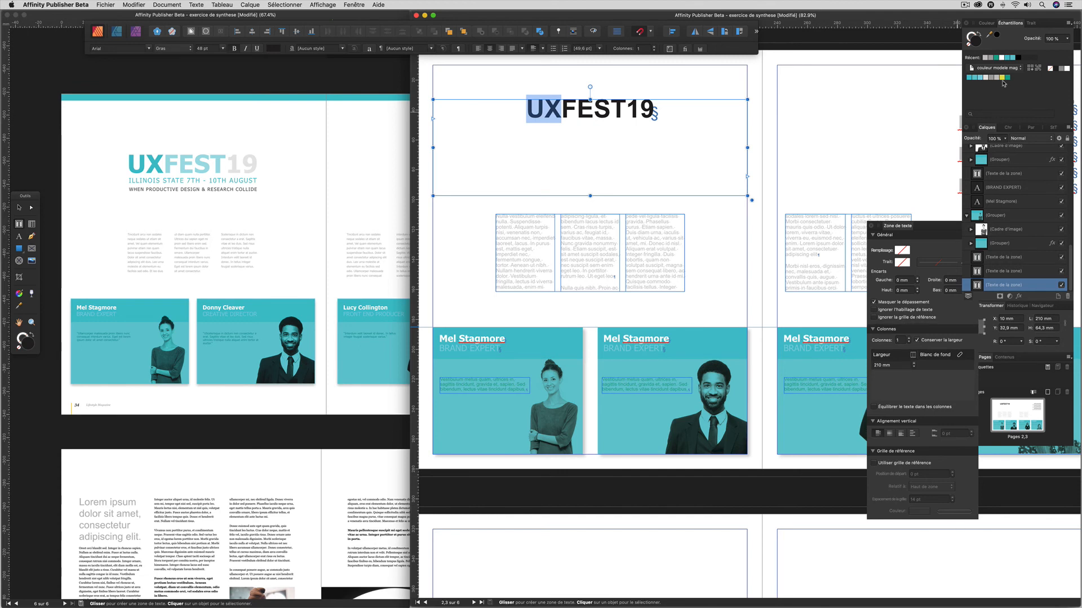
left_click(970, 79)
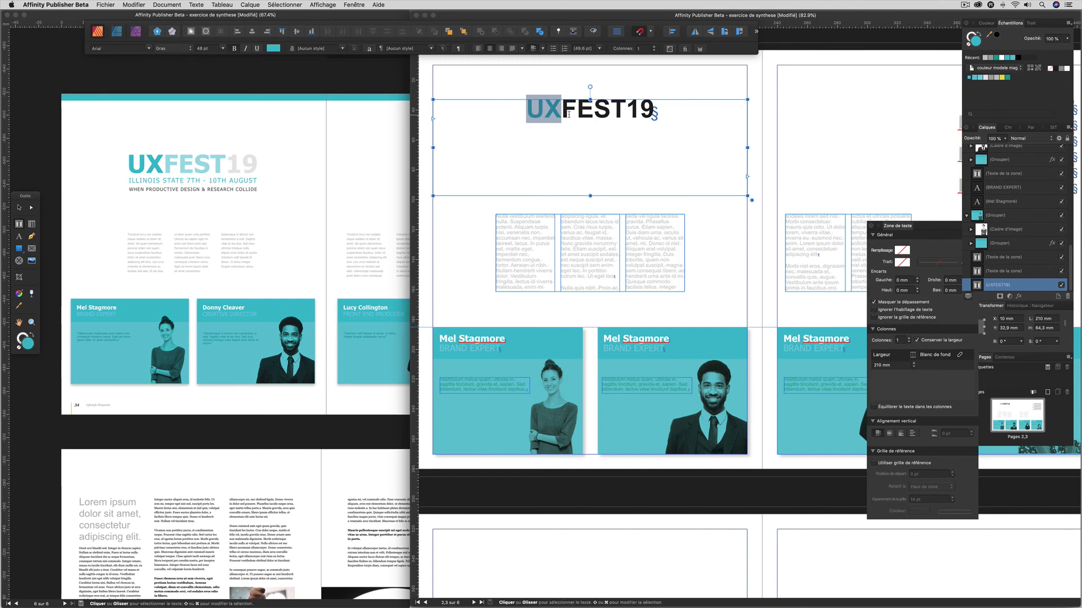
left_click_drag(562, 113, 626, 112)
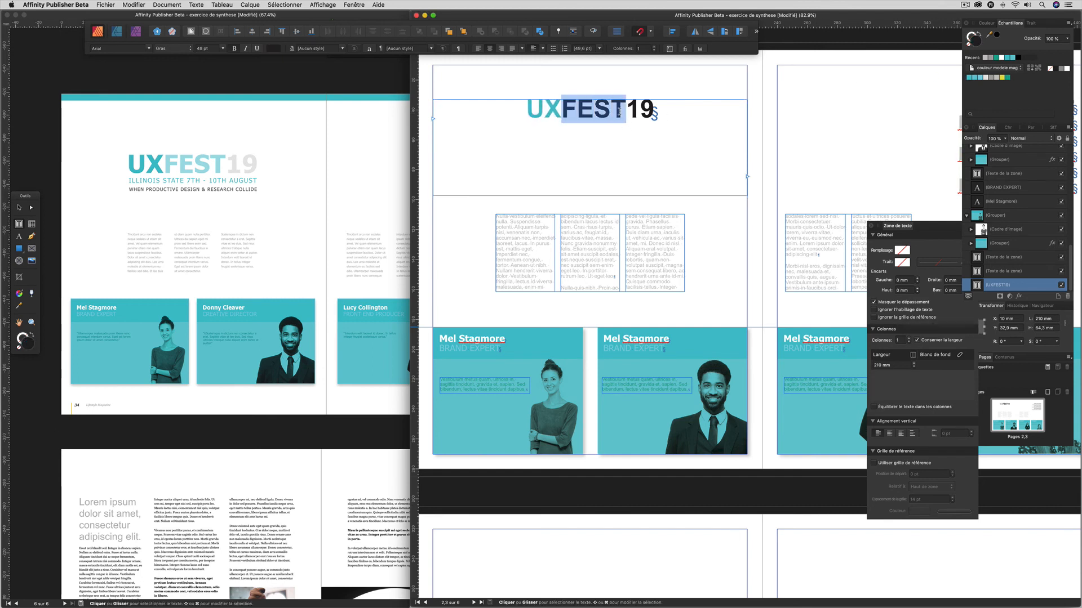
left_click(969, 78)
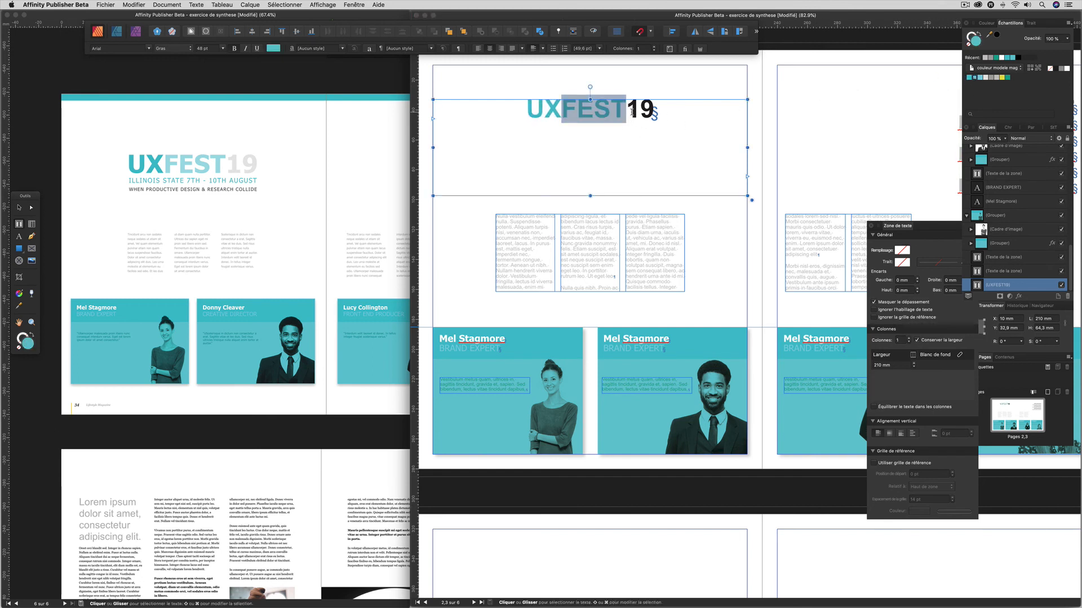
left_click_drag(627, 113, 654, 112)
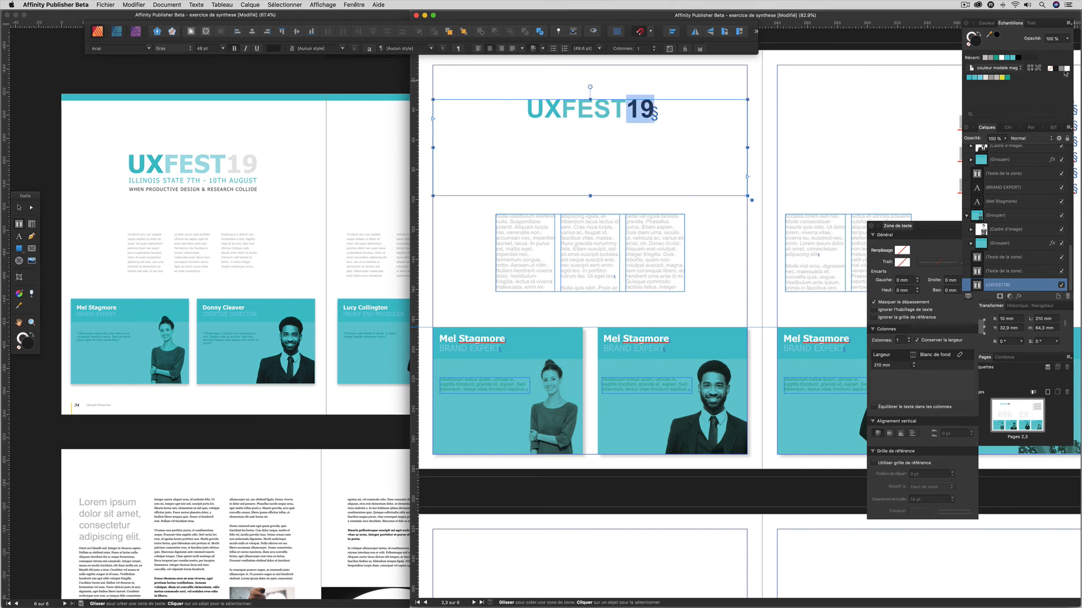
left_click(997, 78)
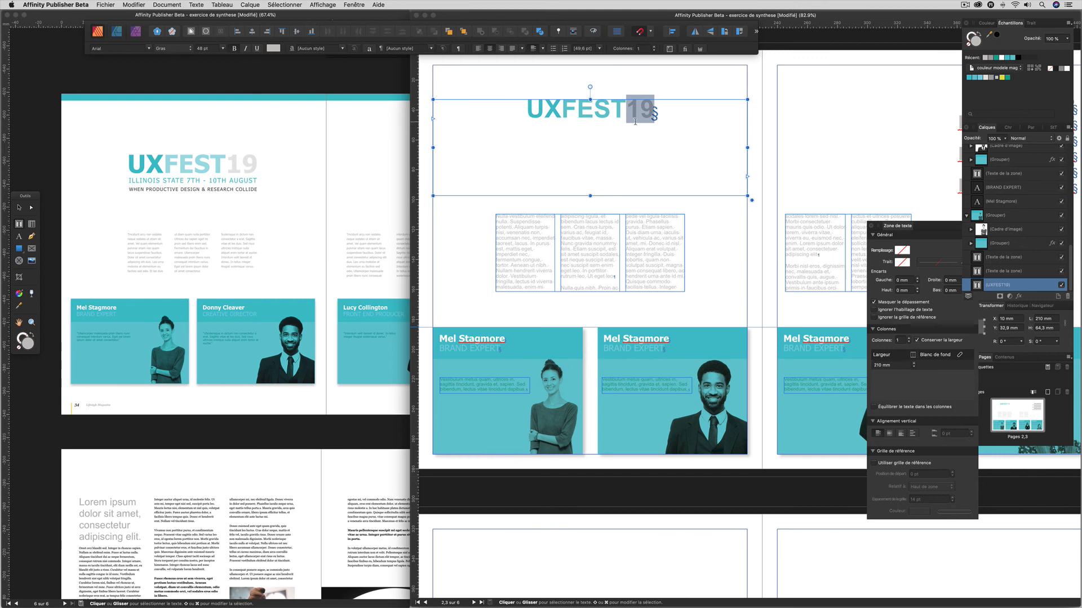
left_click(19, 208)
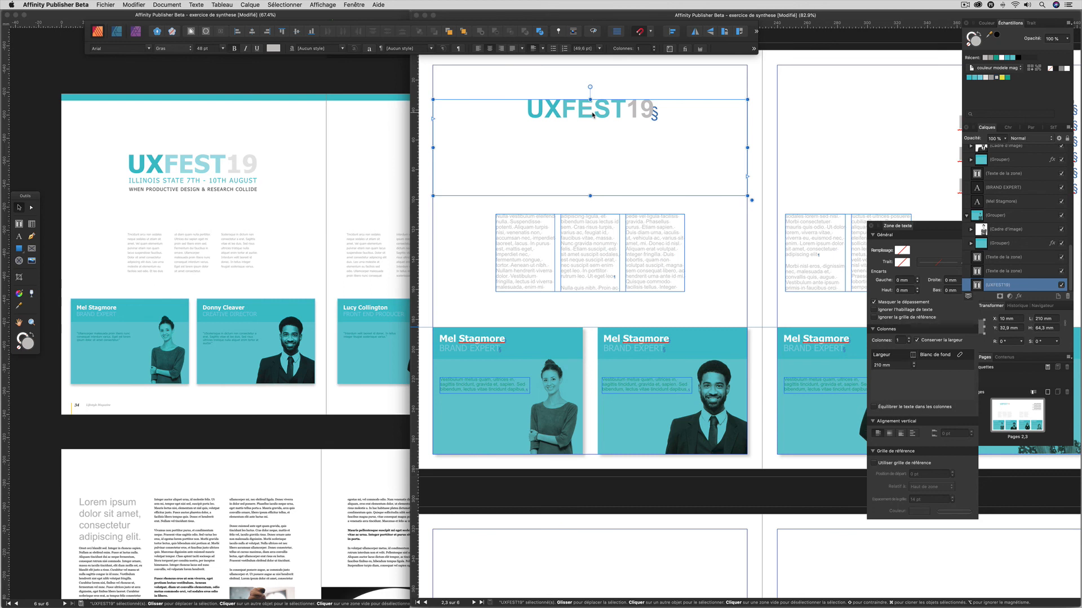
scroll(250, 236, "down", 3)
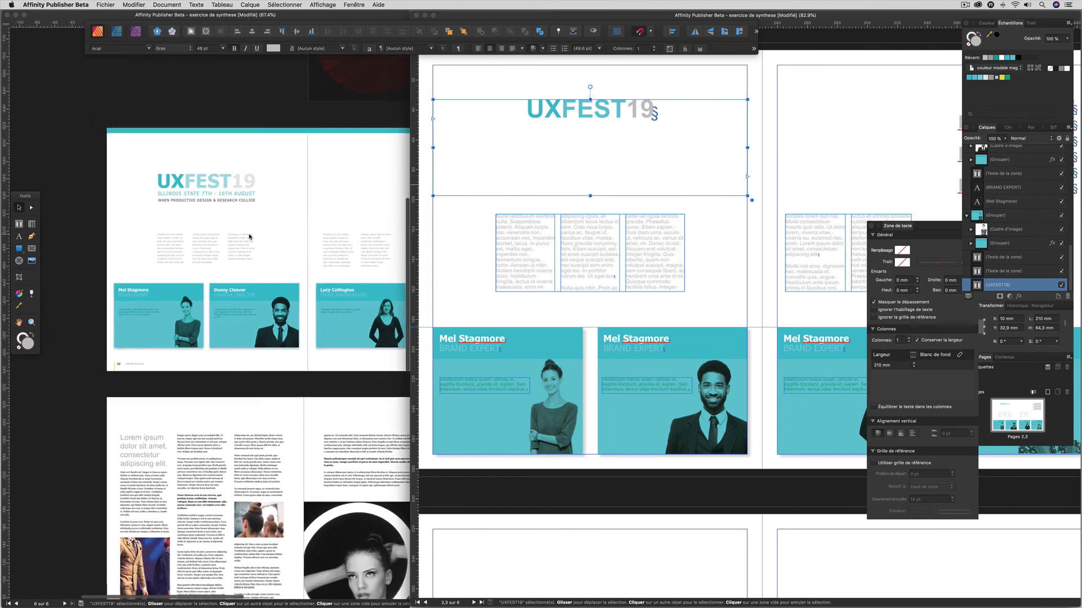
scroll(250, 236, "right", 3)
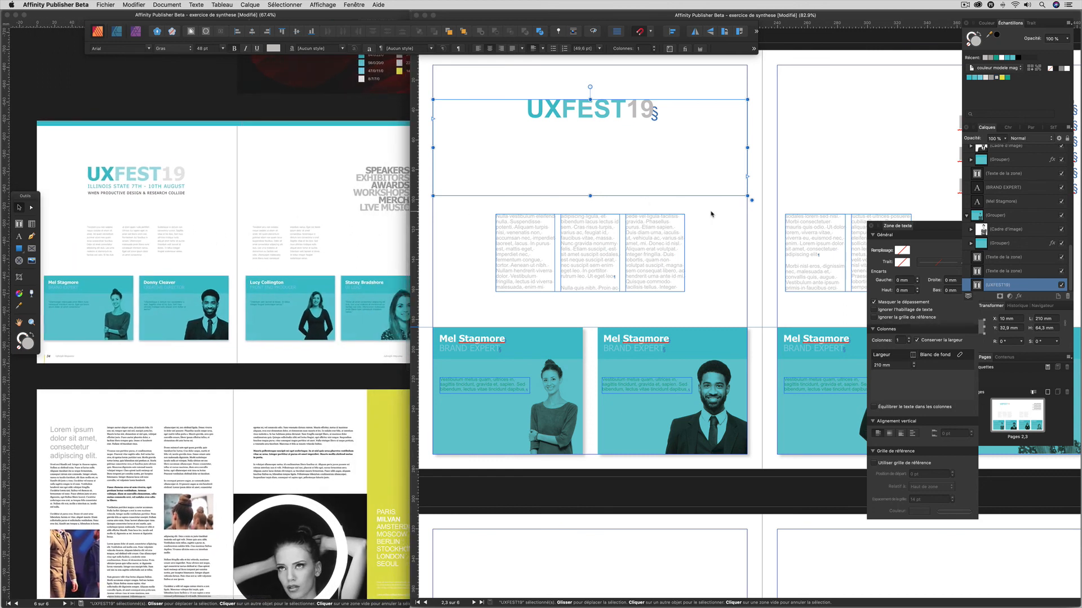
scroll(709, 212, "down", 3)
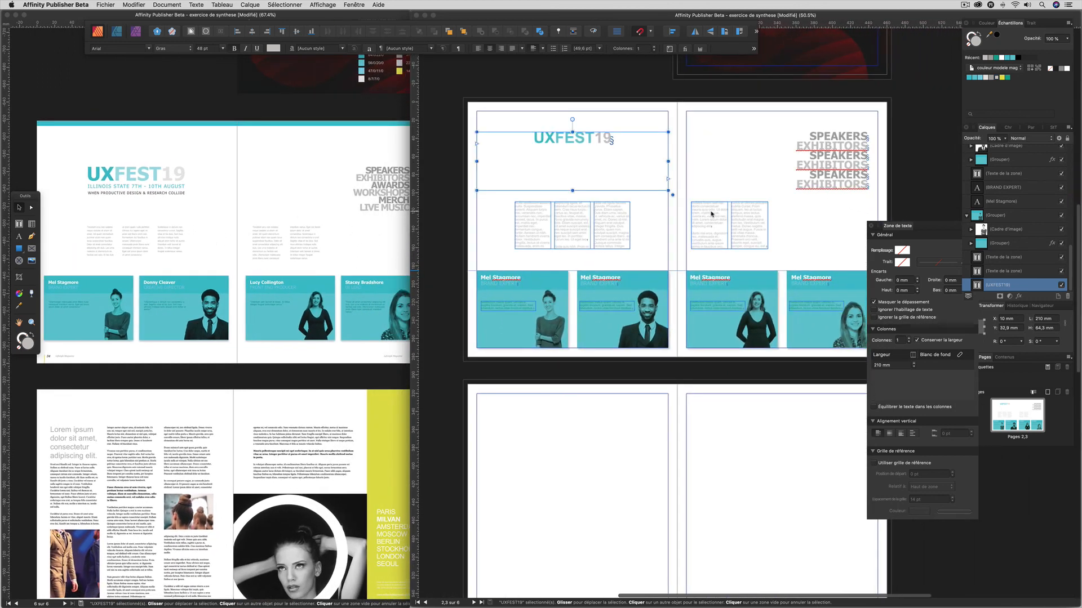